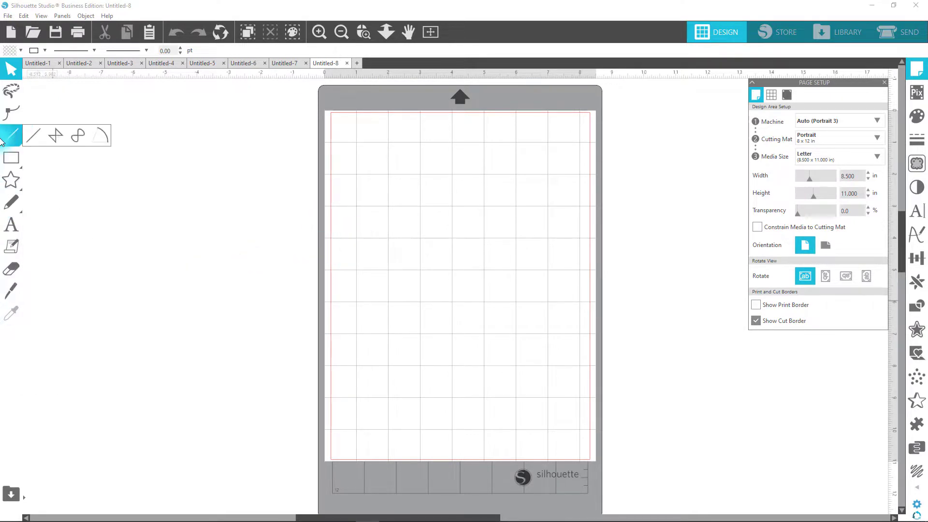
# Step: Draw a rounded rectangle about 1.5 in wide and 2.2 in high in the upper part of the page
pyautogui.moveTo(13, 167)
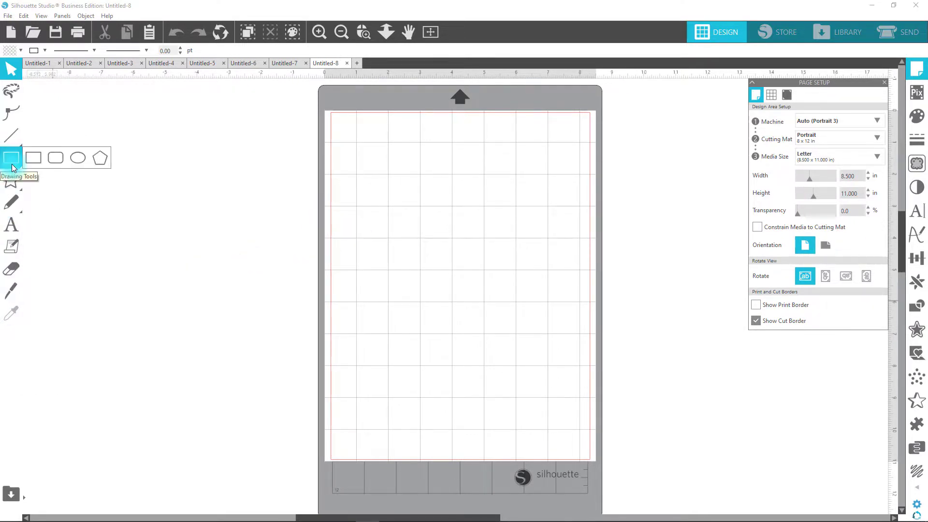
pyautogui.click(61, 158)
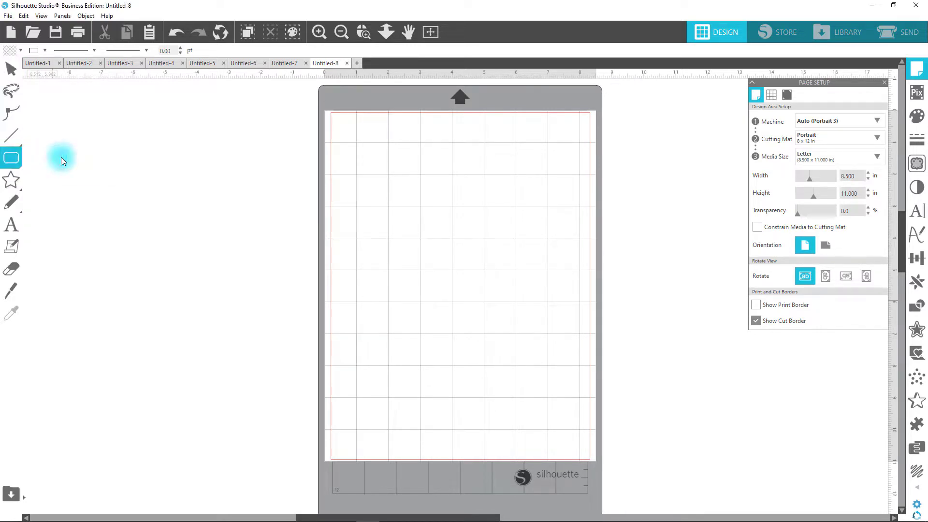
pyautogui.moveTo(400, 137); pyautogui.dragTo(447, 207)
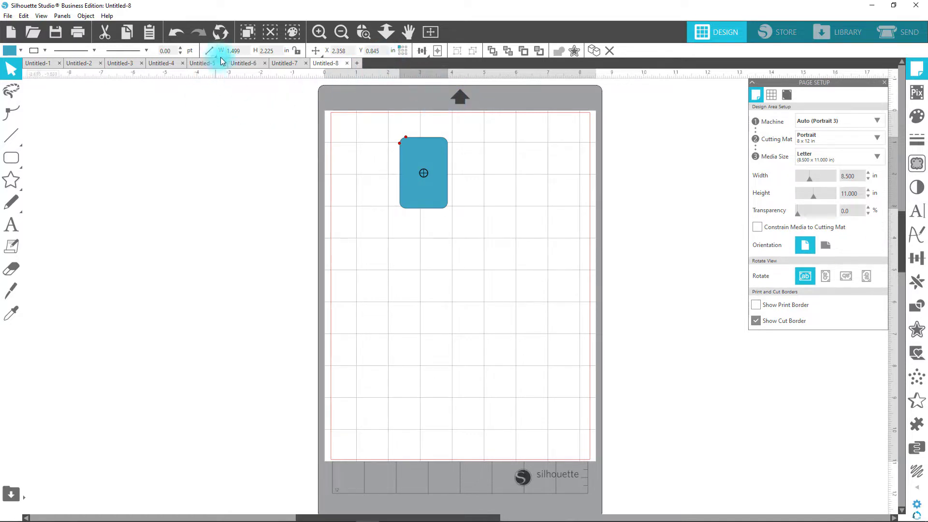
# Step: Set the rounded rectangle to 3 in wide and 4.25 in high and move it inside the cut border near the page's upper-left corner
pyautogui.click(234, 51)
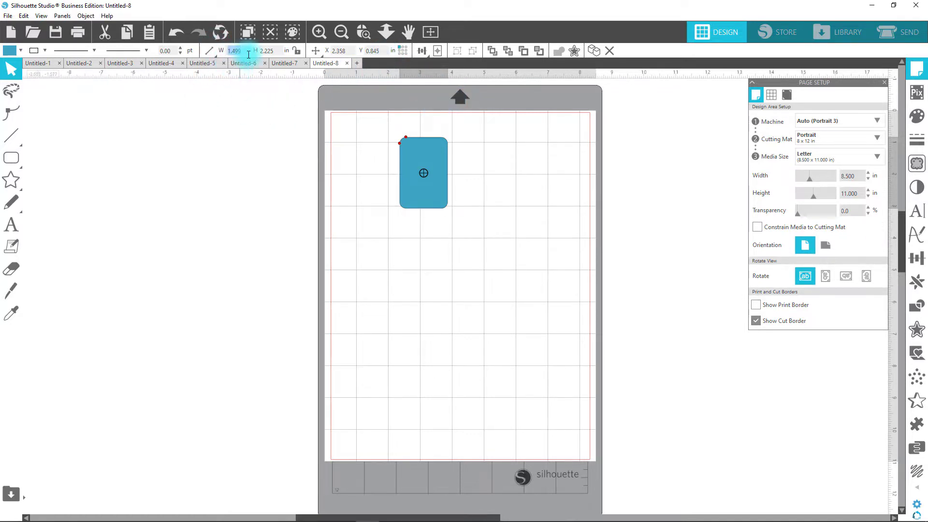
pyautogui.write('3')
pyautogui.press('Return')
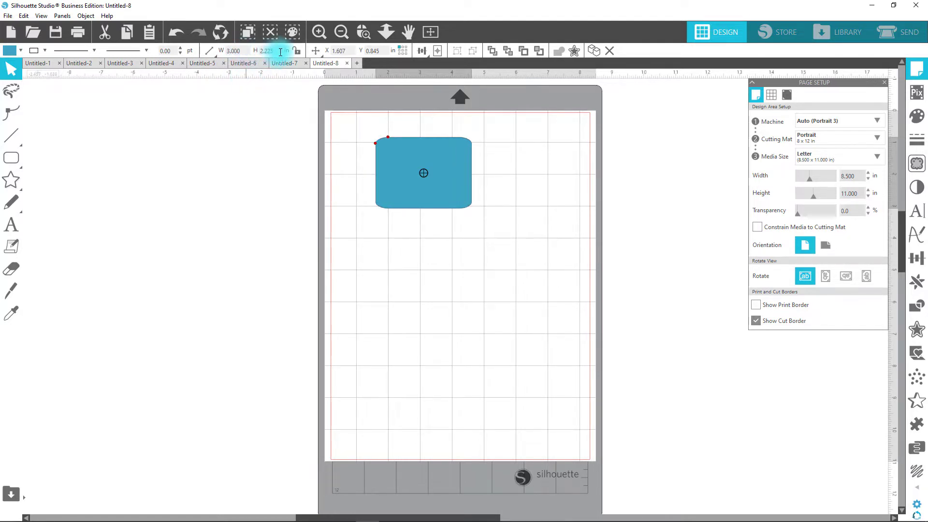
pyautogui.click(261, 51)
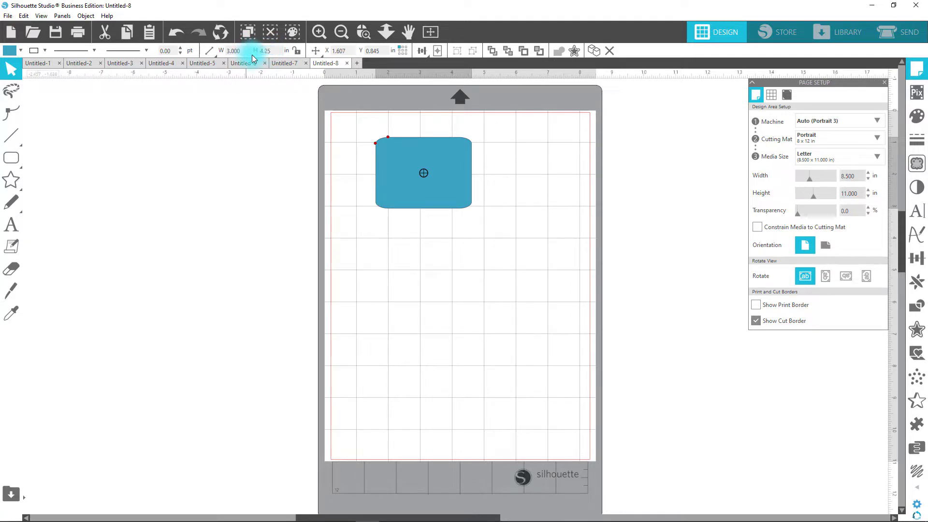
pyautogui.press('Return')
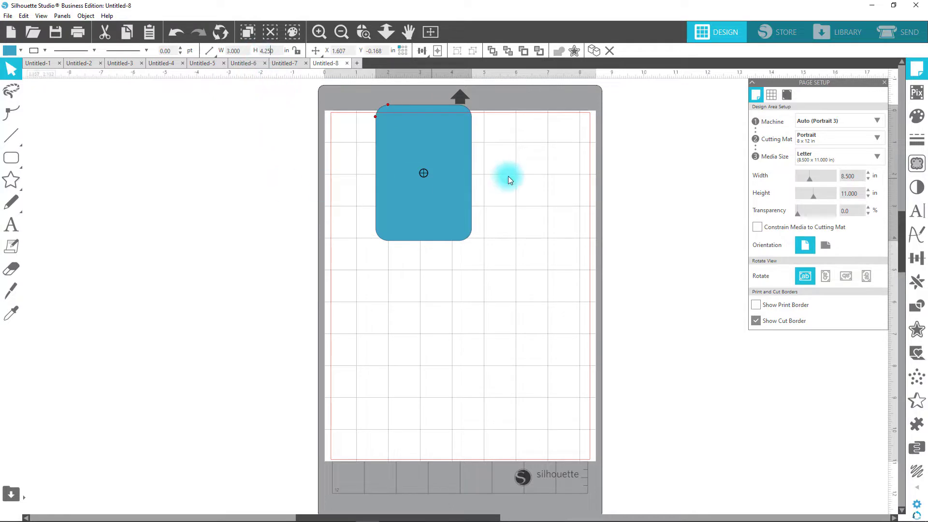
pyautogui.moveTo(435, 180); pyautogui.dragTo(414, 188)
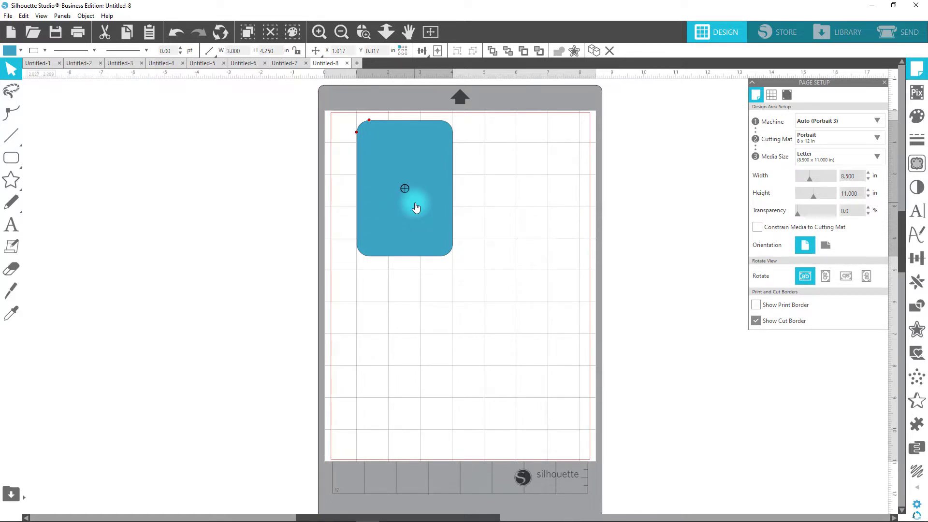
# Step: Place a copy of the rounded rectangle just right of the original and align the bottom edges of both
pyautogui.moveTo(416, 207); pyautogui.dragTo(512, 198)
pyautogui.moveTo(544, 256); pyautogui.dragTo(349, 114)
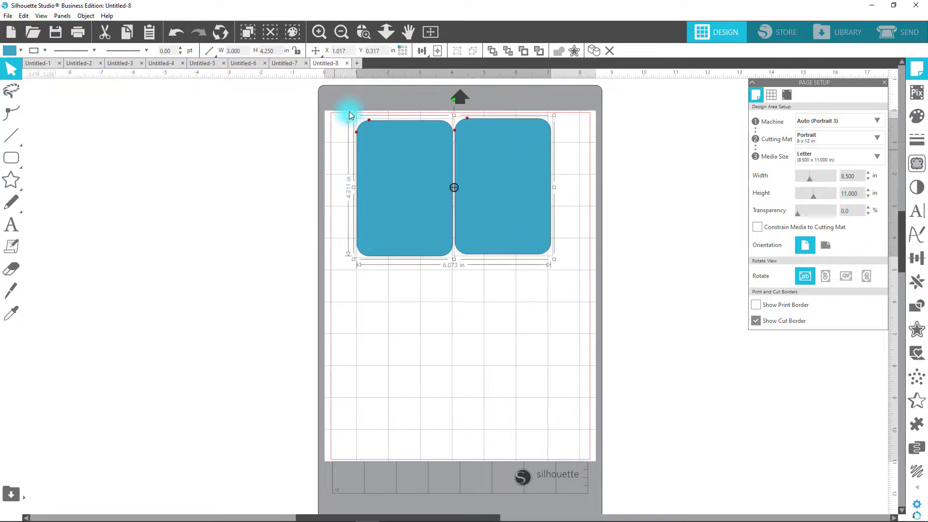
pyautogui.click(422, 50)
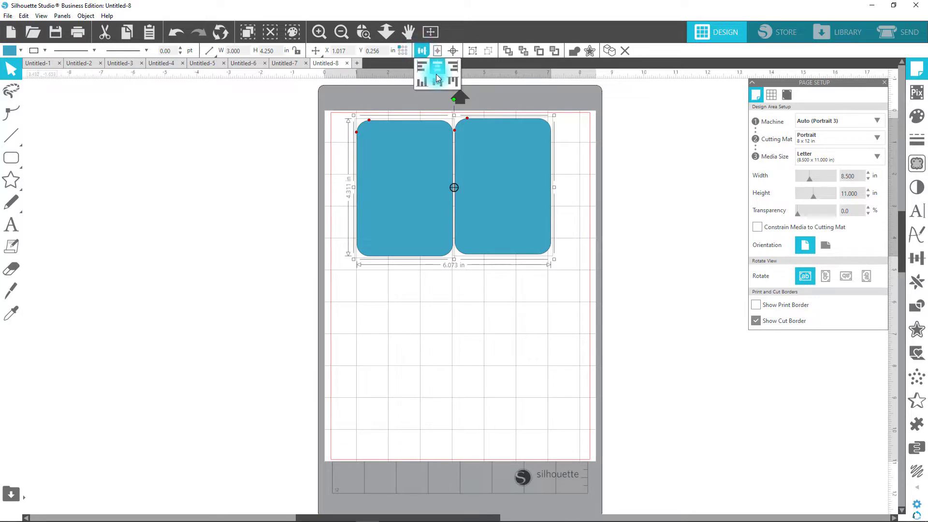
pyautogui.click(422, 85)
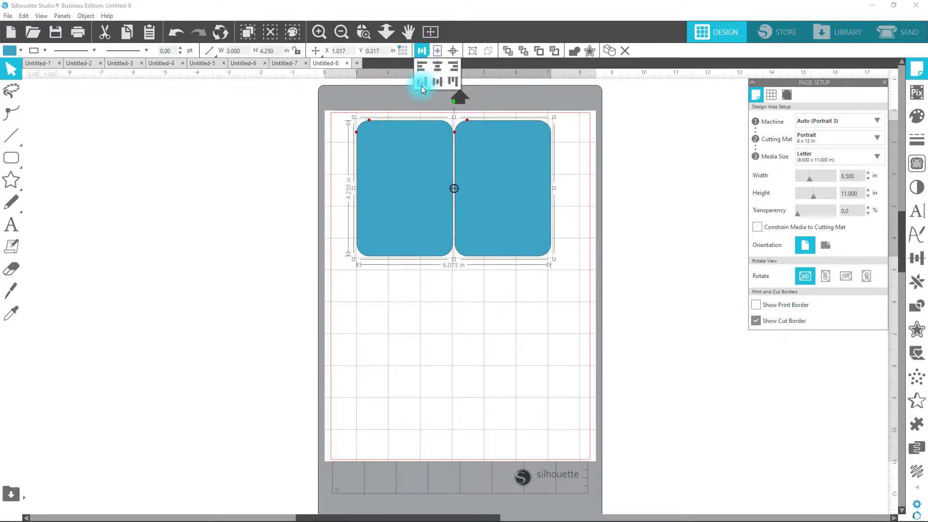
pyautogui.click(523, 299)
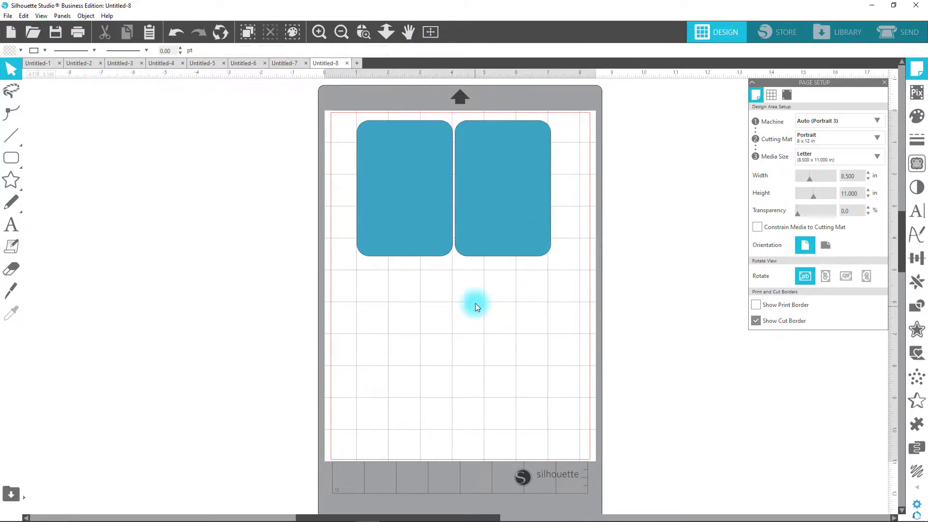
# Step: Group the two side-by-side rounded rectangles
pyautogui.moveTo(552, 268); pyautogui.dragTo(416, 209)
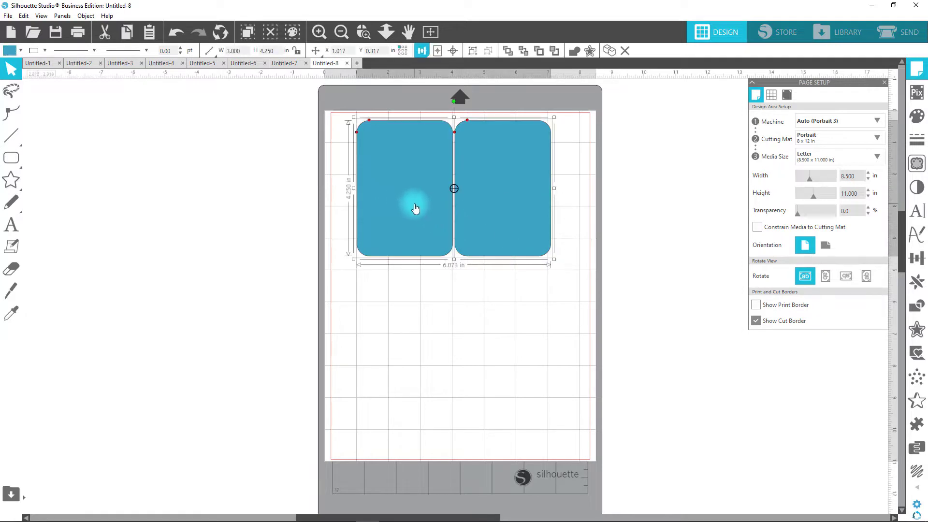
pyautogui.rightClick(416, 203)
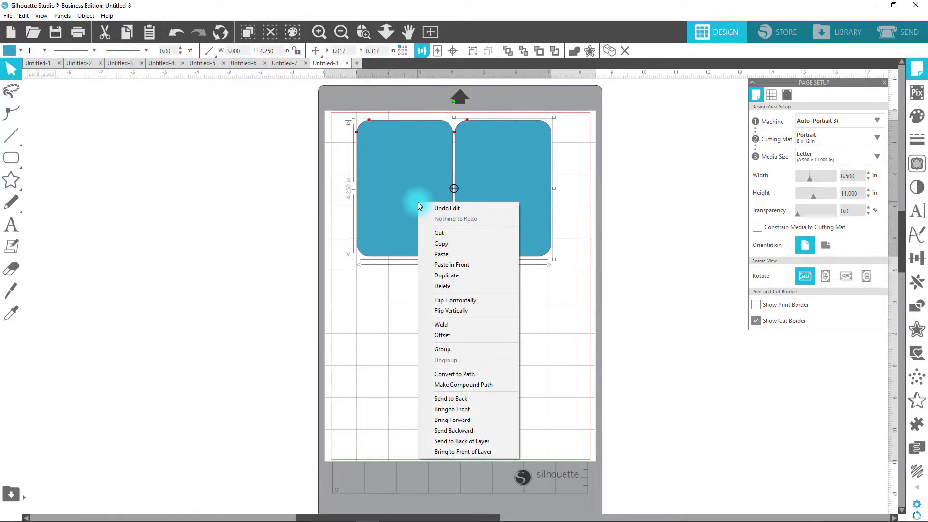
pyautogui.click(451, 350)
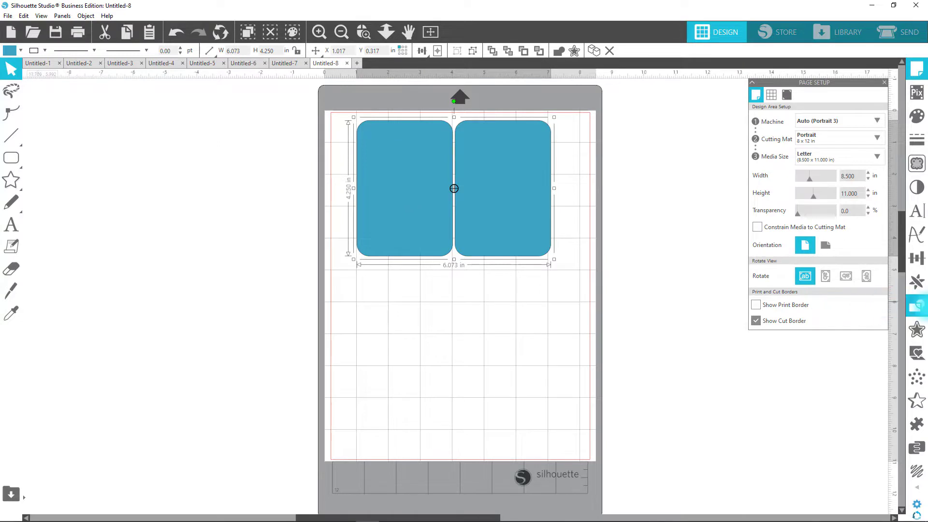
# Step: Duplicate the grouped pair below itself and nudge the copy down to leave a small gap between the rows
pyautogui.click(915, 286)
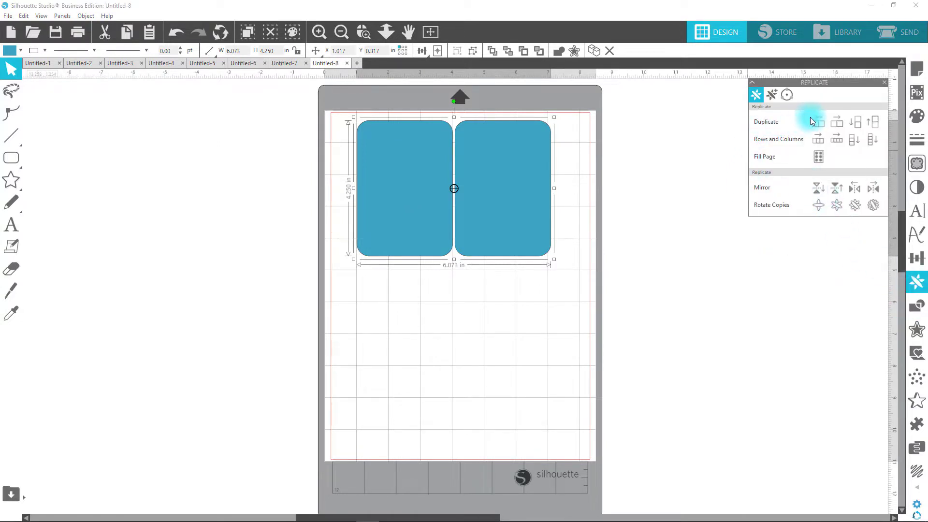
pyautogui.click(858, 125)
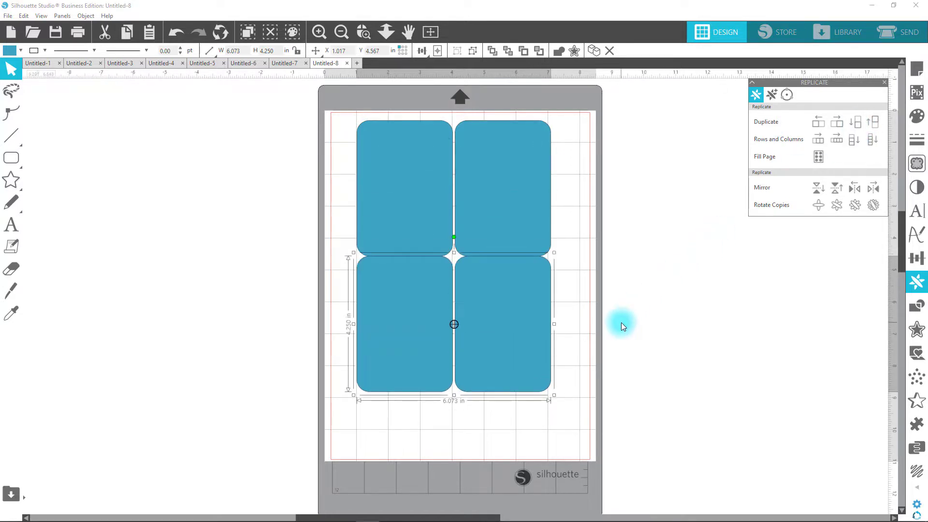
pyautogui.press('Down')
pyautogui.press('Down')
pyautogui.press('Down')
pyautogui.press('Down')
pyautogui.press('Down')
pyautogui.press('Down')
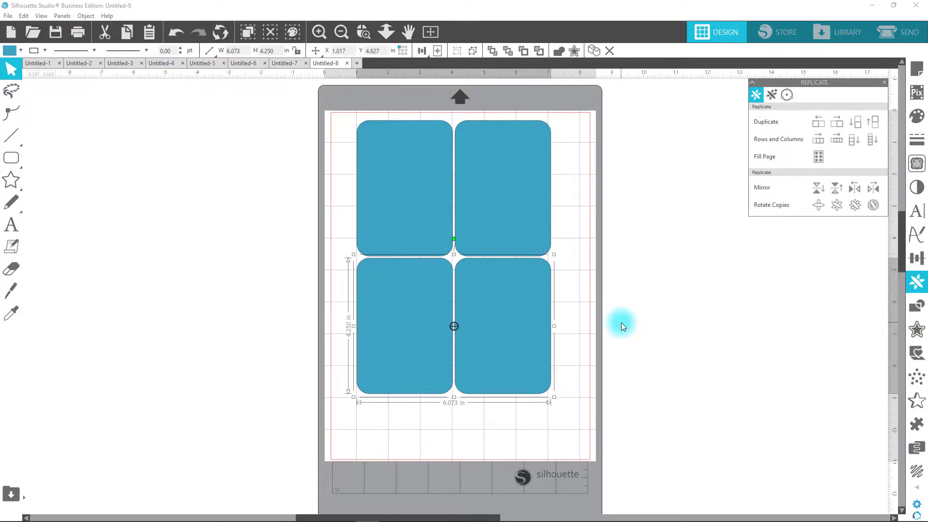
pyautogui.click(671, 259)
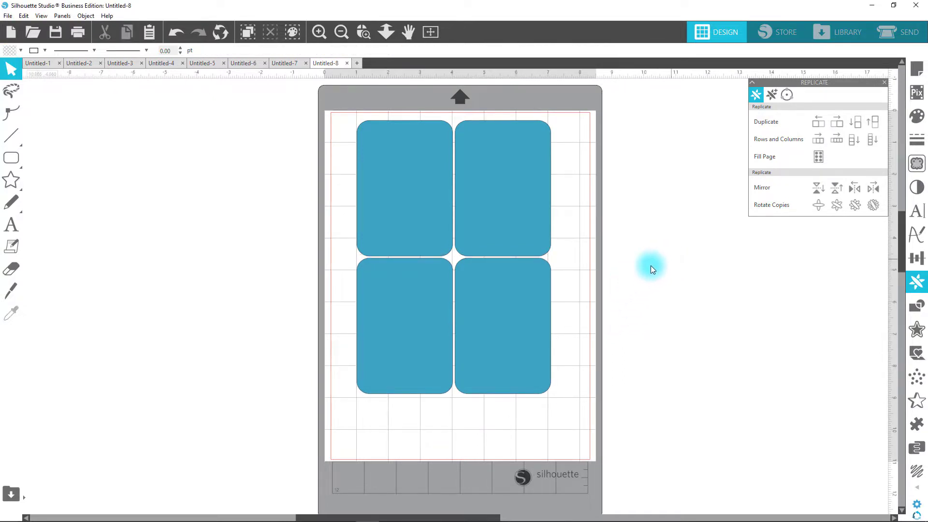
# Step: Select all four rounded rectangles and group them together
pyautogui.hotkey('ctrl', 'a')
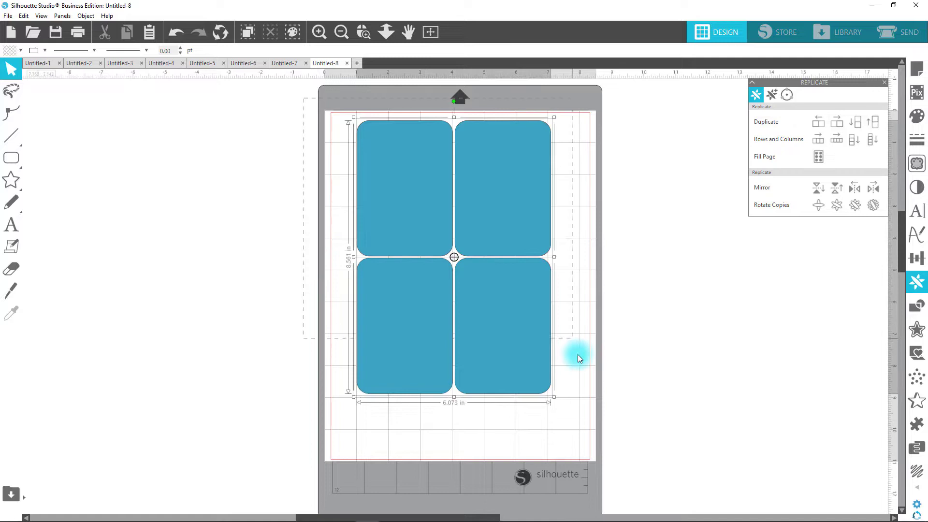
pyautogui.rightClick(495, 377)
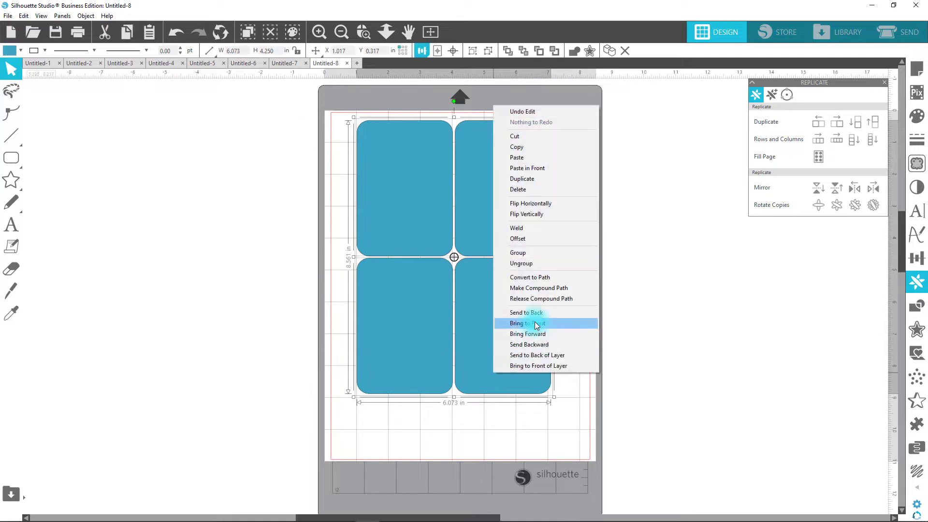
pyautogui.click(536, 253)
pyautogui.click(649, 248)
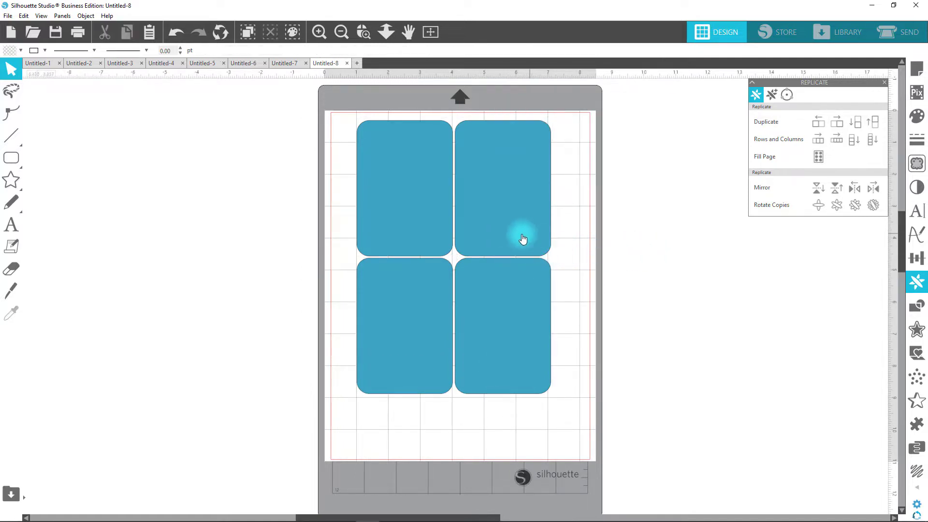
# Step: Copy the group of four rounded rectangles and paste it into a new document
pyautogui.rightClick(494, 218)
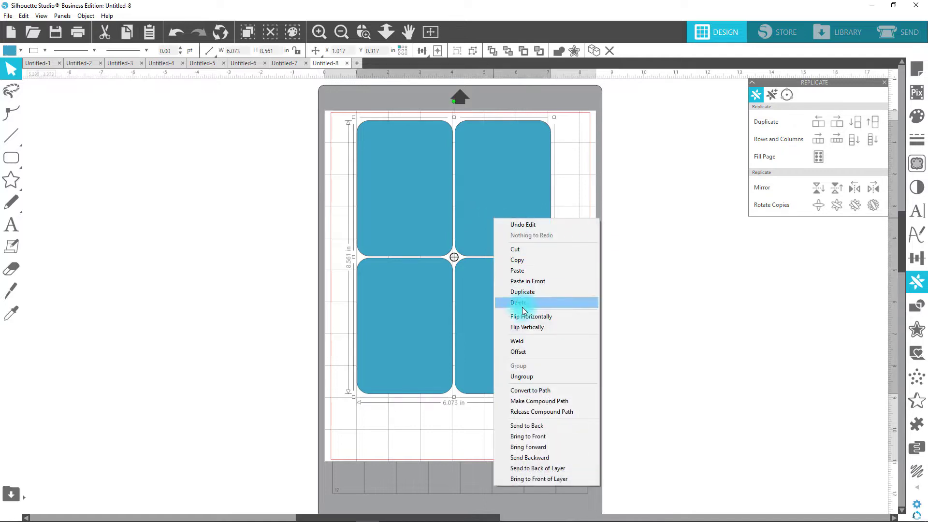
pyautogui.click(526, 259)
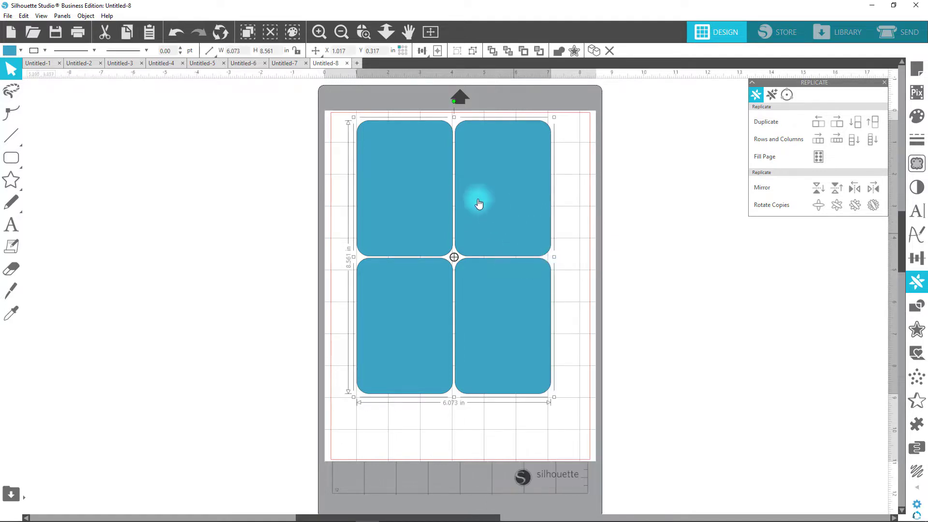
pyautogui.click(357, 63)
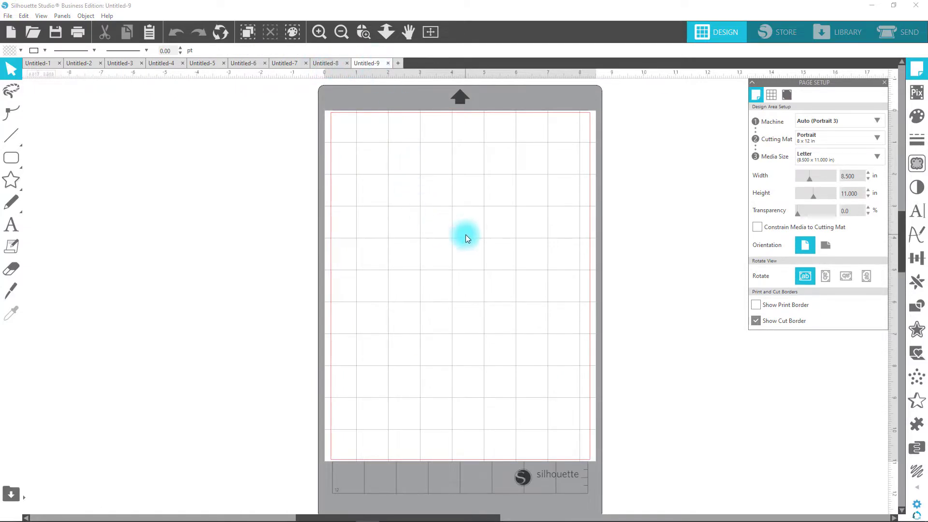
pyautogui.rightClick(451, 192)
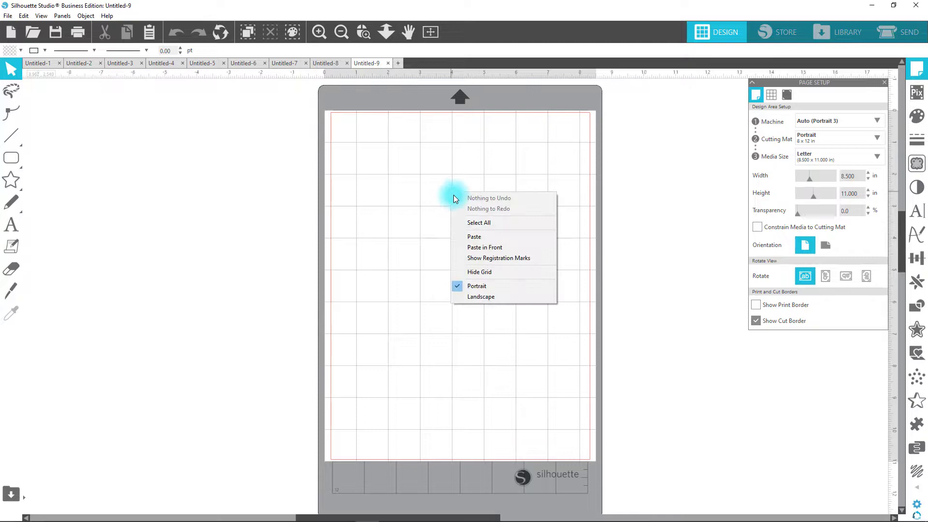
pyautogui.click(494, 236)
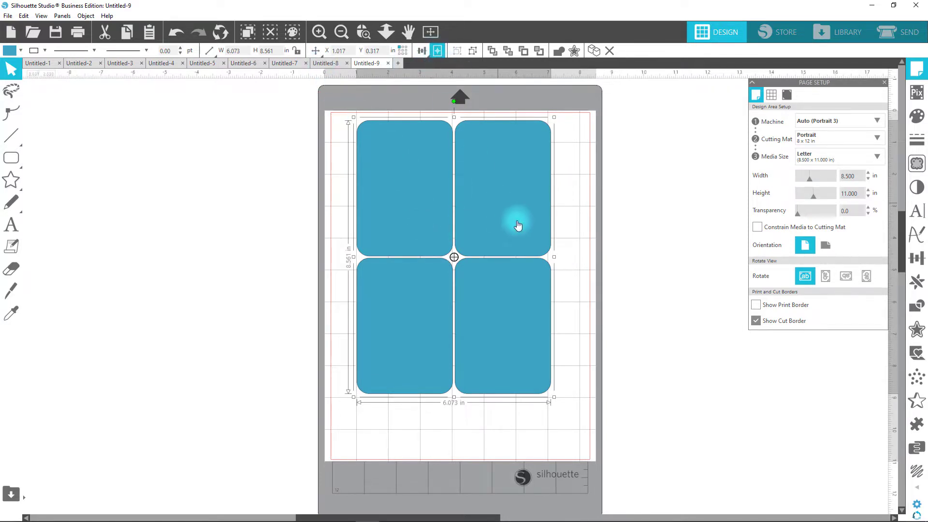
# Step: Center the pasted group of four rounded rectangles on the page
pyautogui.click(563, 232)
pyautogui.click(501, 224)
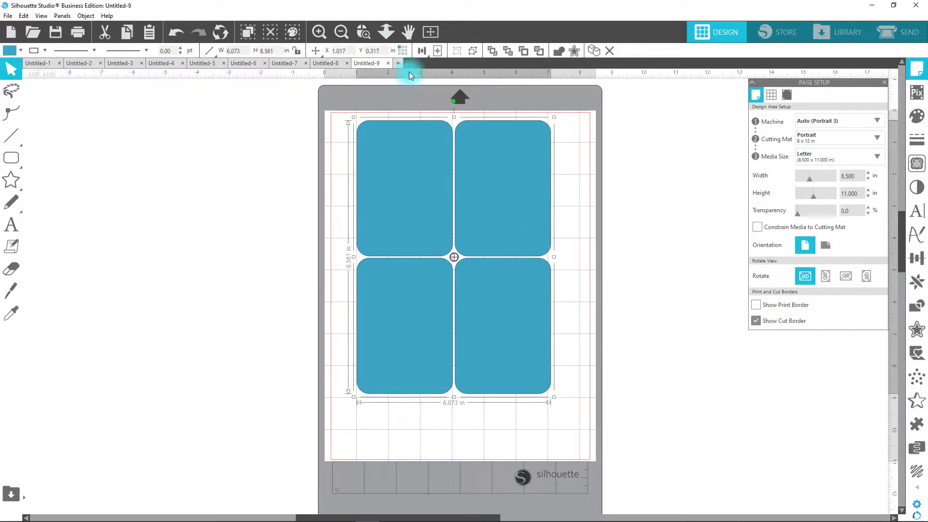
pyautogui.click(437, 52)
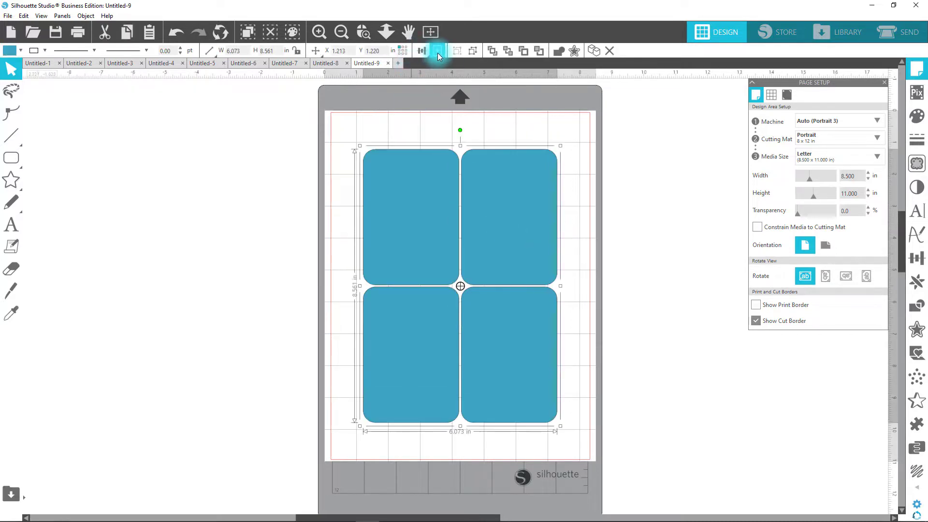
pyautogui.click(271, 123)
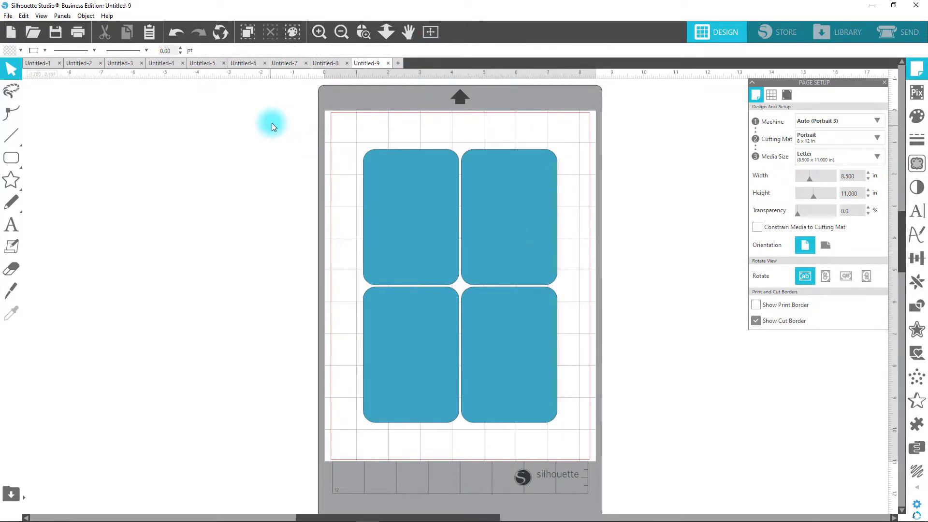
# Step: Return to the Untitled-8 document and center its group of rounded rectangles on the page
pyautogui.click(332, 63)
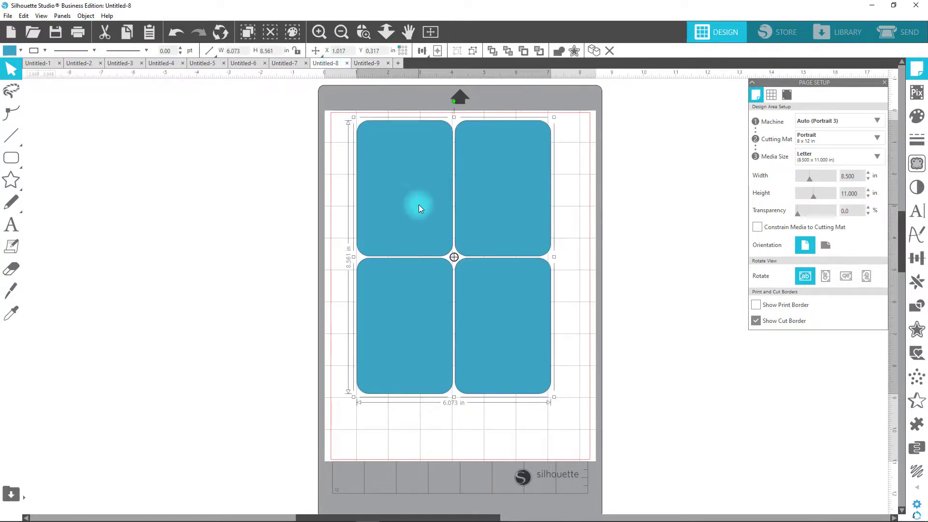
pyautogui.click(438, 50)
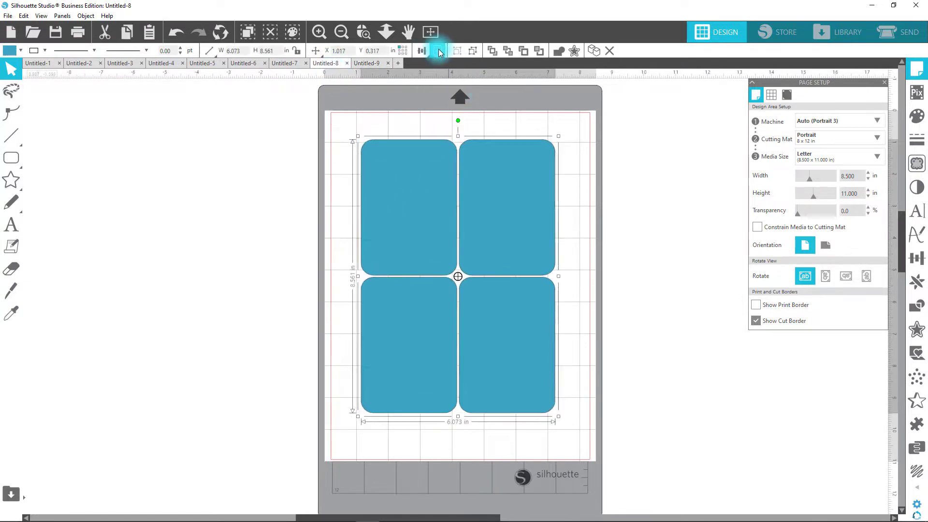
pyautogui.click(693, 213)
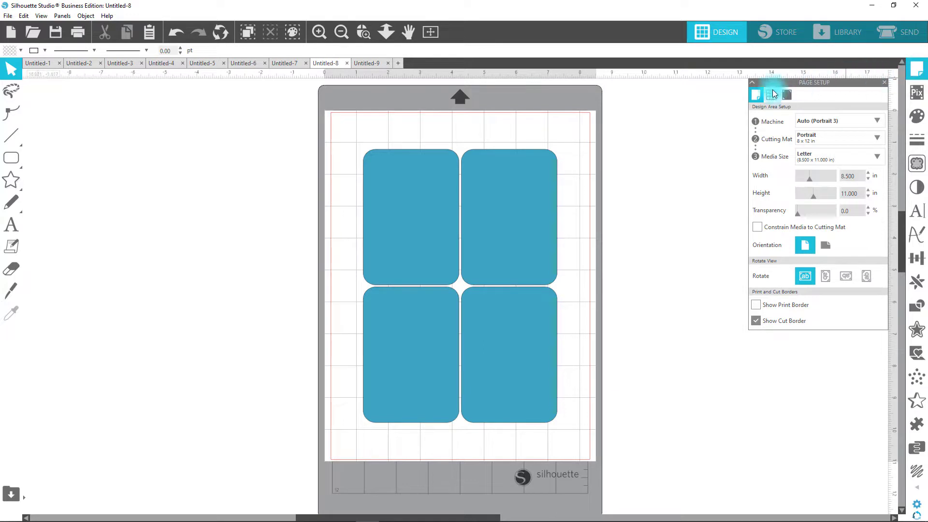
# Step: Turn on registration marks for the Untitled-8 document
pyautogui.click(790, 94)
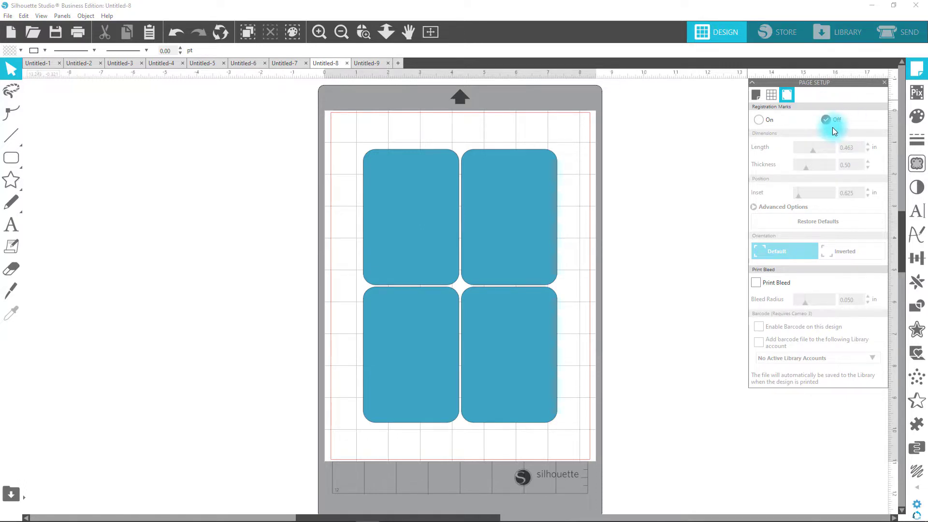
pyautogui.click(762, 120)
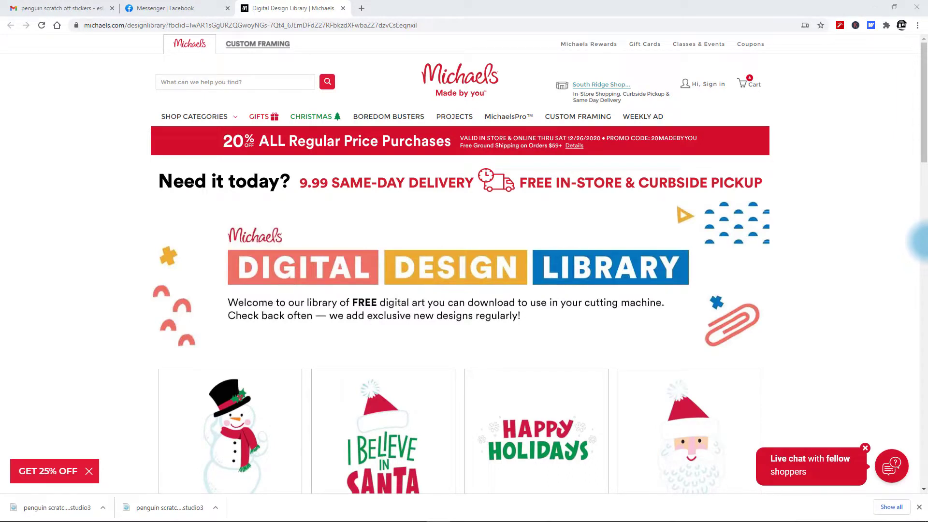
# Step: Close the Messenger tab and look through the free designs and patterns in the Michaels Digital Design Library
pyautogui.click(227, 8)
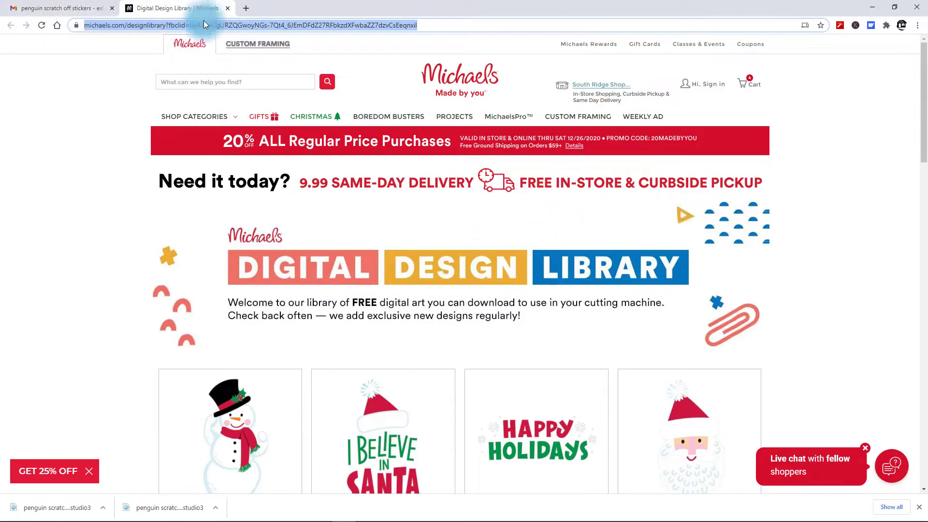
pyautogui.scroll(-5, 903, 285)
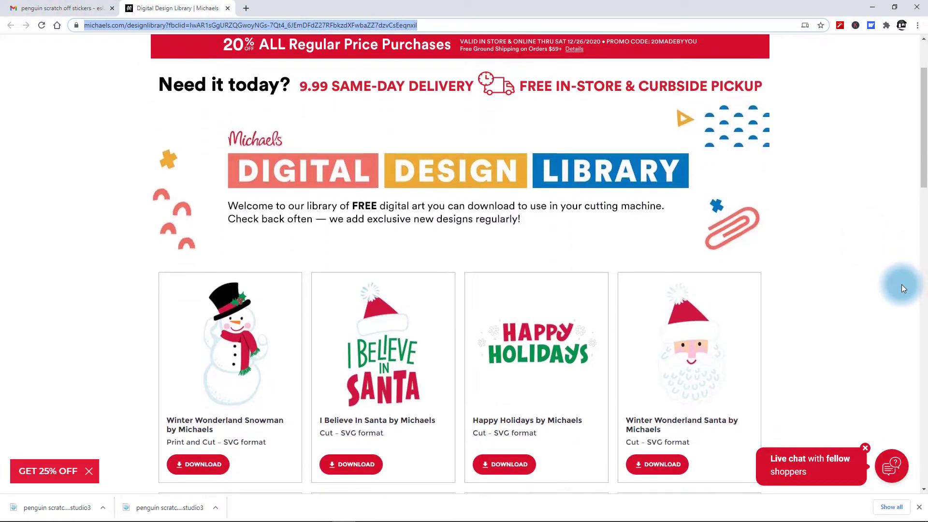
pyautogui.scroll(-1, 900, 284)
pyautogui.scroll(2, 901, 284)
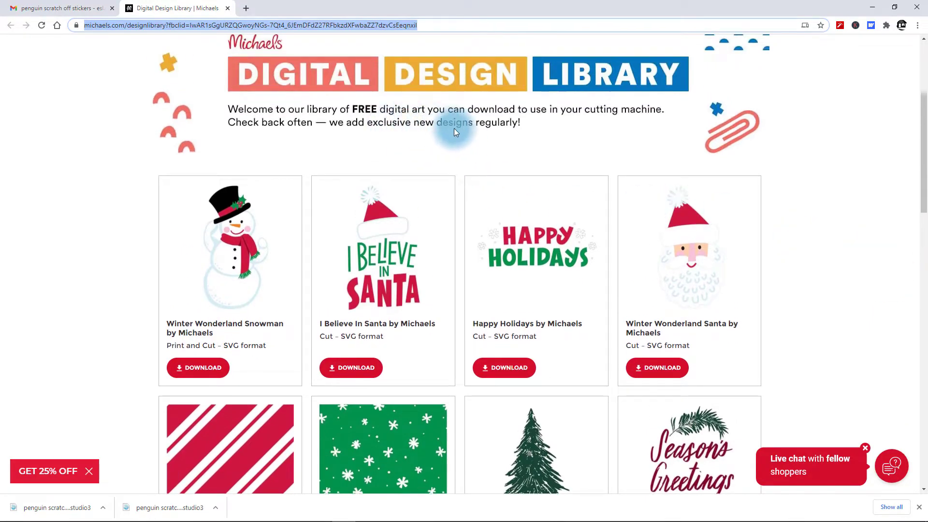
pyautogui.scroll(-4, 831, 208)
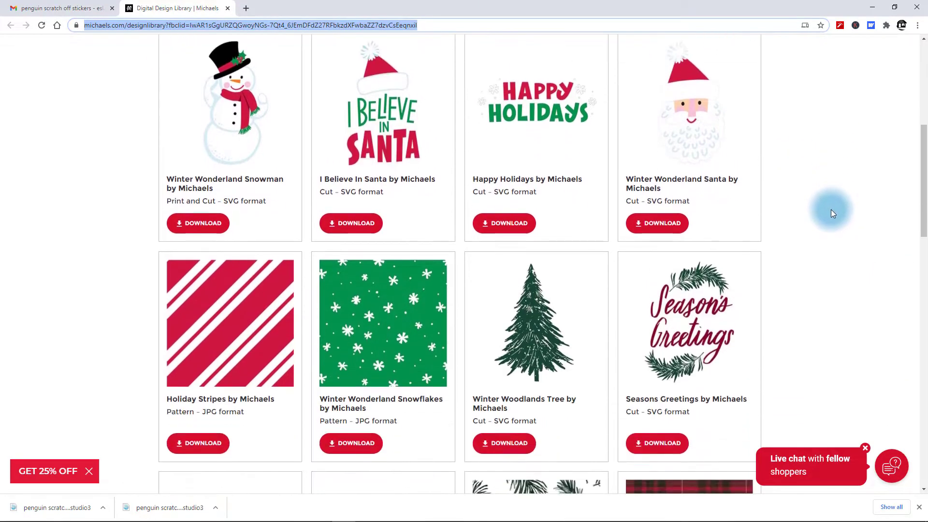
pyautogui.scroll(-3, 830, 209)
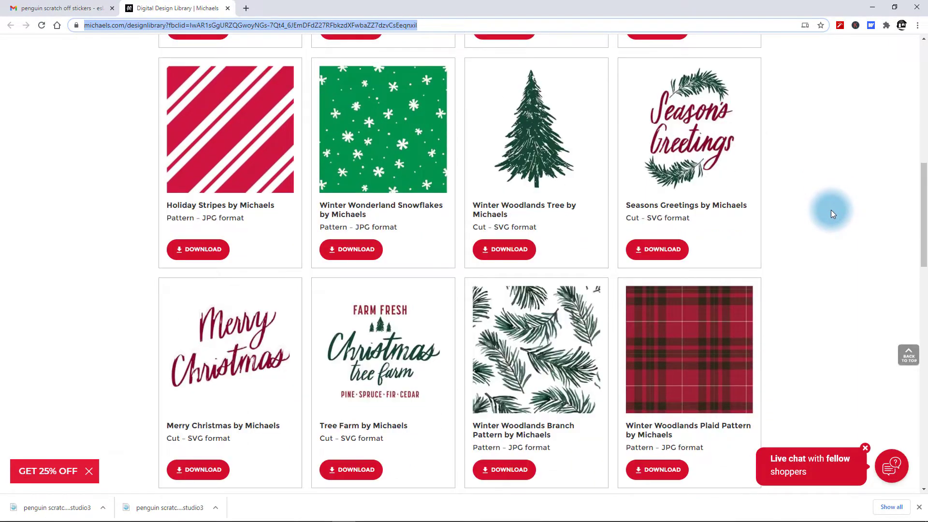
pyautogui.scroll(-3, 827, 211)
pyautogui.scroll(-9, 811, 221)
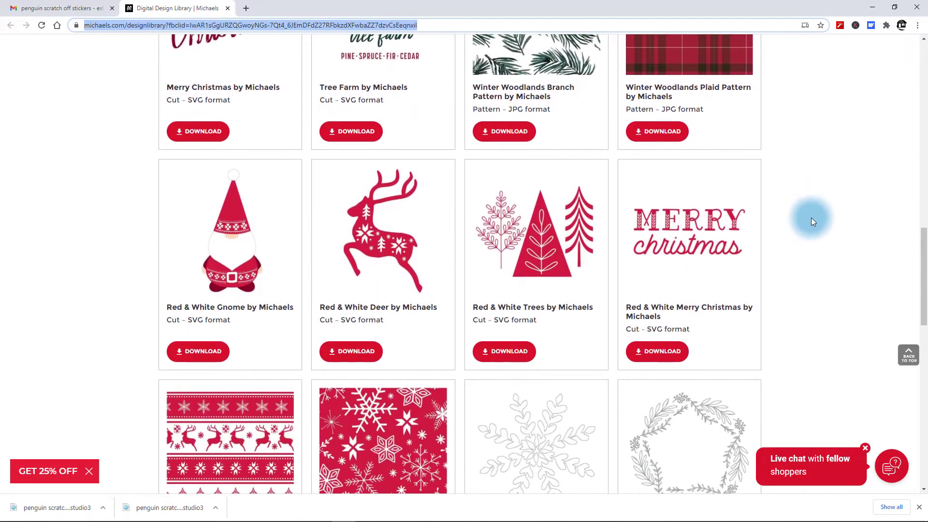
pyautogui.scroll(-5, 813, 215)
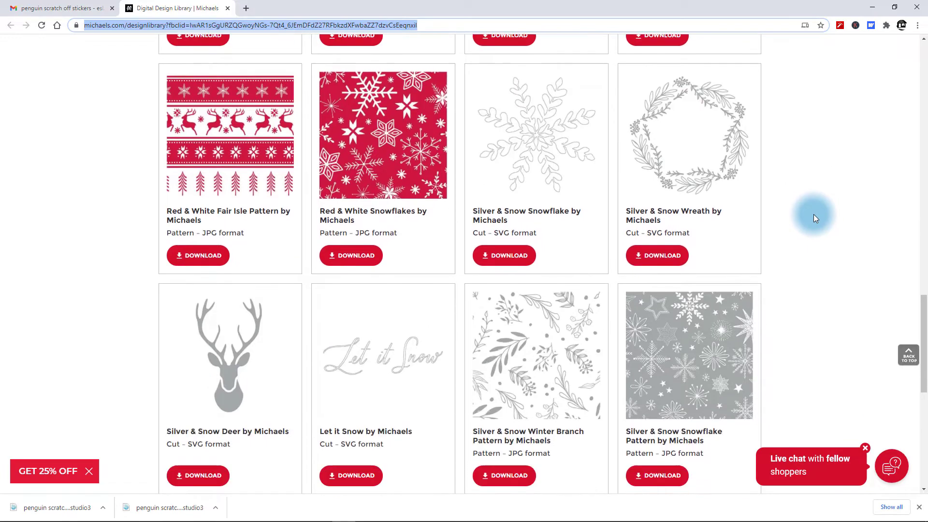
pyautogui.scroll(1, 773, 239)
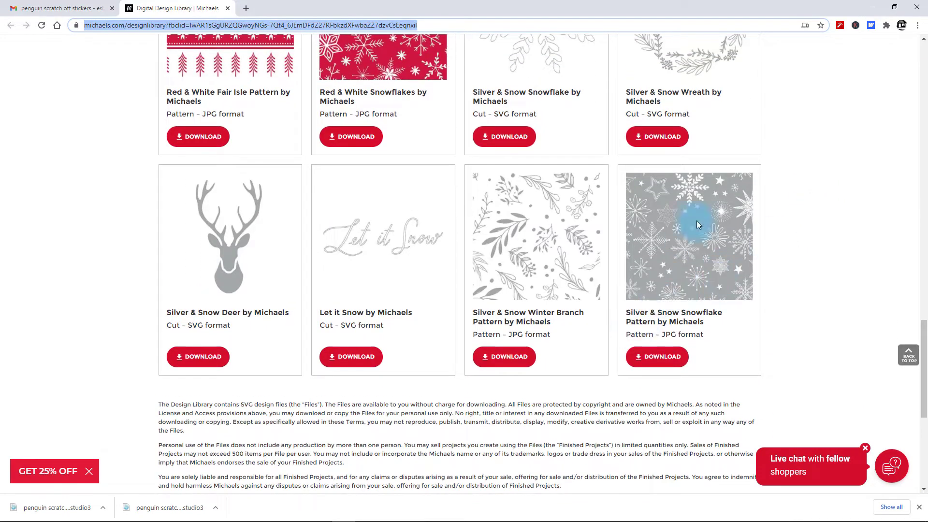
# Step: Download the Silver & Snow Snowflake Pattern and the Red & White Snowflakes pattern from the Michaels library
pyautogui.click(650, 358)
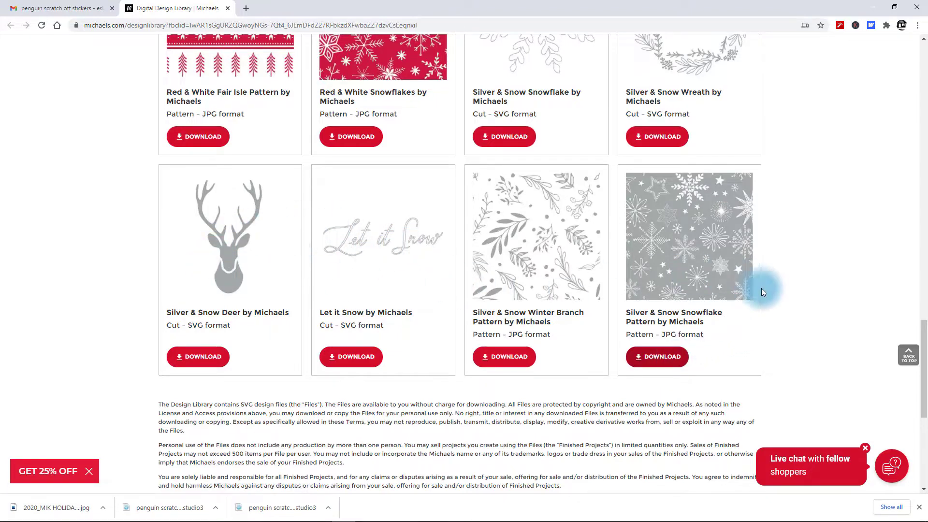
pyautogui.scroll(4, 763, 292)
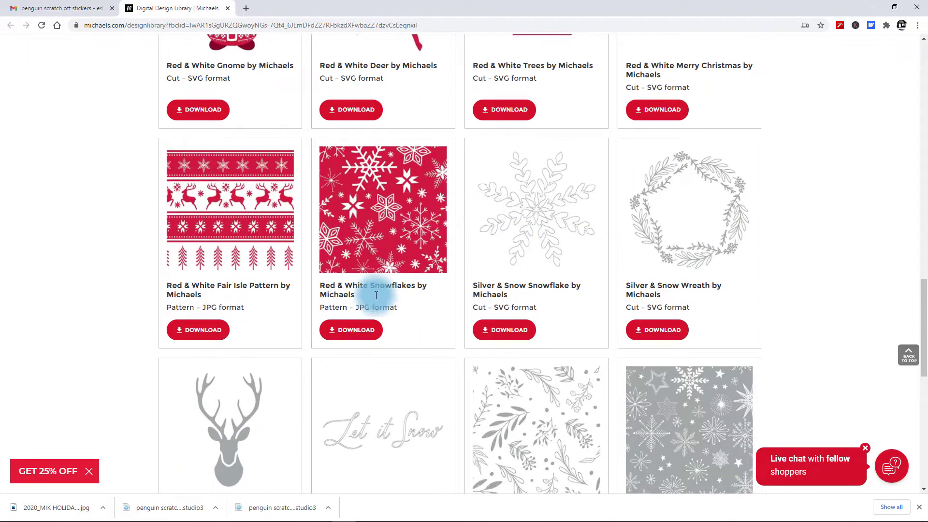
pyautogui.click(356, 330)
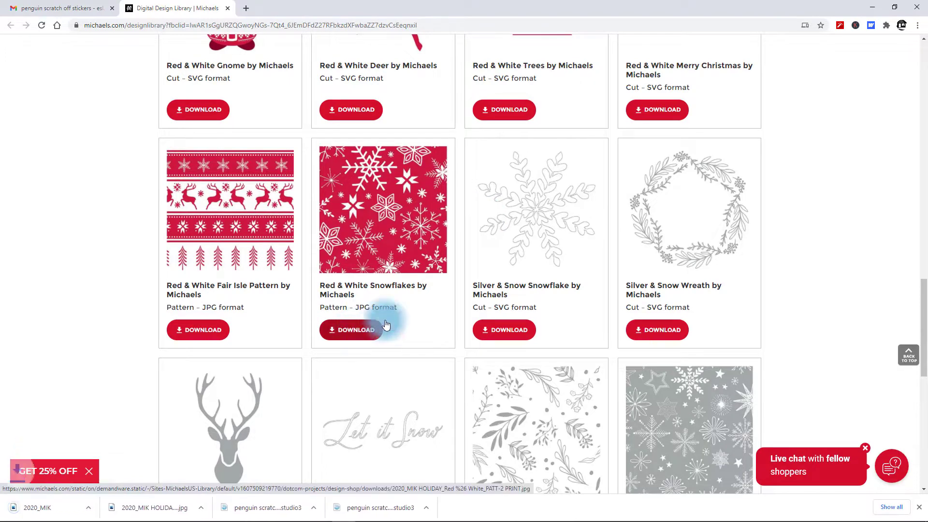
# Step: Download the Winter Woodlands Branch Pattern from the Michaels library
pyautogui.scroll(4, 847, 245)
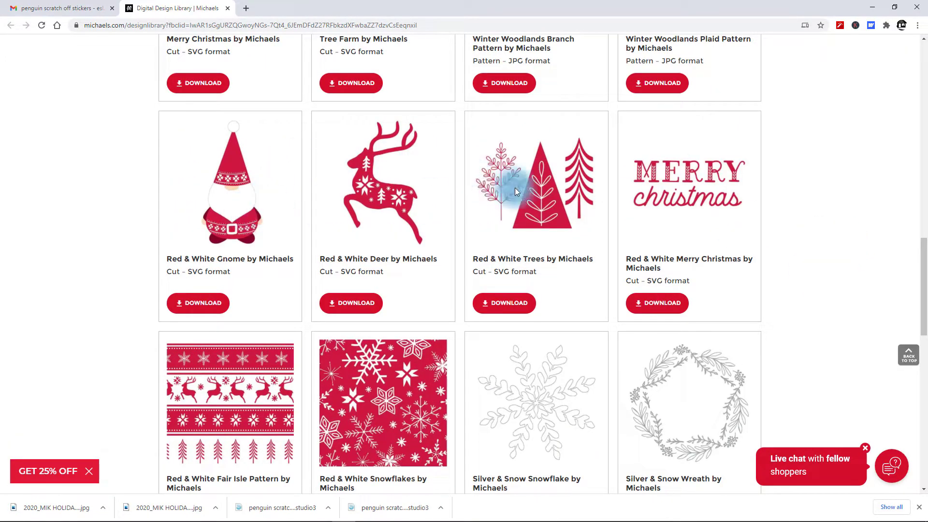
pyautogui.scroll(5, 900, 204)
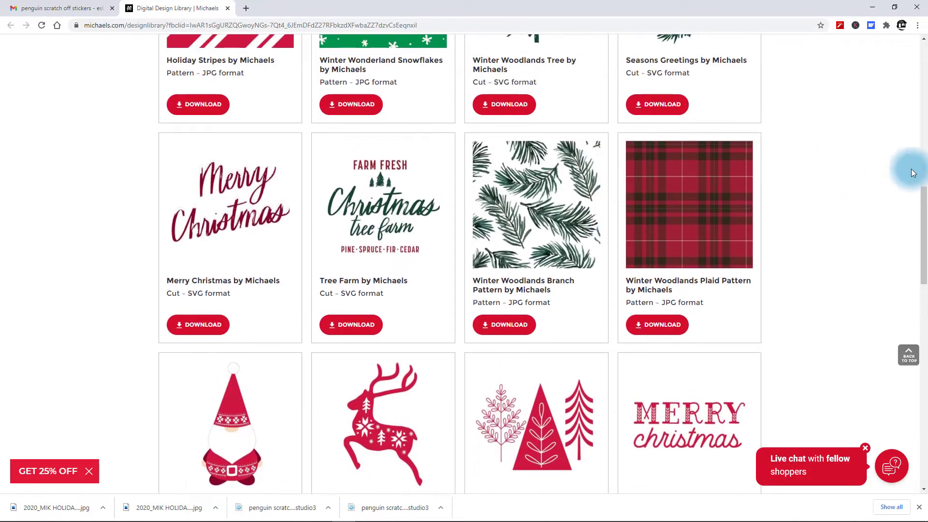
pyautogui.scroll(1, 911, 174)
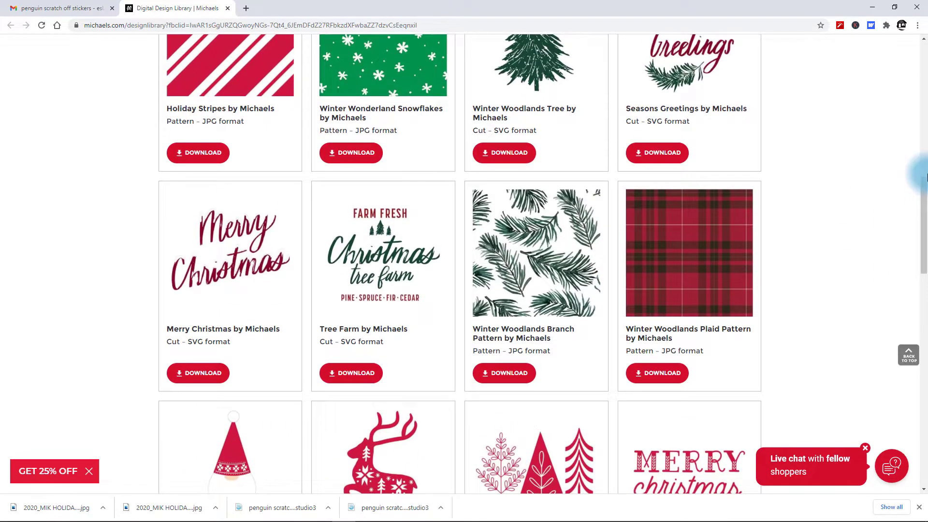
pyautogui.click(516, 378)
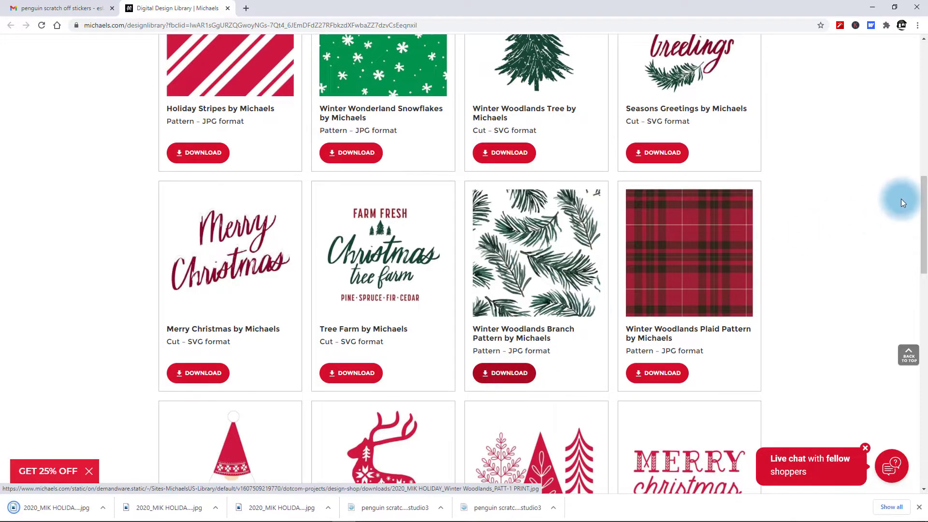
pyautogui.scroll(7, 902, 199)
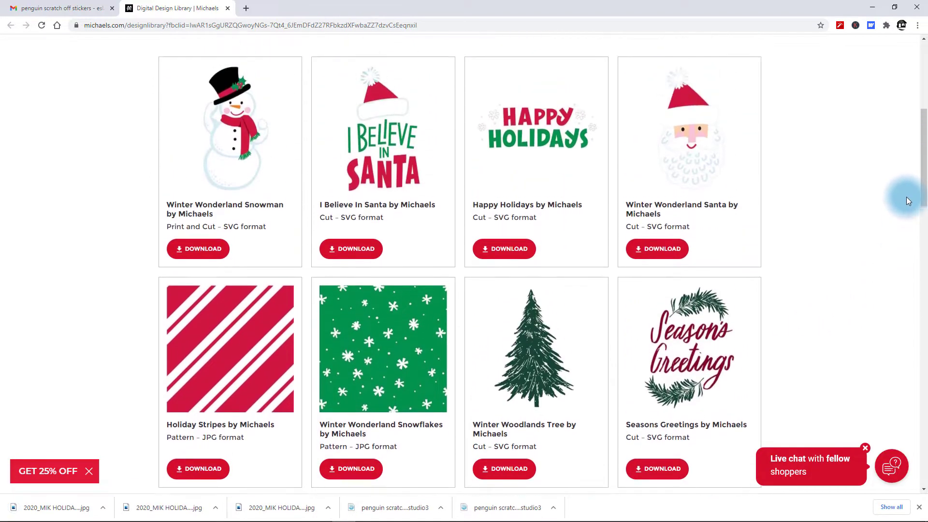
pyautogui.scroll(1, 907, 201)
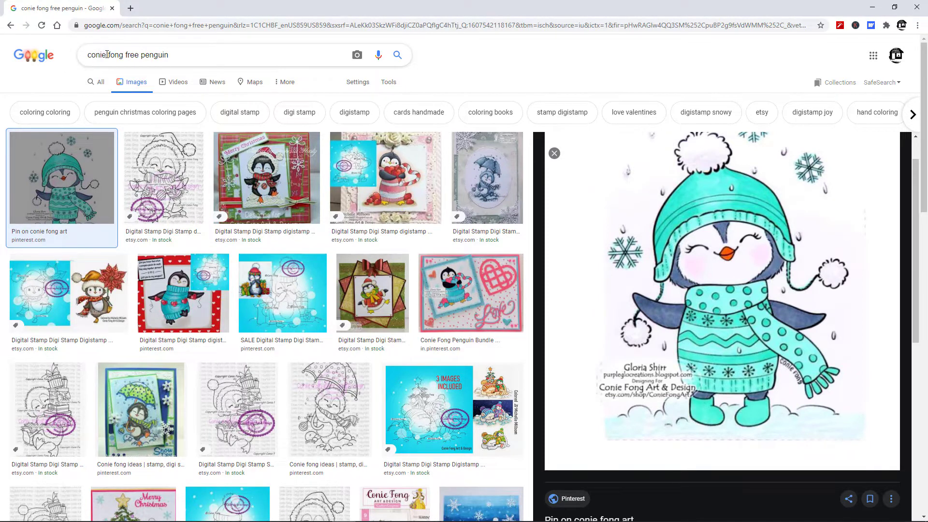
# Step: Examine the Google image results and related images for "conie fong free penguin" digital stamps
pyautogui.moveTo(121, 55); pyautogui.dragTo(85, 57)
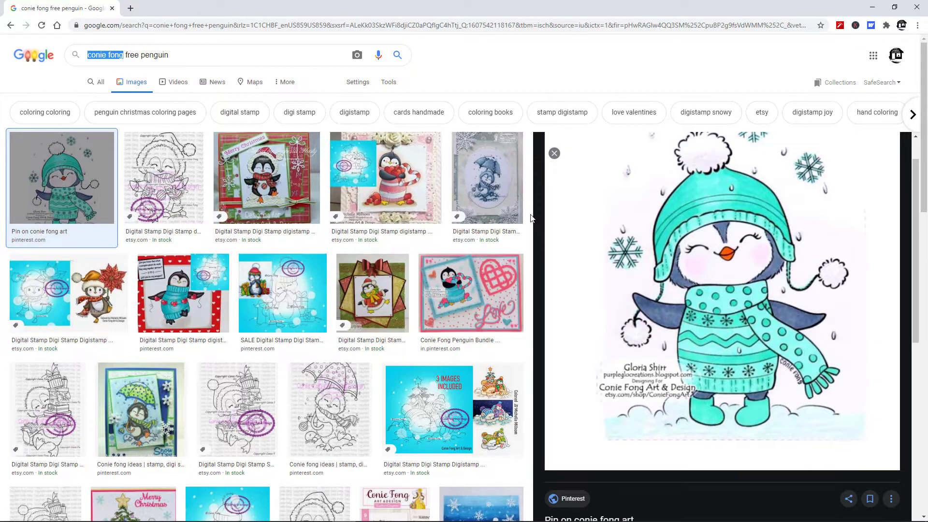
pyautogui.scroll(-4, 483, 222)
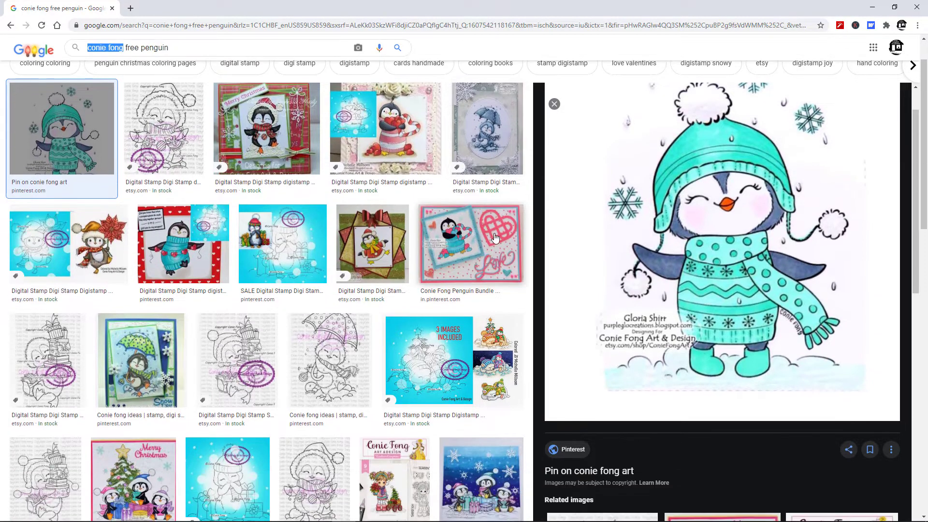
pyautogui.scroll(-6, 490, 250)
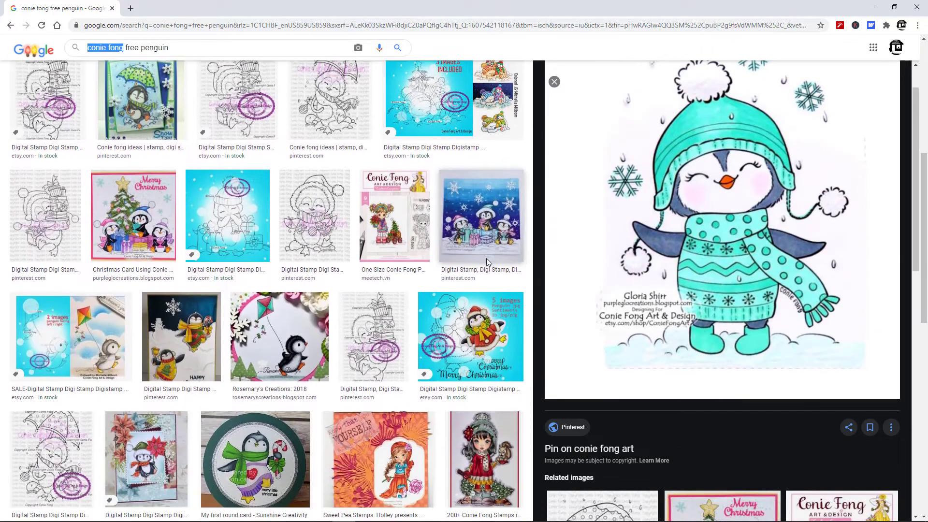
pyautogui.scroll(-6, 459, 324)
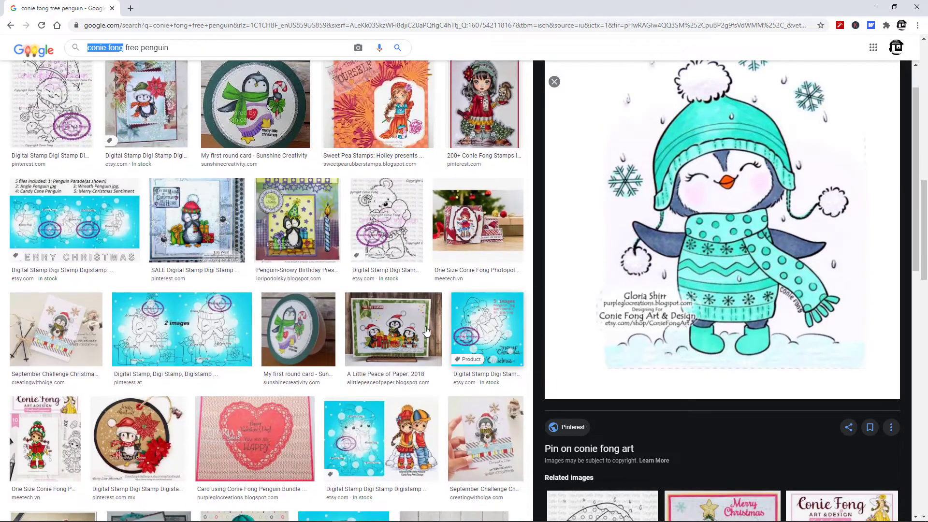
pyautogui.scroll(-2, 252, 375)
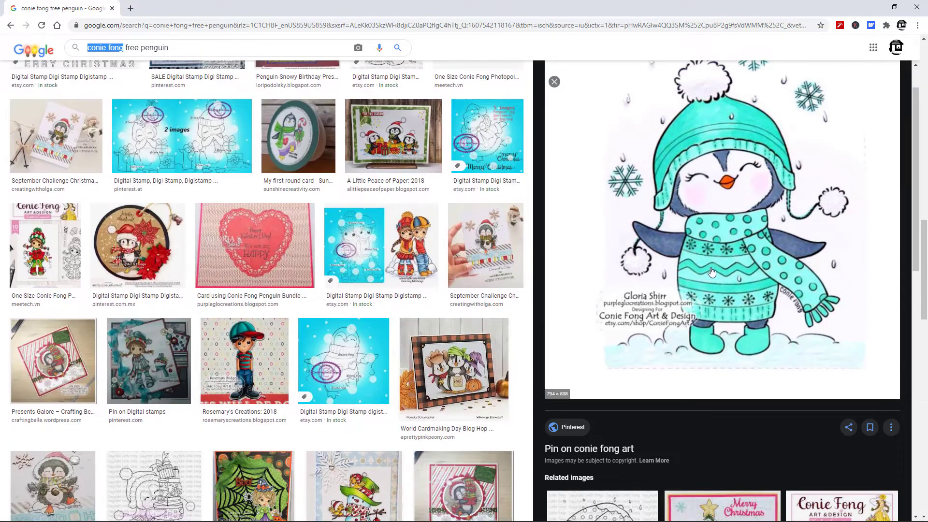
pyautogui.scroll(-5, 838, 290)
pyautogui.scroll(-7, 838, 291)
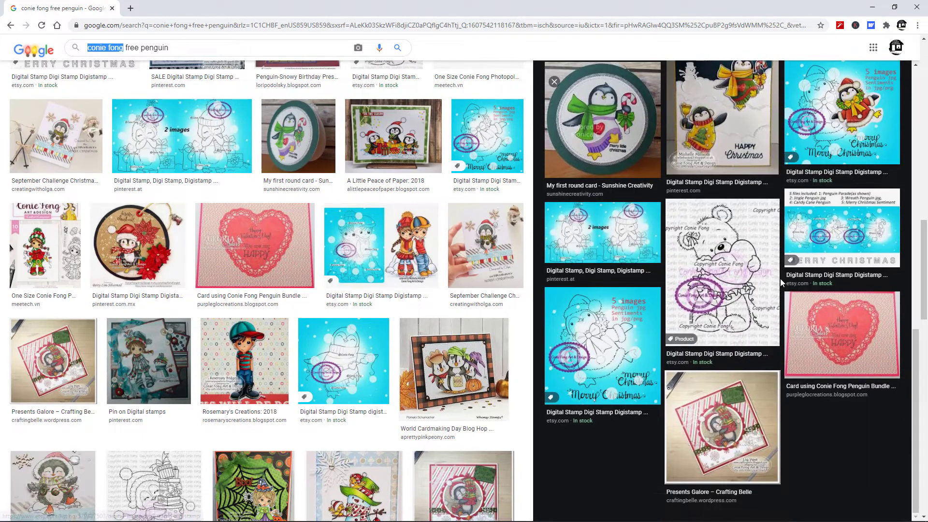
pyautogui.click(780, 279)
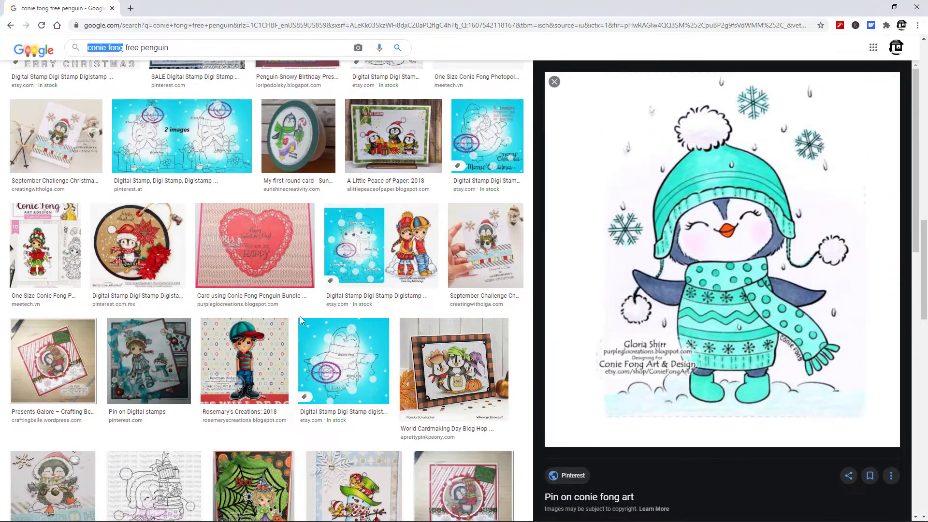
pyautogui.scroll(4, 300, 316)
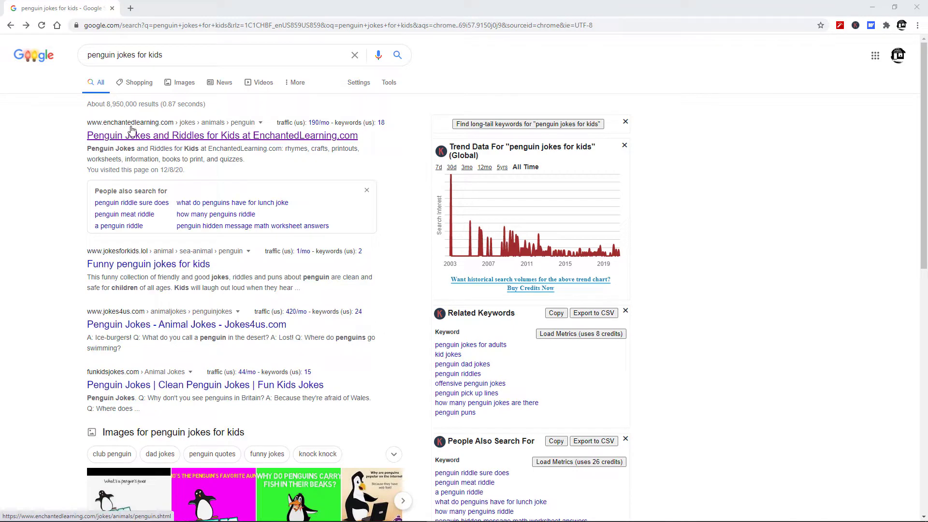
# Step: Open the EnchantedLearning.com page of penguin jokes and riddles for kids and look through the jokes
pyautogui.click(183, 137)
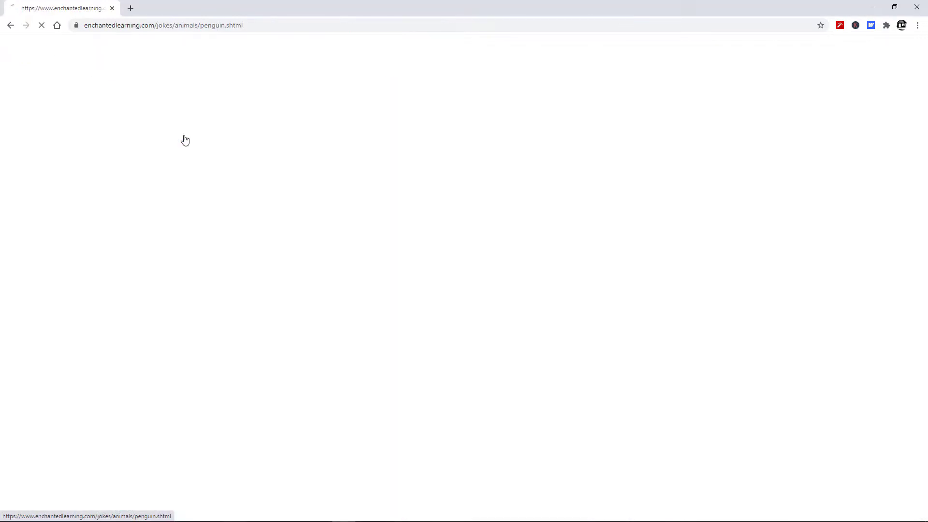
pyautogui.scroll(-7, 642, 223)
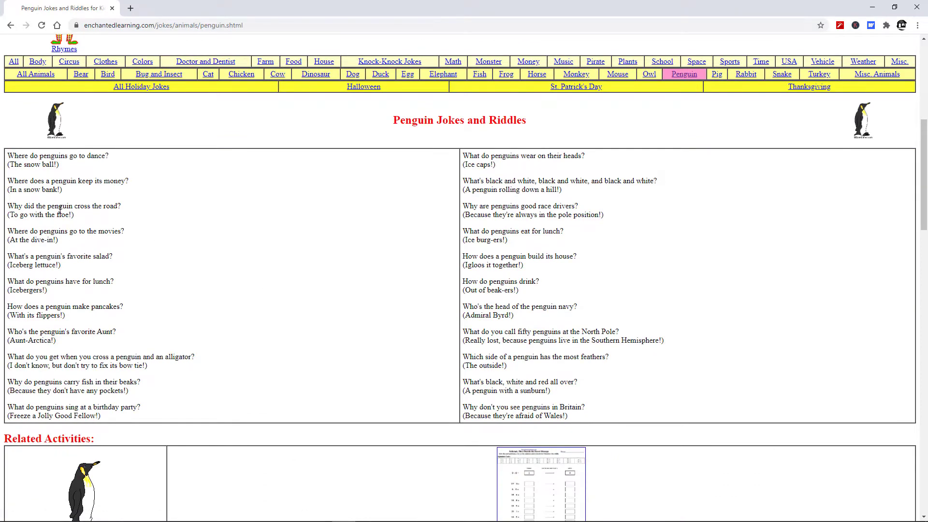
pyautogui.scroll(-5, 489, 258)
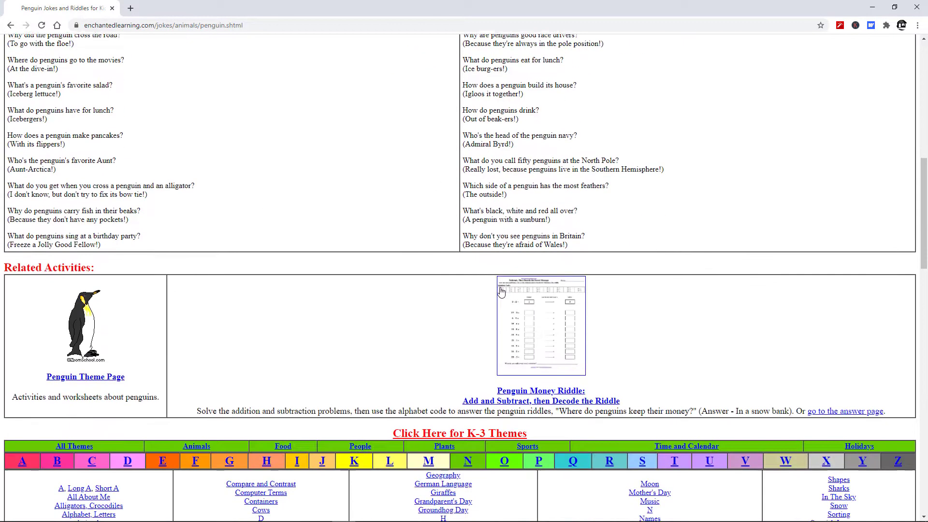
pyautogui.scroll(-5, 502, 298)
pyautogui.scroll(15, 503, 297)
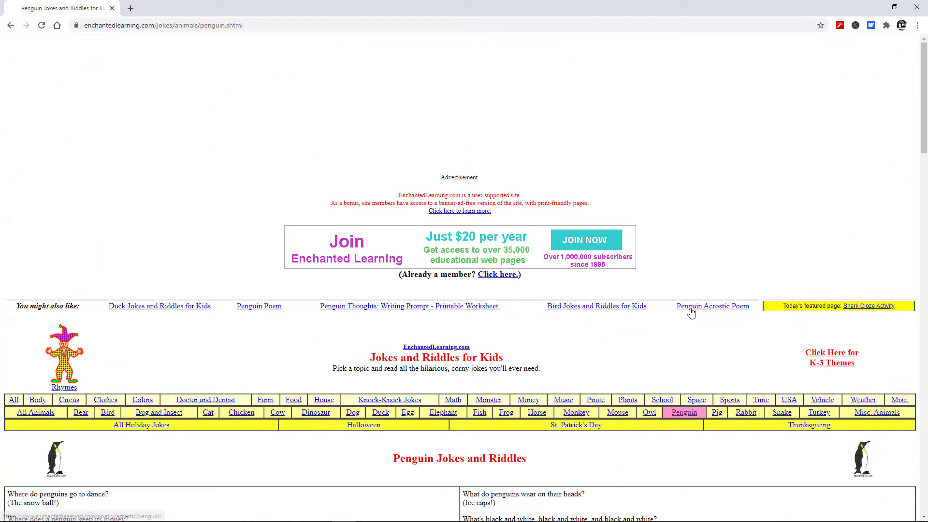
# Step: Return to the Google results and search for "bear jokes for kids" instead
pyautogui.click(11, 25)
pyautogui.doubleClick(99, 55)
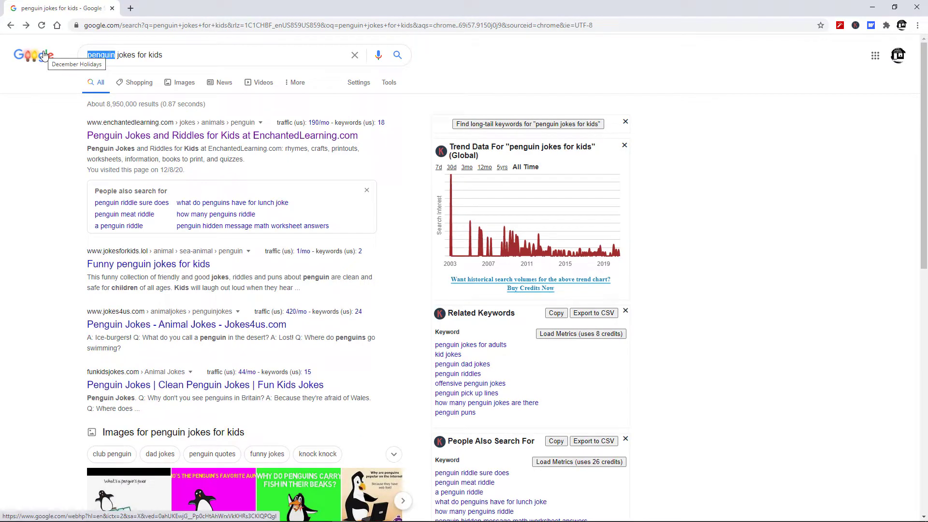
pyautogui.write('b')
pyautogui.press('BackSpace')
pyautogui.write('bear')
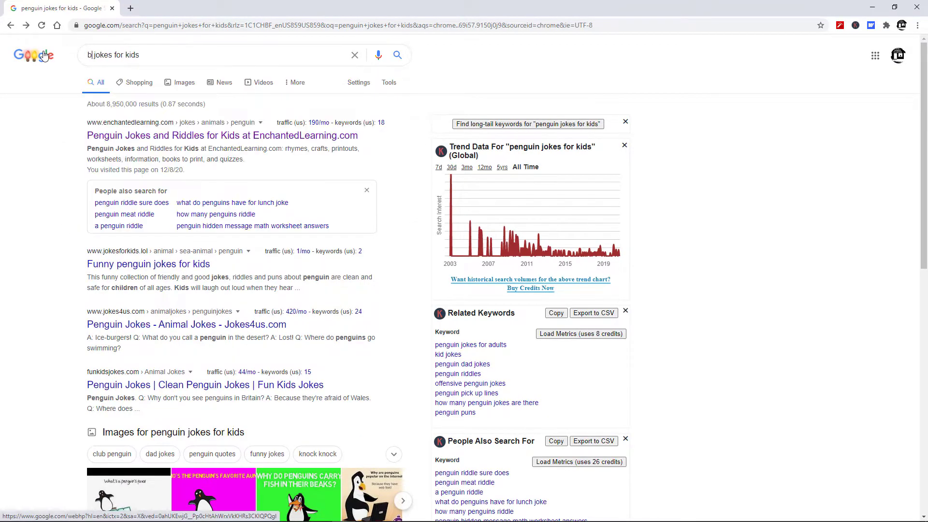
pyautogui.press('Return')
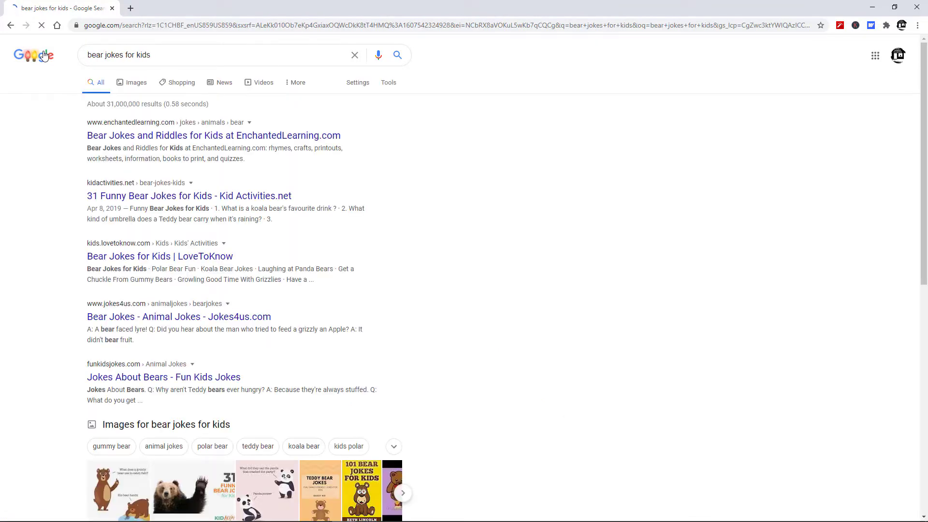
# Step: Open the EnchantedLearning.com page of bear jokes and riddles and look through the jokes
pyautogui.click(204, 141)
pyautogui.scroll(-4, 700, 275)
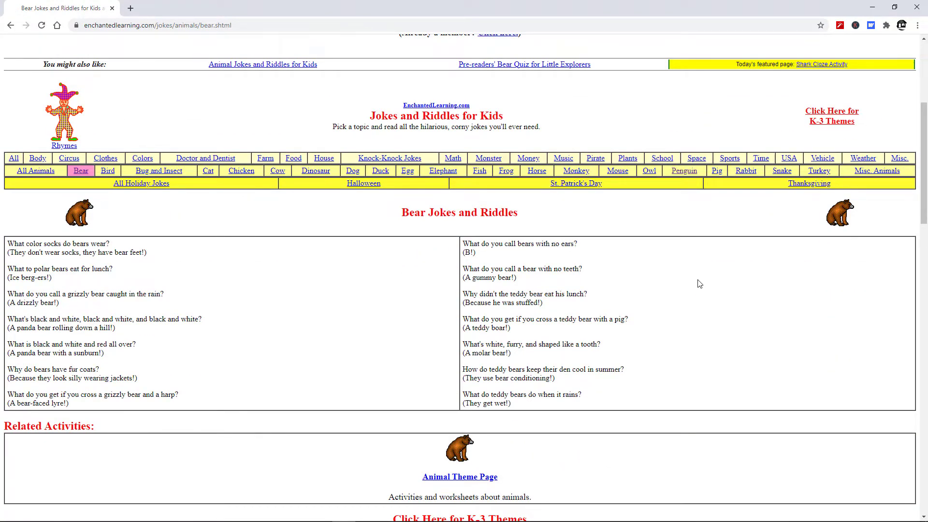
pyautogui.scroll(5, 698, 280)
pyautogui.scroll(-4, 689, 292)
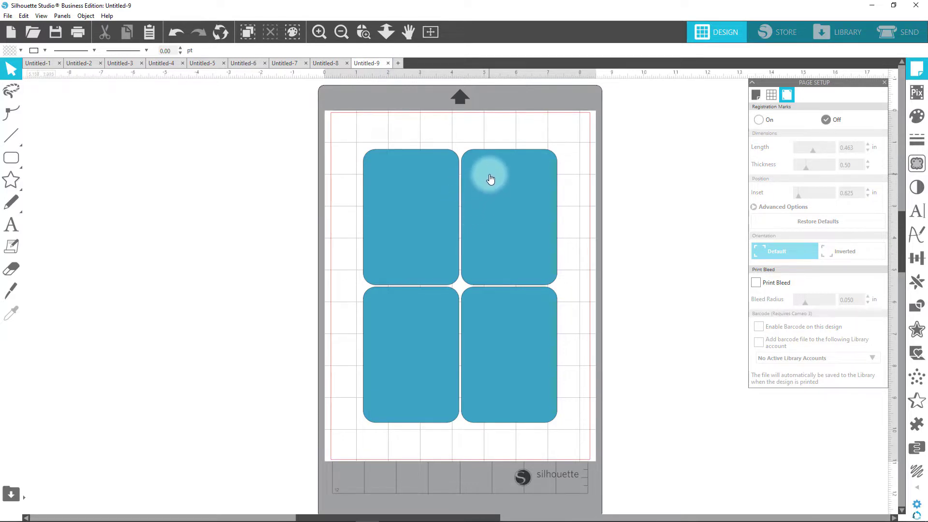
# Step: Switch to the Untitled-8 design and draw a circle about 0.39 in across in the empty area beside the page
pyautogui.click(329, 63)
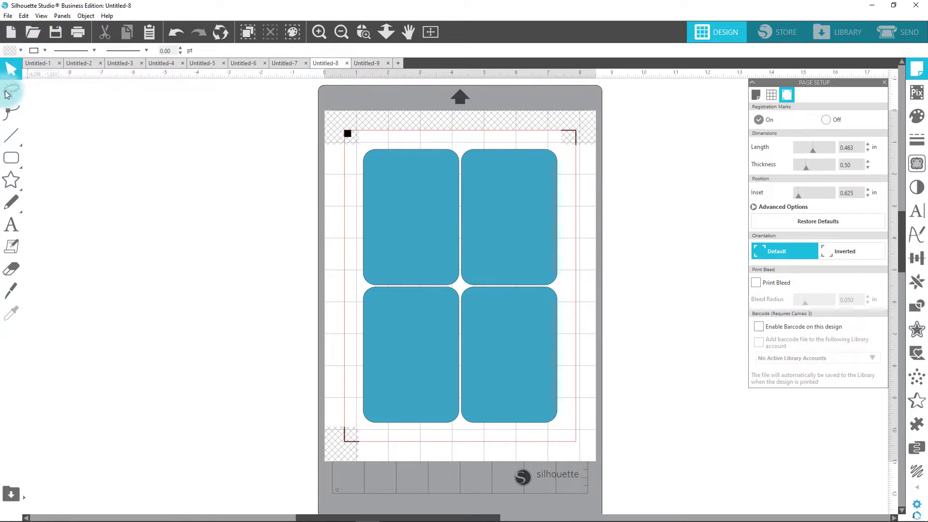
pyautogui.click(12, 157)
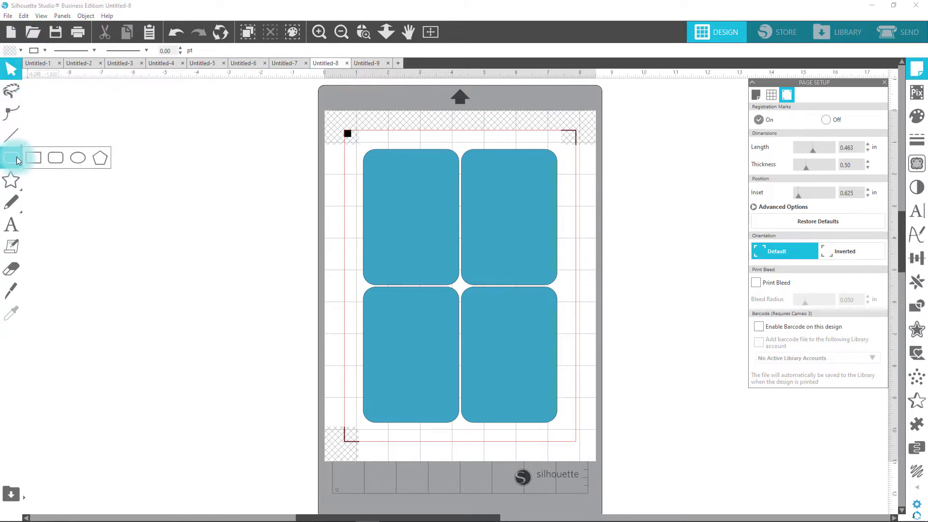
pyautogui.click(76, 158)
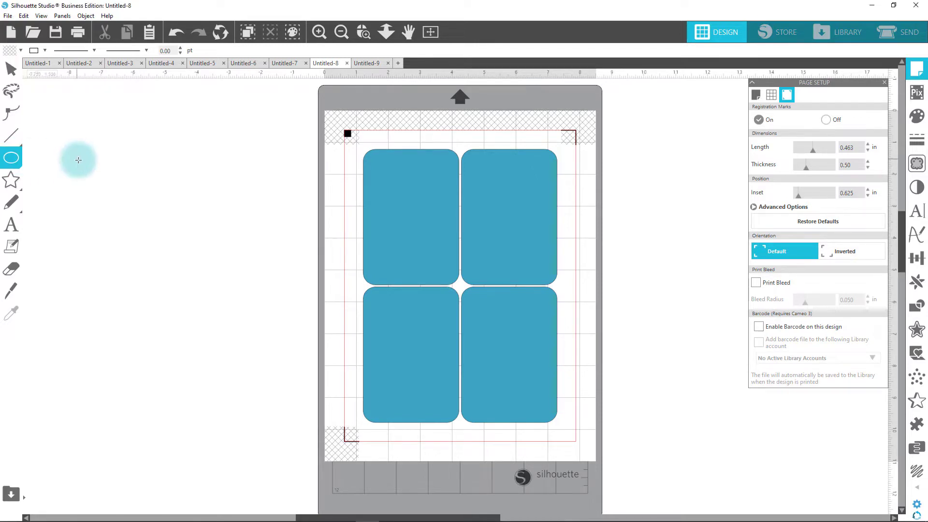
pyautogui.moveTo(78, 163); pyautogui.dragTo(97, 172)
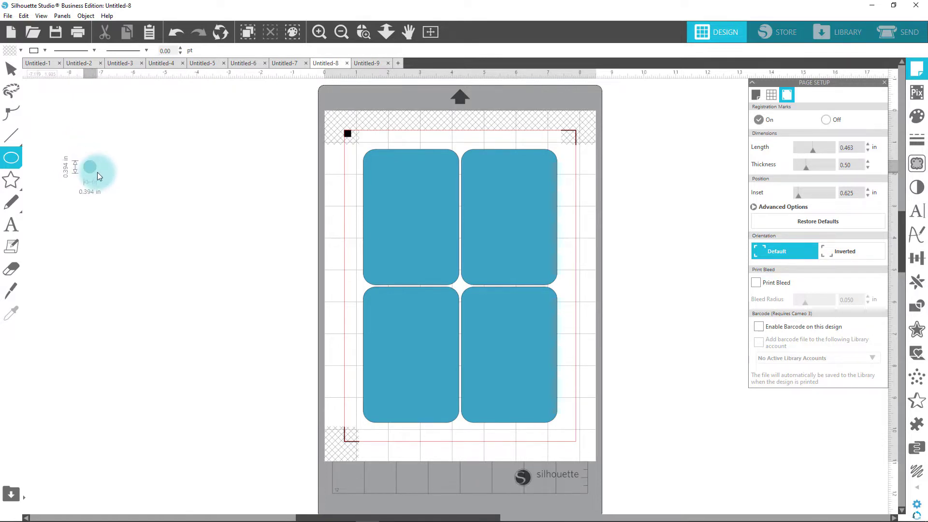
# Step: Place the circle in the upper-left corner of the first card and put copies in the same corner of the other three
pyautogui.moveTo(97, 172); pyautogui.dragTo(472, 161)
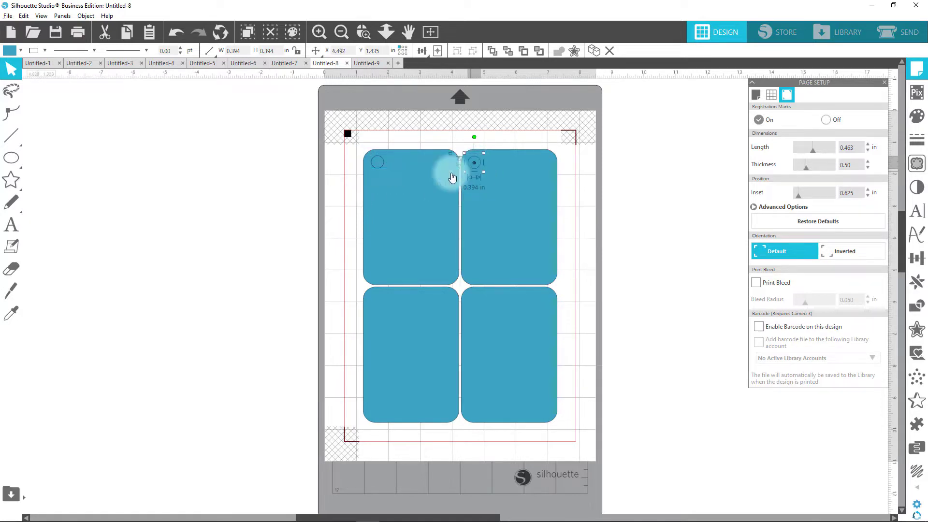
pyautogui.click(376, 163)
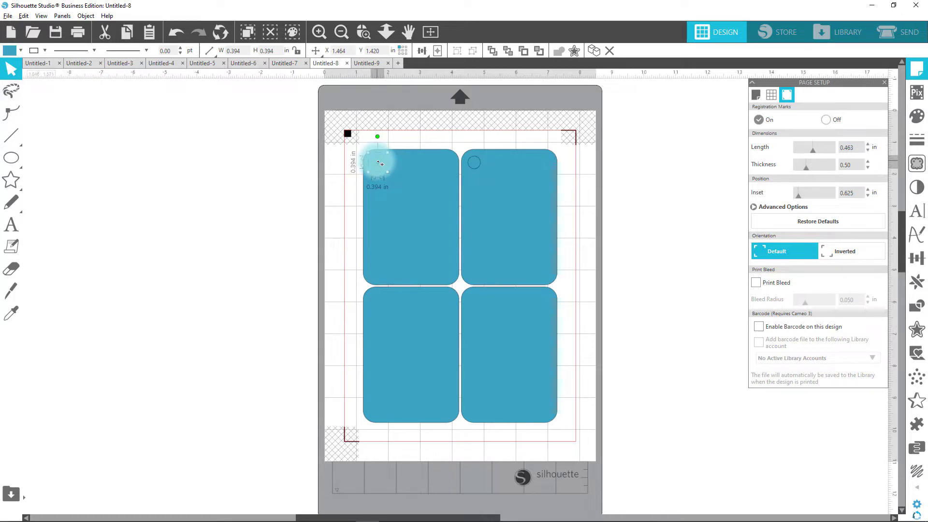
pyautogui.moveTo(377, 163); pyautogui.dragTo(375, 299)
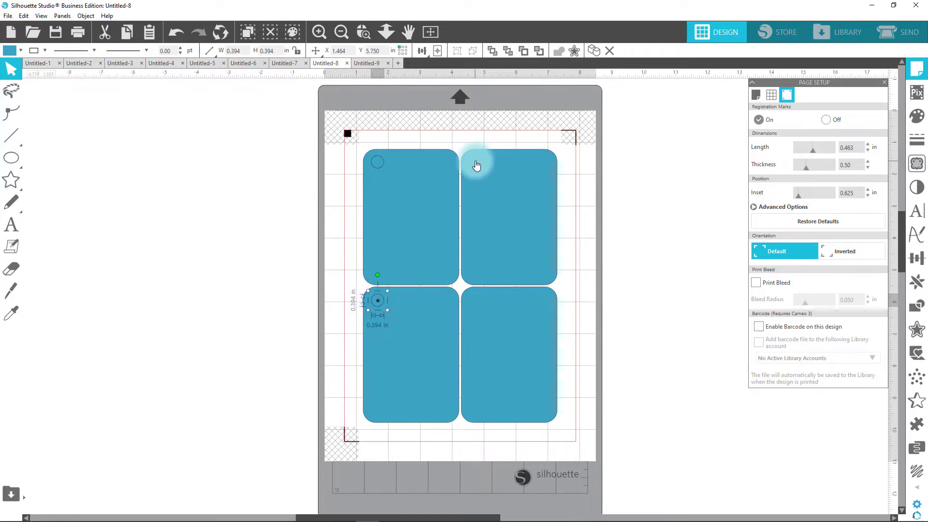
pyautogui.hotkey('ctrl', 'v')
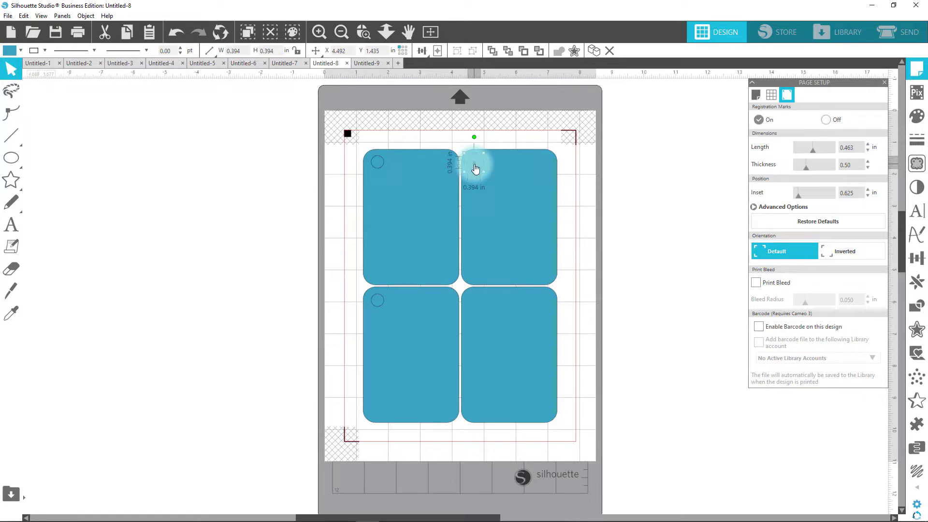
pyautogui.moveTo(478, 166)
pyautogui.mouseDown()
pyautogui.moveTo(479, 212)
pyautogui.moveTo(474, 166)
pyautogui.mouseUp()
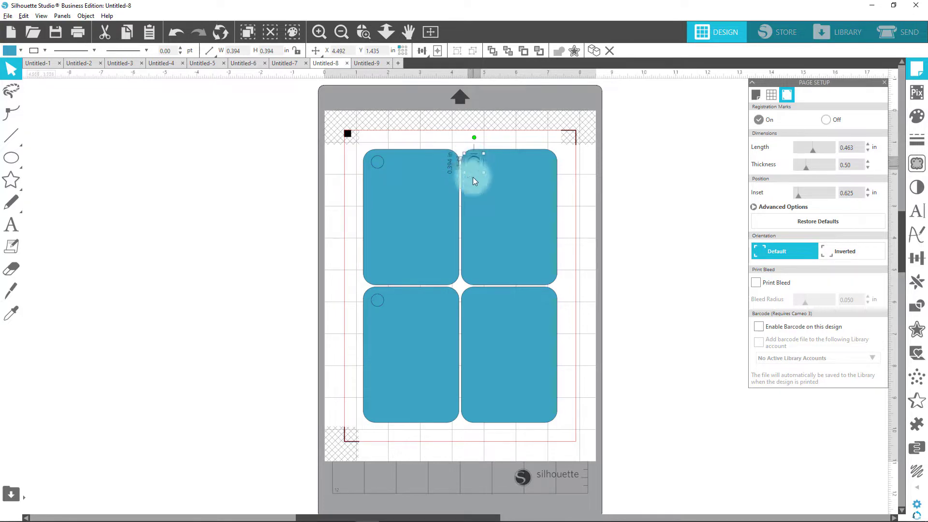
pyautogui.moveTo(473, 178); pyautogui.dragTo(472, 305)
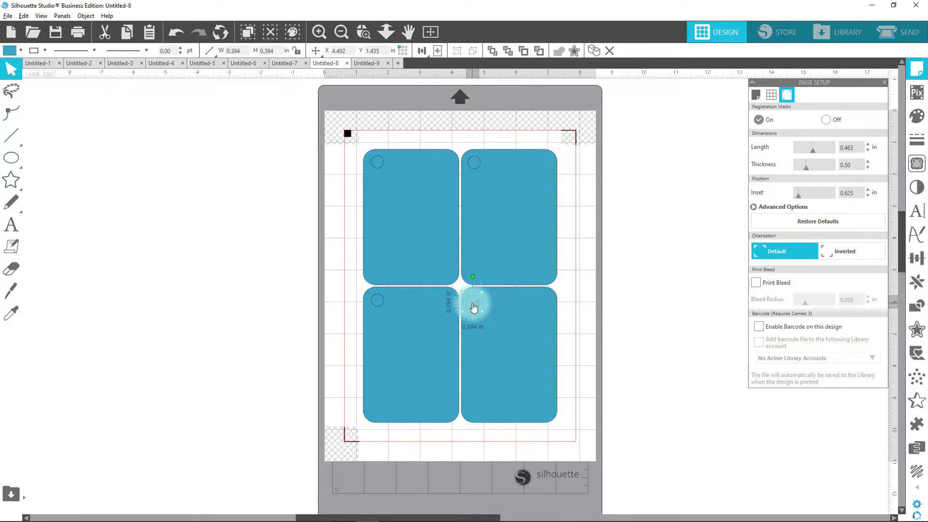
pyautogui.click(582, 267)
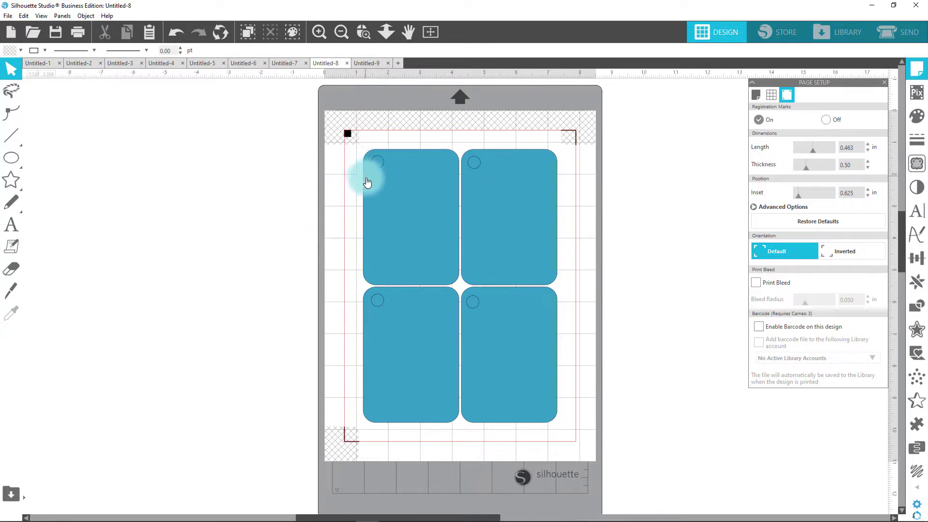
# Step: Subtract the small circles from the two upper cards to make punched holes
pyautogui.click(378, 168)
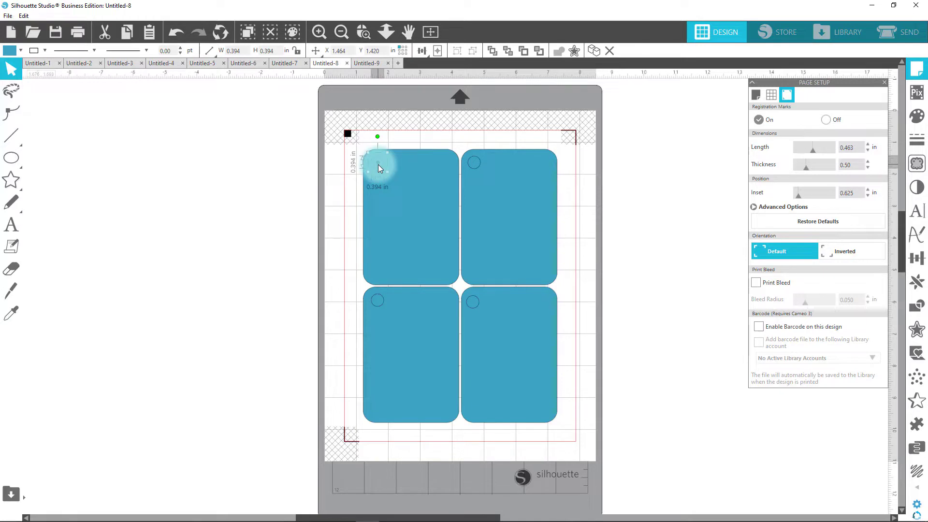
pyautogui.click(421, 173)
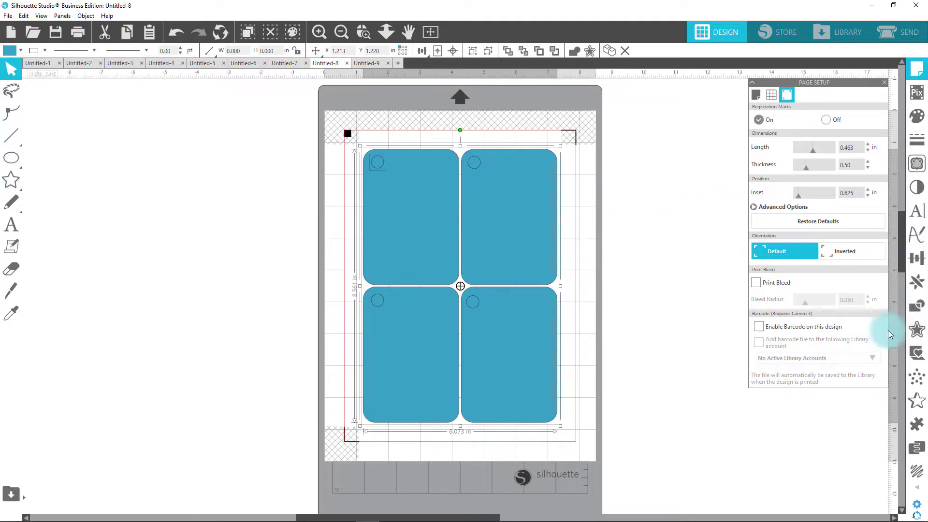
pyautogui.click(916, 306)
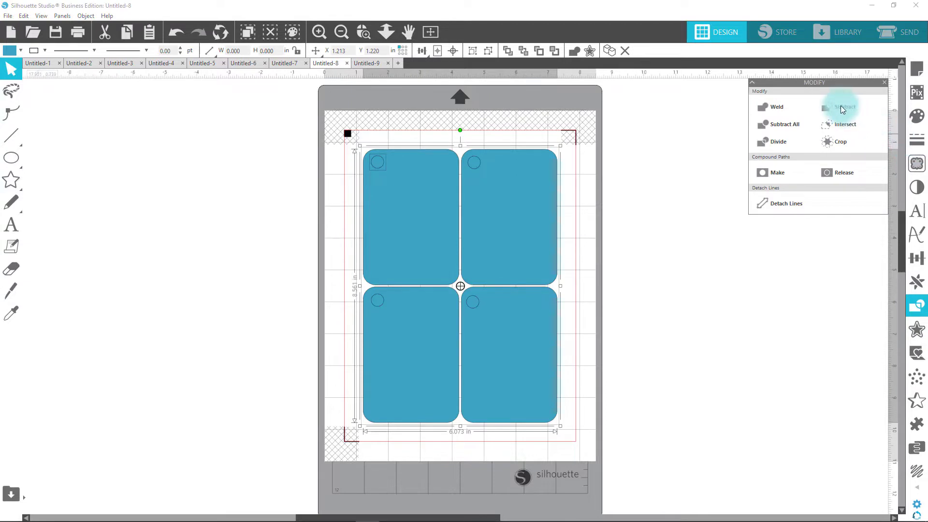
pyautogui.click(839, 106)
pyautogui.click(693, 310)
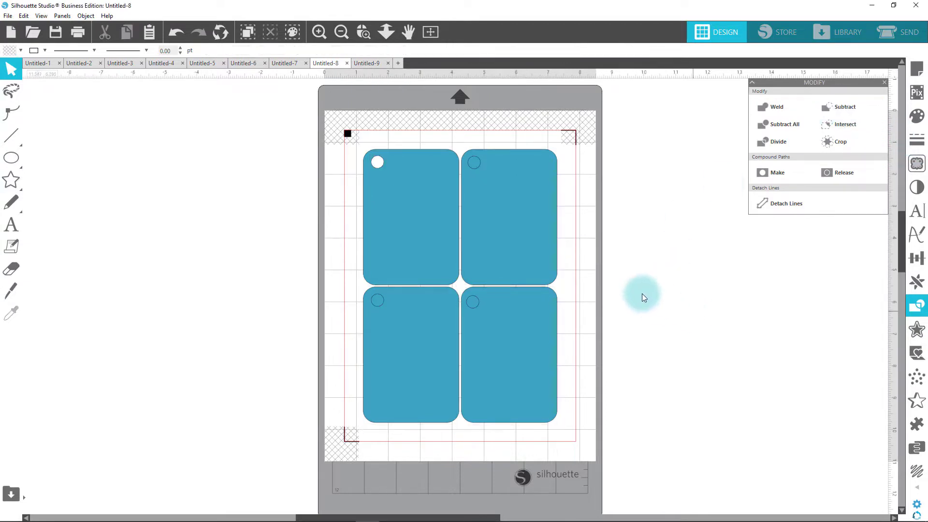
pyautogui.click(497, 180)
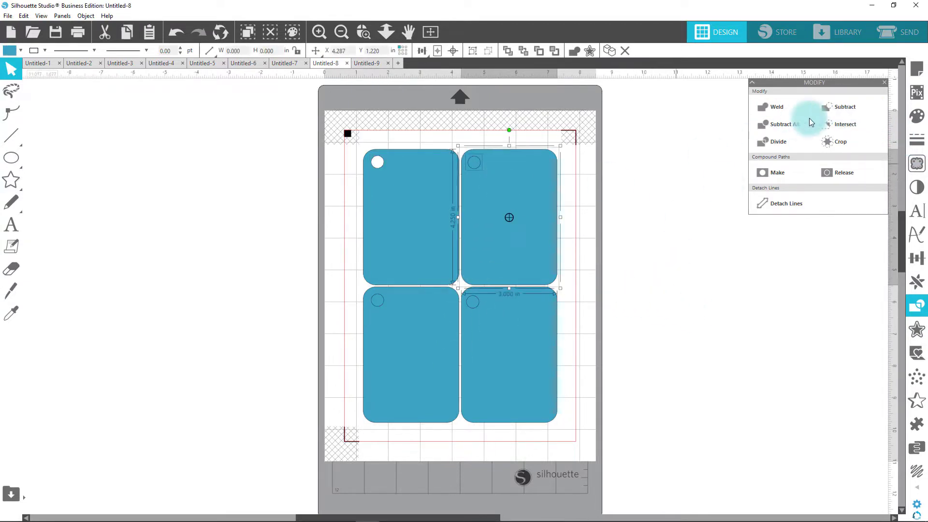
pyautogui.click(843, 107)
pyautogui.click(147, 93)
# Step: Subtract the small circles from the two lower cards to make their holes
pyautogui.click(380, 308)
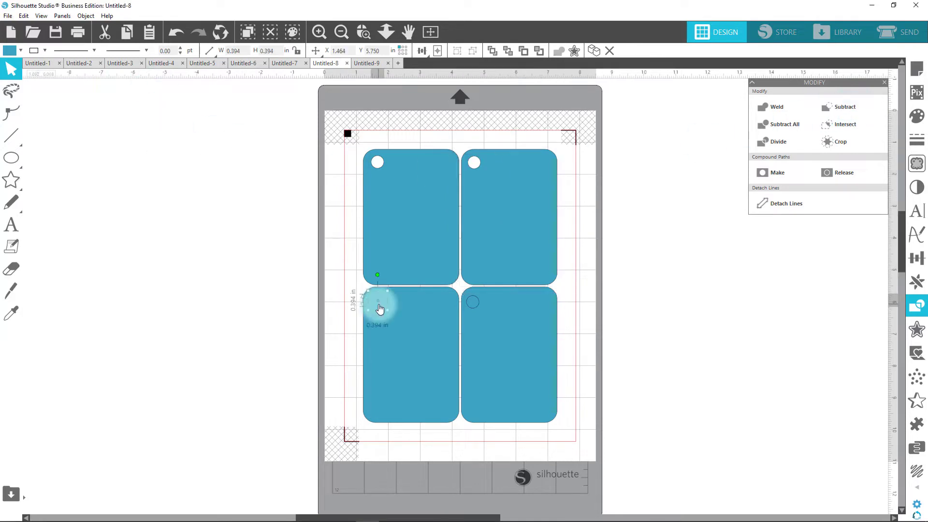
pyautogui.keyDown('shift'); pyautogui.click(422, 312); pyautogui.keyUp('shift')
pyautogui.click(856, 103)
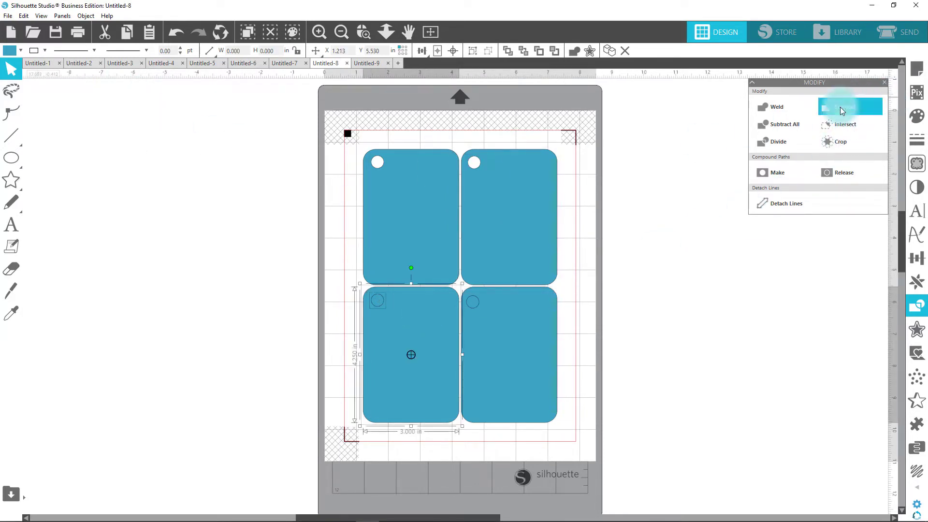
pyautogui.click(534, 293)
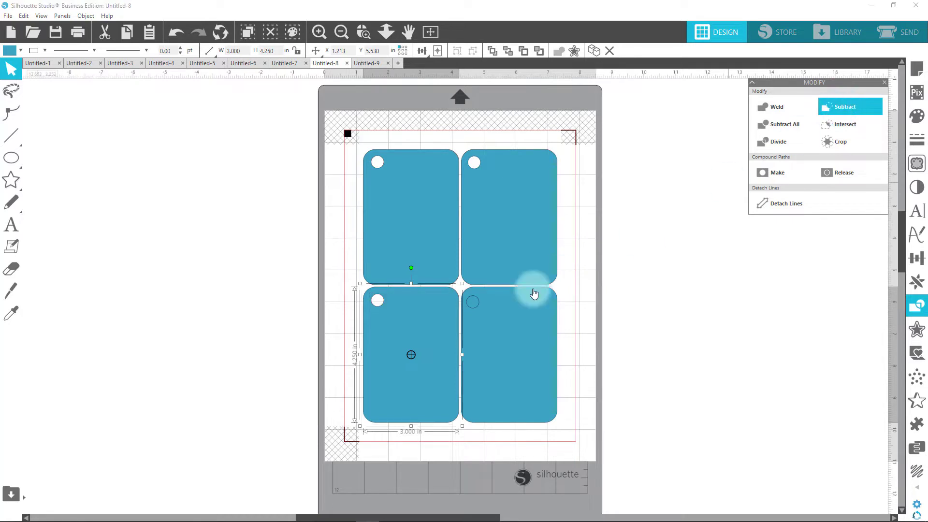
pyautogui.click(477, 305)
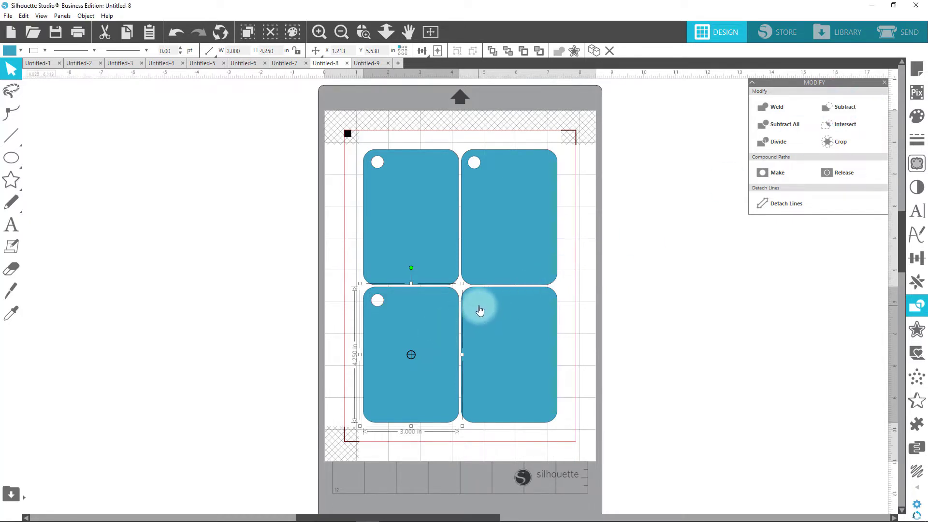
pyautogui.keyDown('shift'); pyautogui.click(516, 312); pyautogui.keyUp('shift')
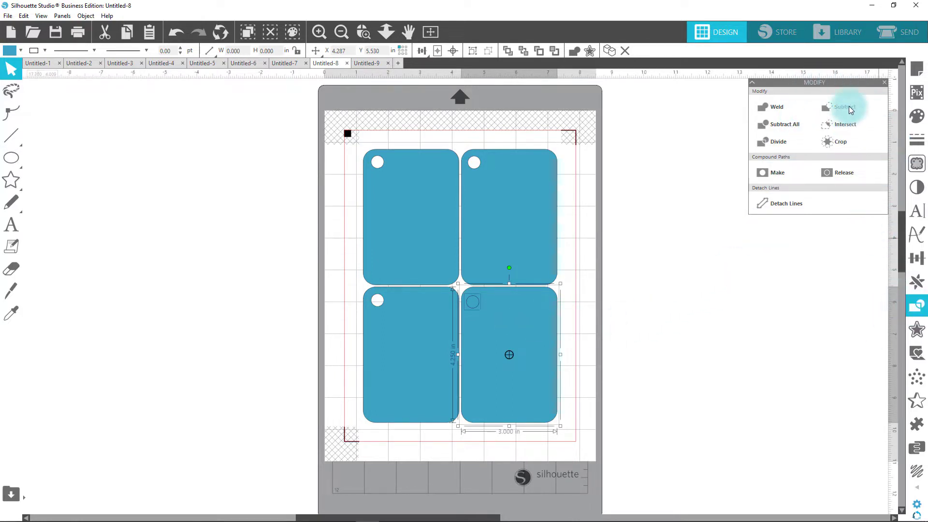
pyautogui.click(872, 106)
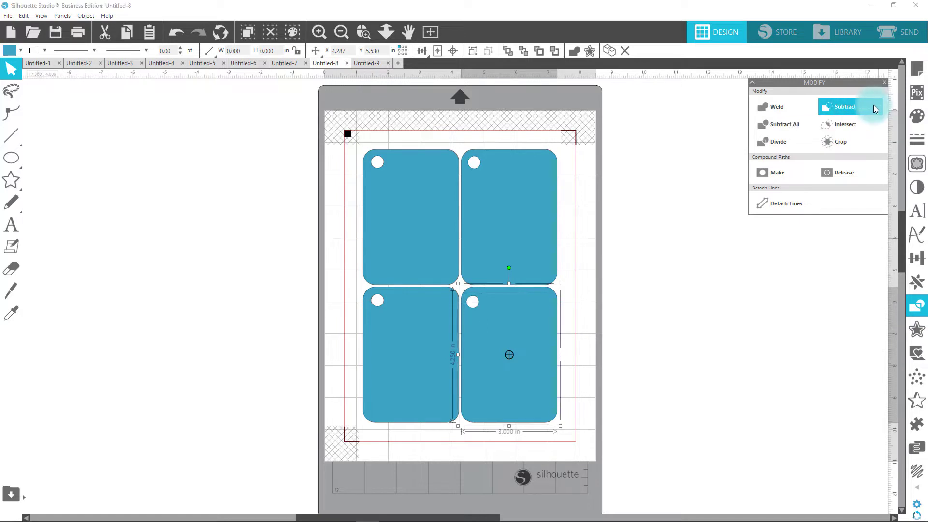
pyautogui.click(708, 245)
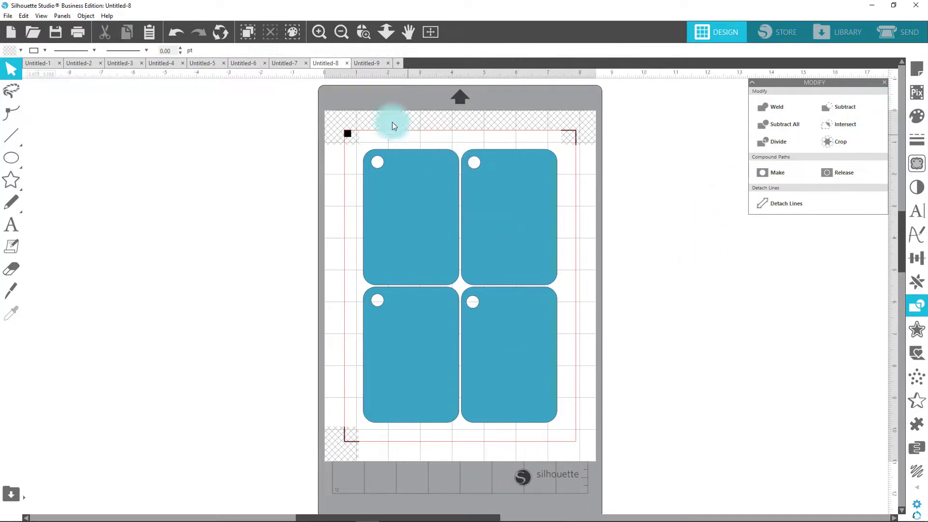
pyautogui.click(374, 61)
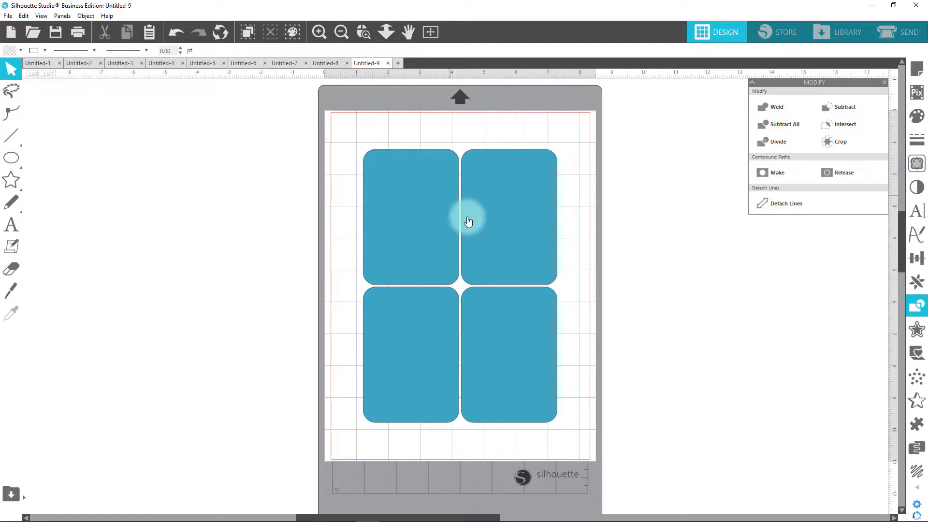
pyautogui.click(332, 62)
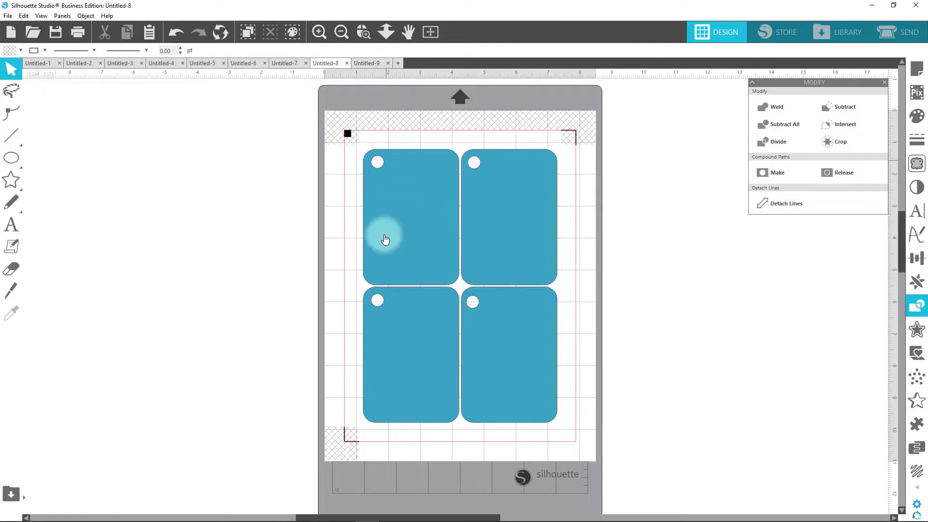
pyautogui.click(8, 16)
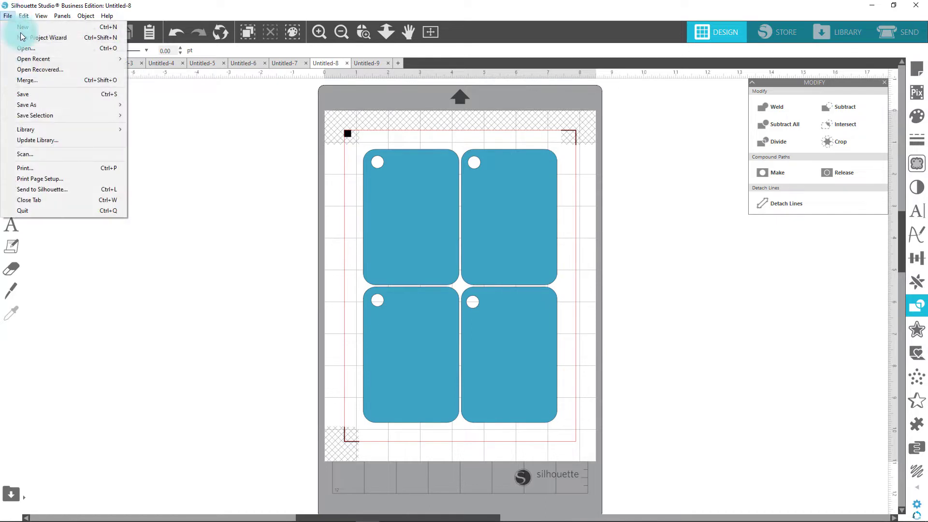
pyautogui.click(41, 79)
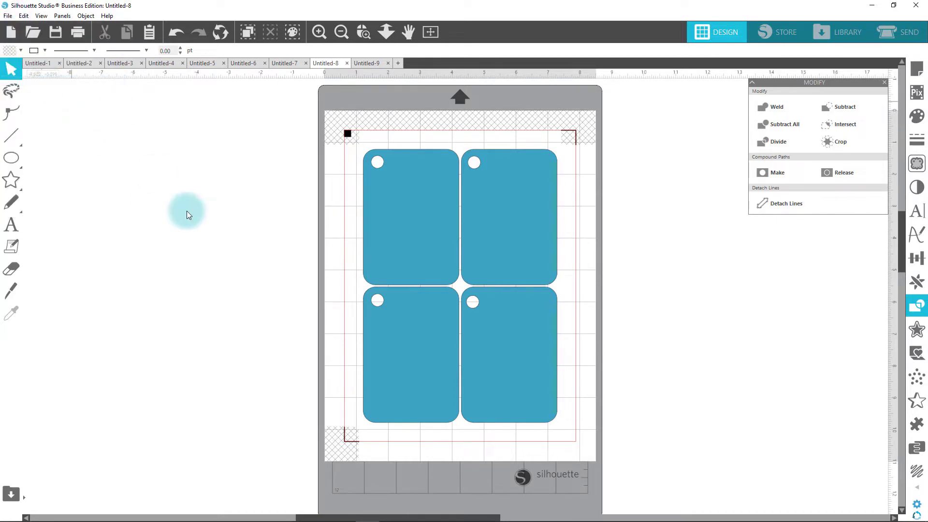
pyautogui.click(6, 17)
pyautogui.click(42, 85)
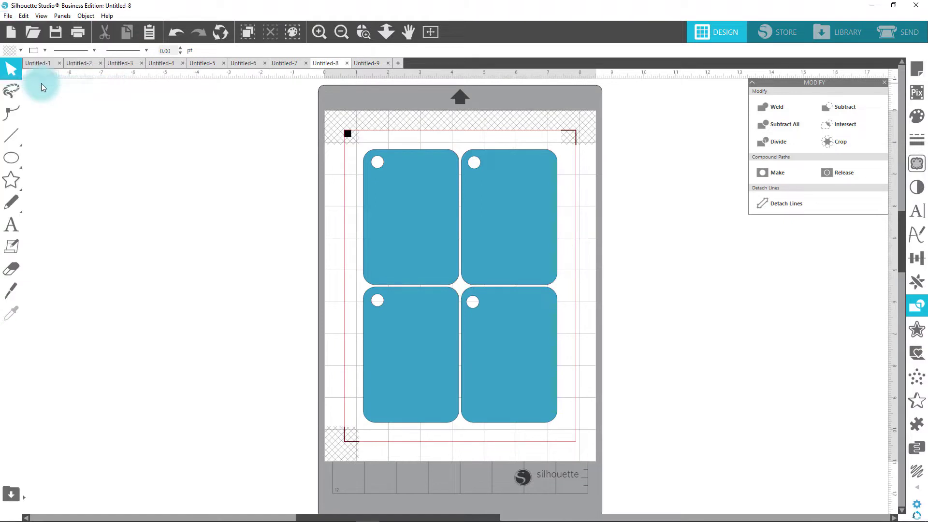
pyautogui.click(8, 17)
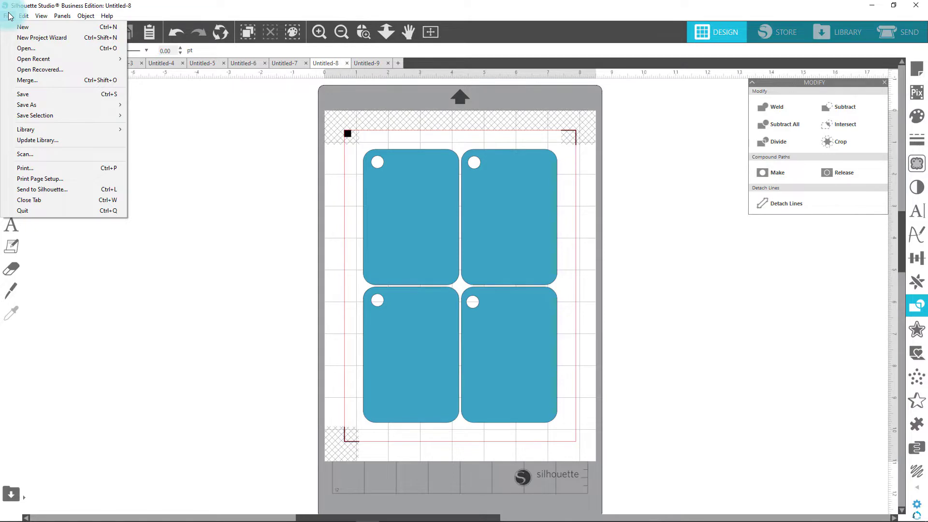
pyautogui.moveTo(41, 16)
pyautogui.click(222, 112)
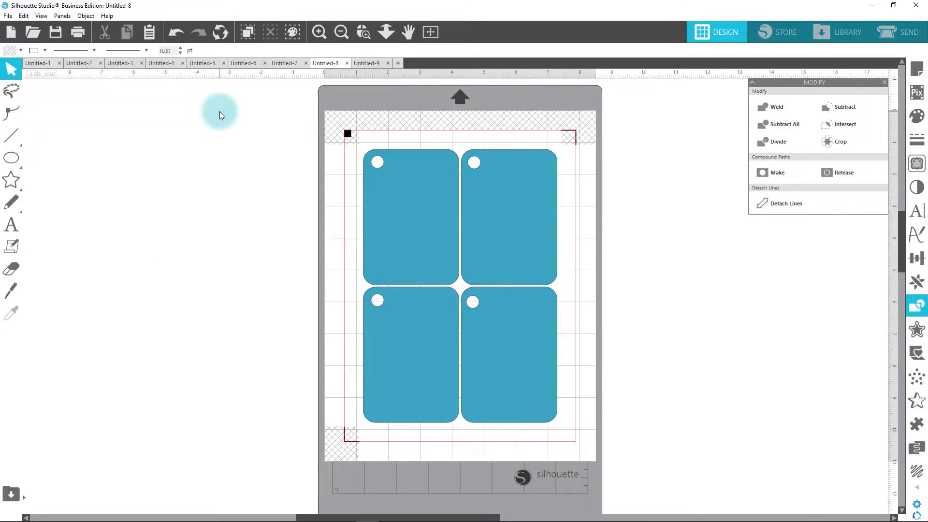
# Step: Merge the Downloads file "2020_MIK HOLIDAY_Silver & Snow_PATT-2 PRINT" into the Untitled-8 design
pyautogui.hotkey('ctrl', 'm')
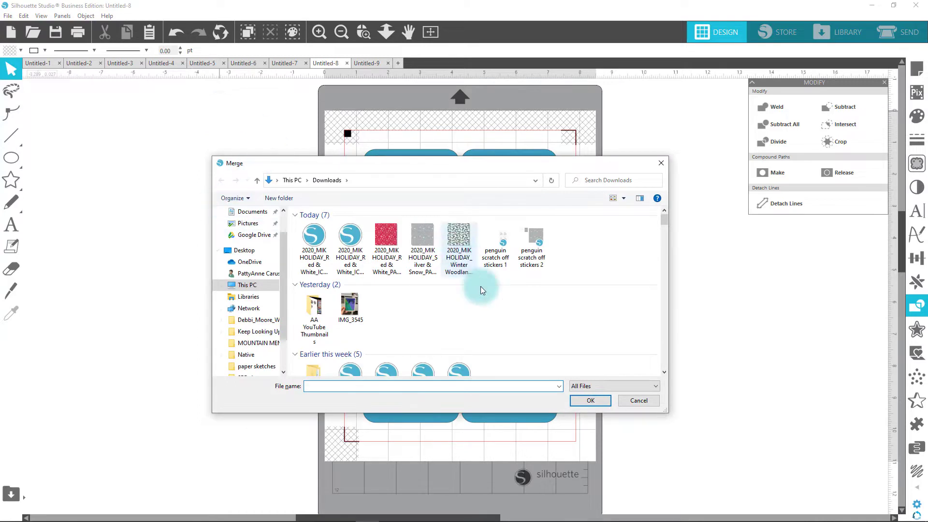
pyautogui.click(421, 232)
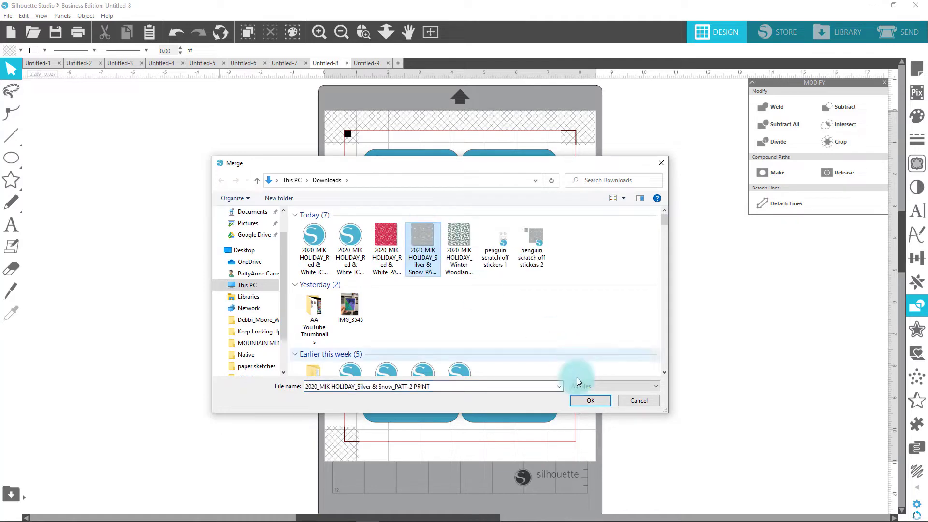
pyautogui.click(598, 401)
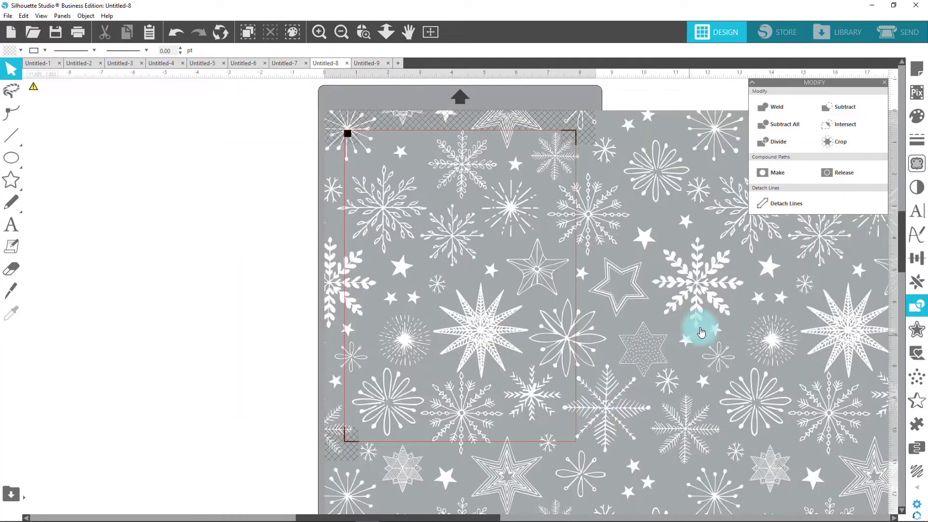
# Step: Lock the snowflake pattern's proportions, resize it to 6 inches high, and place it on the empty area to the left of the mat
pyautogui.click(715, 252)
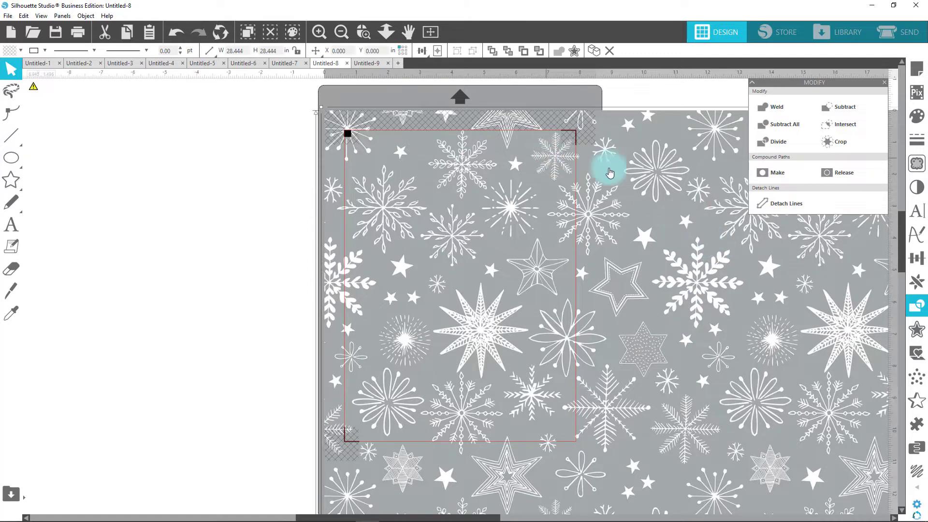
pyautogui.click(296, 50)
pyautogui.doubleClick(280, 50)
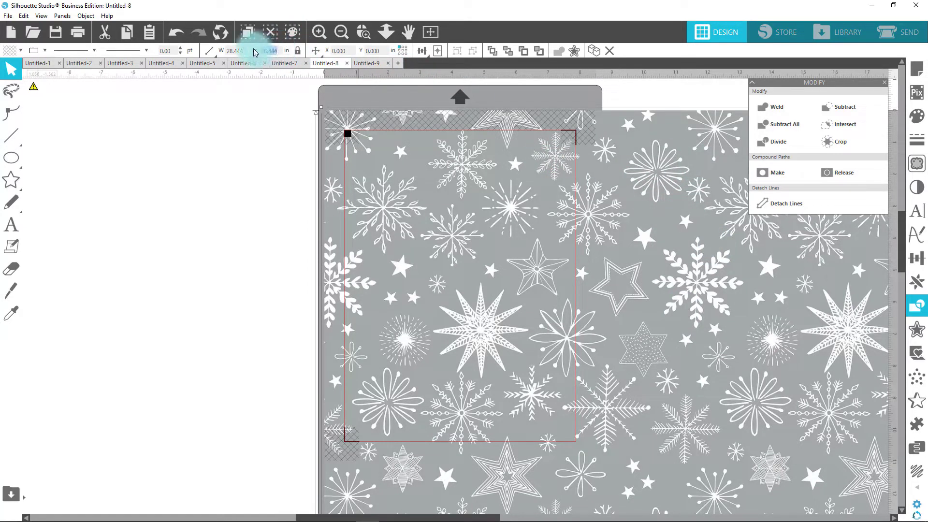
pyautogui.write('6')
pyautogui.press('Return')
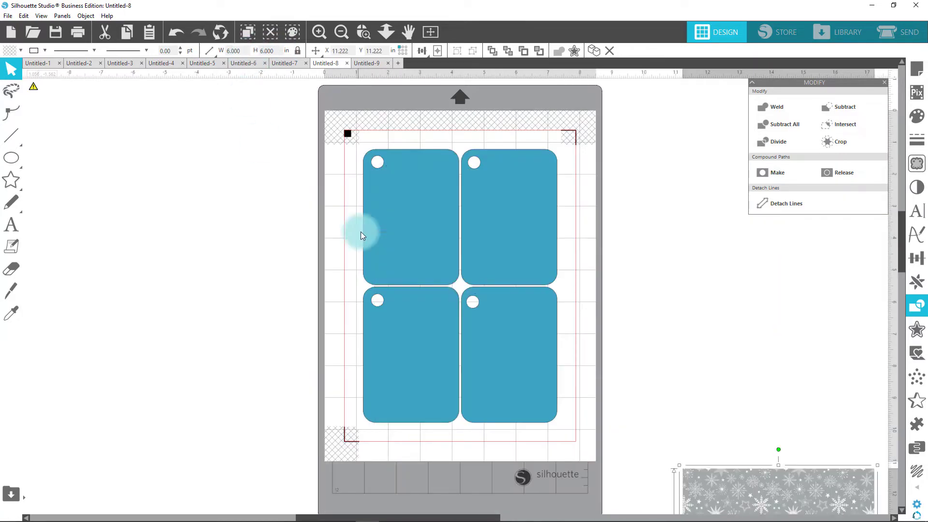
pyautogui.moveTo(711, 494); pyautogui.dragTo(150, 153)
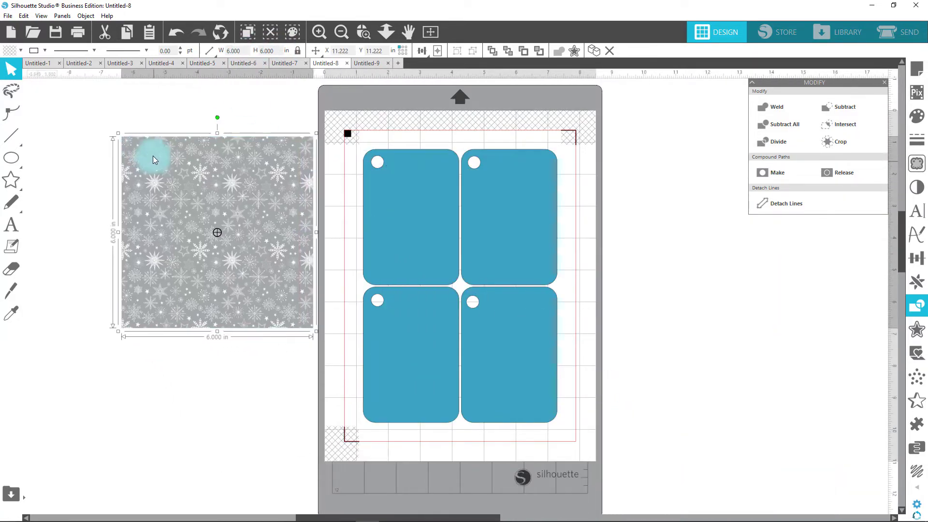
pyautogui.click(659, 232)
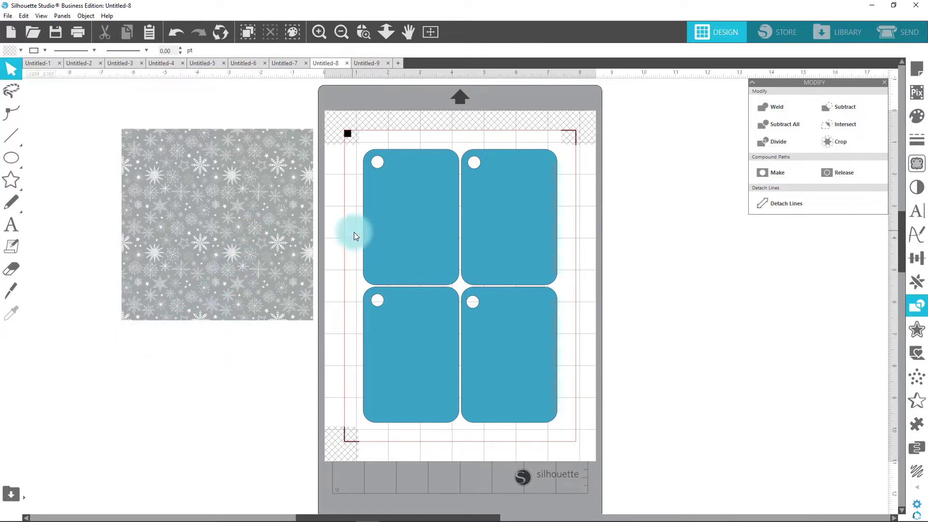
# Step: Fill the two upper cards with the silver snowflake pattern sampled from the swatch with the Eyedropper
pyautogui.click(402, 239)
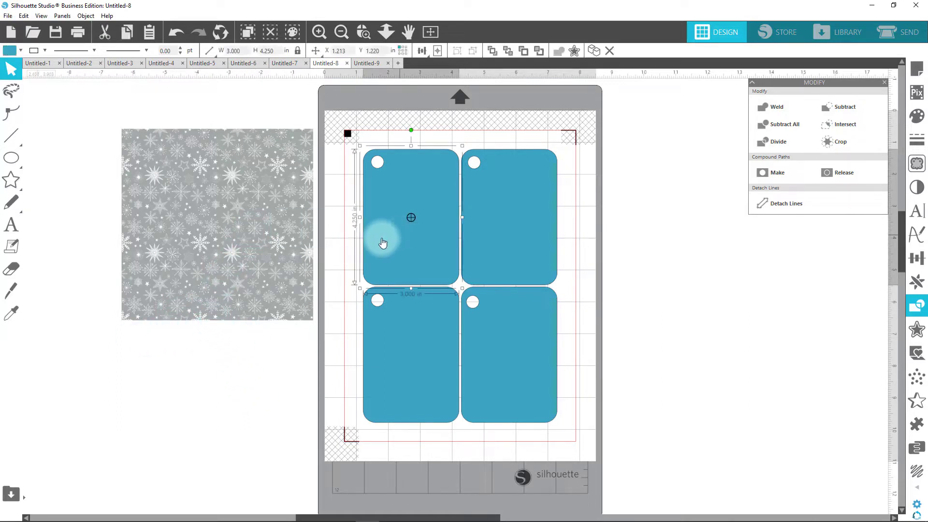
pyautogui.click(8, 319)
pyautogui.click(186, 217)
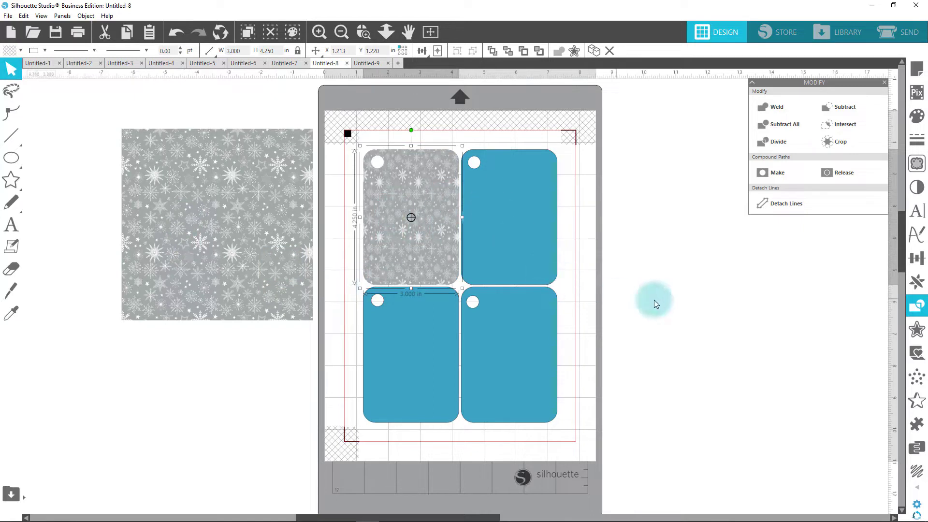
pyautogui.click(506, 229)
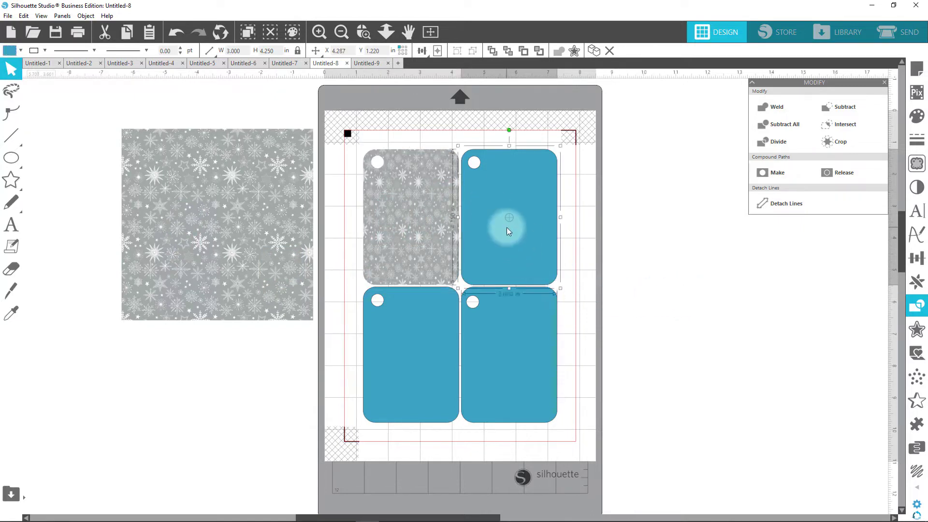
pyautogui.click(12, 317)
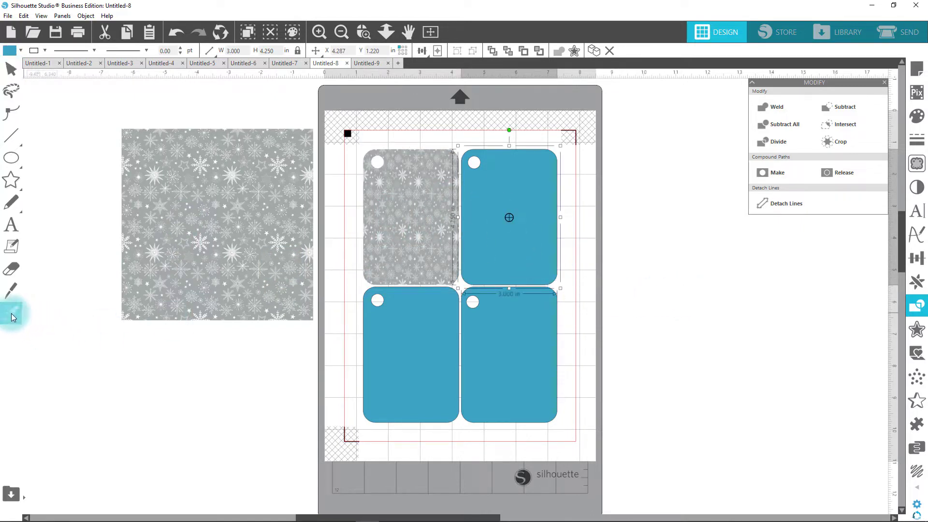
pyautogui.click(155, 249)
# Step: Use the Eyedropper to give the two lower cards the same snowflake pattern fill
pyautogui.click(408, 368)
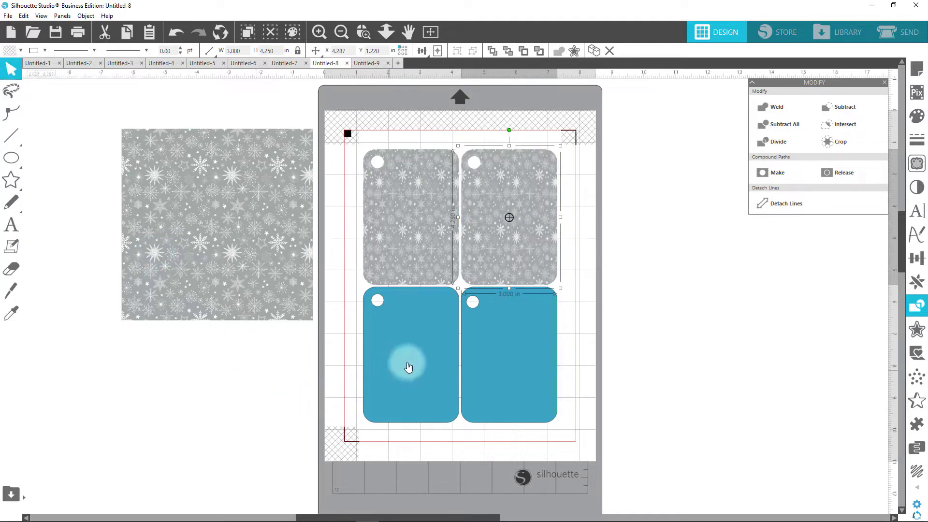
pyautogui.click(11, 317)
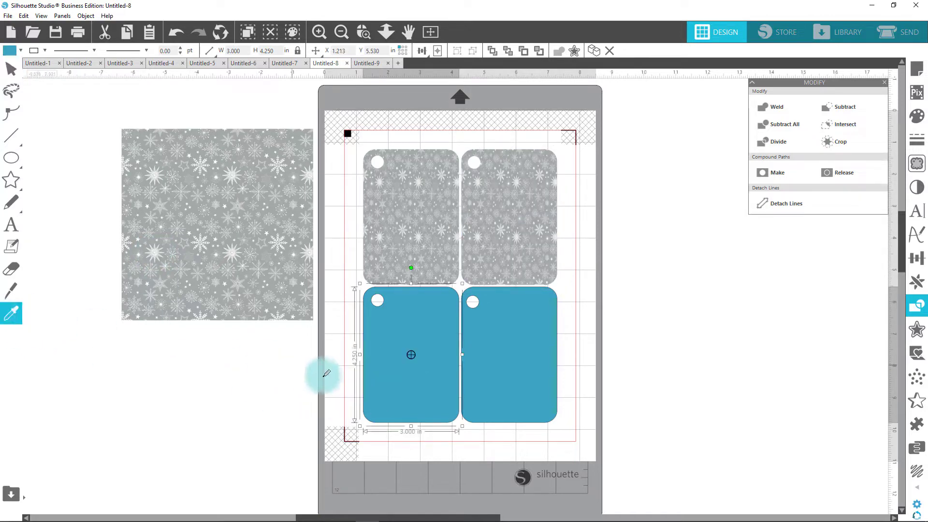
pyautogui.click(280, 265)
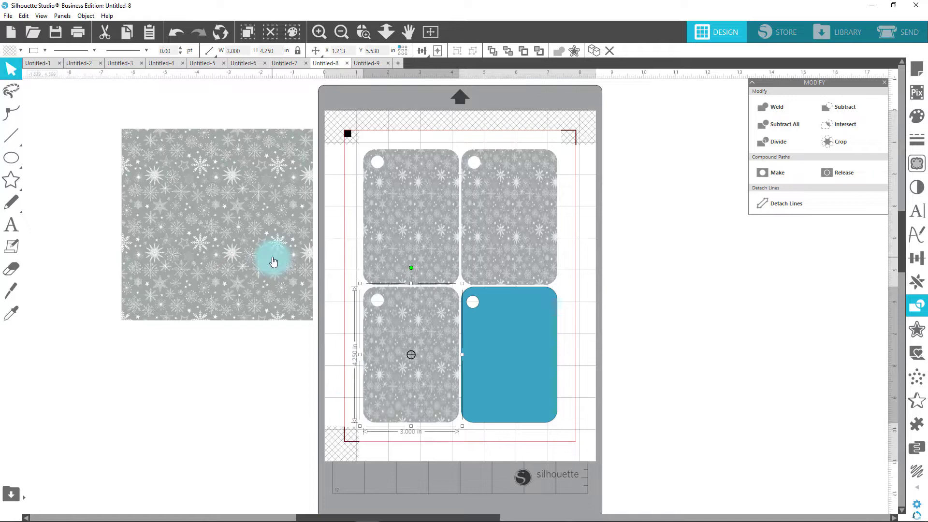
pyautogui.click(532, 396)
pyautogui.click(11, 313)
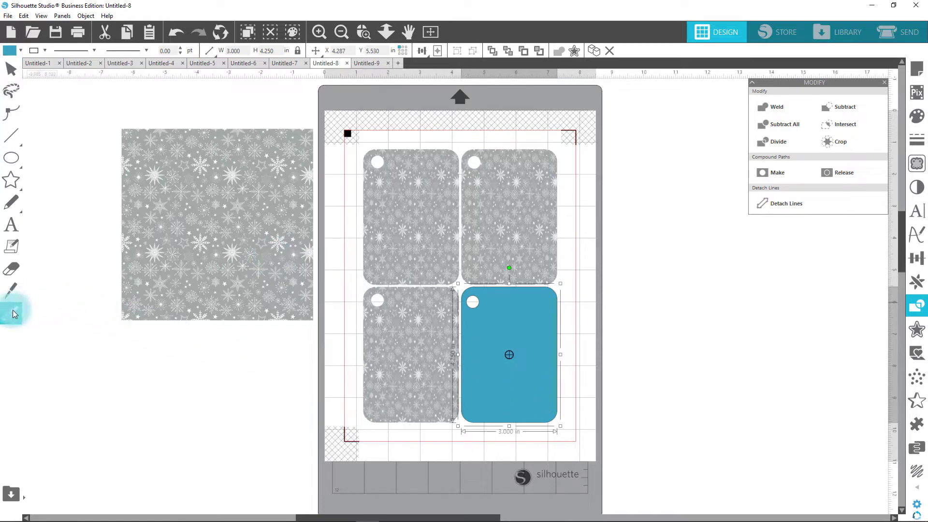
pyautogui.click(170, 272)
pyautogui.click(733, 322)
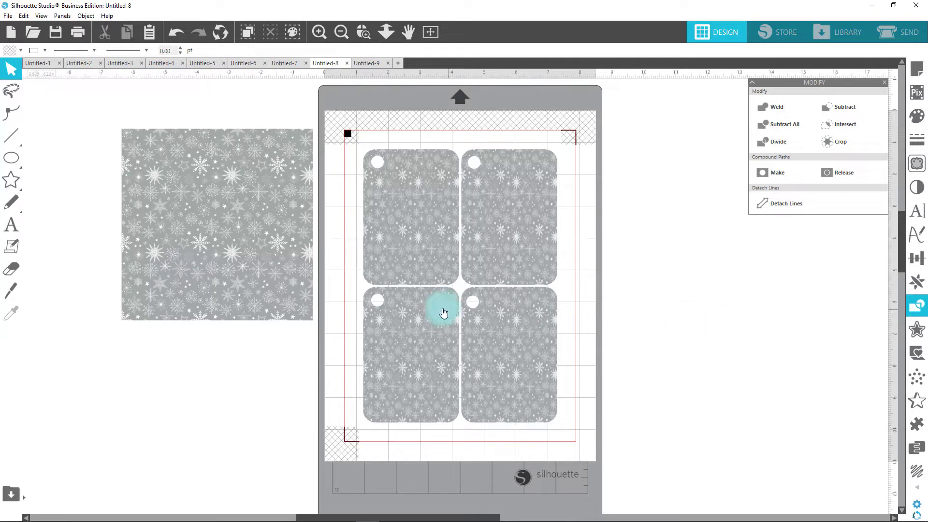
# Step: Copy the 6-inch snowflake swatch and paste it into the Untitled-9 design
pyautogui.rightClick(228, 230)
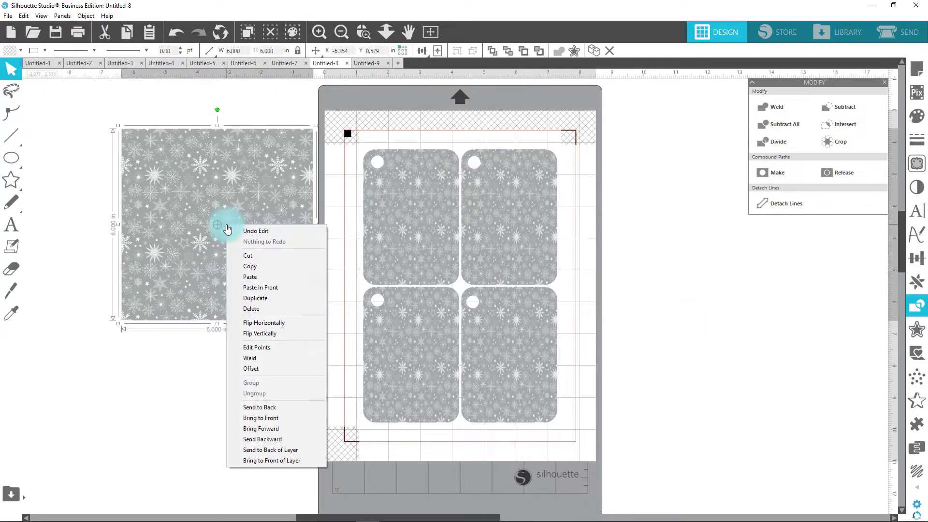
pyautogui.click(250, 267)
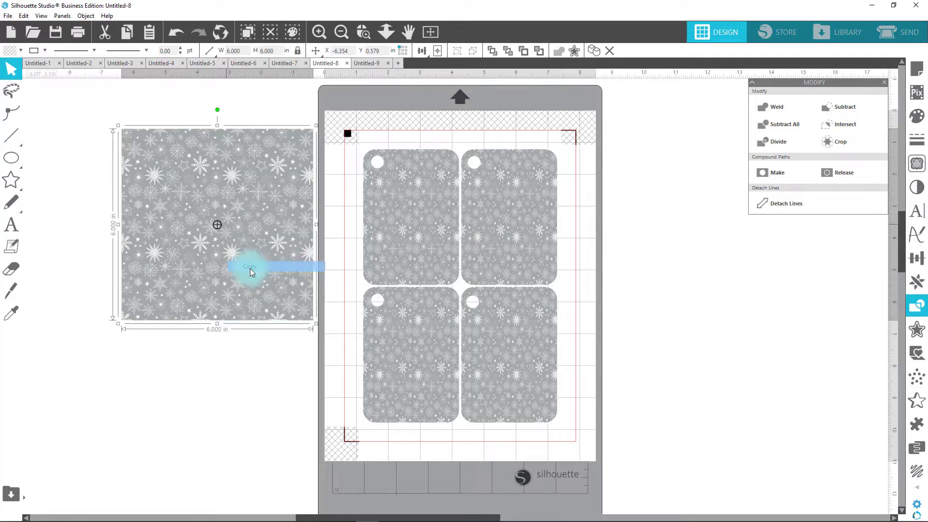
pyautogui.click(373, 62)
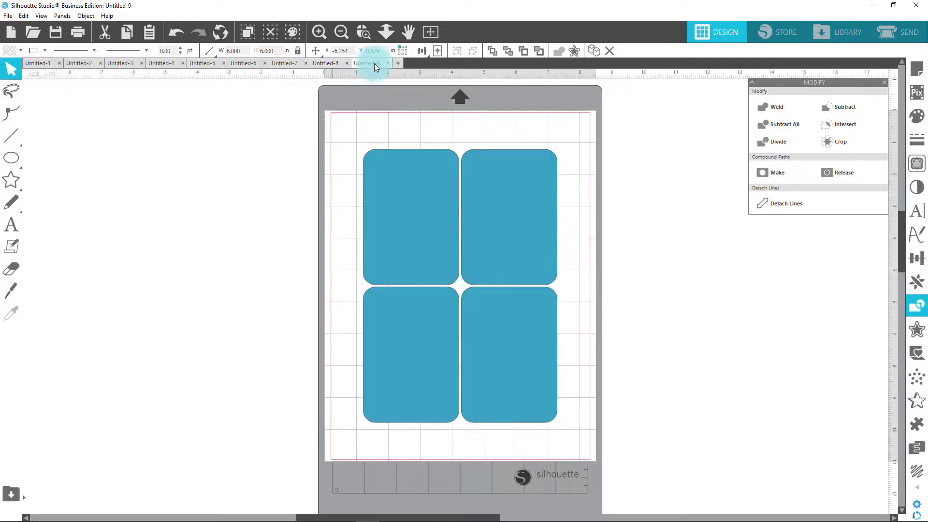
pyautogui.rightClick(137, 163)
pyautogui.click(162, 203)
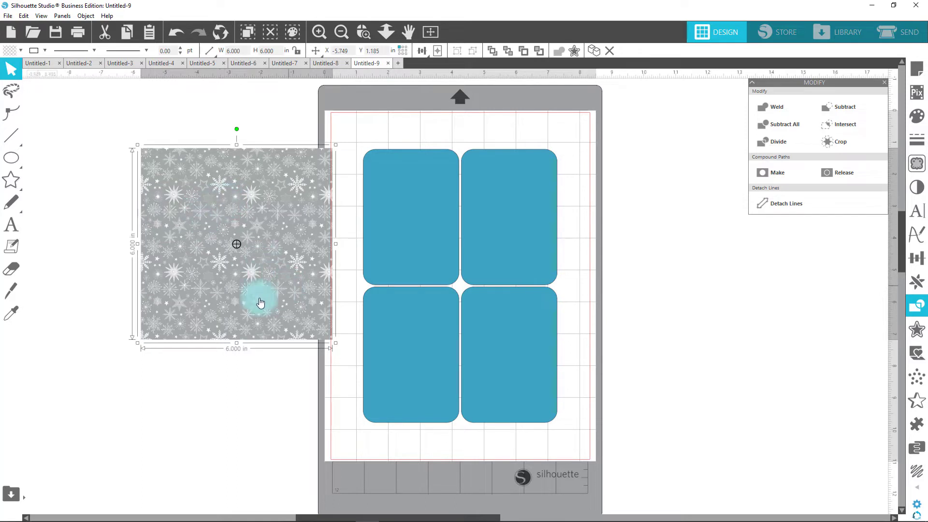
# Step: Fill all four cards in Untitled-9 with the snowflake pattern at once, and move the swatch off the mat
pyautogui.click(402, 245)
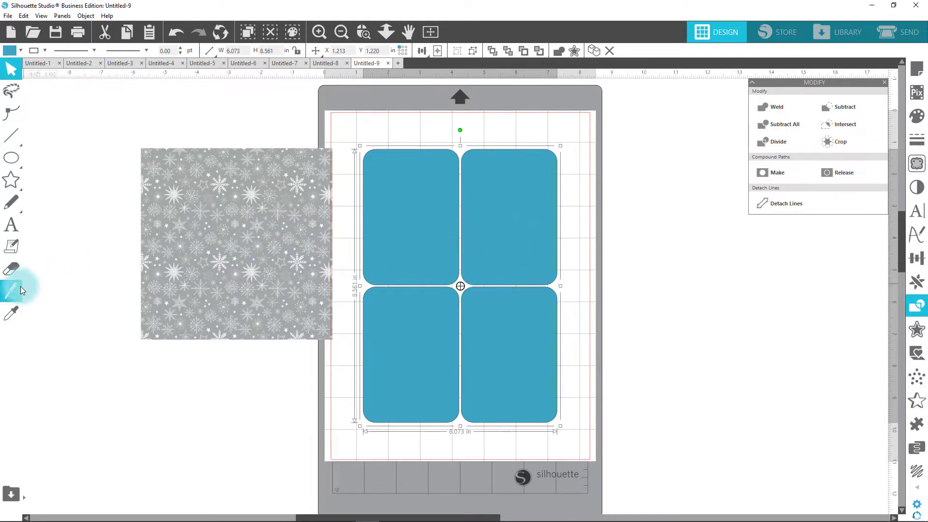
pyautogui.click(223, 223)
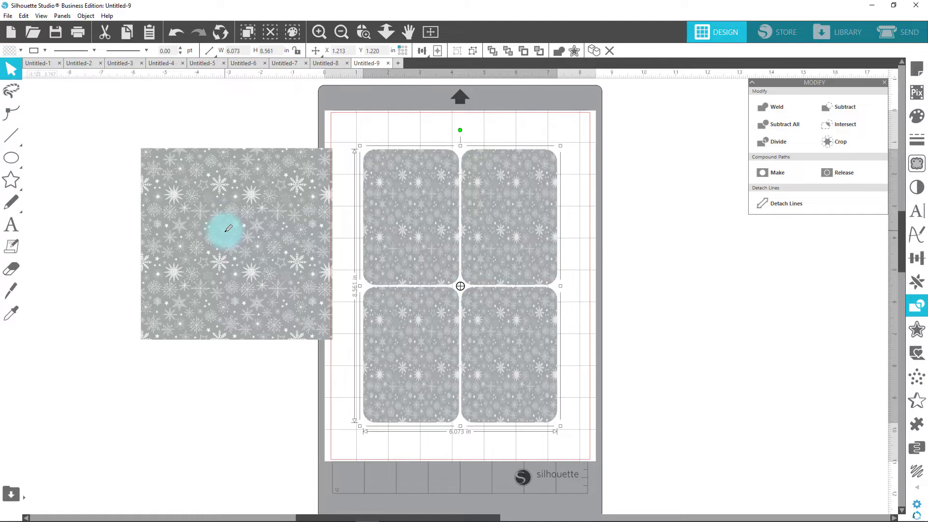
pyautogui.click(691, 263)
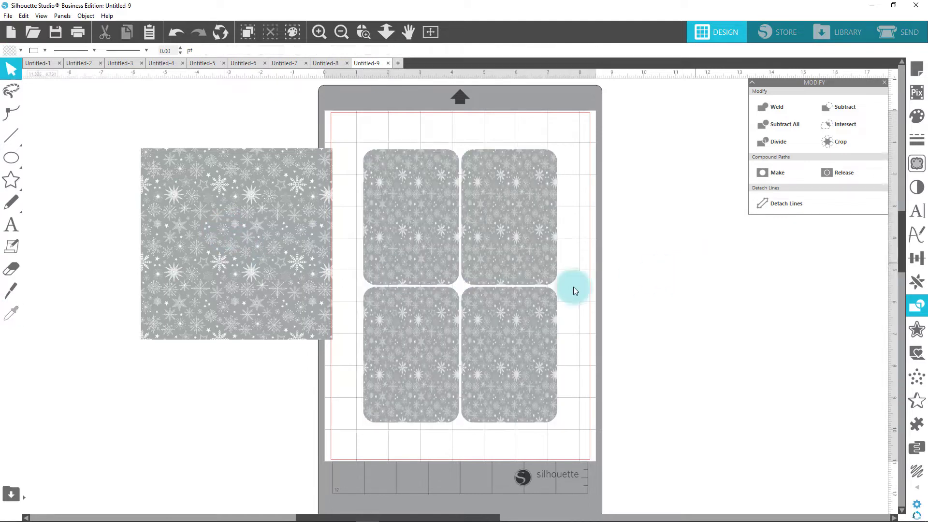
pyautogui.moveTo(189, 256); pyautogui.dragTo(123, 252)
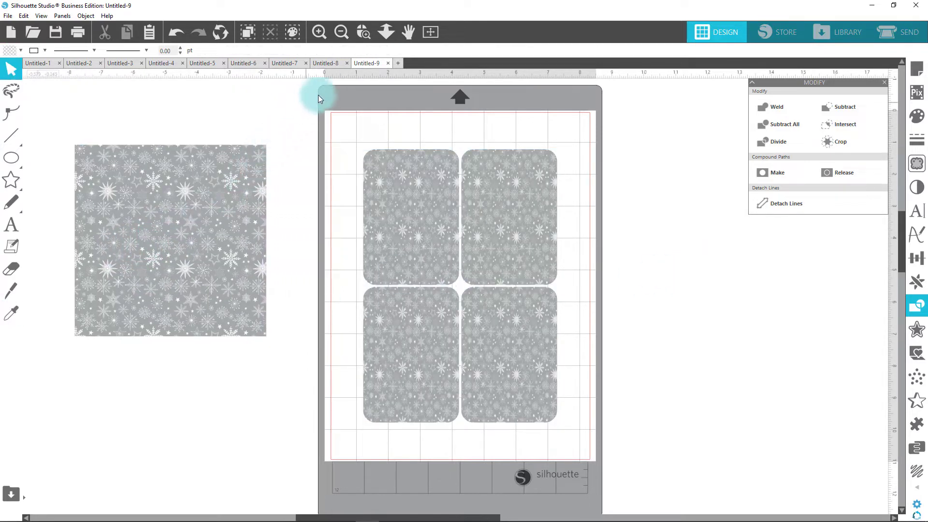
# Step: Delete the snowflake pattern swatch from the Untitled-8 design
pyautogui.click(331, 62)
pyautogui.moveTo(216, 228); pyautogui.dragTo(206, 242)
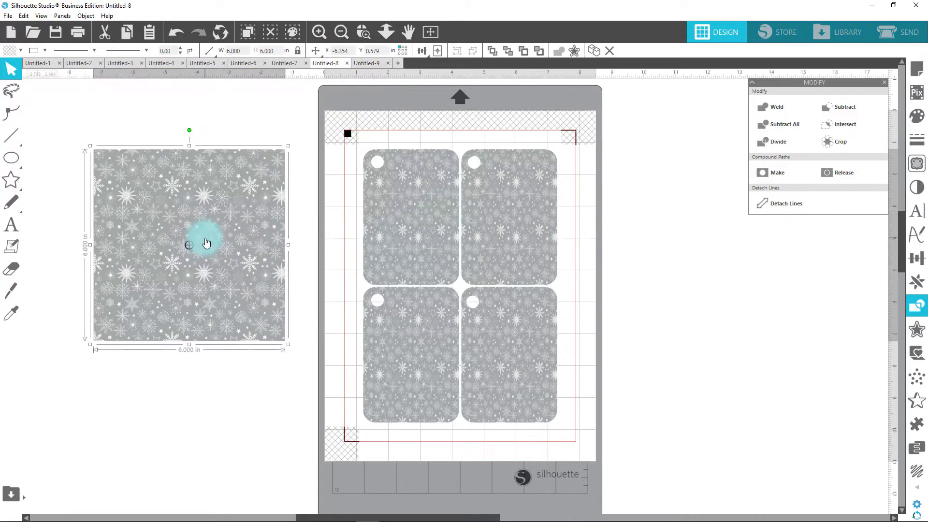
pyautogui.press('Delete')
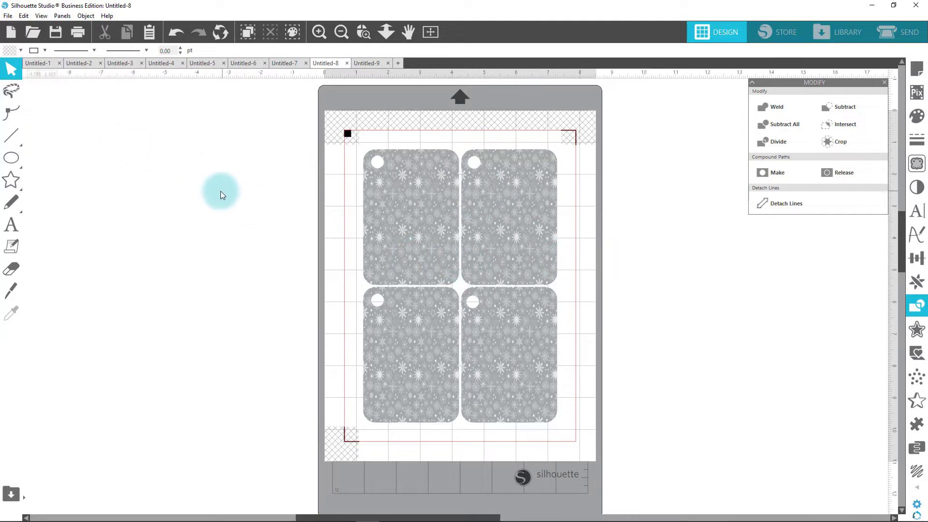
# Step: Merge the line drawing of the penguin holding a gift into Untitled-8 and place it to the right of the mat
pyautogui.click(8, 15)
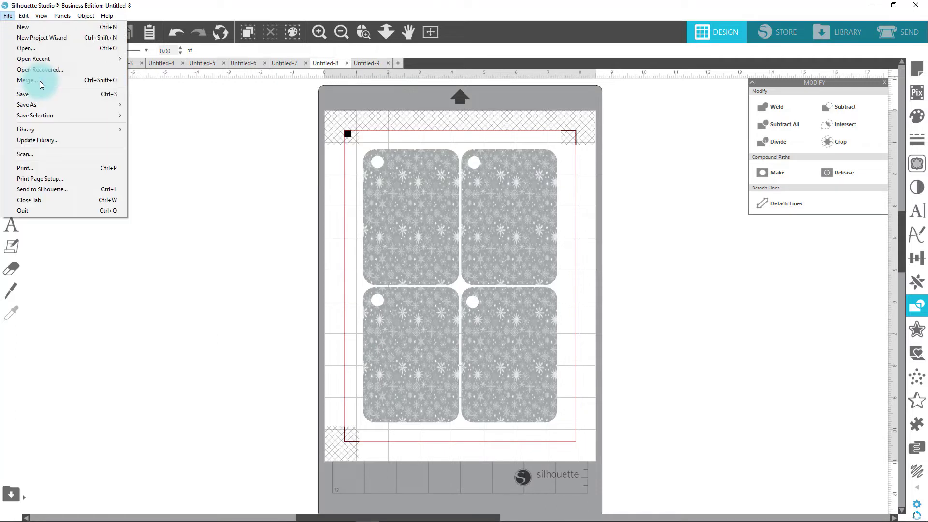
pyautogui.click(190, 273)
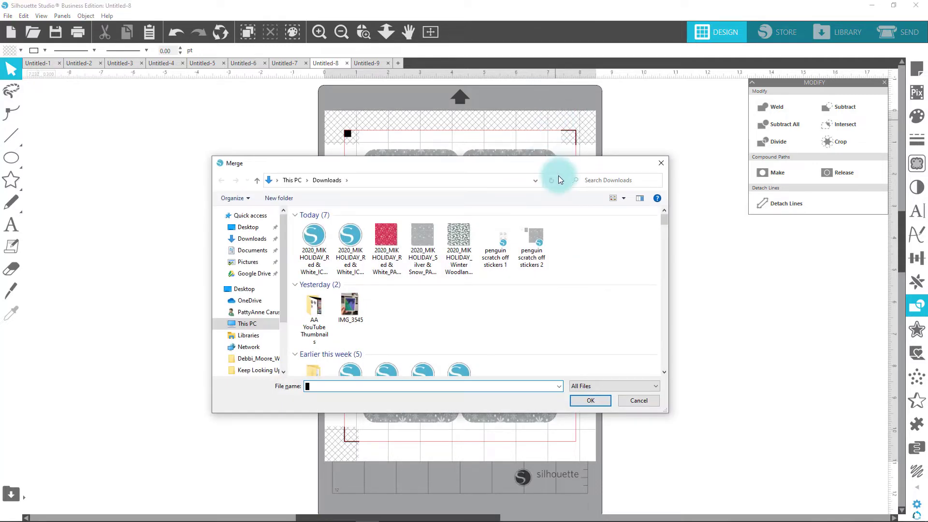
pyautogui.scroll(-3, 571, 307)
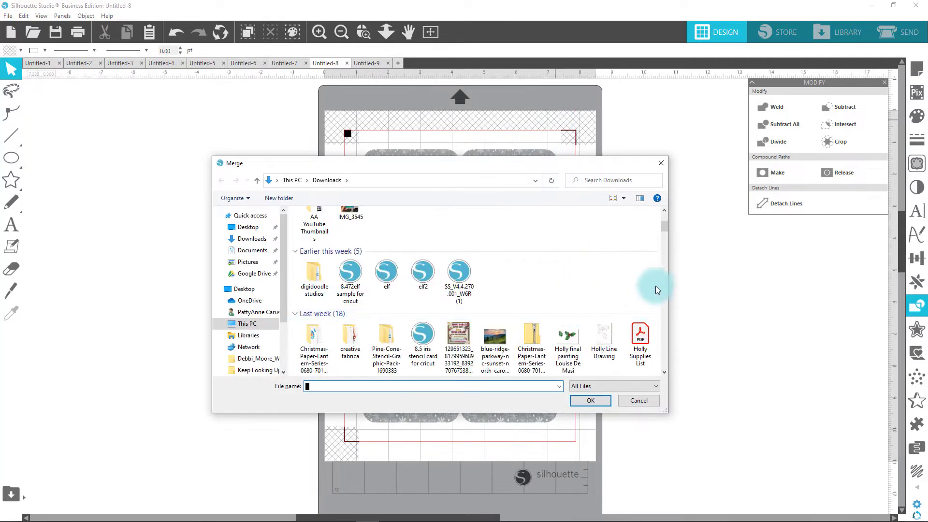
pyautogui.moveTo(666, 224); pyautogui.dragTo(660, 242)
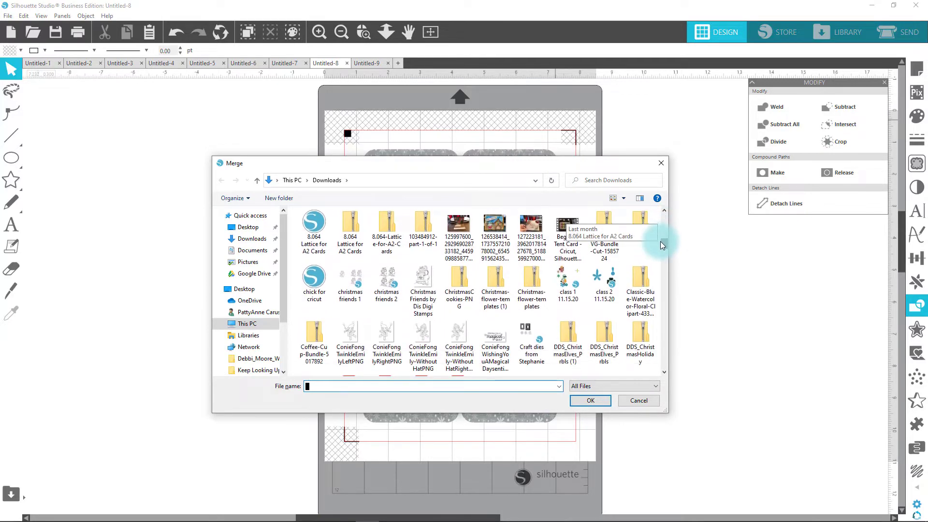
pyautogui.moveTo(660, 242); pyautogui.dragTo(659, 239)
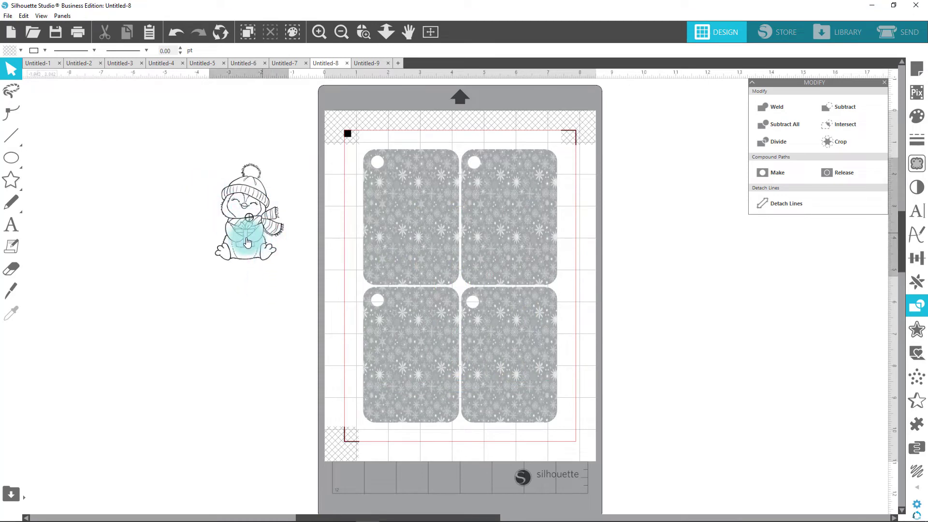
pyautogui.moveTo(248, 241); pyautogui.dragTo(426, 236)
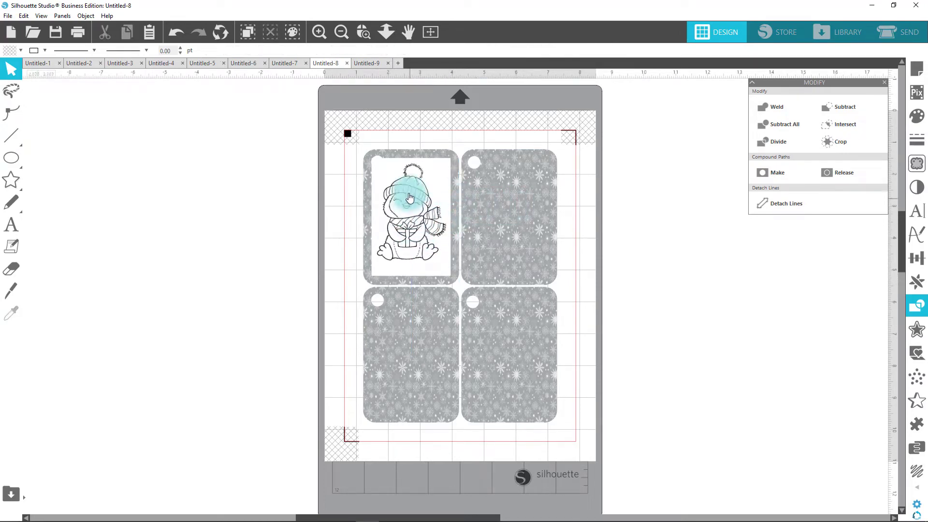
pyautogui.moveTo(414, 213); pyautogui.dragTo(653, 215)
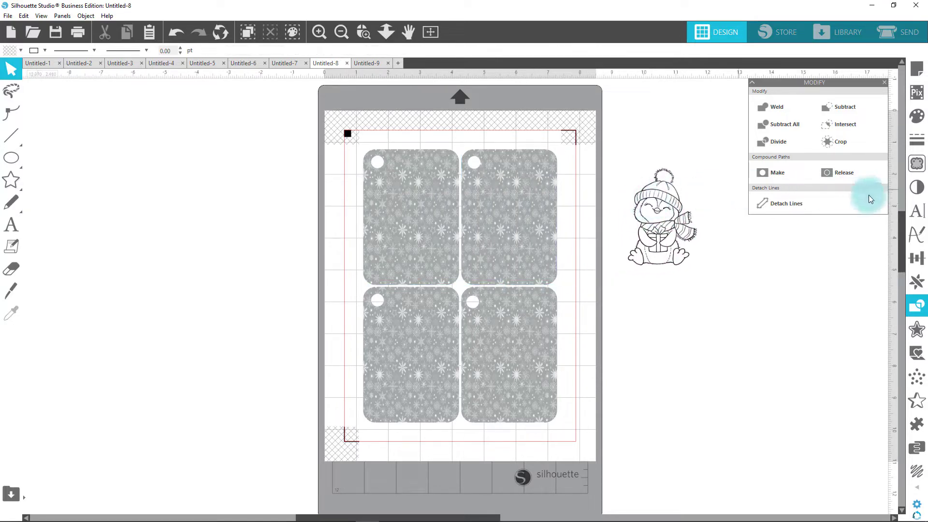
# Step: Trace the line drawing of the penguin holding a gift with the trace threshold set to 100%
pyautogui.click(917, 164)
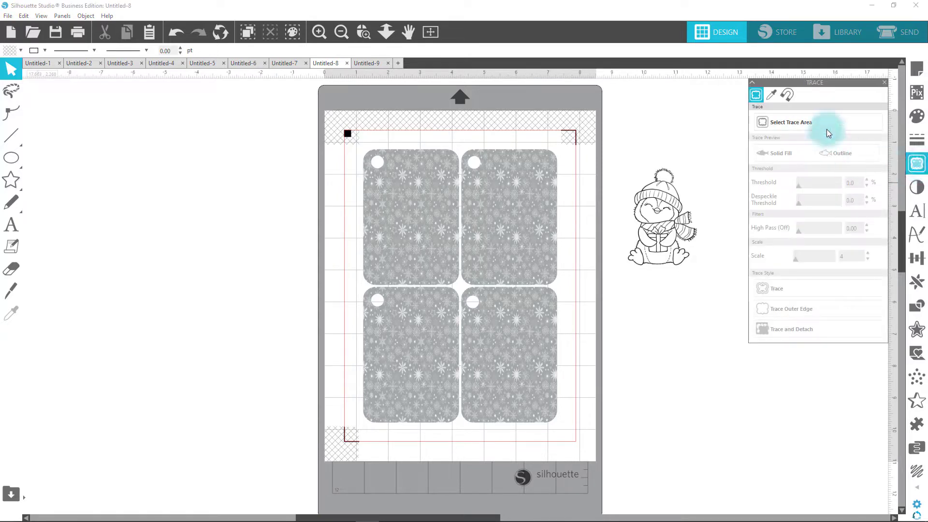
pyautogui.click(806, 125)
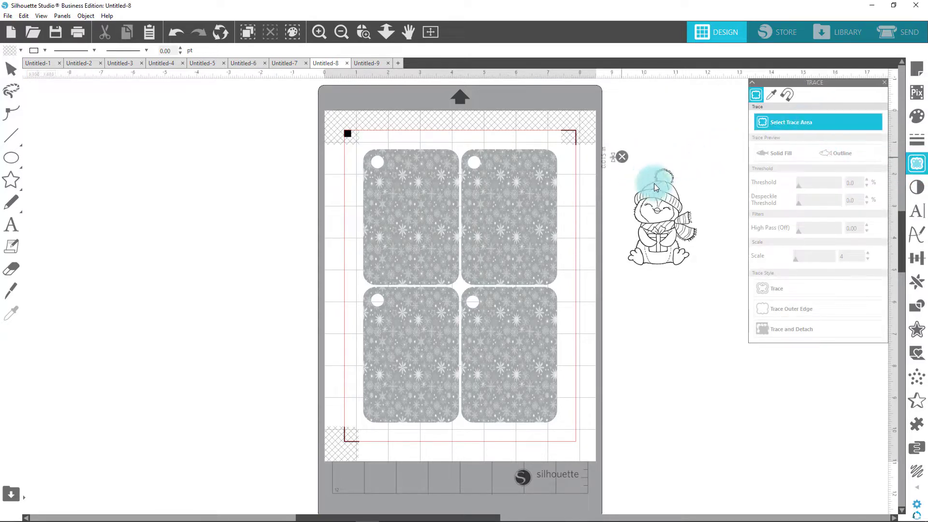
pyautogui.moveTo(620, 157); pyautogui.dragTo(707, 278)
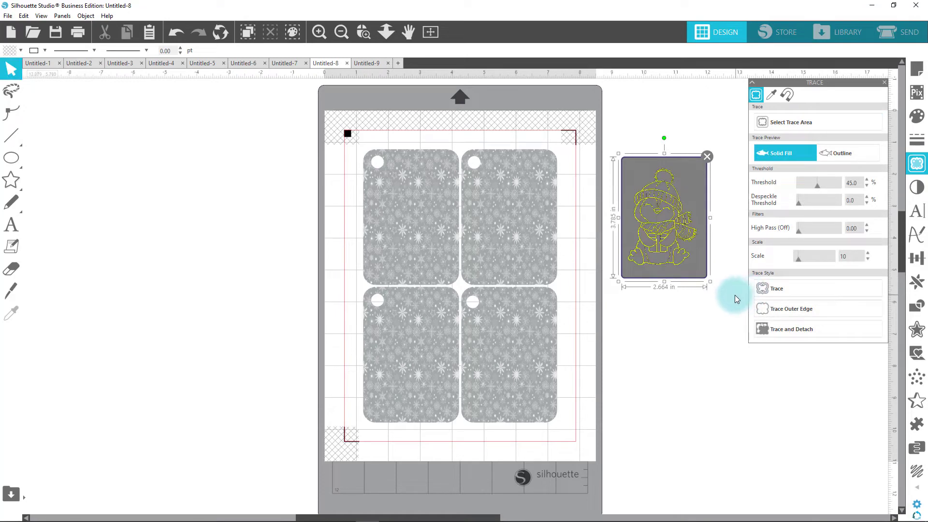
pyautogui.click(815, 230)
pyautogui.click(824, 184)
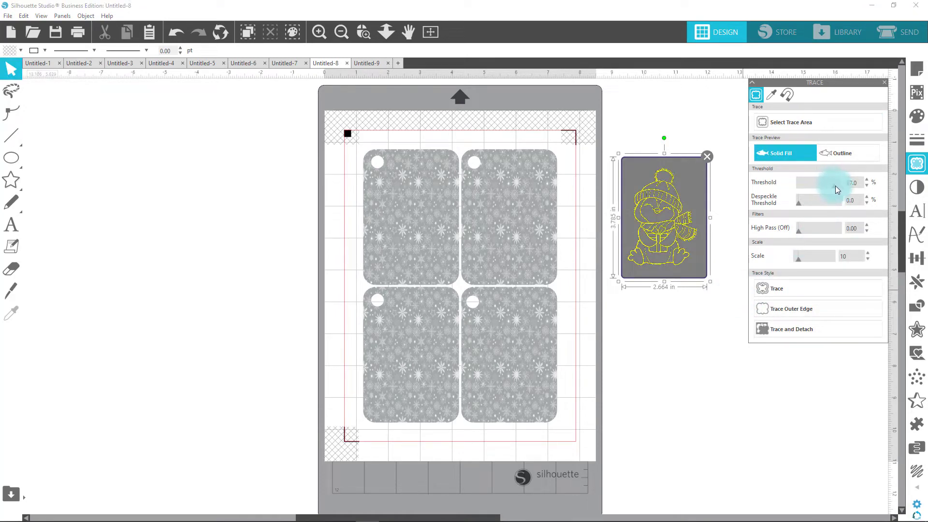
pyautogui.click(755, 288)
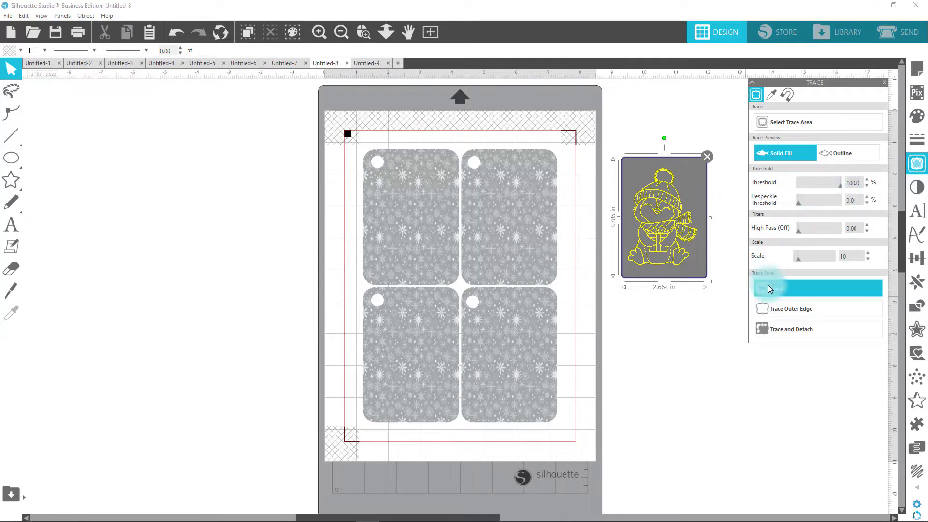
# Step: Move the original penguin drawing to the left of the mat and place the traced outline to its right
pyautogui.moveTo(688, 242)
pyautogui.mouseDown()
pyautogui.moveTo(696, 214)
pyautogui.moveTo(667, 297)
pyautogui.moveTo(673, 324)
pyautogui.moveTo(679, 253)
pyautogui.moveTo(506, 241)
pyautogui.moveTo(71, 274)
pyautogui.moveTo(153, 271)
pyautogui.mouseUp()
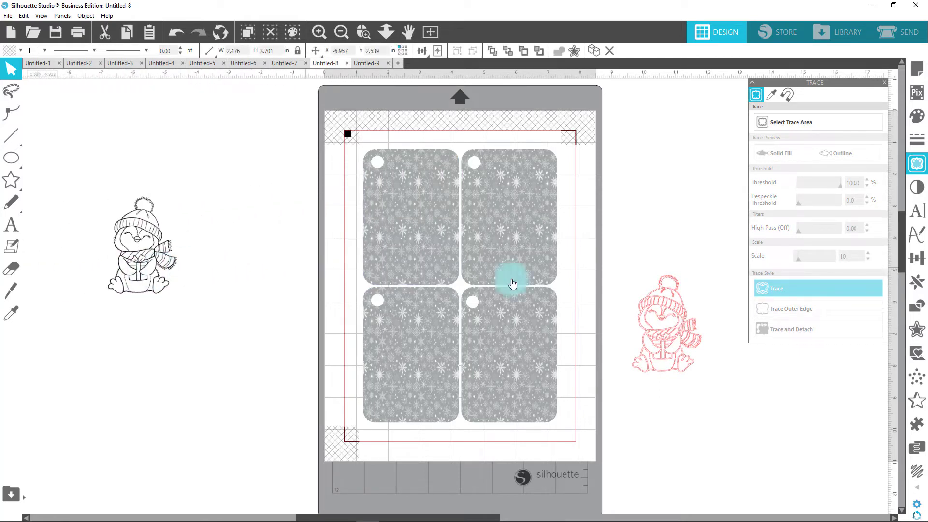
pyautogui.moveTo(696, 321); pyautogui.dragTo(676, 198)
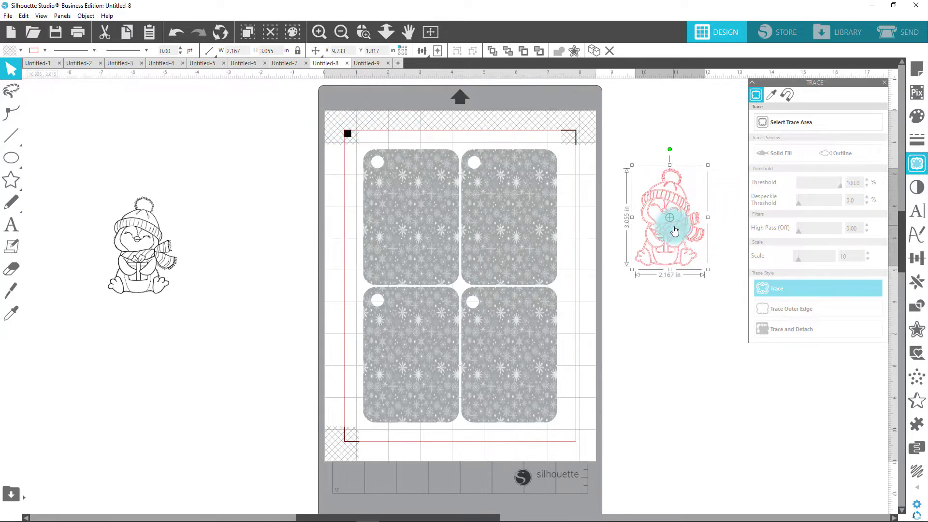
# Step: Try the original penguin drawing on the upper-left card, undo the placement, and keep the drawing left of the mat
pyautogui.moveTo(165, 245)
pyautogui.mouseDown()
pyautogui.moveTo(436, 227)
pyautogui.moveTo(420, 224)
pyautogui.mouseUp()
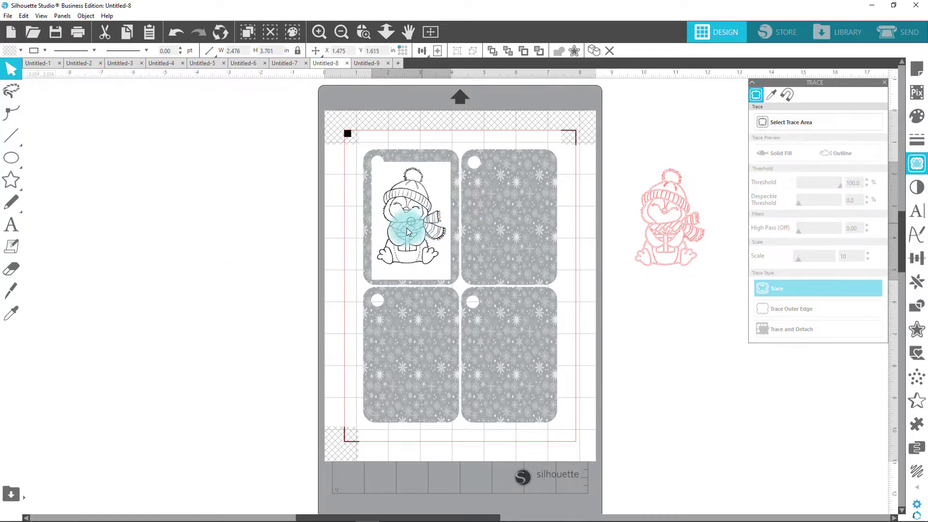
pyautogui.hotkey('ctrl', 'z')
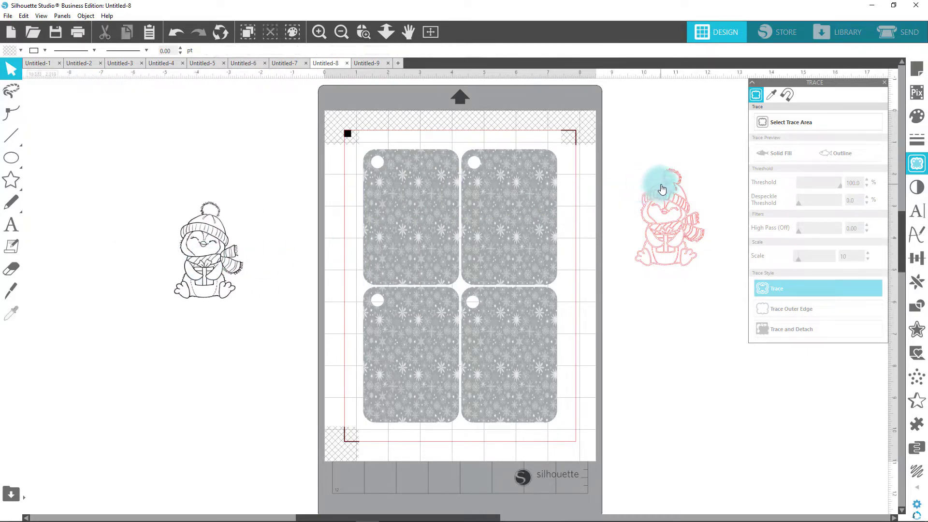
pyautogui.moveTo(169, 252)
pyautogui.mouseDown()
pyautogui.moveTo(172, 261)
pyautogui.moveTo(393, 224)
pyautogui.moveTo(335, 219)
pyautogui.moveTo(185, 233)
pyautogui.moveTo(151, 247)
pyautogui.moveTo(167, 243)
pyautogui.mouseUp()
pyautogui.click(593, 191)
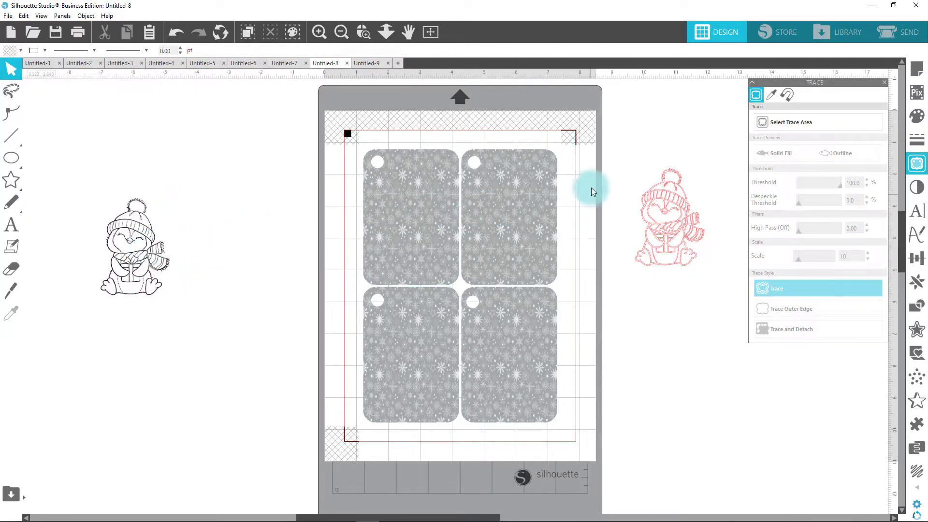
# Step: Fill the traced penguin outline with light teal
pyautogui.moveTo(654, 191); pyautogui.dragTo(670, 175)
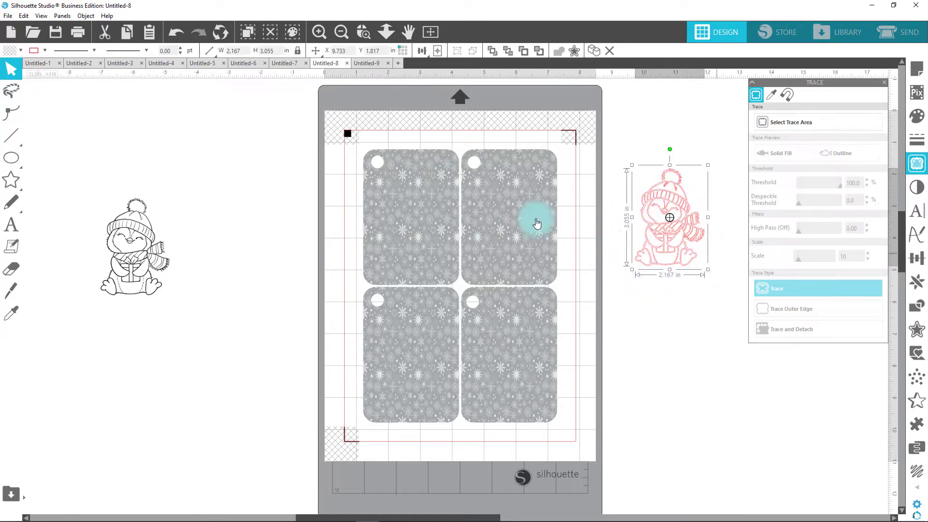
pyautogui.click(10, 52)
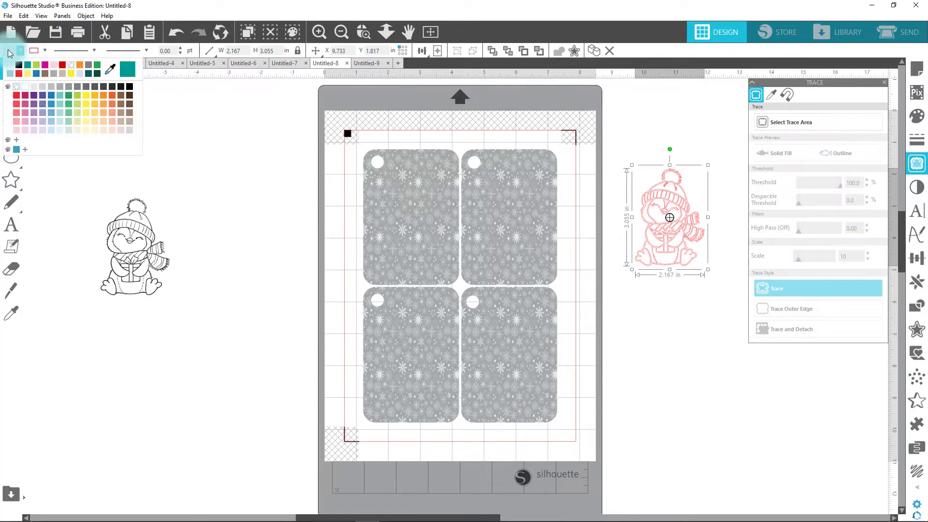
pyautogui.click(60, 105)
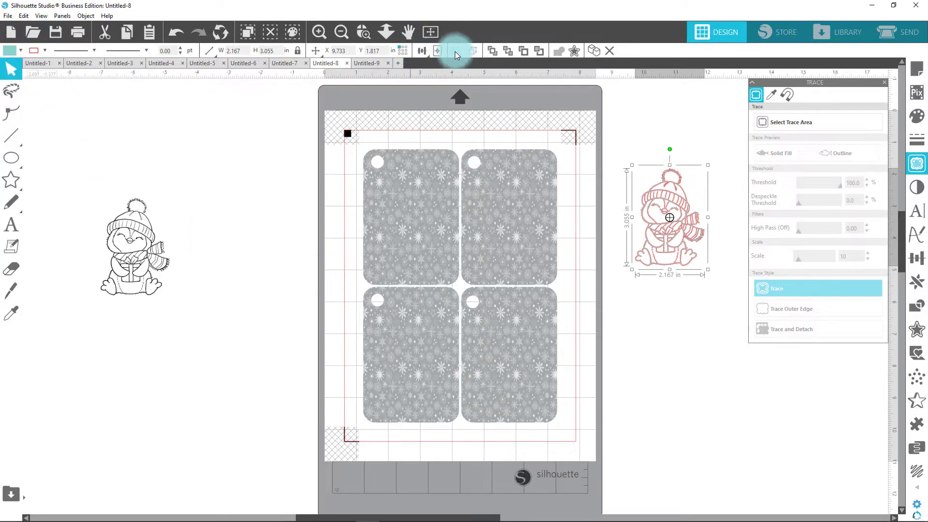
pyautogui.click(363, 31)
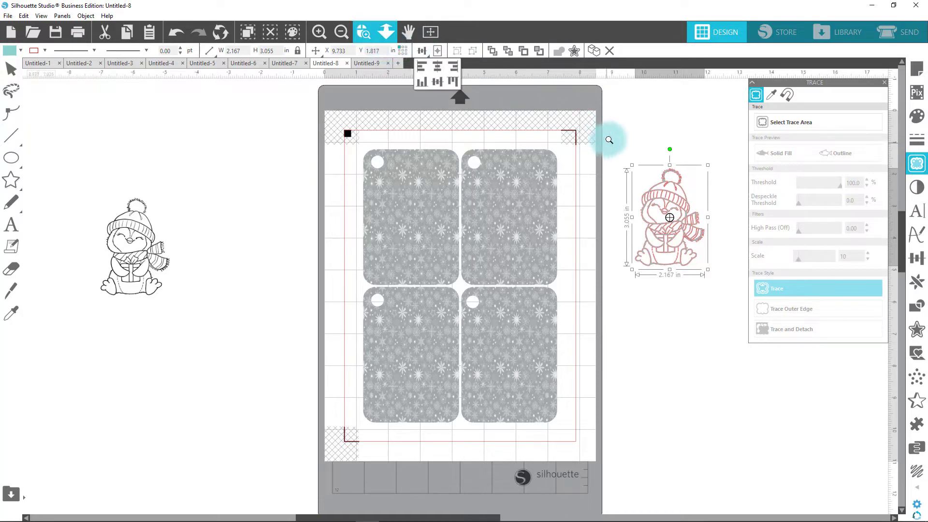
pyautogui.moveTo(609, 139); pyautogui.dragTo(740, 309)
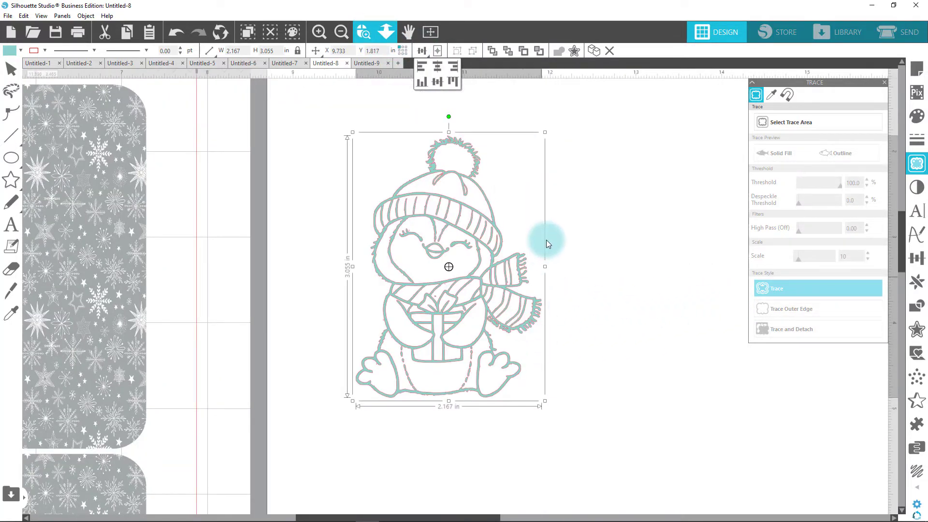
pyautogui.press('Escape')
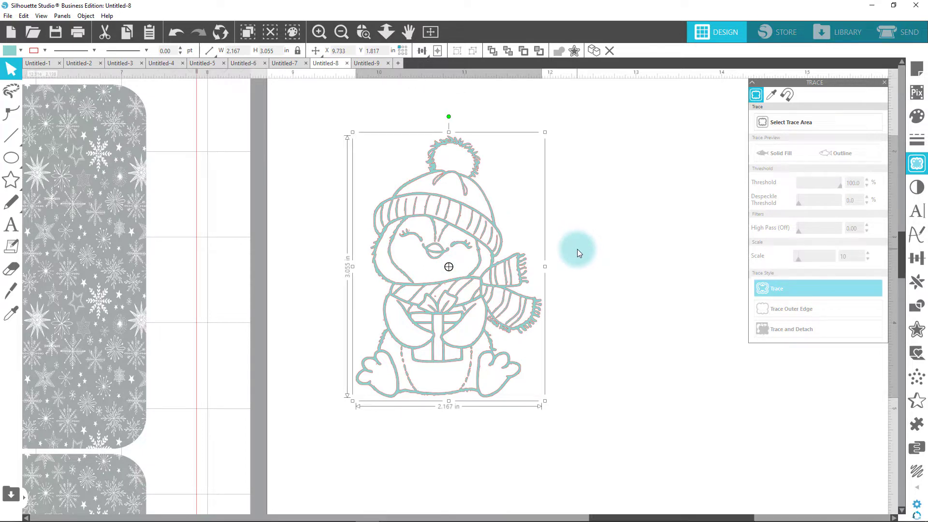
# Step: Shift the traced penguin slightly to the right and release its compound path
pyautogui.click(86, 16)
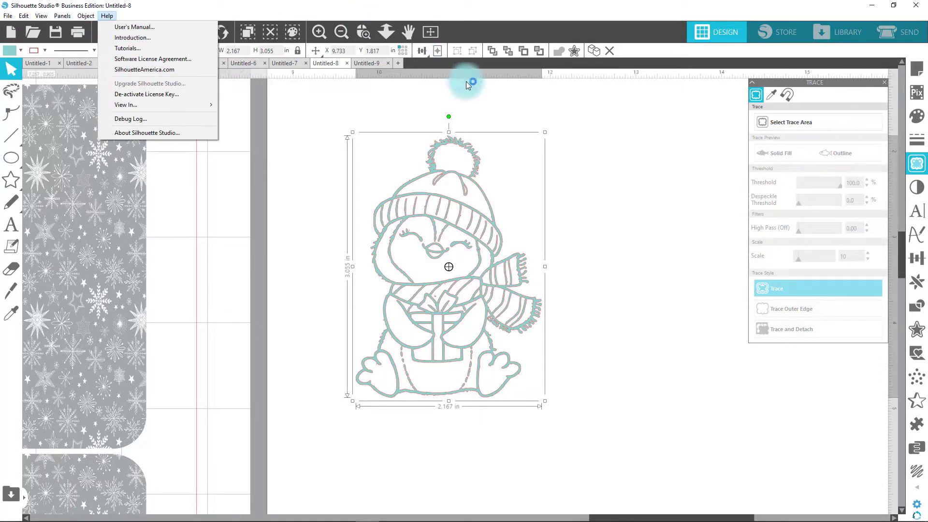
pyautogui.click(582, 144)
pyautogui.moveTo(467, 186); pyautogui.dragTo(495, 186)
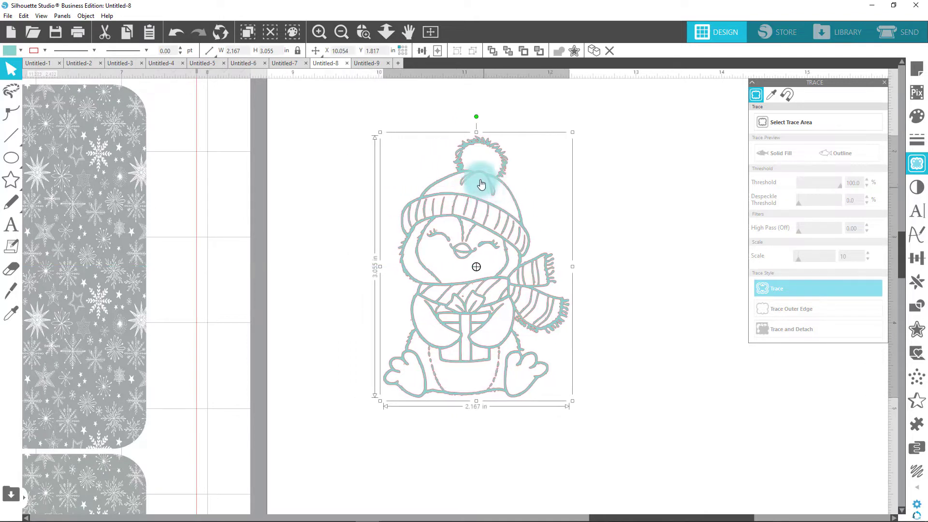
pyautogui.rightClick(463, 228)
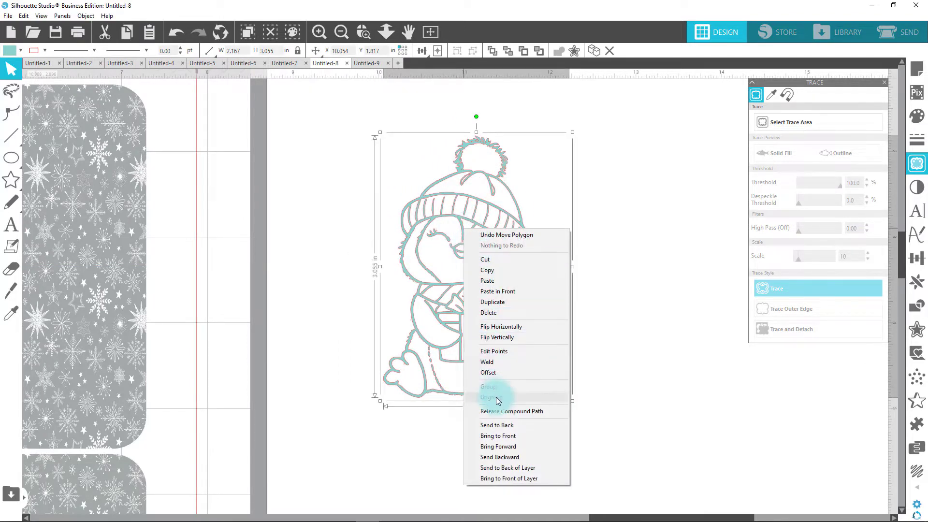
pyautogui.click(651, 315)
pyautogui.click(519, 228)
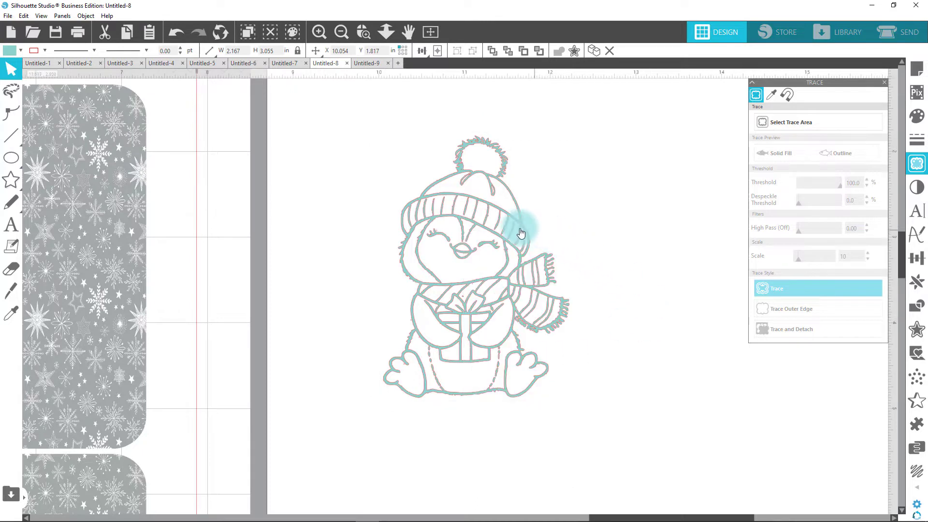
pyautogui.click(85, 16)
pyautogui.click(122, 140)
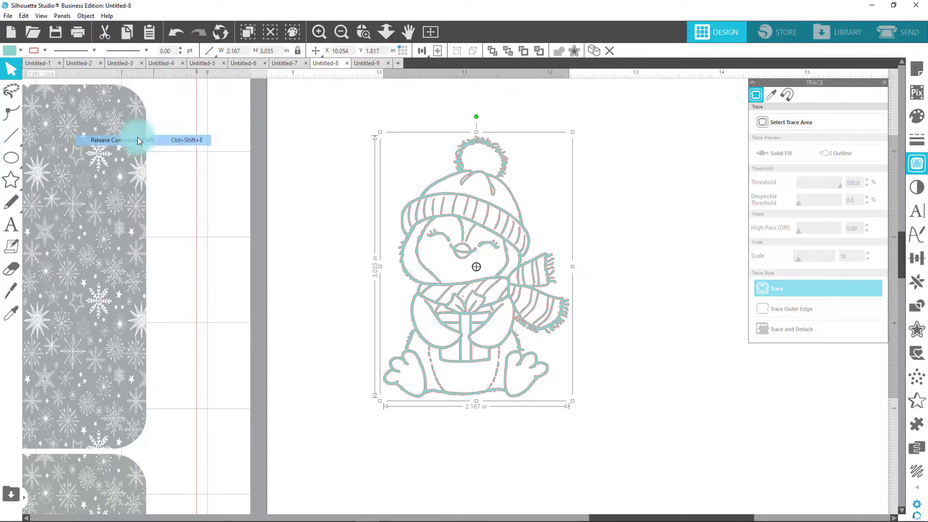
pyautogui.click(688, 195)
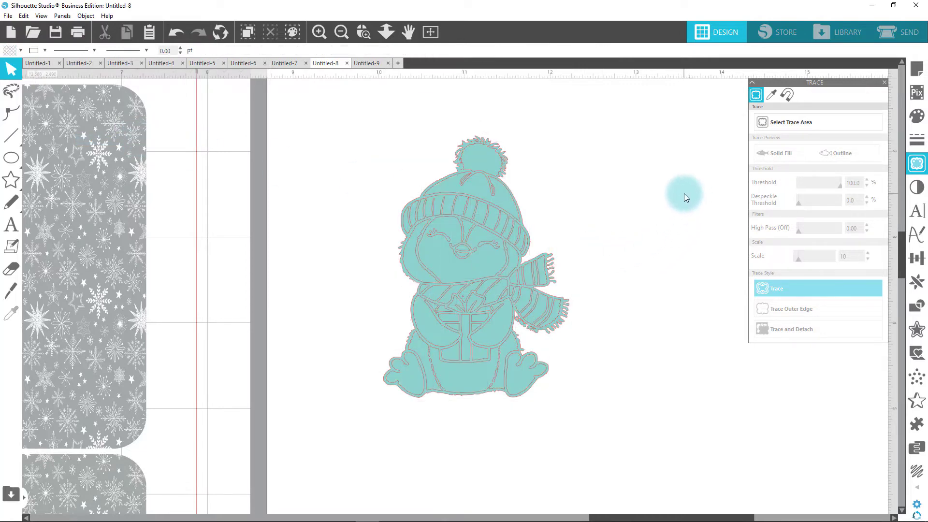
# Step: Fill the crown of the penguin's hat, above the ribbed brim, with red
pyautogui.click(175, 32)
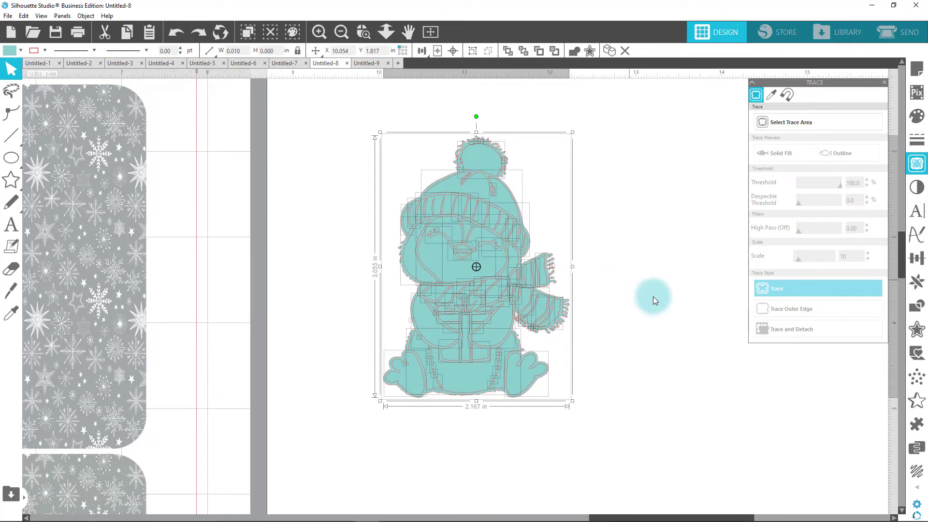
pyautogui.click(363, 33)
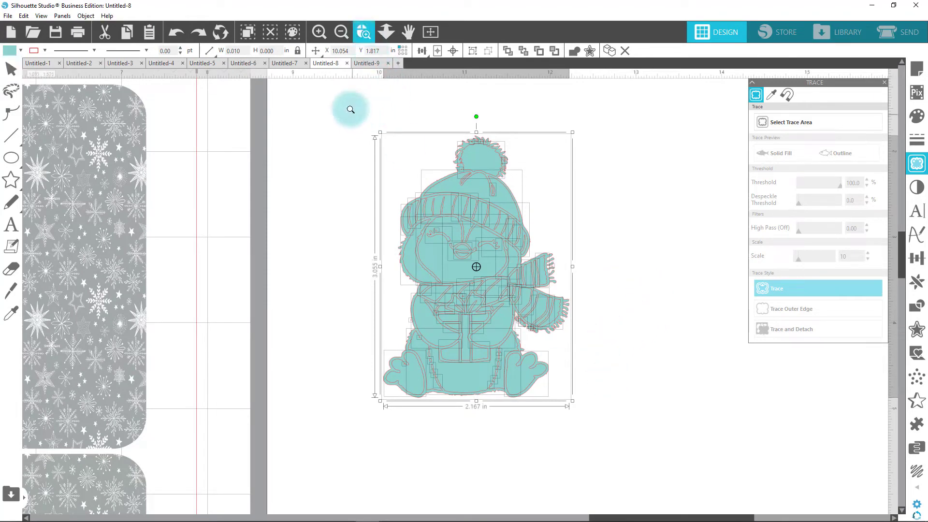
pyautogui.moveTo(351, 110); pyautogui.dragTo(611, 416)
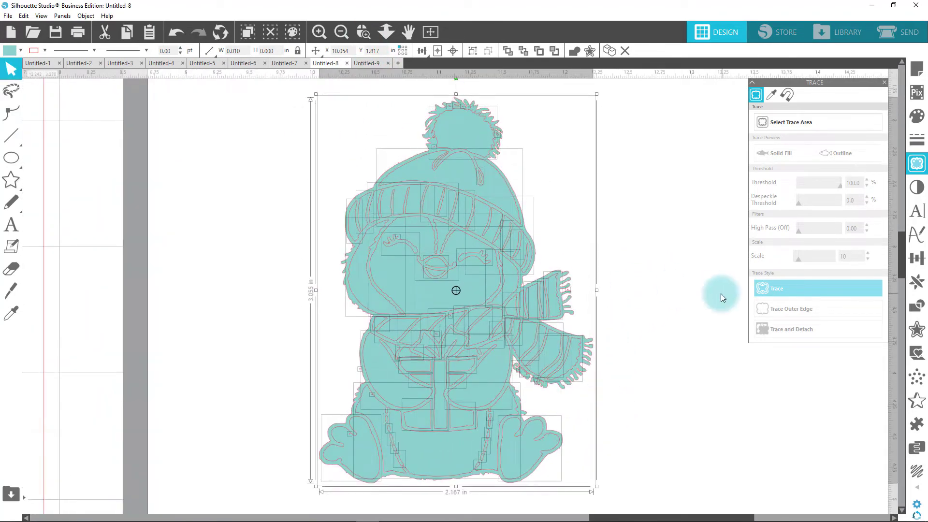
pyautogui.click(659, 217)
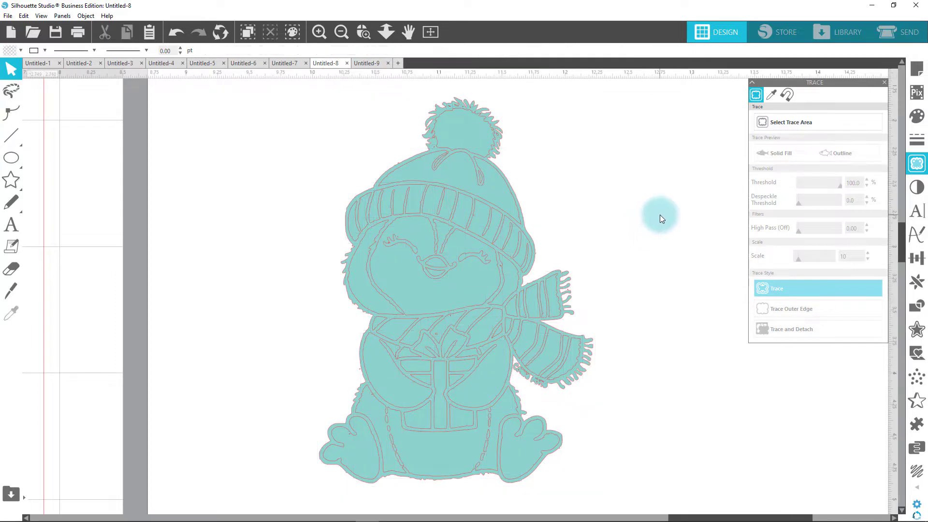
pyautogui.click(463, 179)
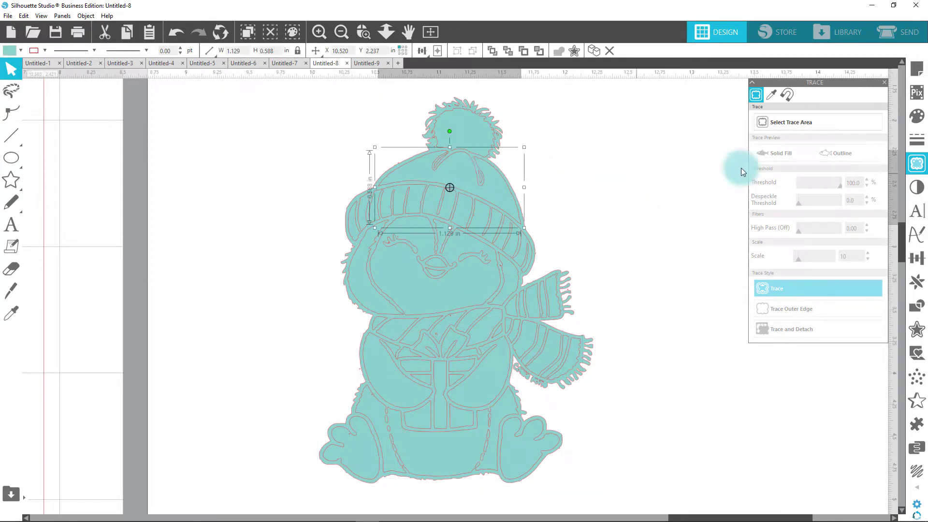
pyautogui.click(917, 116)
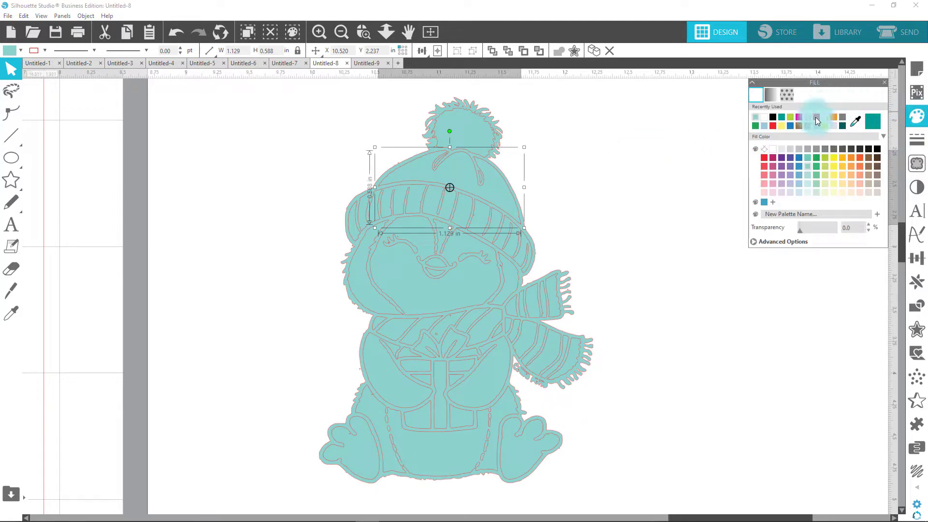
pyautogui.click(763, 158)
pyautogui.click(628, 213)
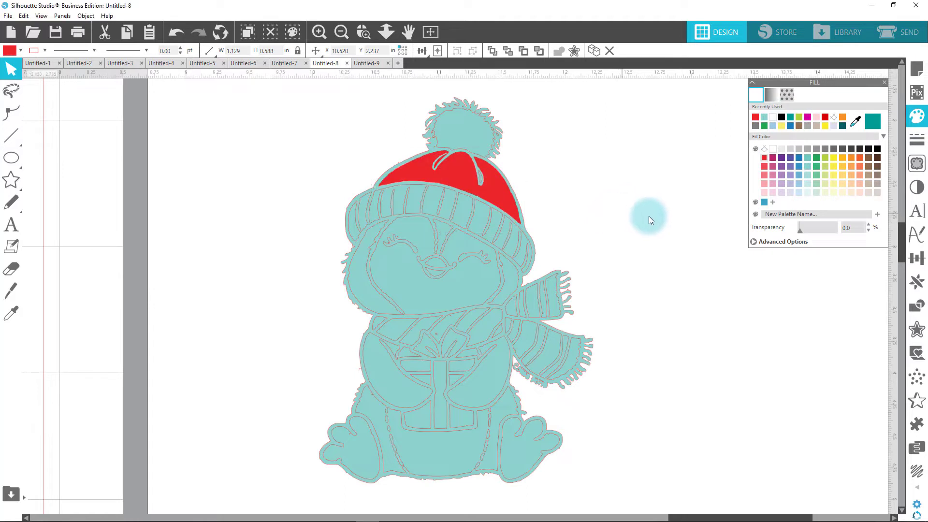
# Step: Fill the gift's bow and ribbon pieces with the same red as the hat
pyautogui.click(418, 364)
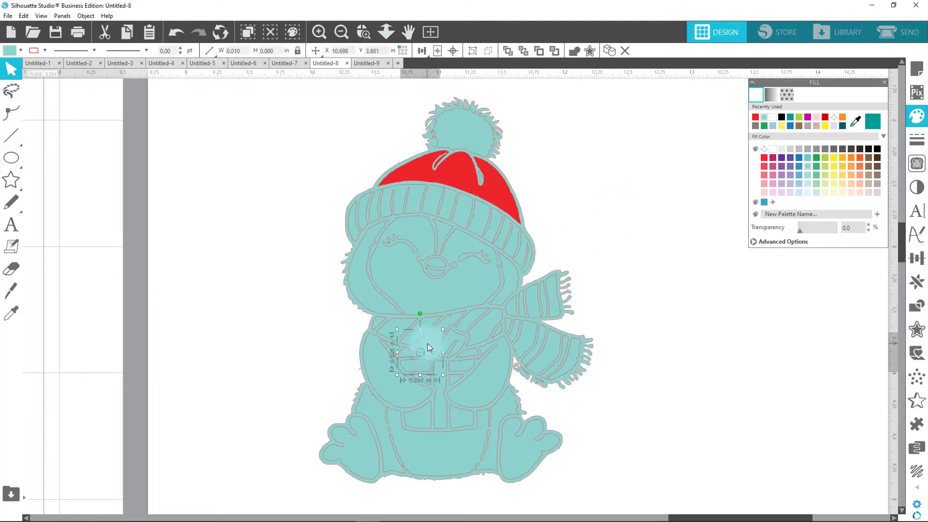
pyautogui.keyDown('shift'); pyautogui.click(454, 360); pyautogui.keyUp('shift')
pyautogui.keyDown('shift'); pyautogui.click(445, 385); pyautogui.keyUp('shift')
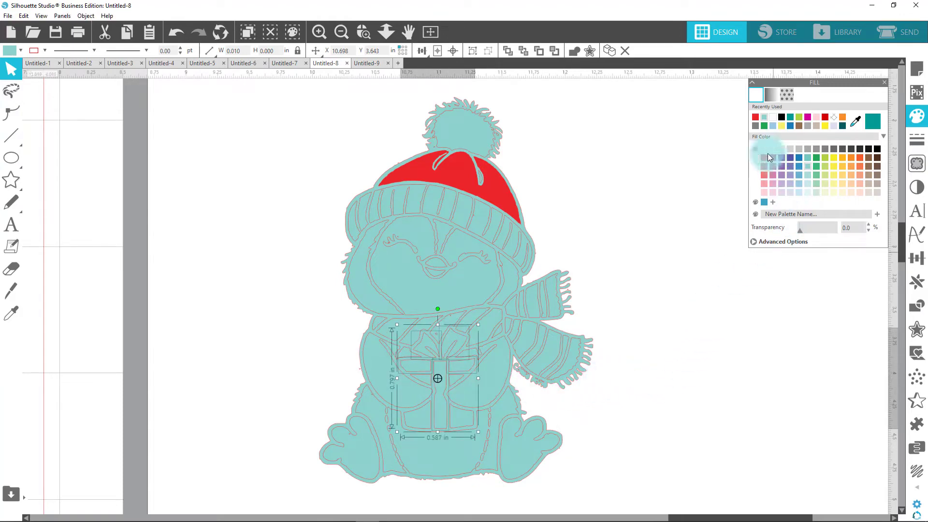
pyautogui.click(755, 117)
pyautogui.click(663, 253)
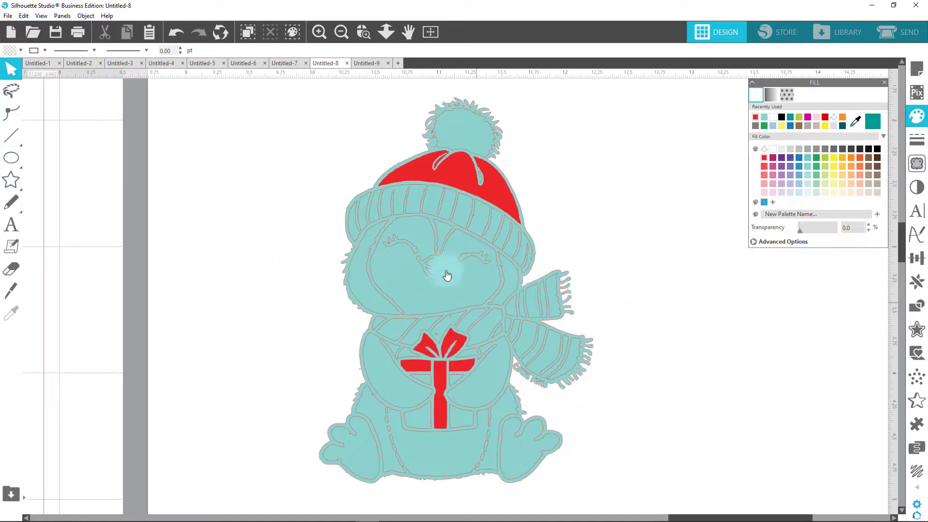
# Step: Examine the traced shapes of the penguin's eyes, beak and forehead up close
pyautogui.click(358, 36)
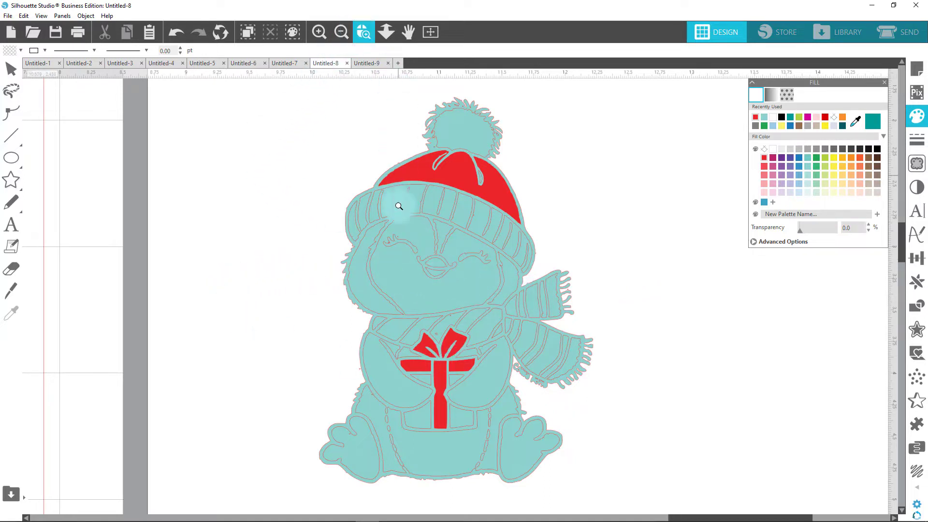
pyautogui.moveTo(397, 203); pyautogui.dragTo(505, 282)
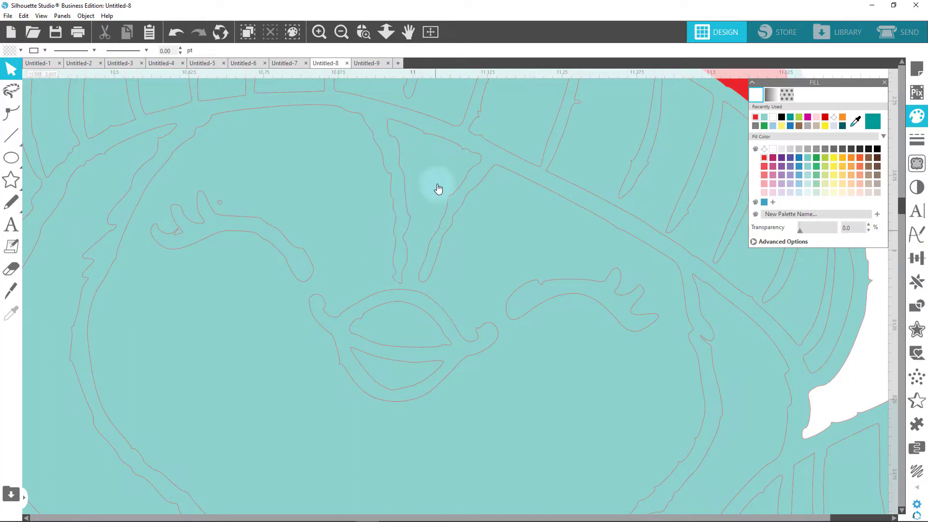
pyautogui.click(340, 32)
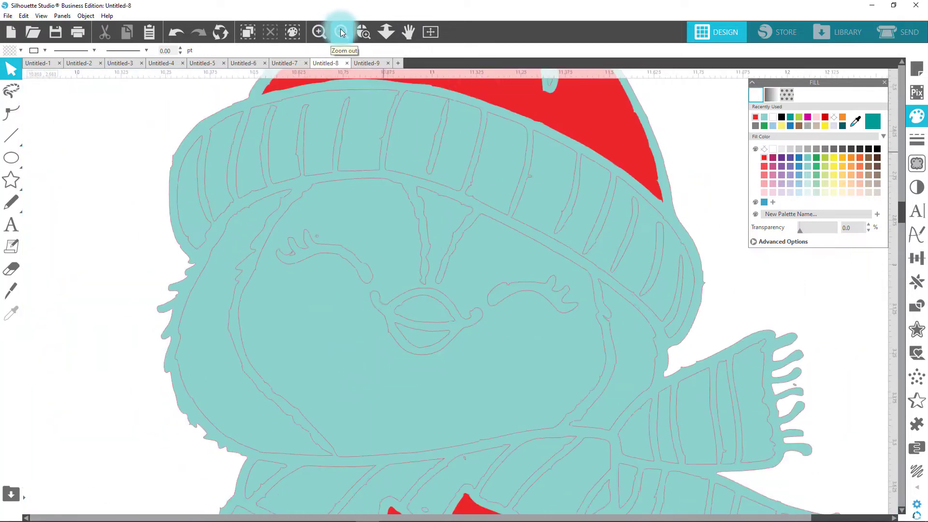
# Step: Fill the penguin's face with white
pyautogui.click(341, 32)
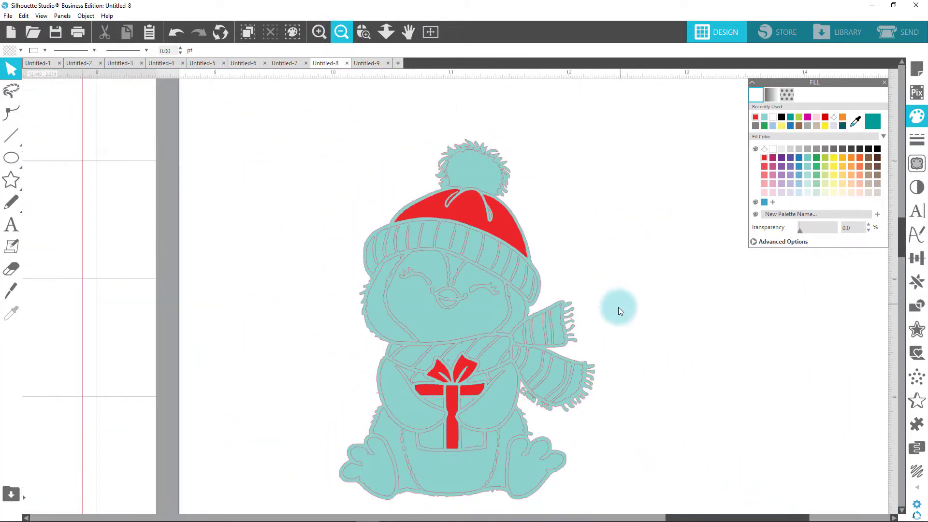
pyautogui.click(455, 321)
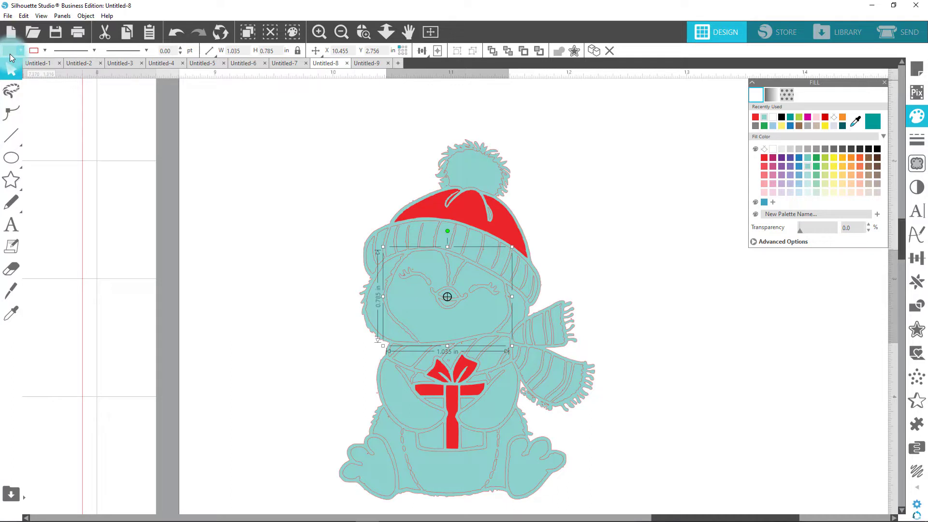
pyautogui.click(20, 51)
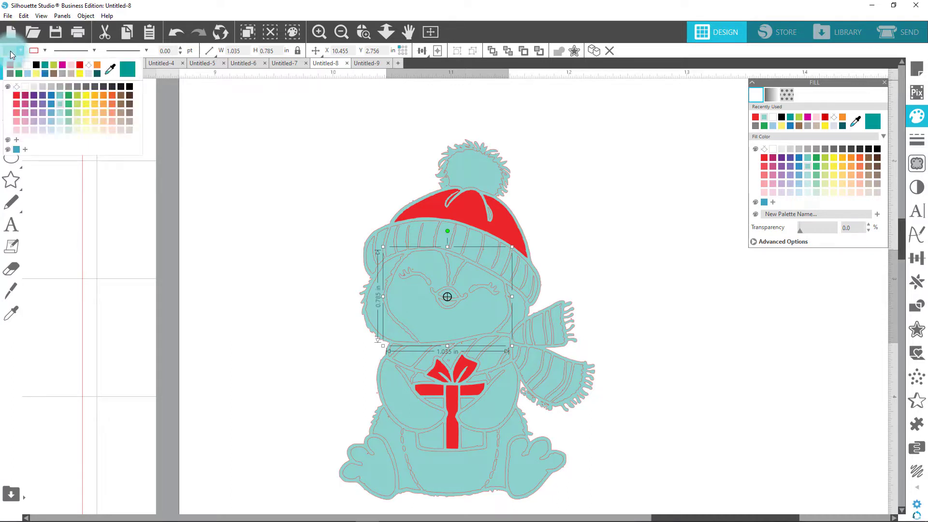
pyautogui.click(27, 66)
pyautogui.click(599, 238)
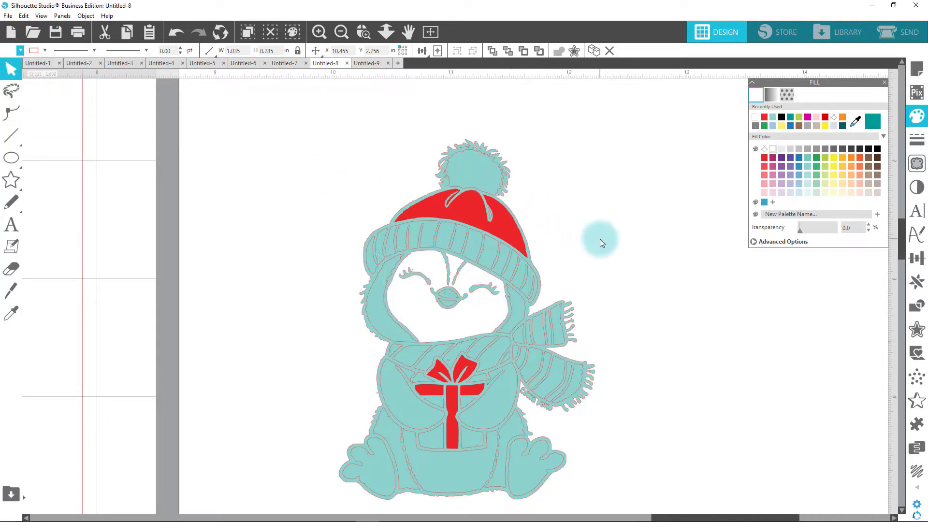
# Step: Fill the penguin's head sides, wings and body with the medium grey-to-white gradient, and show the gradient's advanced options
pyautogui.click(514, 325)
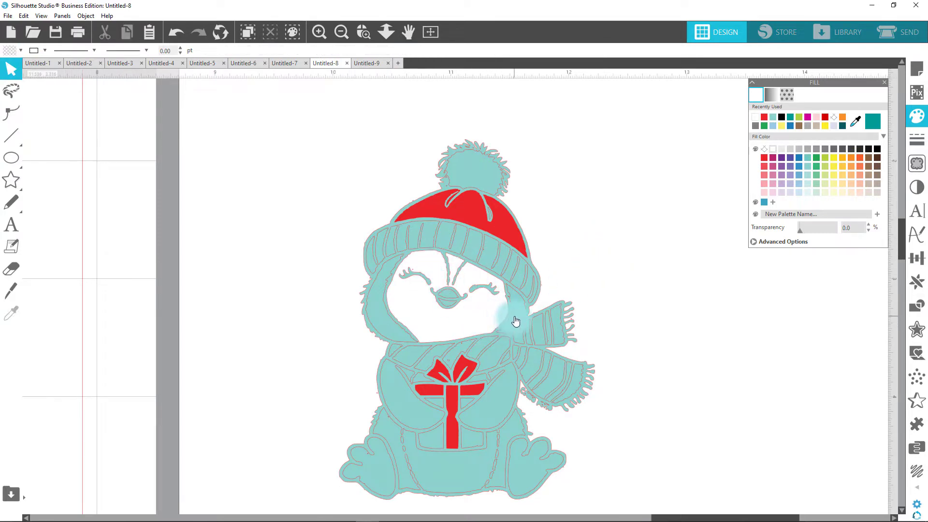
pyautogui.click(516, 322)
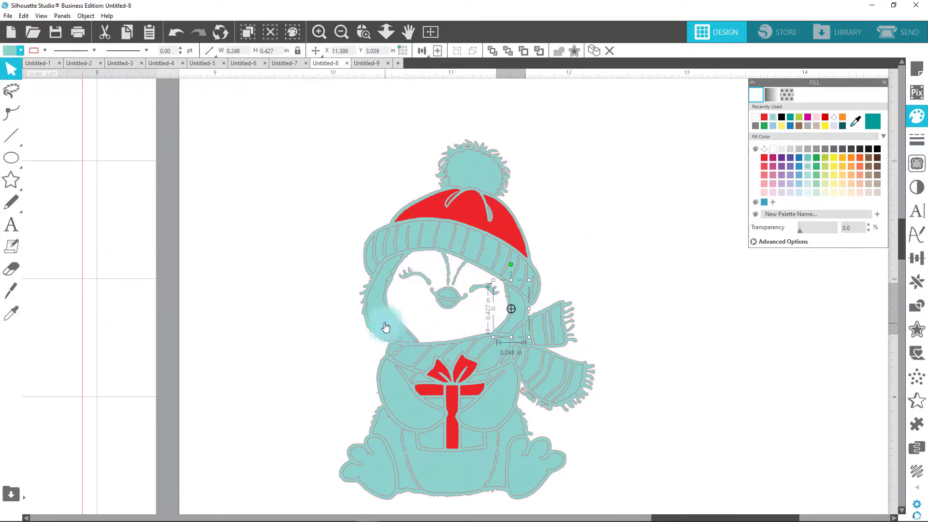
pyautogui.keyDown('shift'); pyautogui.click(383, 325); pyautogui.keyUp('shift')
pyautogui.keyDown('shift'); pyautogui.click(400, 408); pyautogui.keyUp('shift')
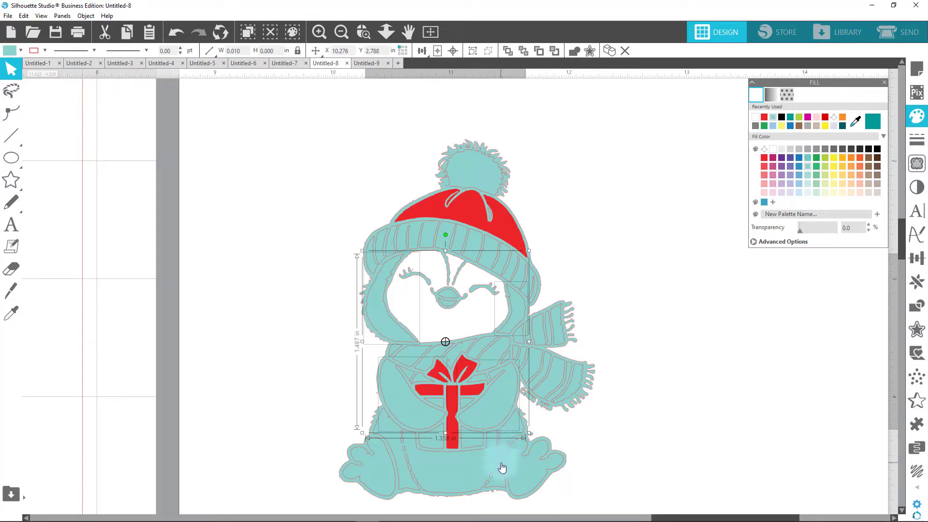
pyautogui.keyDown('shift'); pyautogui.click(395, 448); pyautogui.keyUp('shift')
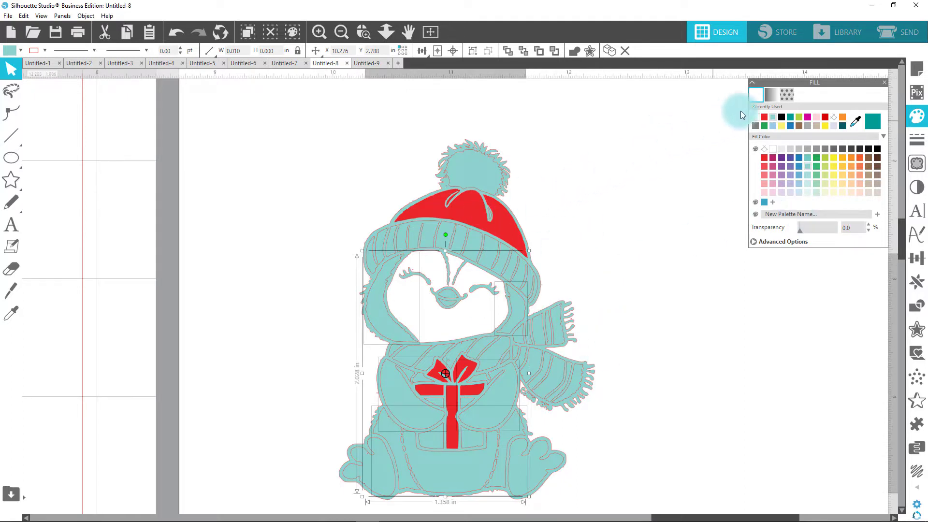
pyautogui.click(775, 96)
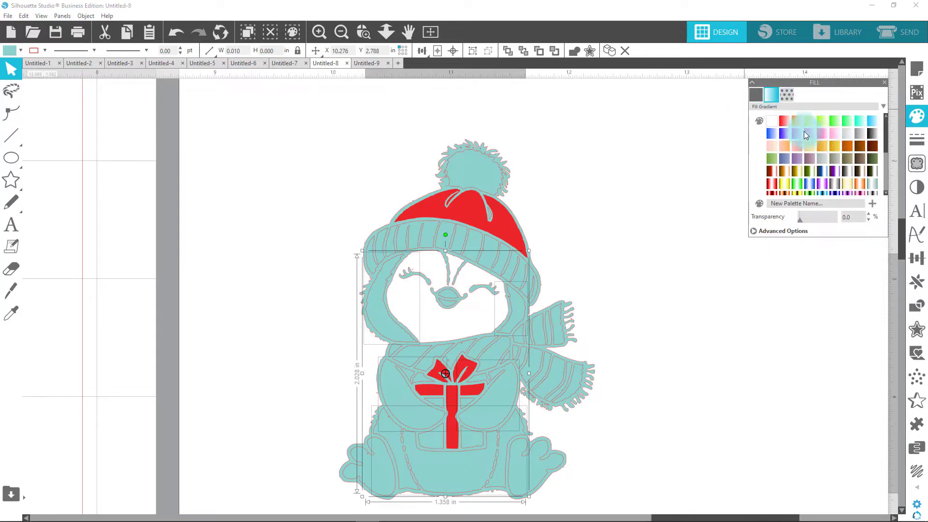
pyautogui.click(916, 116)
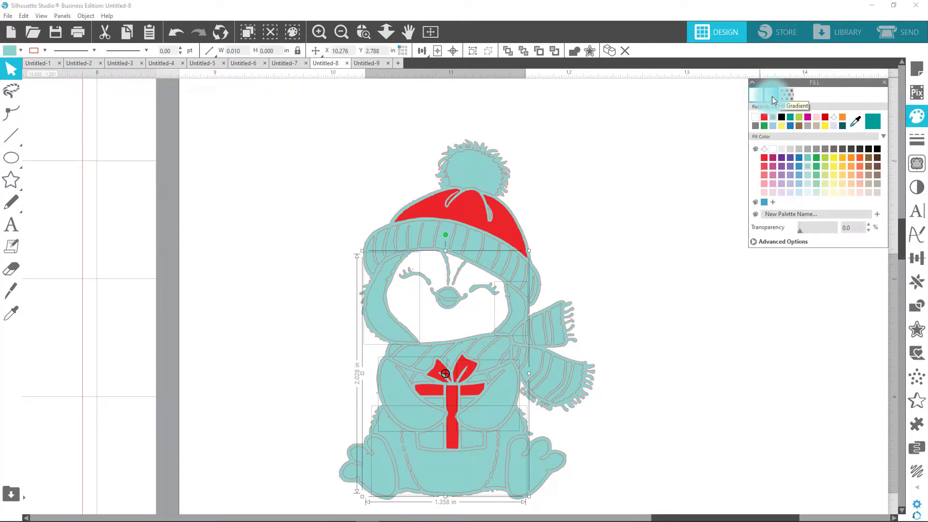
pyautogui.click(772, 94)
pyautogui.scroll(-5, 823, 158)
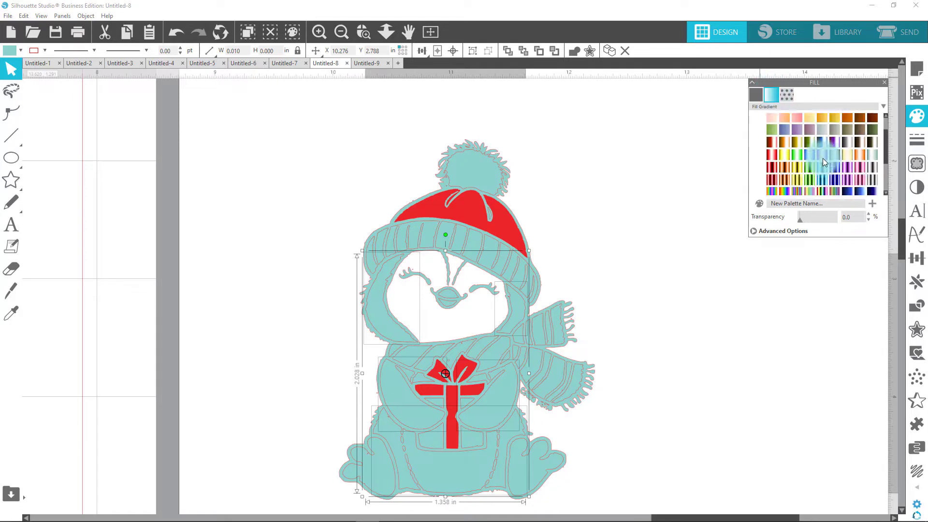
pyautogui.scroll(5, 830, 167)
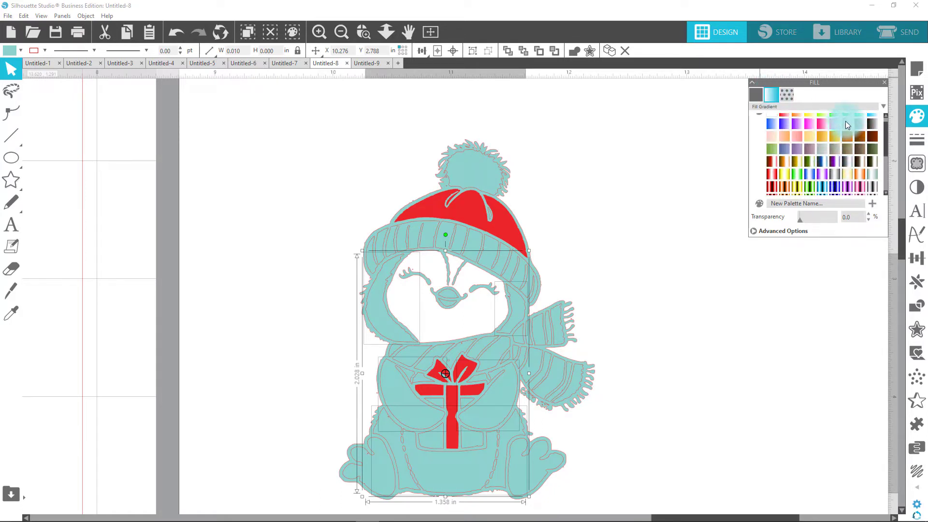
pyautogui.click(852, 124)
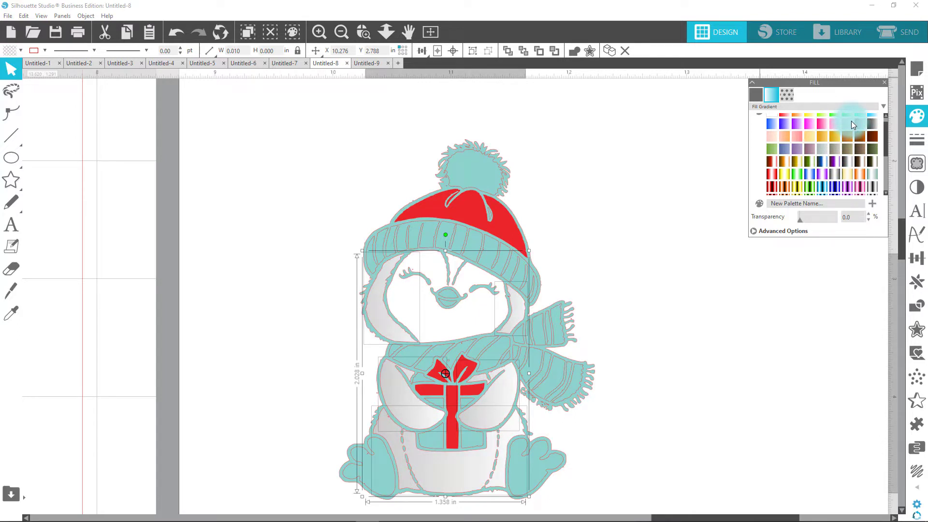
pyautogui.click(860, 124)
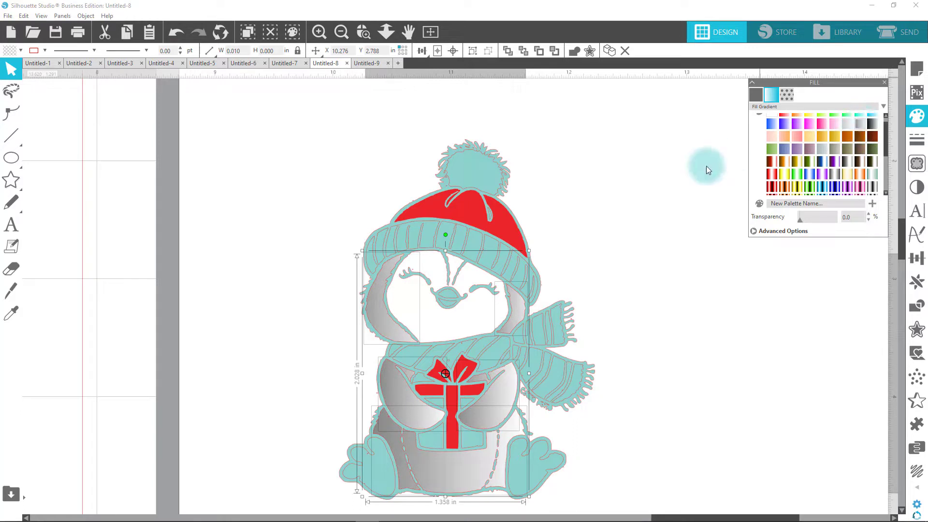
pyautogui.click(663, 204)
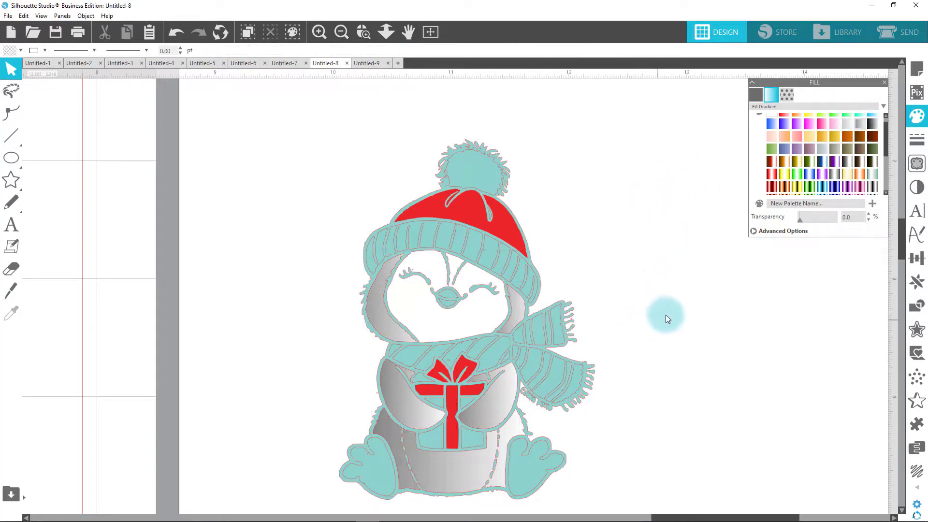
pyautogui.click(776, 232)
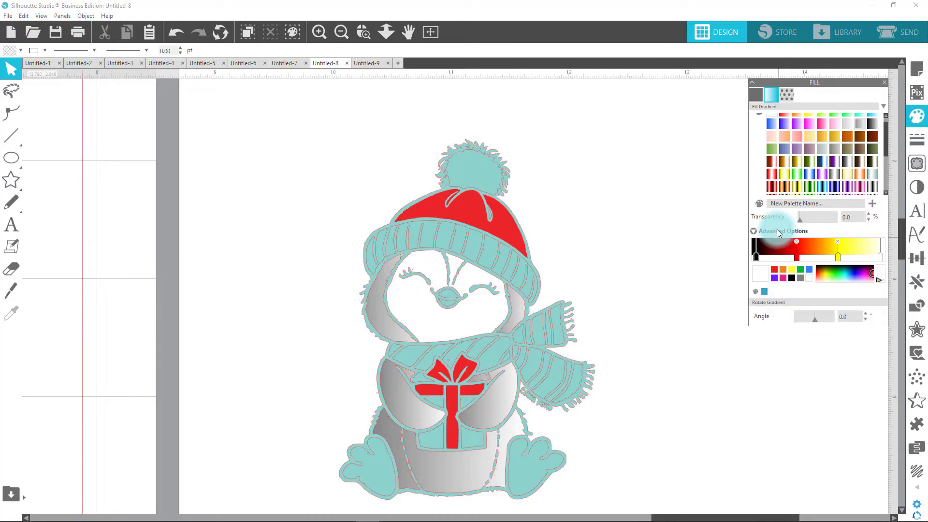
pyautogui.click(515, 312)
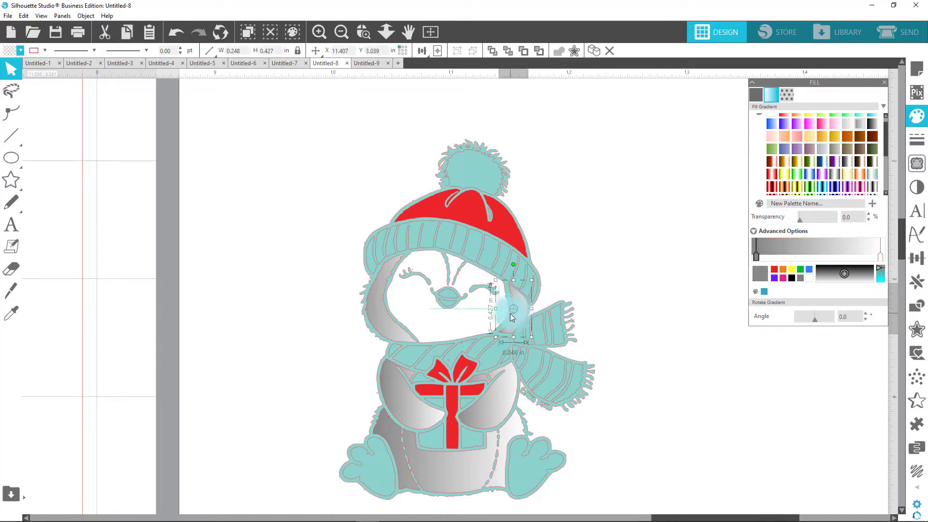
pyautogui.press('i')
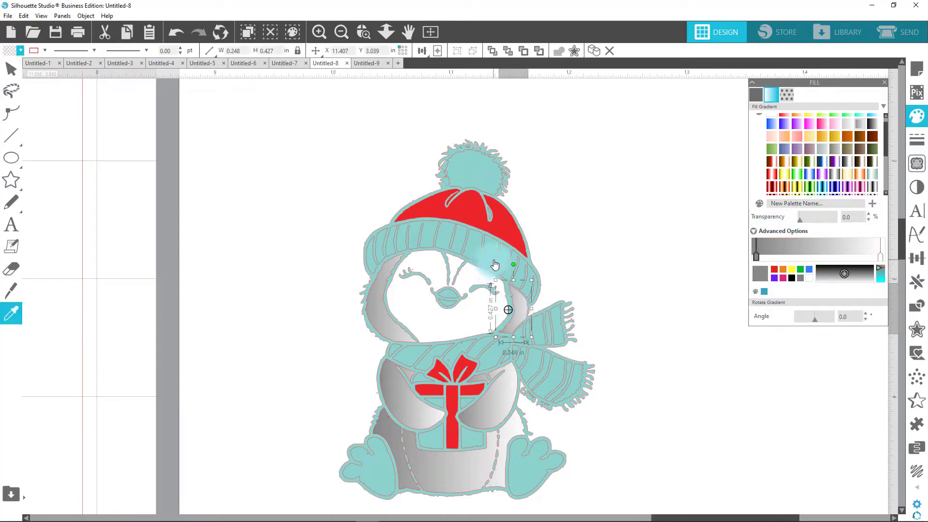
pyautogui.hotkey('ctrl', 'z')
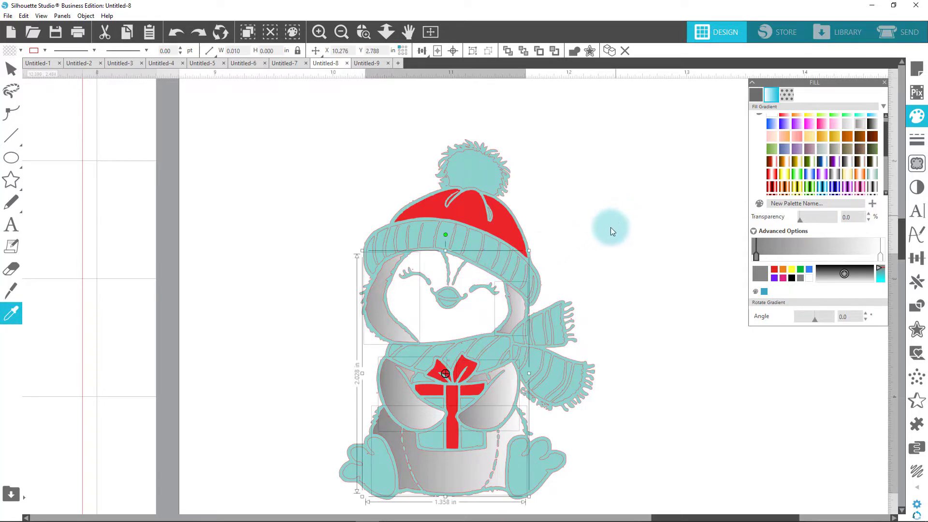
pyautogui.press('v')
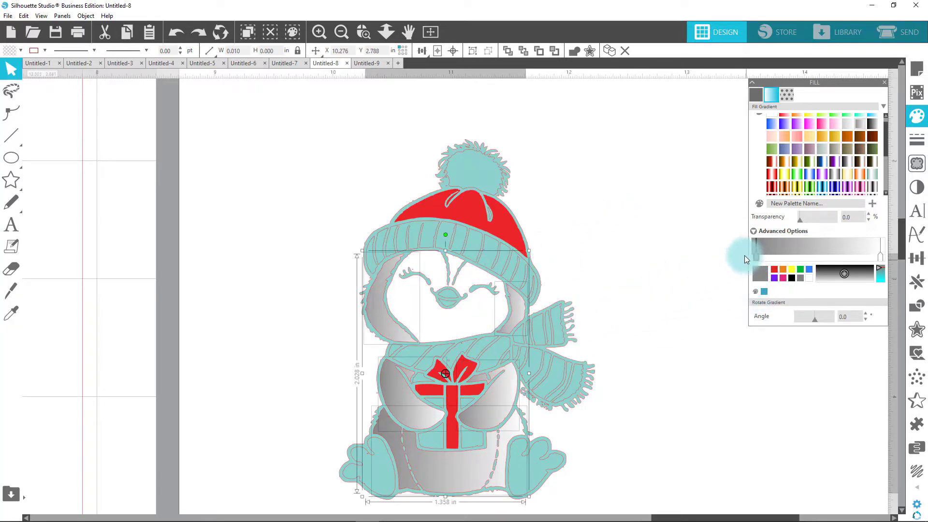
# Step: Add a light grey stop about two-thirds along the body pieces' gradient and rotate the gradient to 60 degrees
pyautogui.click(877, 259)
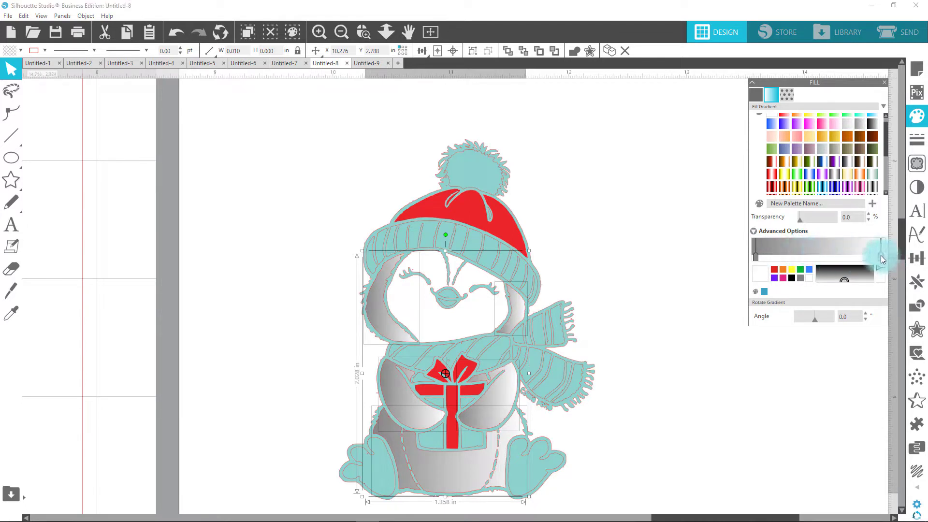
pyautogui.click(828, 248)
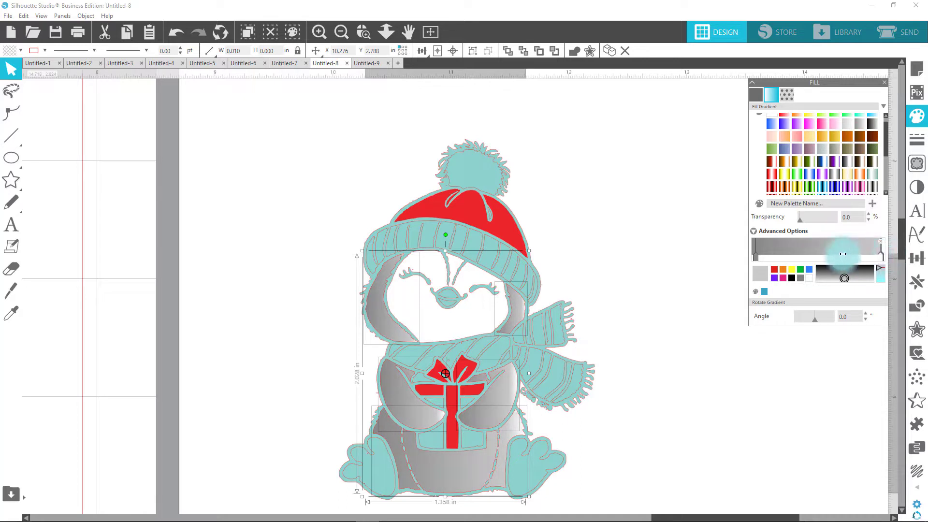
pyautogui.moveTo(829, 254)
pyautogui.mouseDown()
pyautogui.moveTo(793, 249)
pyautogui.moveTo(835, 251)
pyautogui.mouseUp()
pyautogui.moveTo(814, 320)
pyautogui.mouseDown()
pyautogui.moveTo(797, 318)
pyautogui.moveTo(821, 315)
pyautogui.mouseUp()
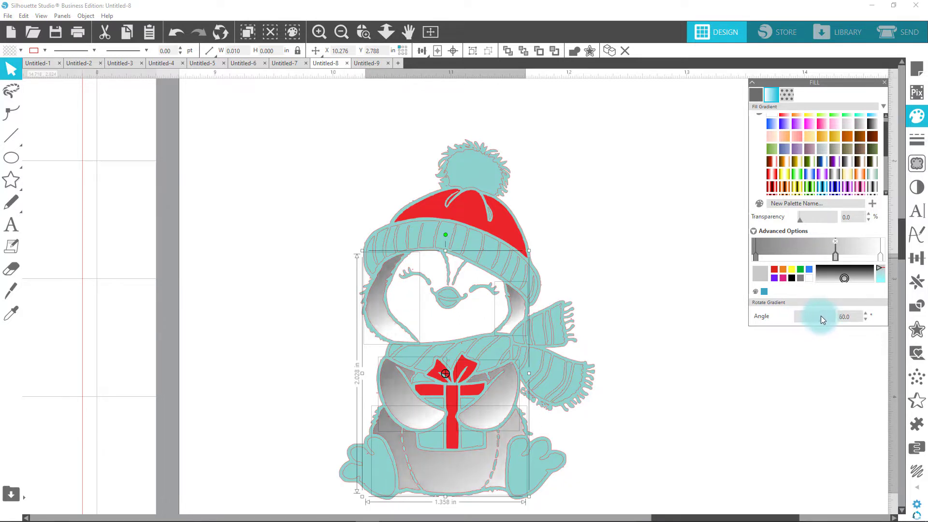
pyautogui.click(682, 264)
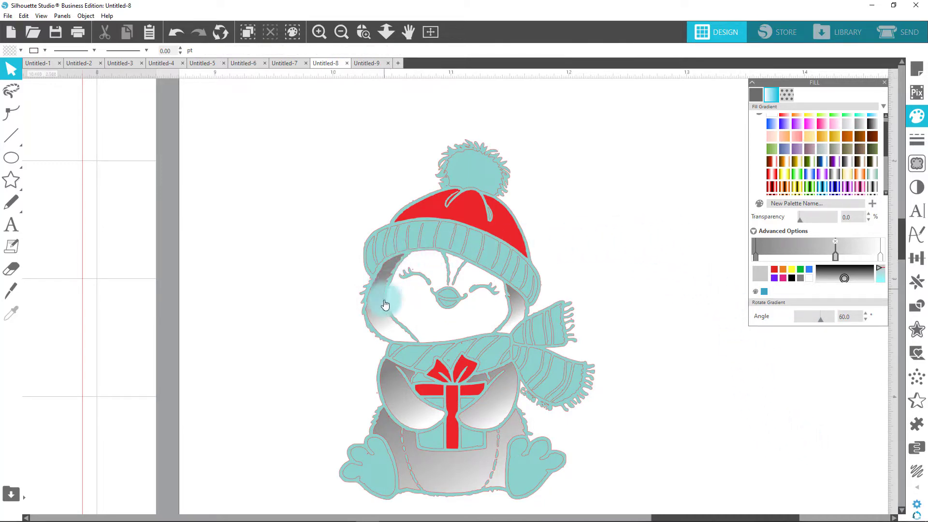
# Step: Fill both of the penguin's feet with solid medium grey
pyautogui.click(384, 474)
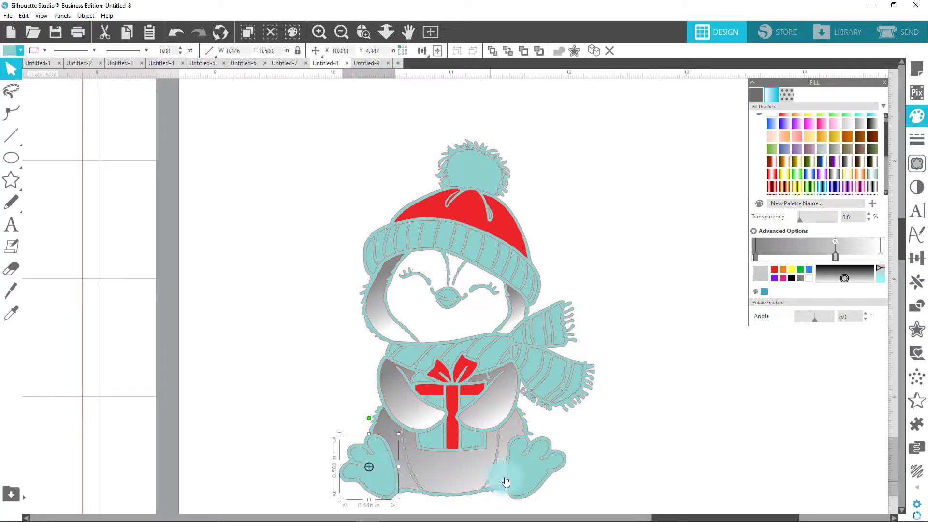
pyautogui.keyDown('shift'); pyautogui.click(522, 479); pyautogui.keyUp('shift')
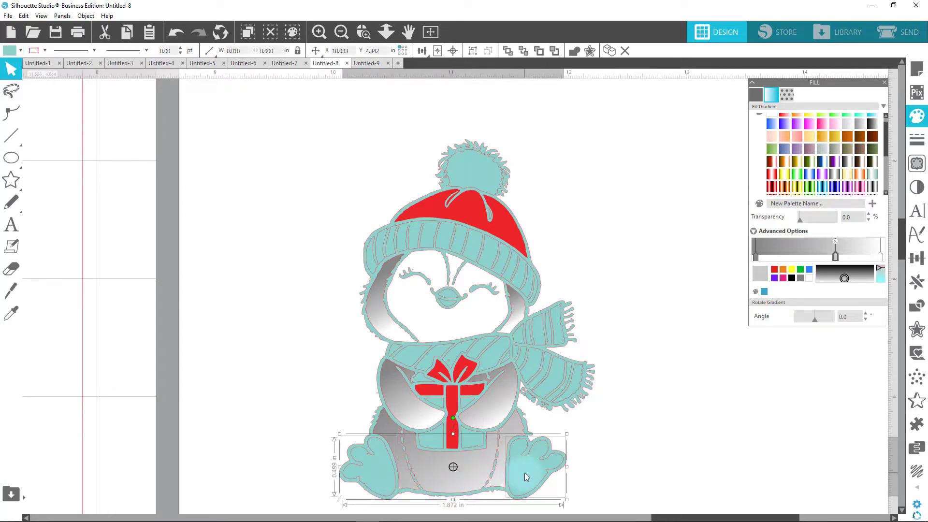
pyautogui.click(758, 92)
pyautogui.click(756, 130)
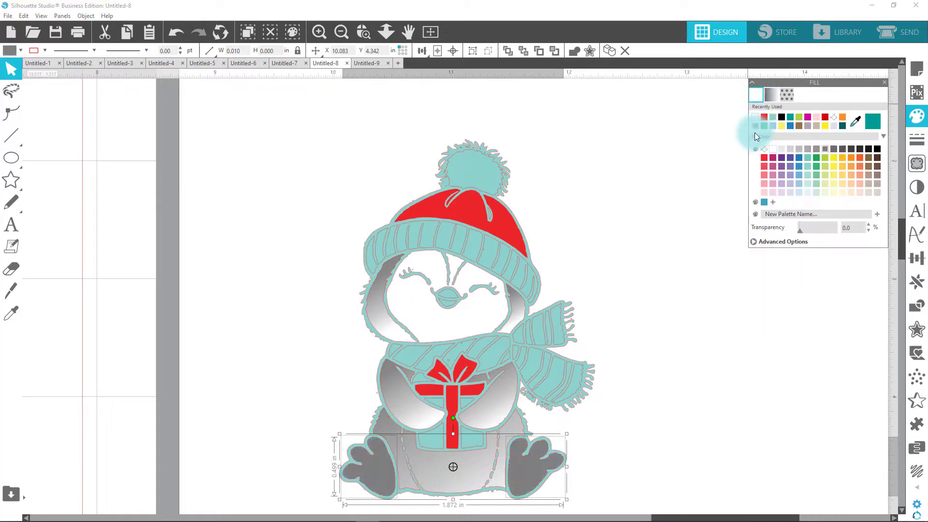
pyautogui.click(677, 269)
# Step: Apply the wing's grey gradient to the small chest piece beside the gift's bow by sampling it with the eyedropper
pyautogui.click(419, 435)
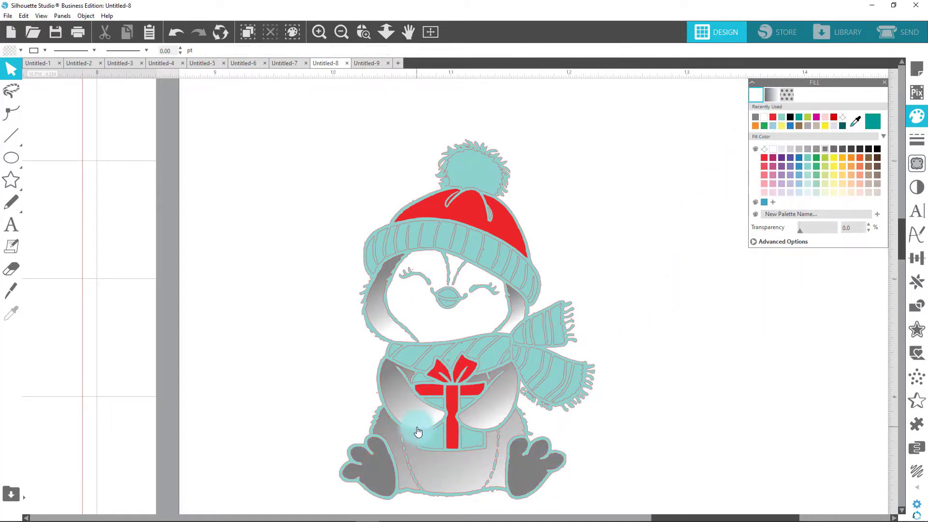
pyautogui.click(420, 382)
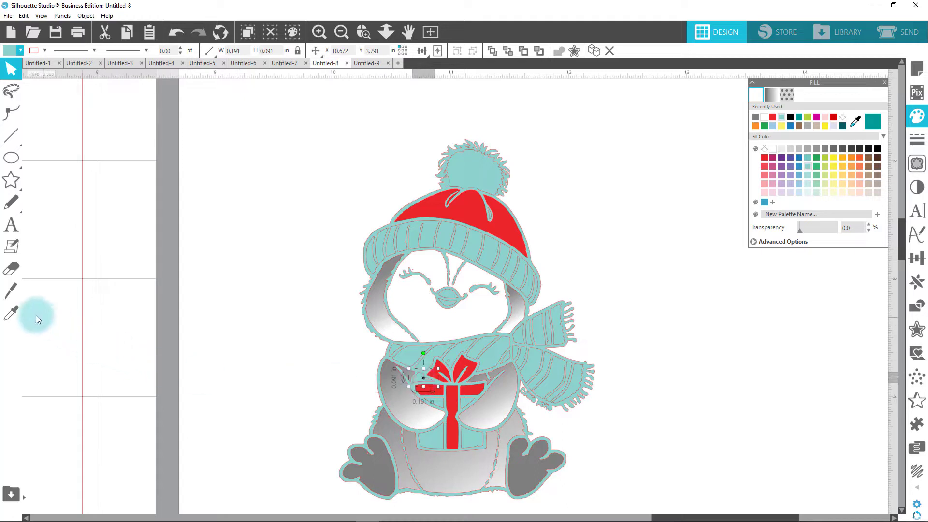
pyautogui.click(11, 314)
pyautogui.click(393, 381)
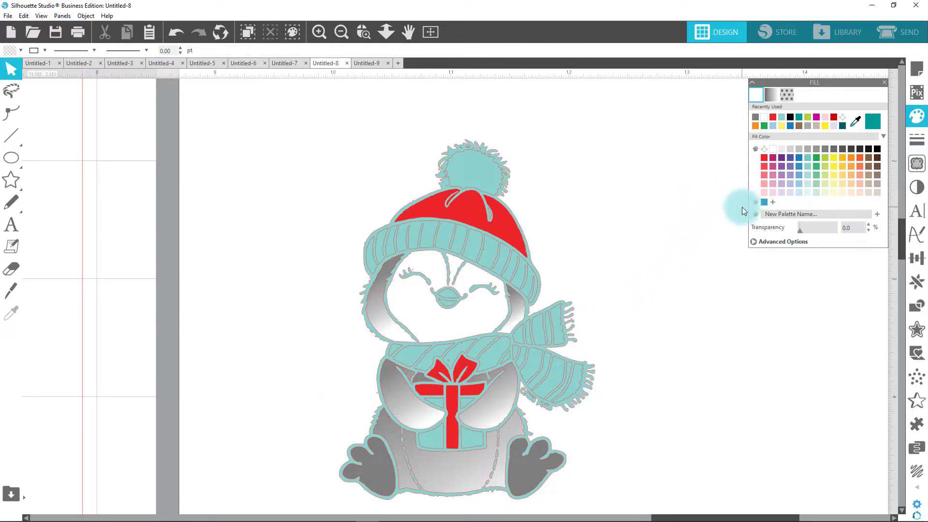
# Step: Fill the stripes of the scarf's neck band and both hanging tails with the hat's red, sampled with the eyedropper
pyautogui.click(394, 348)
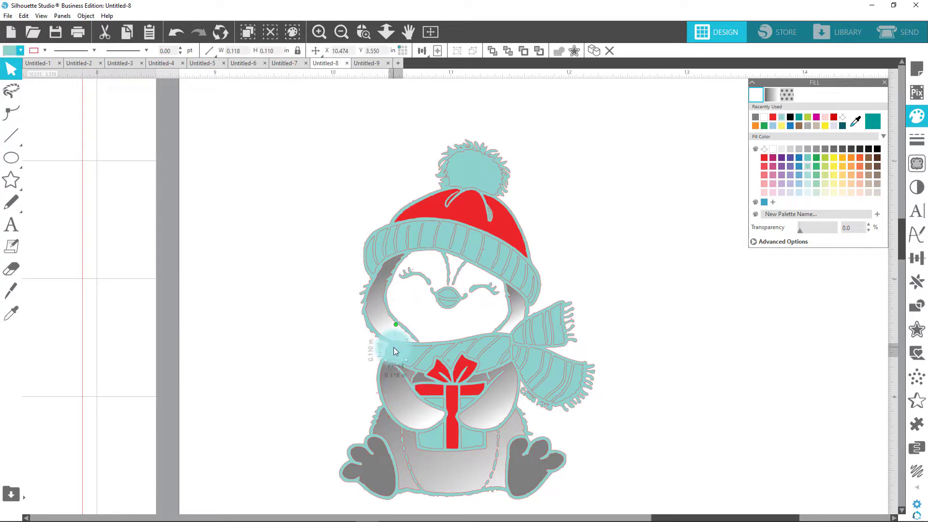
pyautogui.keyDown('shift'); pyautogui.click(423, 362); pyautogui.keyUp('shift')
pyautogui.keyDown('shift'); pyautogui.click(441, 360); pyautogui.keyUp('shift')
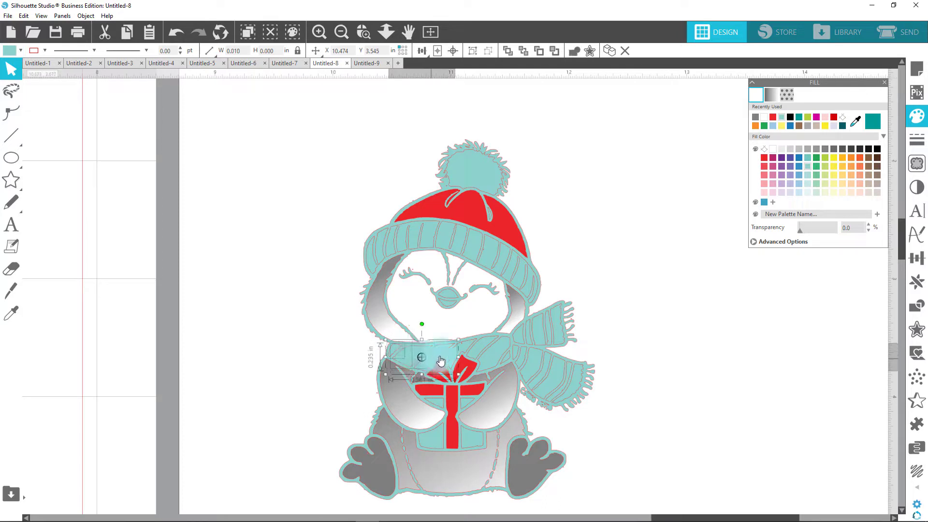
pyautogui.keyDown('shift'); pyautogui.click(480, 341); pyautogui.keyUp('shift')
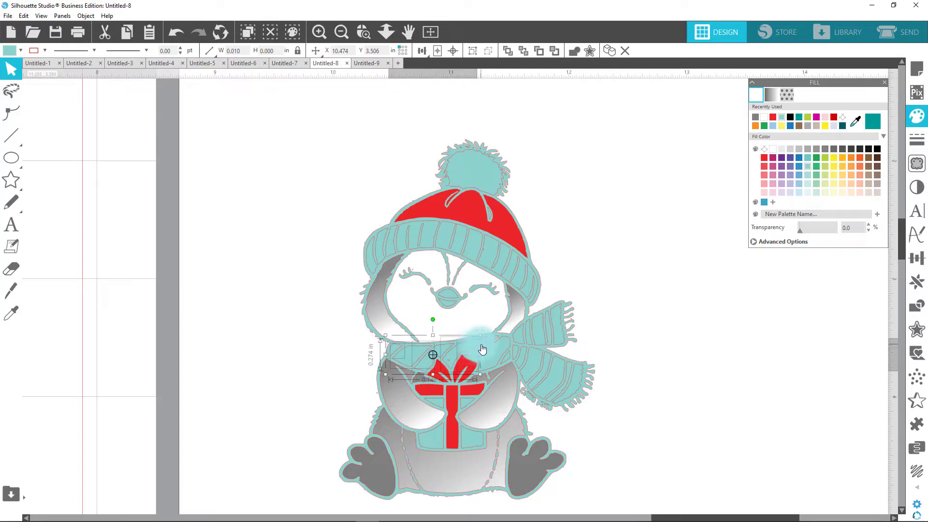
pyautogui.keyDown('shift'); pyautogui.click(500, 345); pyautogui.keyUp('shift')
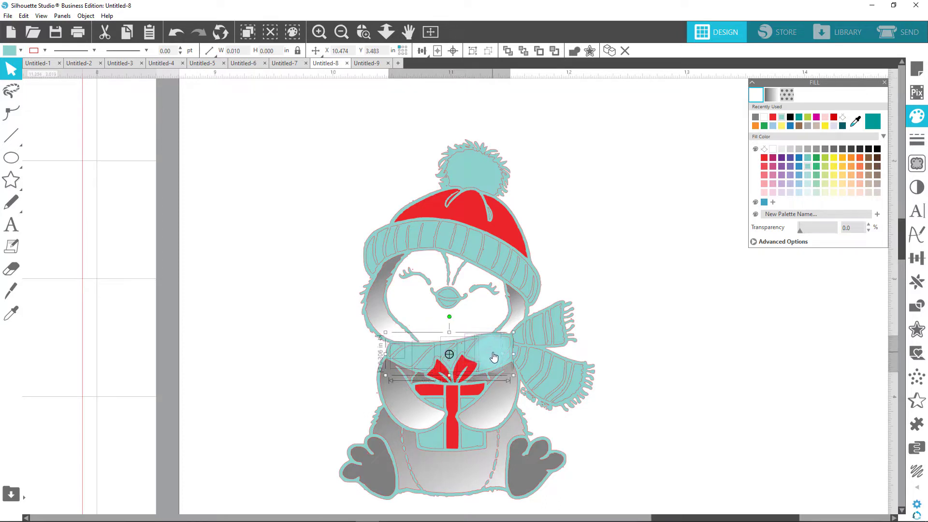
pyautogui.keyDown('shift'); pyautogui.click(521, 338); pyautogui.keyUp('shift')
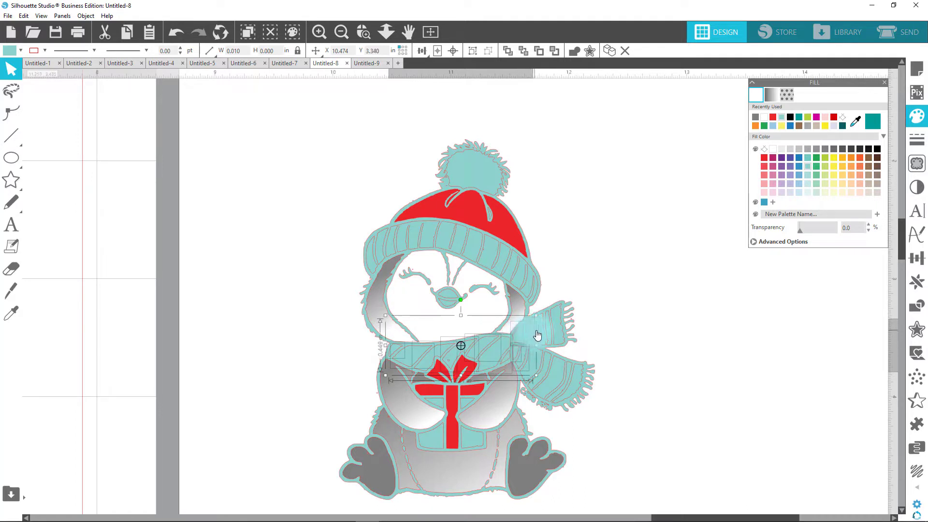
pyautogui.keyDown('shift'); pyautogui.click(542, 335); pyautogui.keyUp('shift')
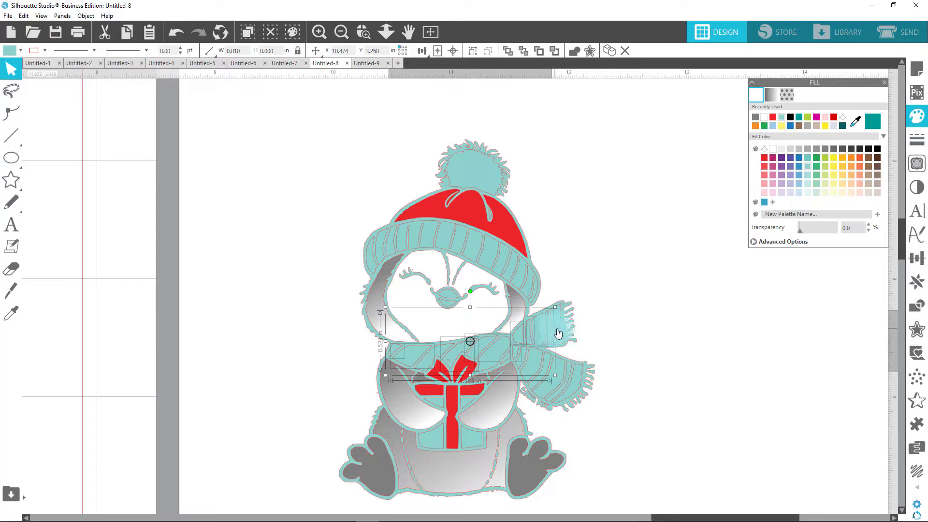
pyautogui.keyDown('shift'); pyautogui.click(554, 334); pyautogui.keyUp('shift')
pyautogui.keyDown('shift'); pyautogui.click(574, 375); pyautogui.keyUp('shift')
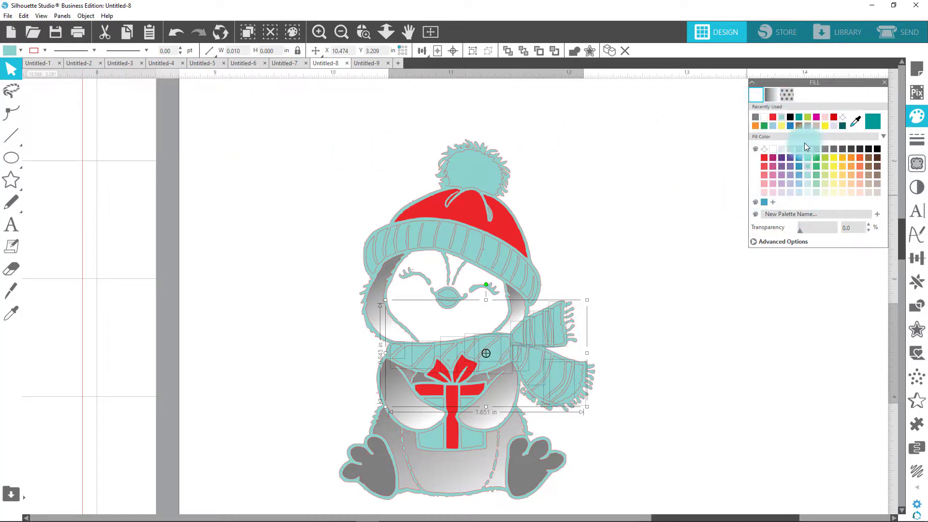
pyautogui.click(855, 121)
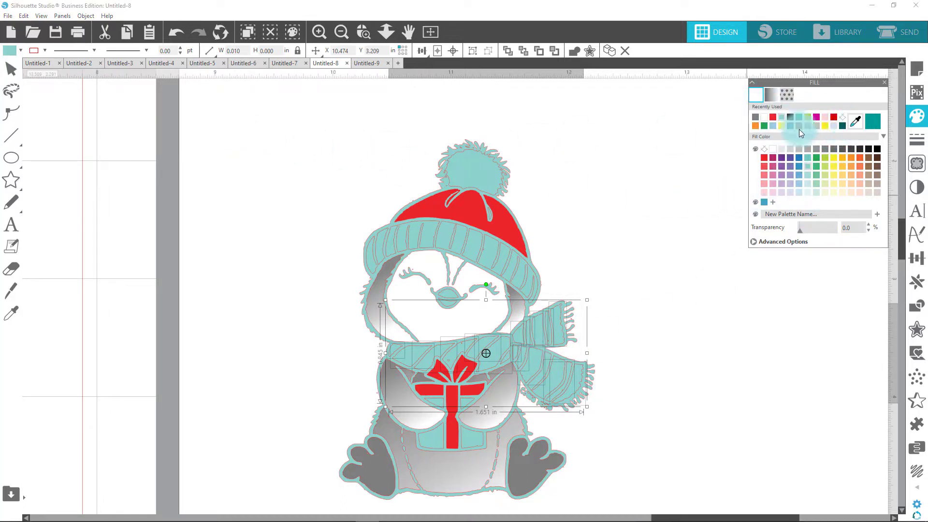
pyautogui.click(463, 199)
pyautogui.click(680, 239)
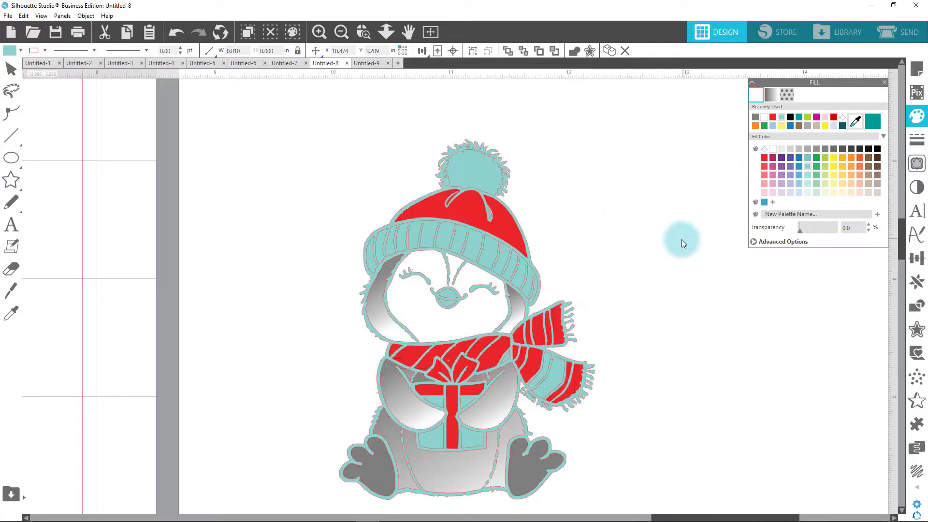
# Step: Fill the remaining middle stripe of the scarf's lower tail and the small piece beside the knot with the same red
pyautogui.click(556, 382)
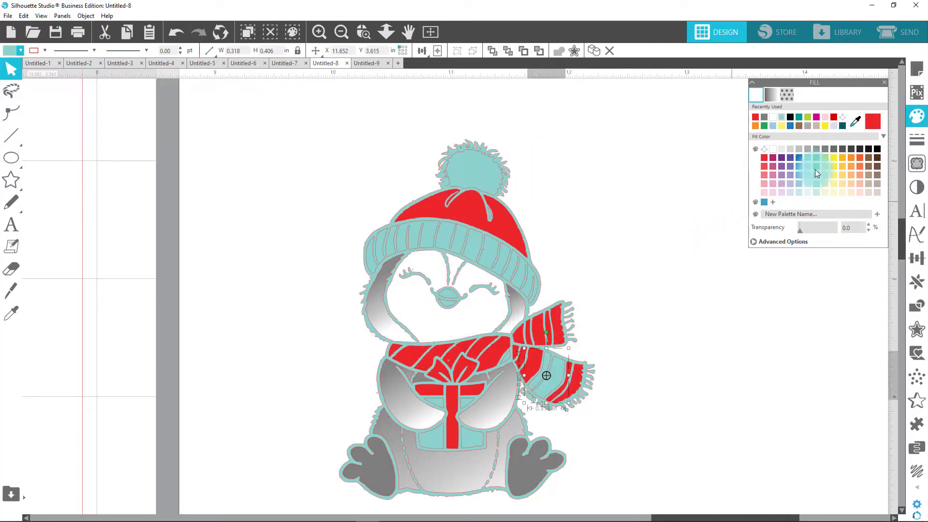
pyautogui.click(755, 117)
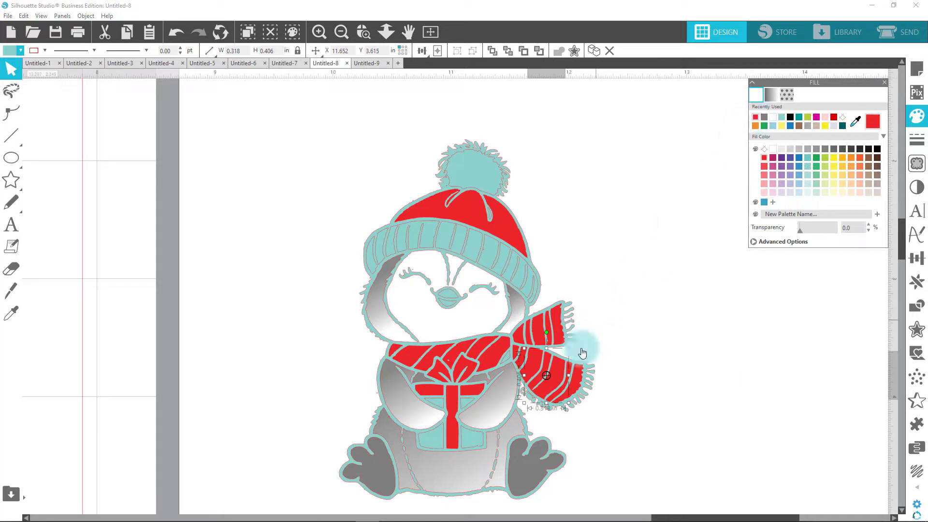
pyautogui.click(714, 325)
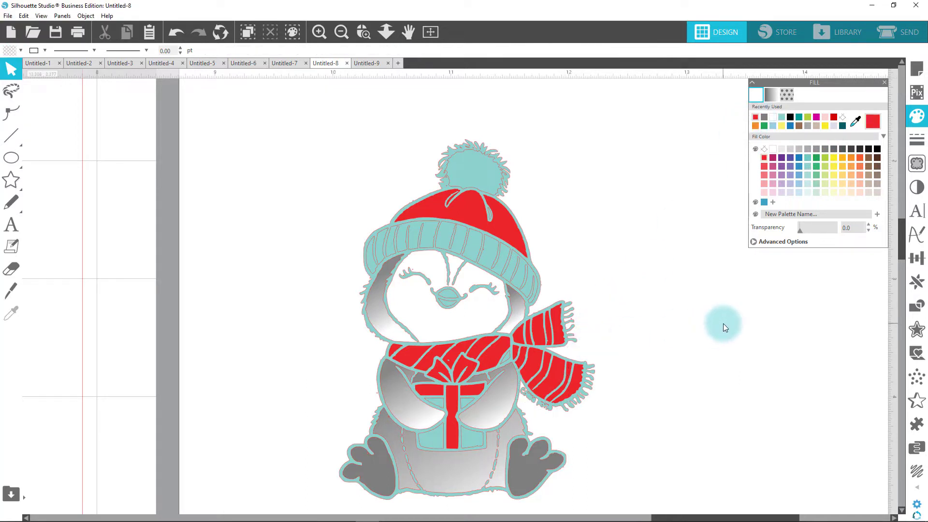
pyautogui.click(508, 359)
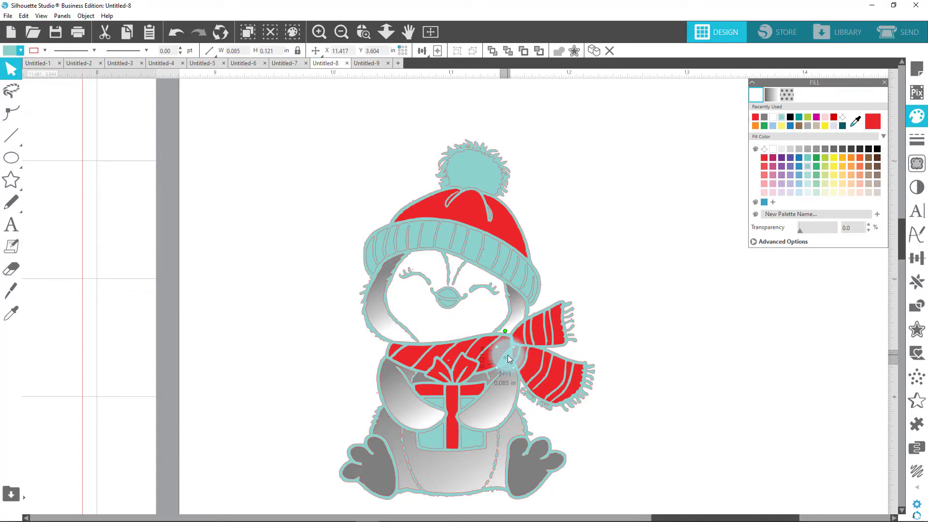
pyautogui.click(872, 122)
pyautogui.click(709, 358)
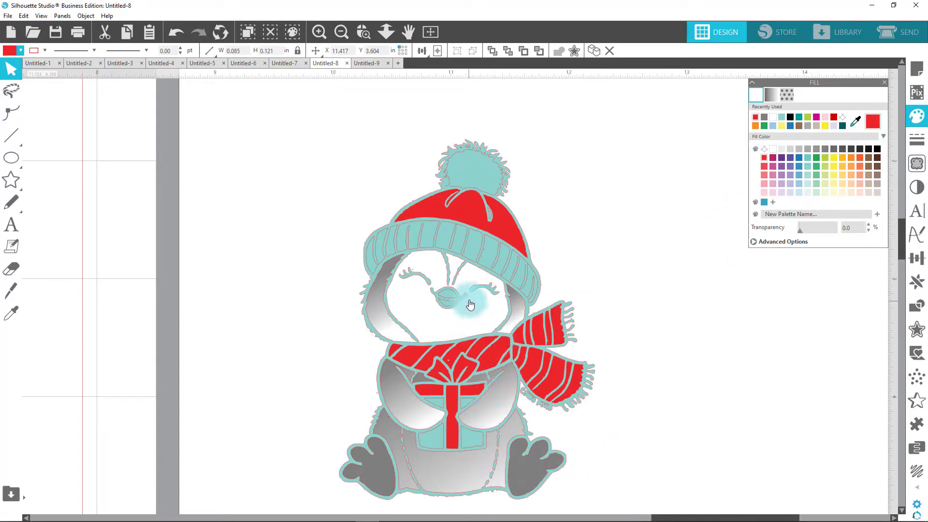
# Step: Select the gift's box pieces around the ribbon and browse the pattern fills to the Patterns group
pyautogui.click(437, 441)
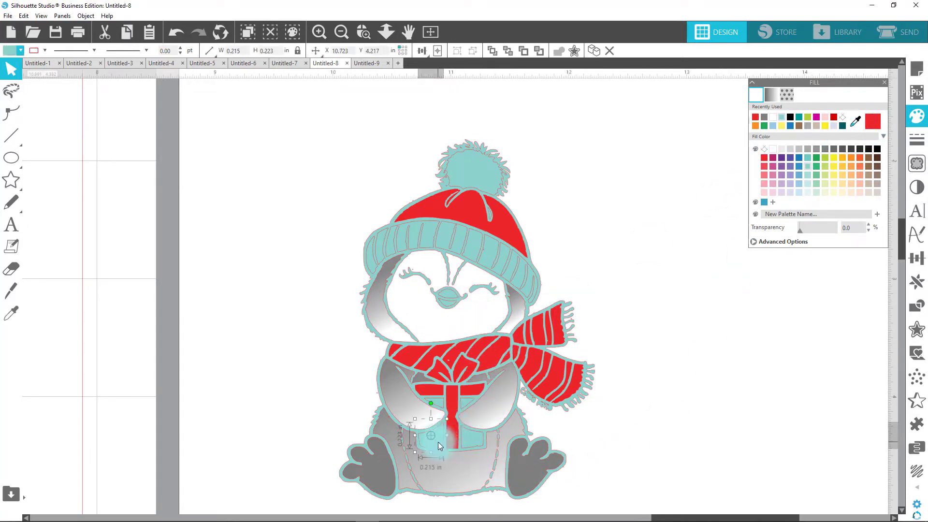
pyautogui.keyDown('shift'); pyautogui.click(449, 397); pyautogui.keyUp('shift')
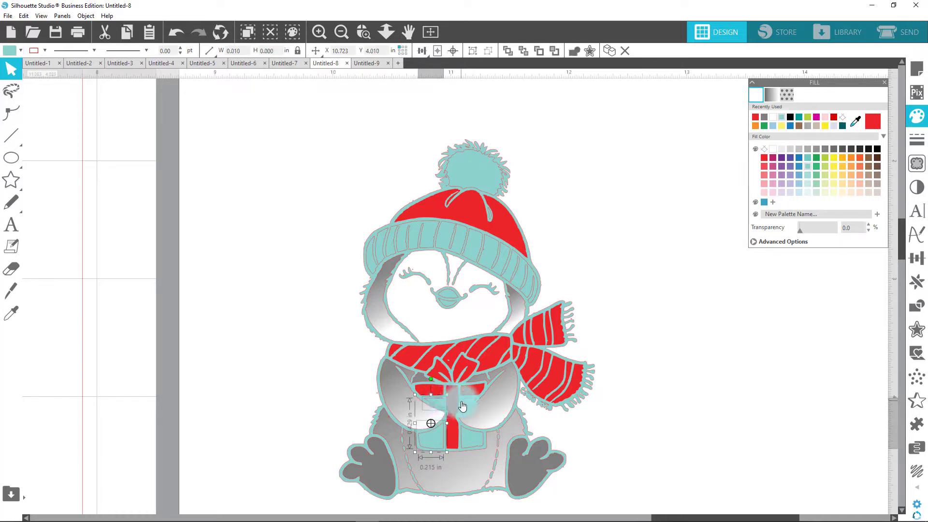
pyautogui.keyDown('shift'); pyautogui.click(472, 443); pyautogui.keyUp('shift')
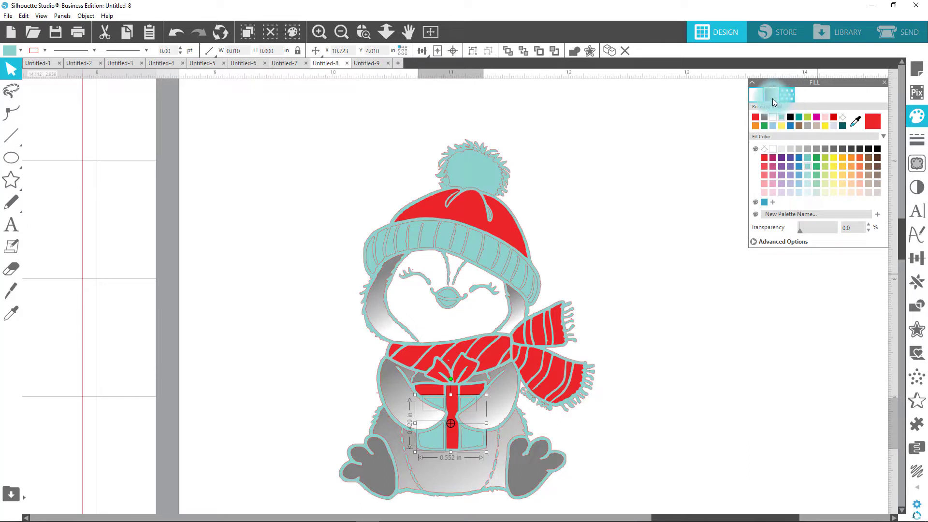
pyautogui.click(917, 118)
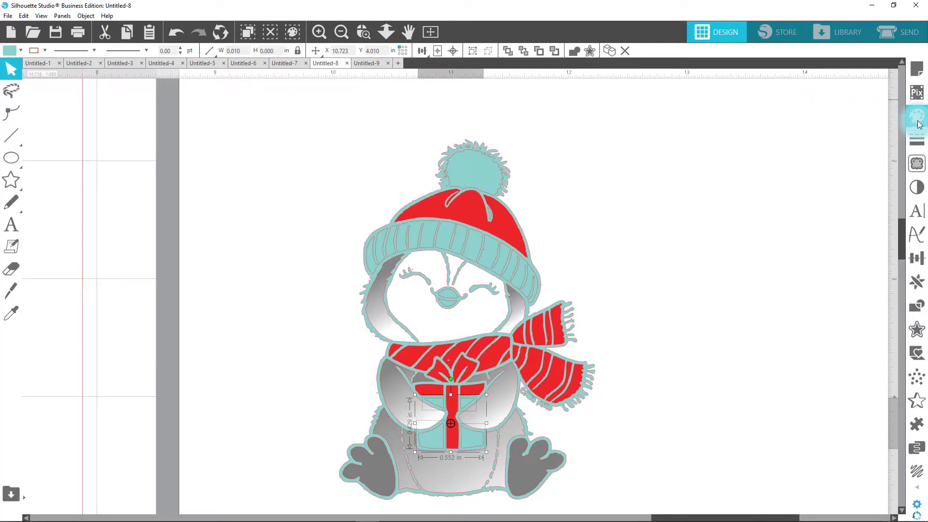
pyautogui.click(917, 118)
pyautogui.click(787, 95)
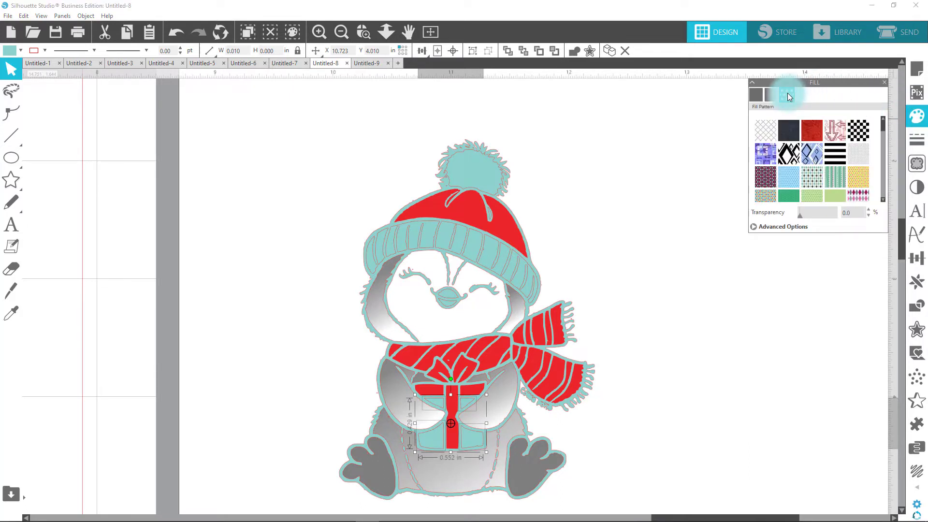
pyautogui.scroll(-10, 844, 156)
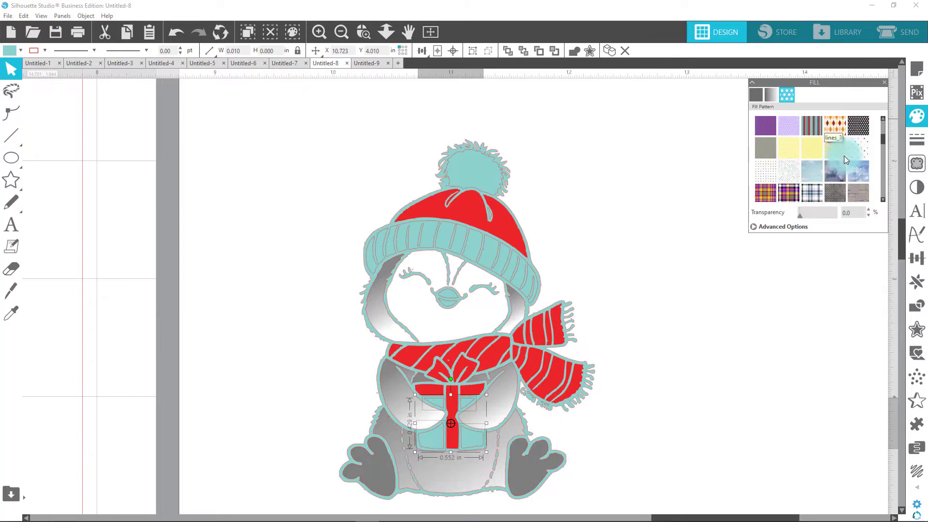
pyautogui.scroll(-1, 845, 165)
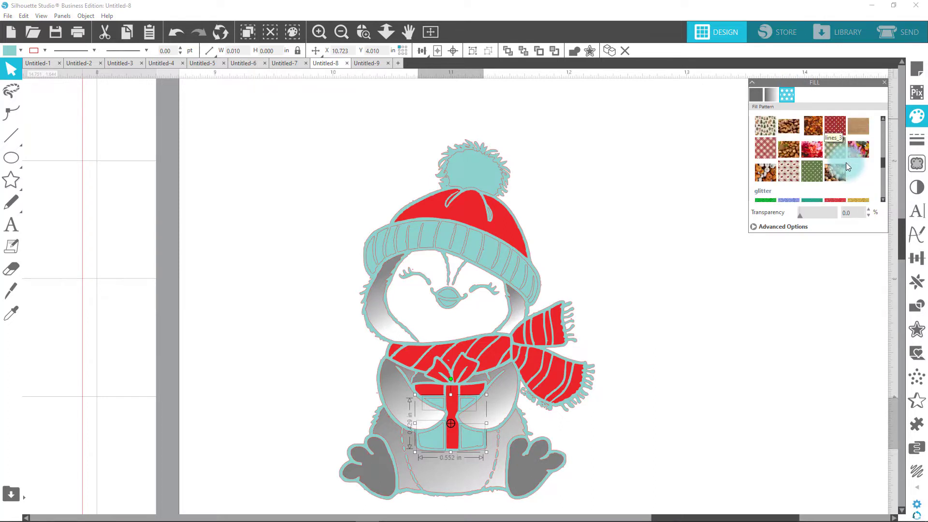
pyautogui.scroll(-4, 846, 163)
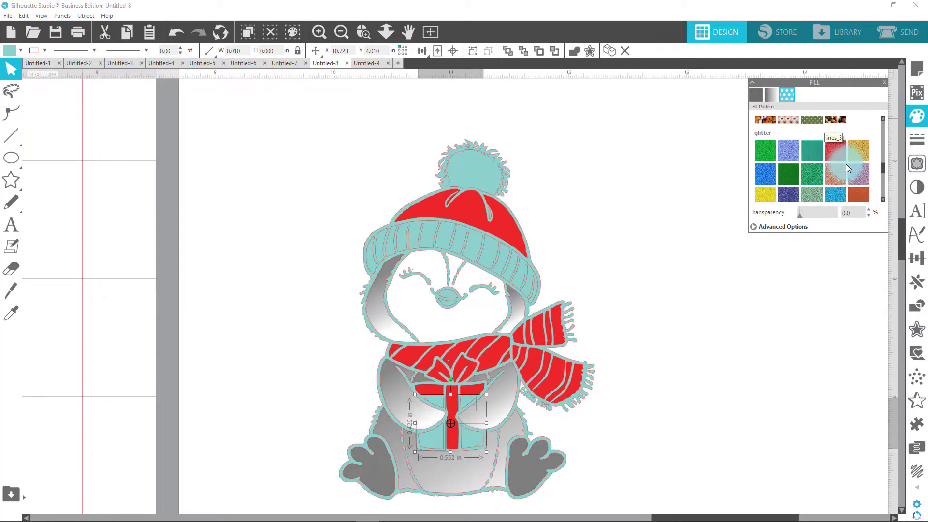
pyautogui.scroll(-2, 845, 163)
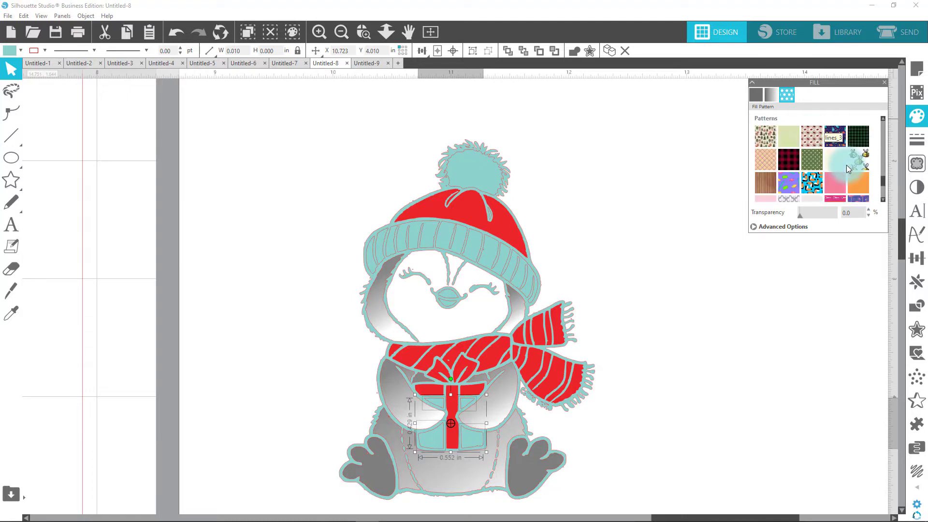
# Step: Try the dark red plaid, green dotted, red dotted and woodland NaturalWoodlandFriendsPaper-1 patterns on the gift's box pieces
pyautogui.click(790, 160)
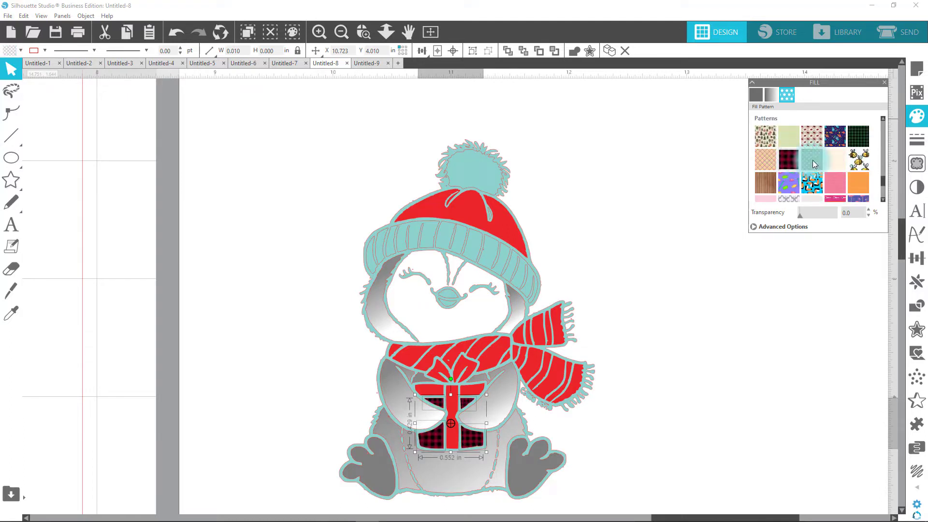
pyautogui.click(812, 161)
pyautogui.scroll(-4, 845, 172)
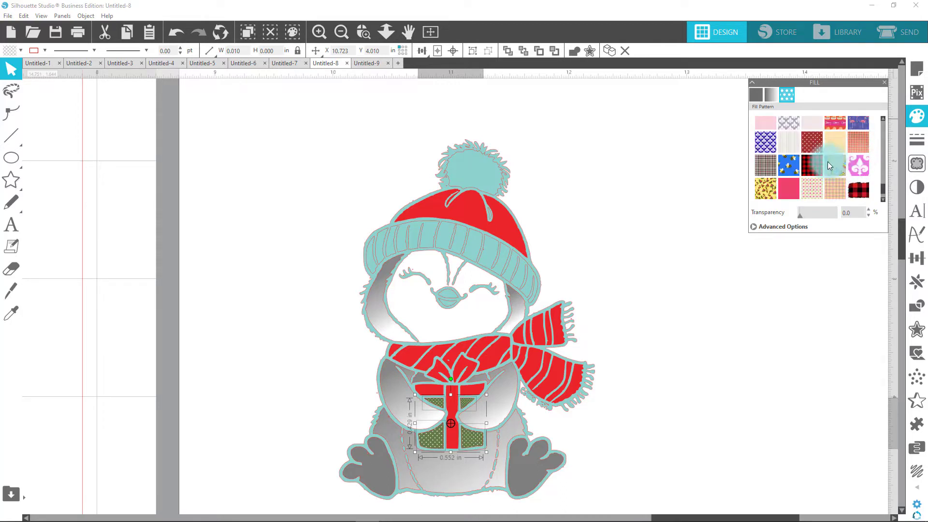
pyautogui.click(814, 150)
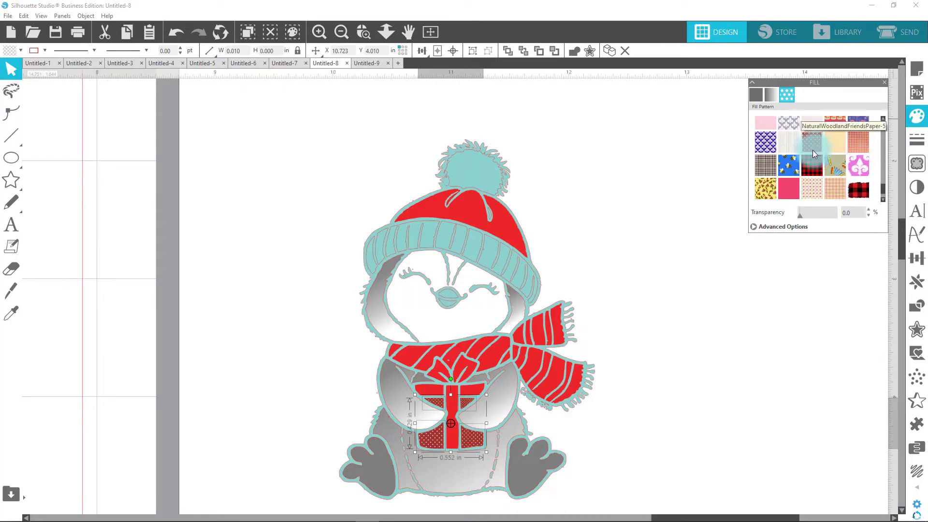
pyautogui.scroll(-1, 848, 194)
pyautogui.click(848, 199)
pyautogui.scroll(-1, 848, 198)
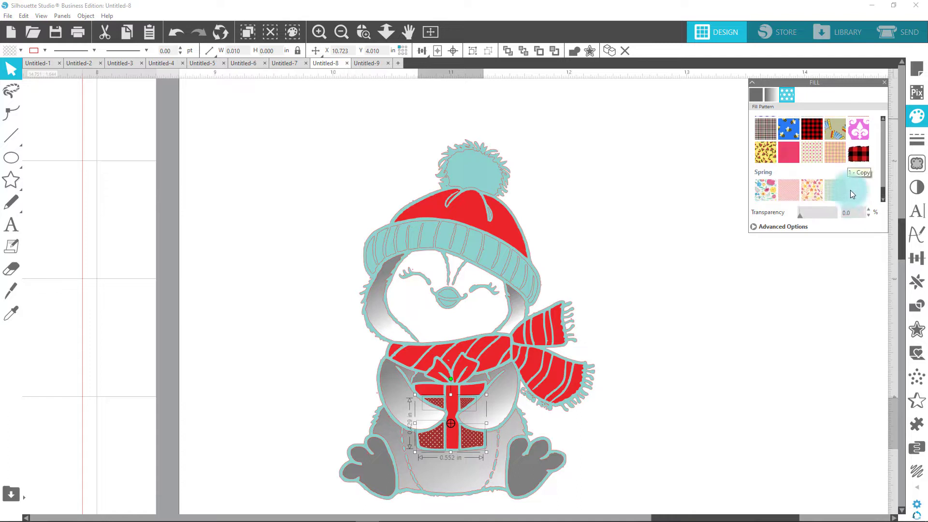
pyautogui.scroll(-3, 856, 193)
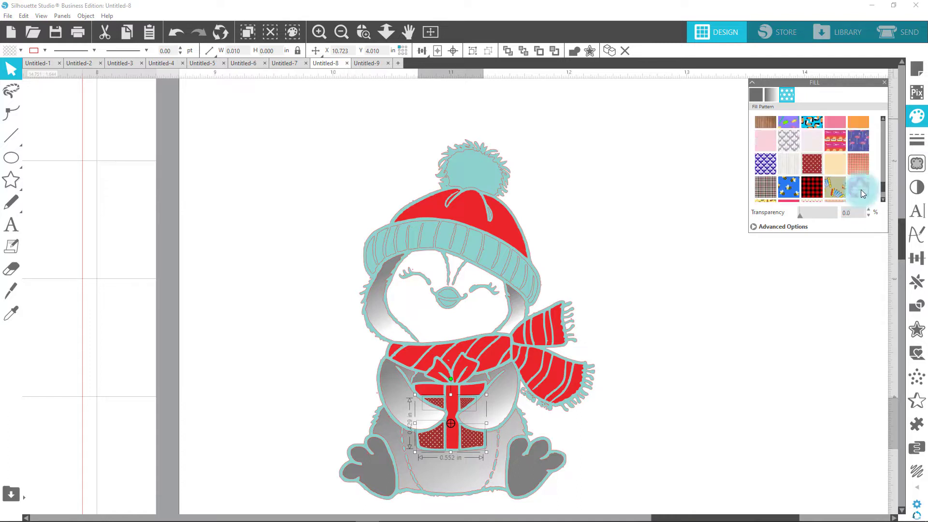
pyautogui.scroll(4, 862, 193)
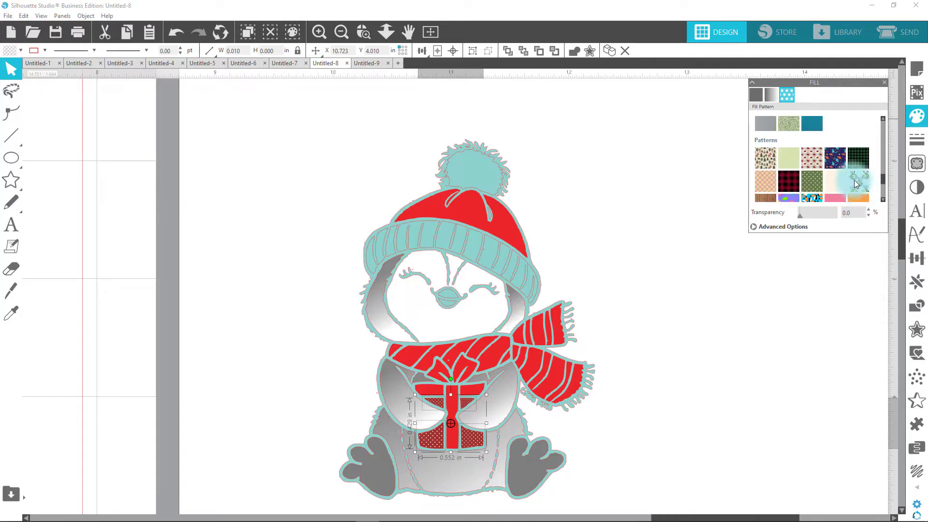
pyautogui.click(770, 159)
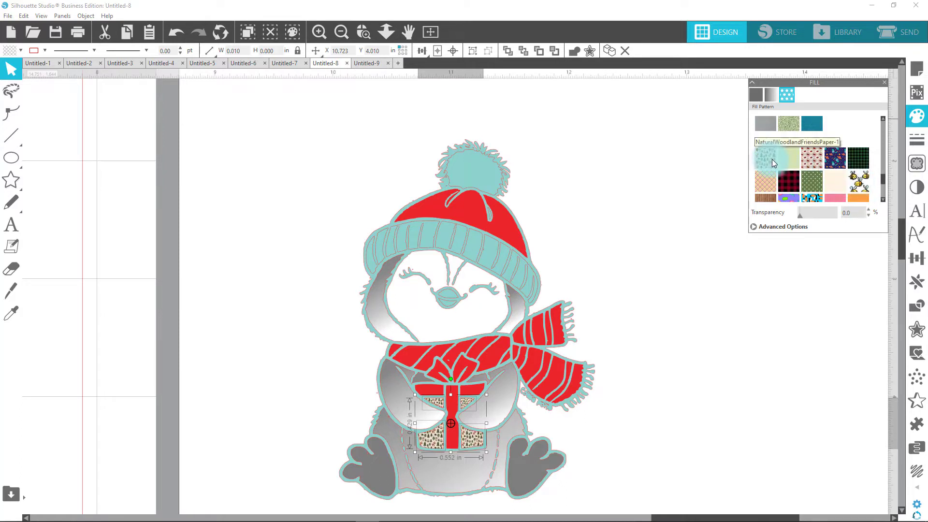
# Step: Fill the gift's box pieces with the green dotted pattern and deselect them
pyautogui.click(815, 184)
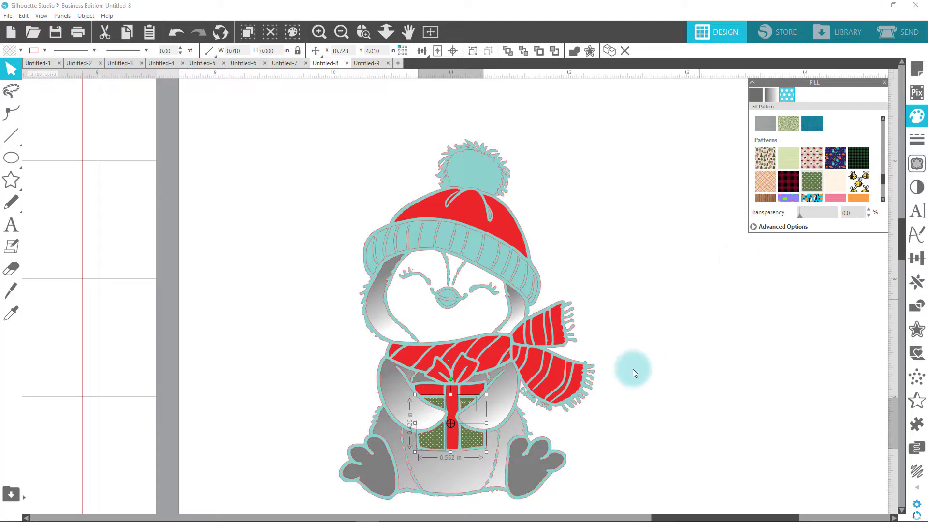
pyautogui.click(662, 366)
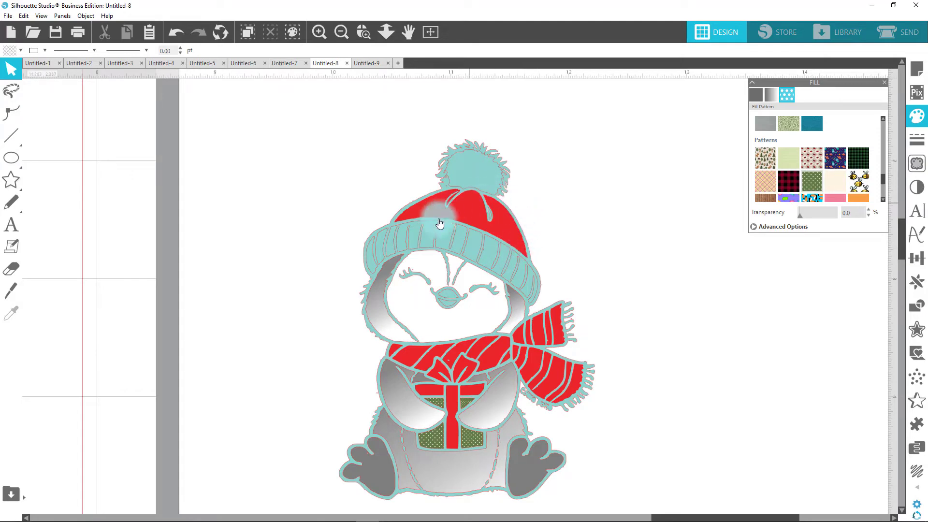
# Step: Fill all sections of the hat's ribbed brim, including the missed middle section, with the green dotted pattern and deselect them
pyautogui.click(371, 262)
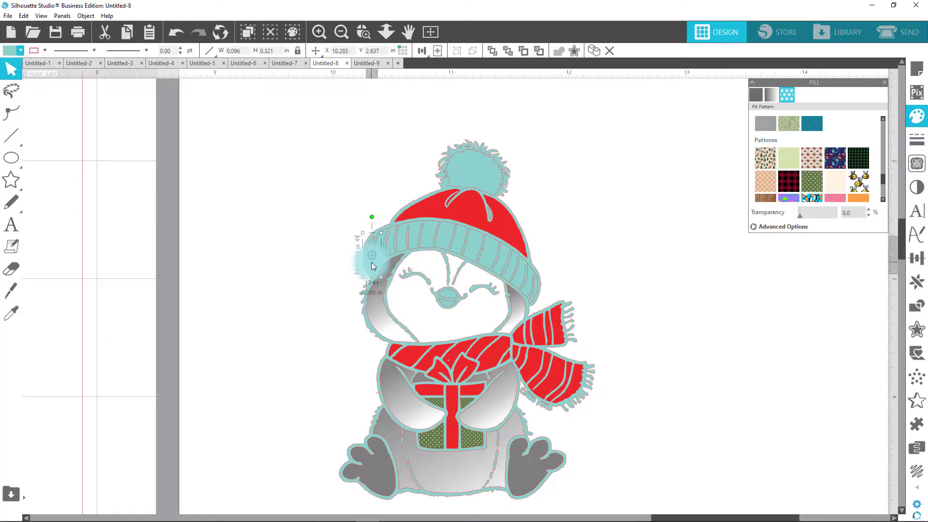
pyautogui.keyDown('shift'); pyautogui.click(409, 246); pyautogui.keyUp('shift')
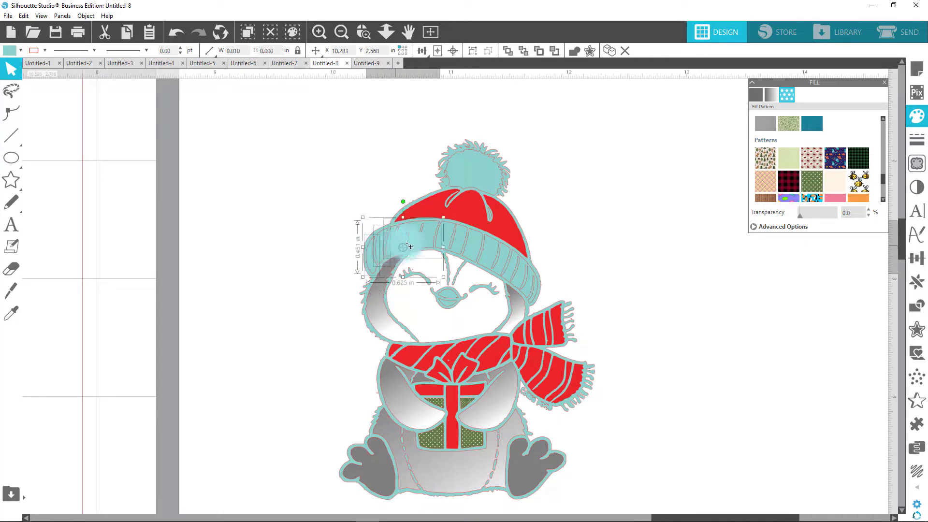
pyautogui.keyDown('shift'); pyautogui.click(451, 239); pyautogui.keyUp('shift')
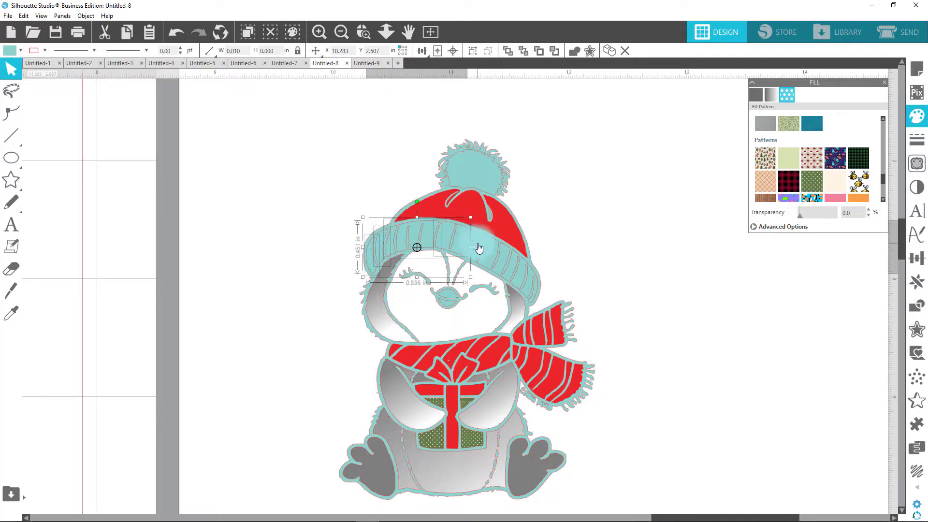
pyautogui.keyDown('shift'); pyautogui.click(500, 249); pyautogui.keyUp('shift')
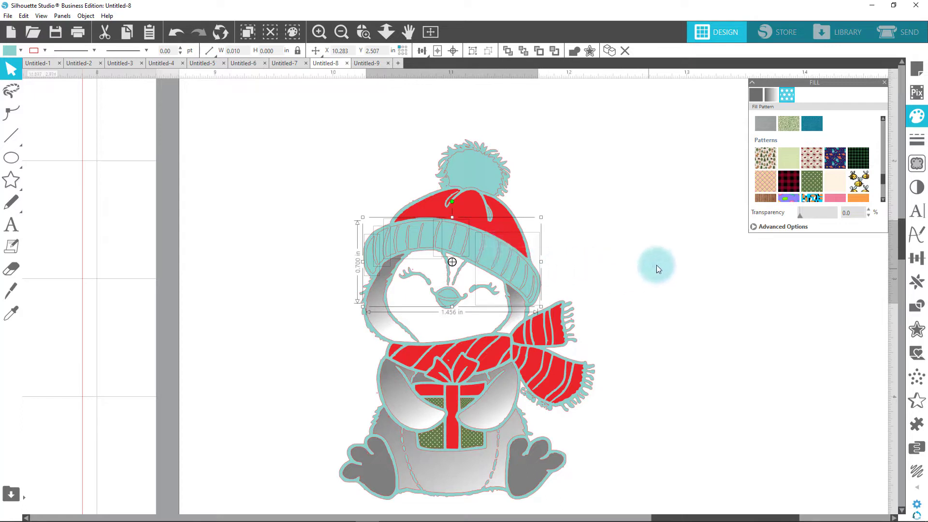
pyautogui.click(809, 185)
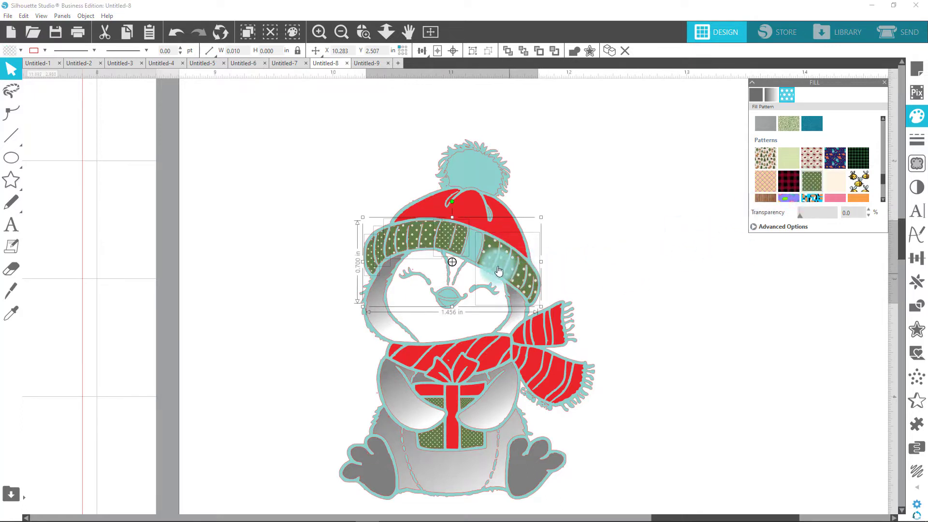
pyautogui.click(471, 246)
pyautogui.click(809, 186)
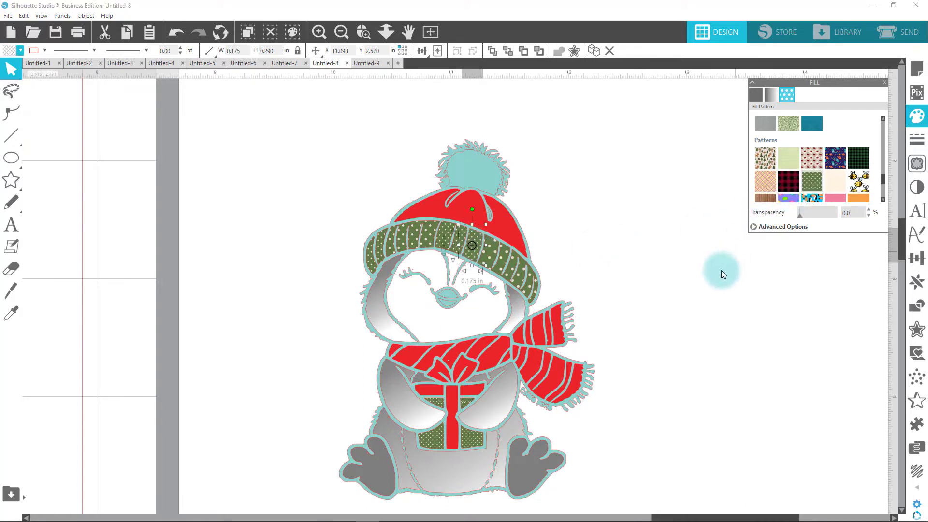
pyautogui.press('Escape')
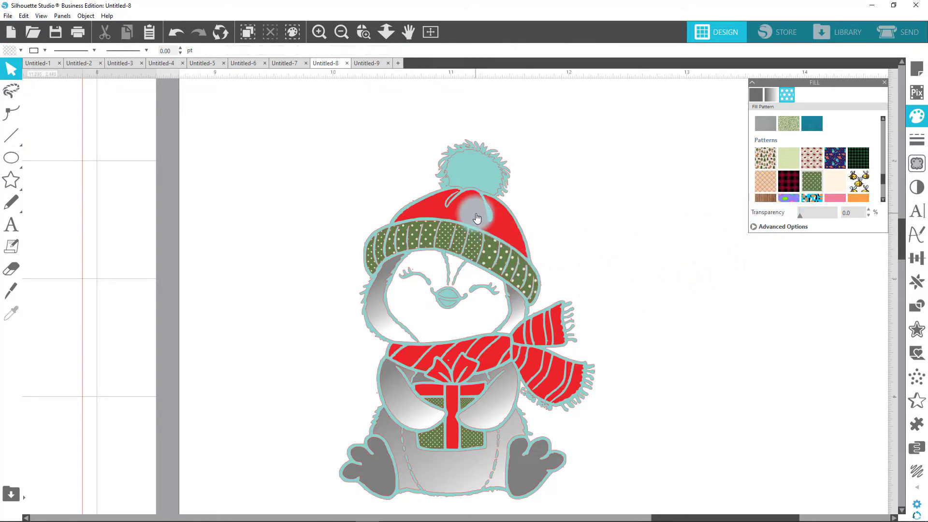
# Step: Fill the hat's crown with the green and black plaid pattern and the inside of the pom-pom with white
pyautogui.click(477, 217)
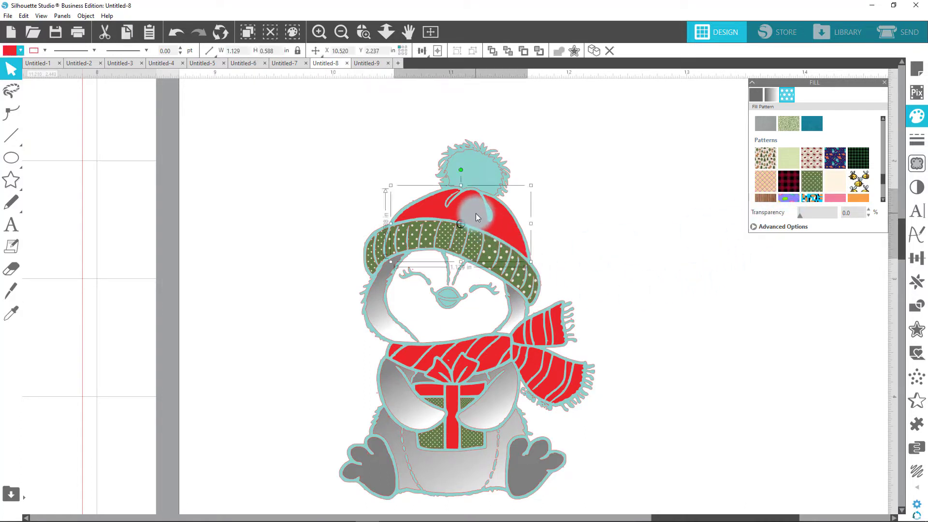
pyautogui.click(858, 163)
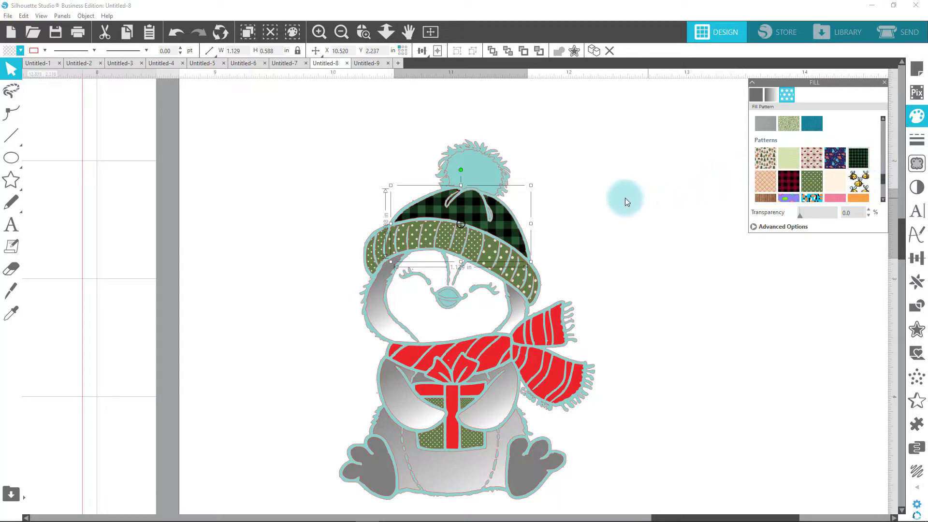
pyautogui.click(483, 177)
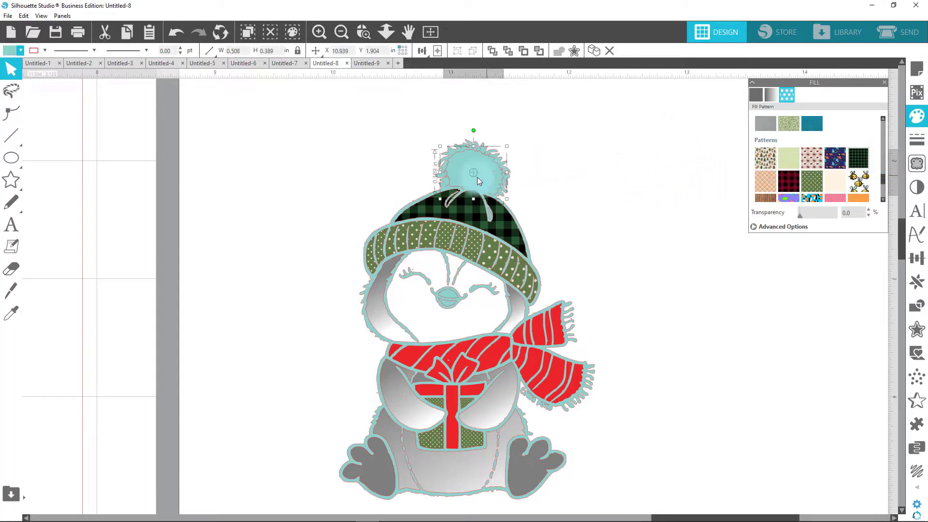
pyautogui.click(12, 52)
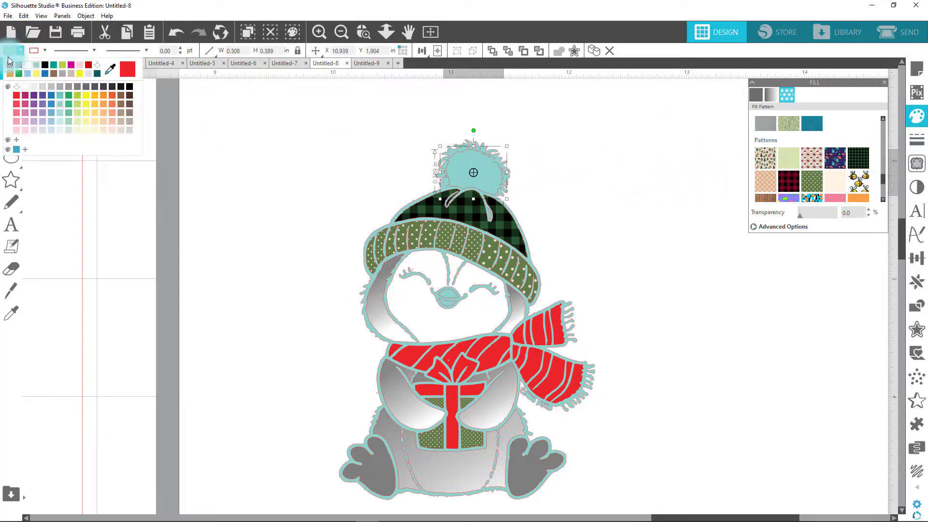
pyautogui.click(28, 69)
pyautogui.click(481, 118)
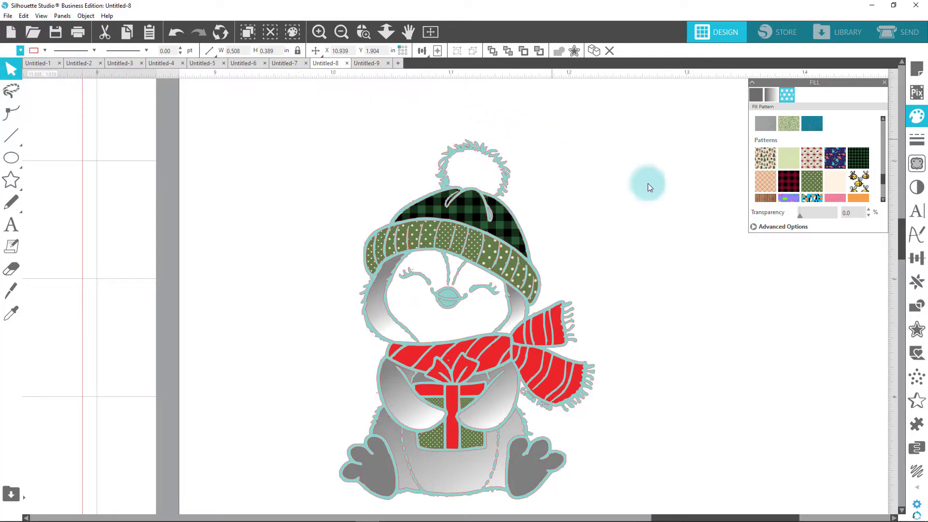
pyautogui.click(408, 252)
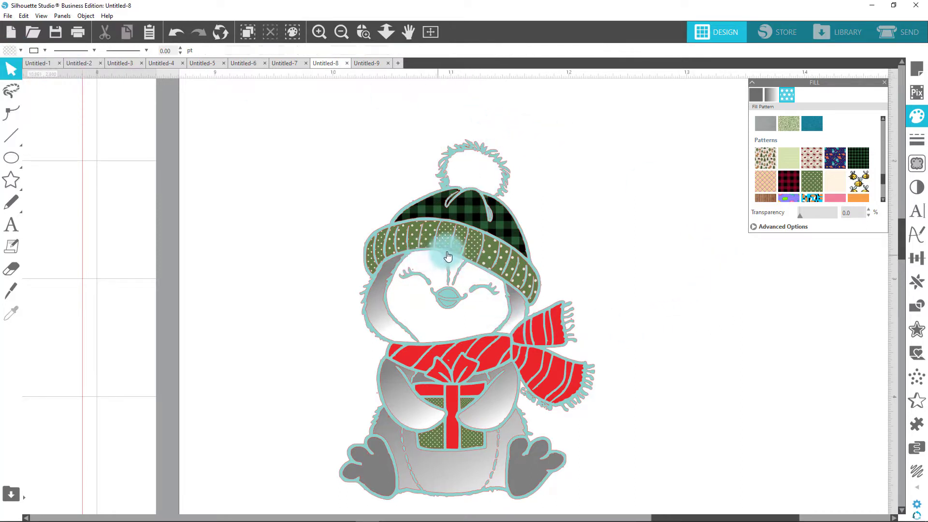
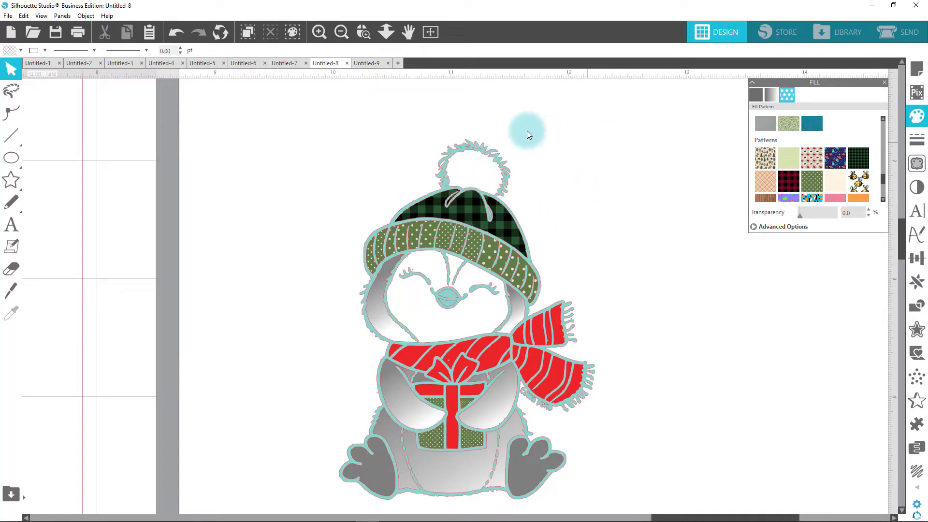
# Step: Fill the penguin's main outline piece with black and deselect it
pyautogui.click(470, 135)
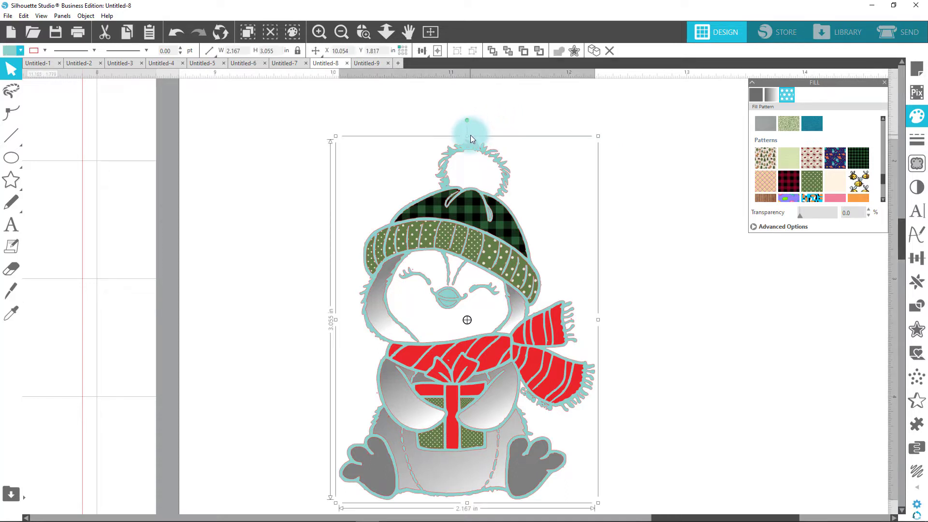
pyautogui.click(563, 109)
pyautogui.click(488, 154)
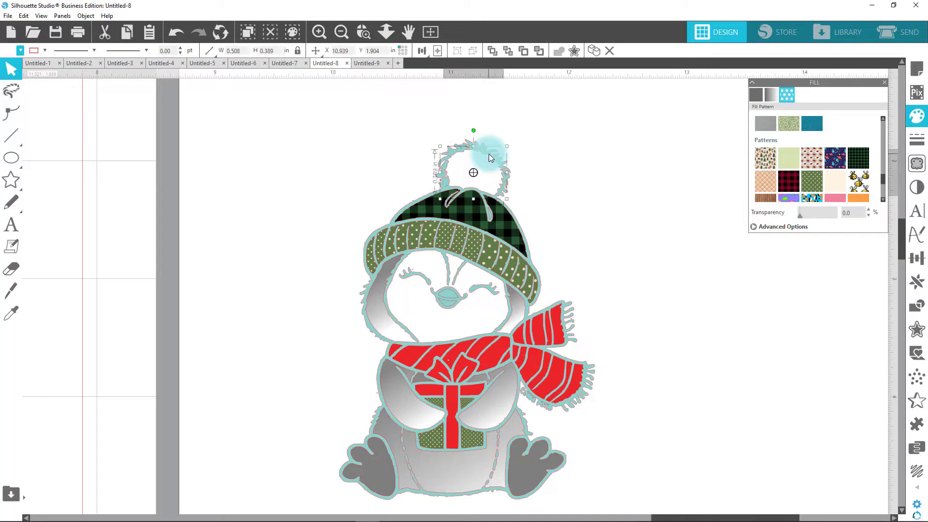
pyautogui.click(511, 88)
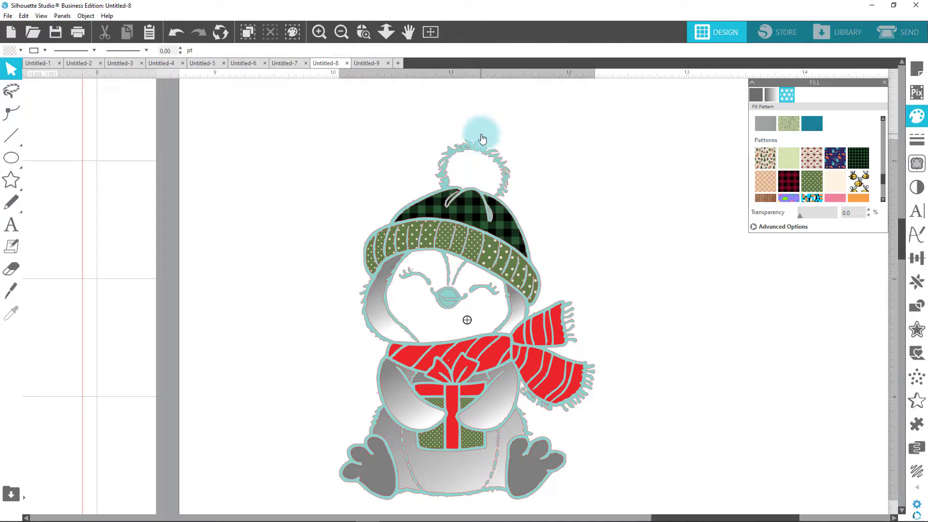
pyautogui.click(481, 139)
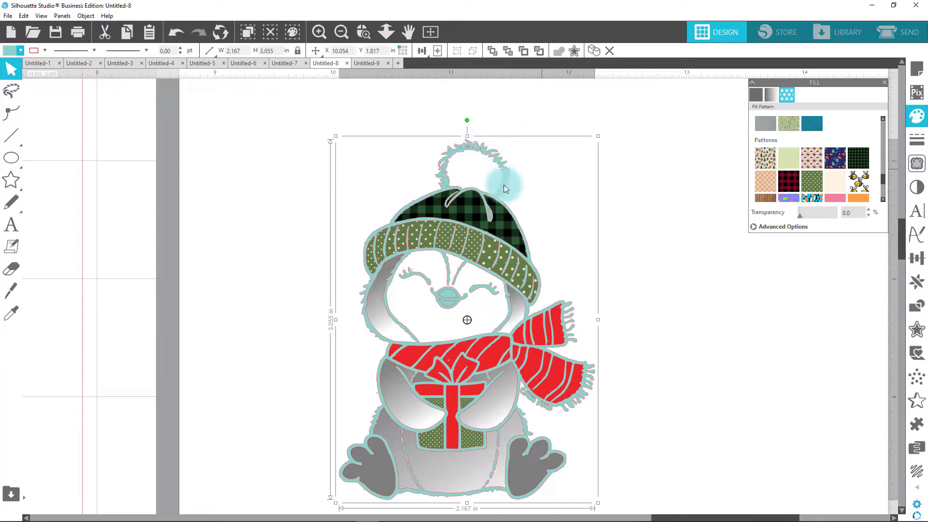
pyautogui.click(11, 51)
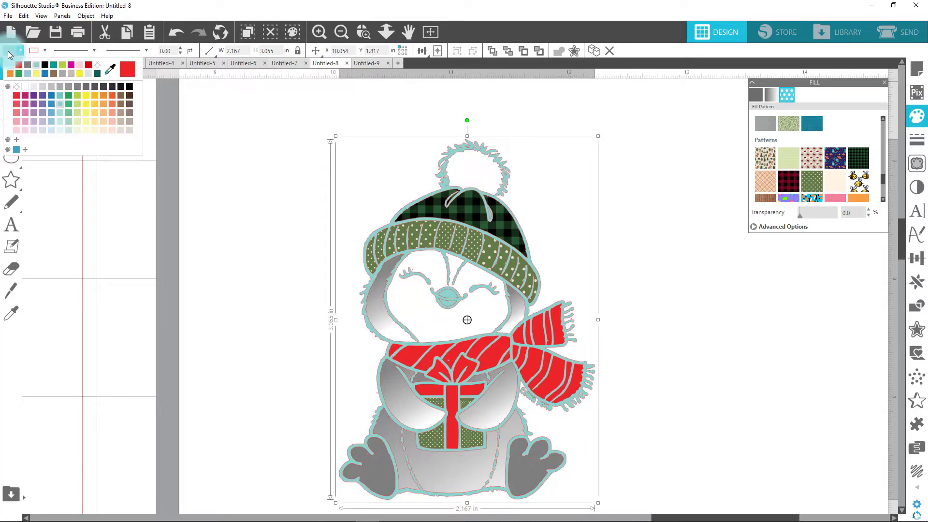
pyautogui.click(130, 86)
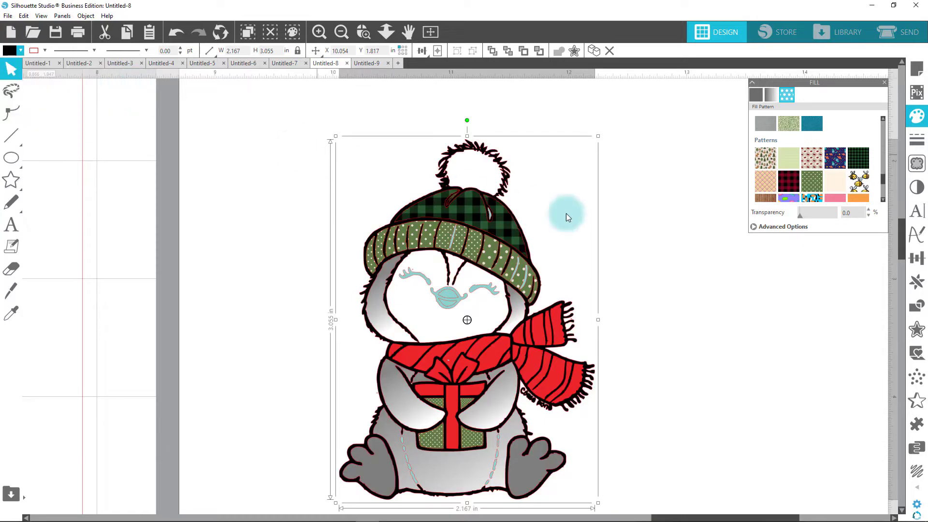
pyautogui.click(627, 236)
pyautogui.scroll(-3, 646, 247)
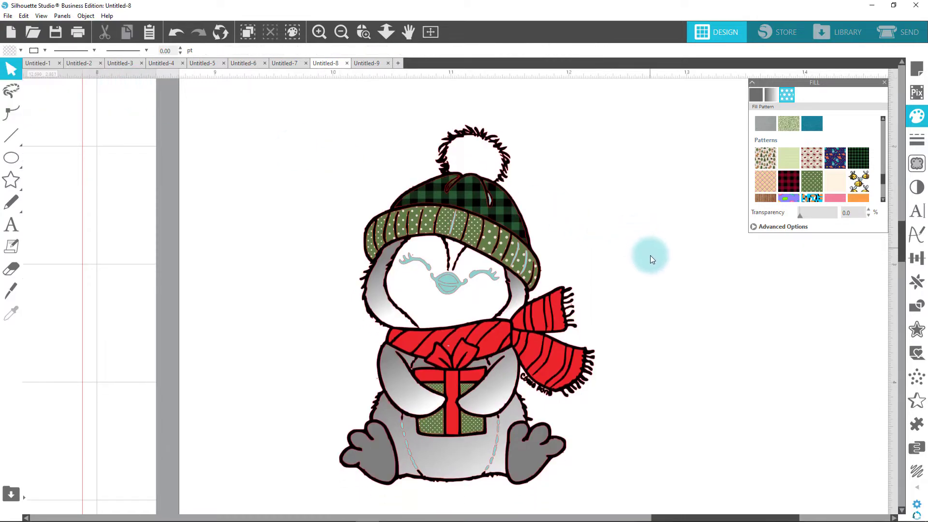
# Step: Subtract the teal crease line from the small-dotted middle section of the hat brim
pyautogui.scroll(-1, 651, 271)
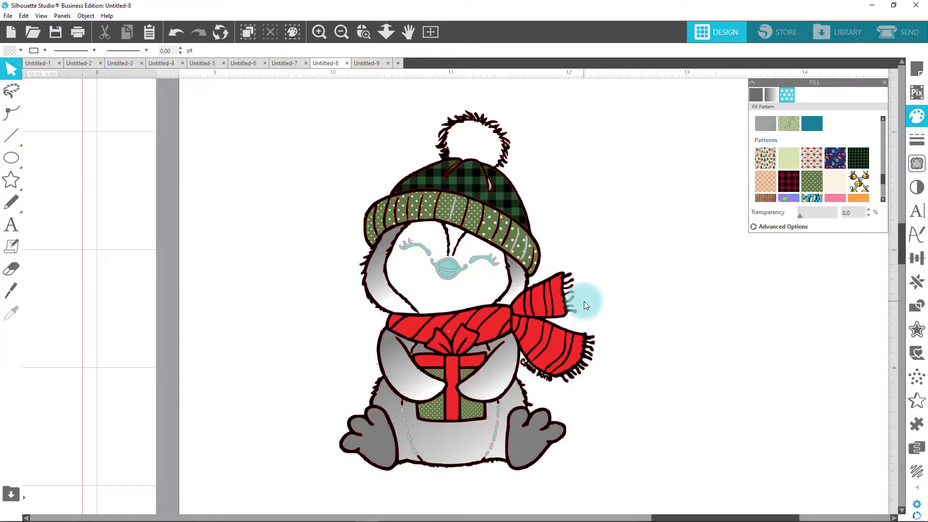
pyautogui.click(454, 207)
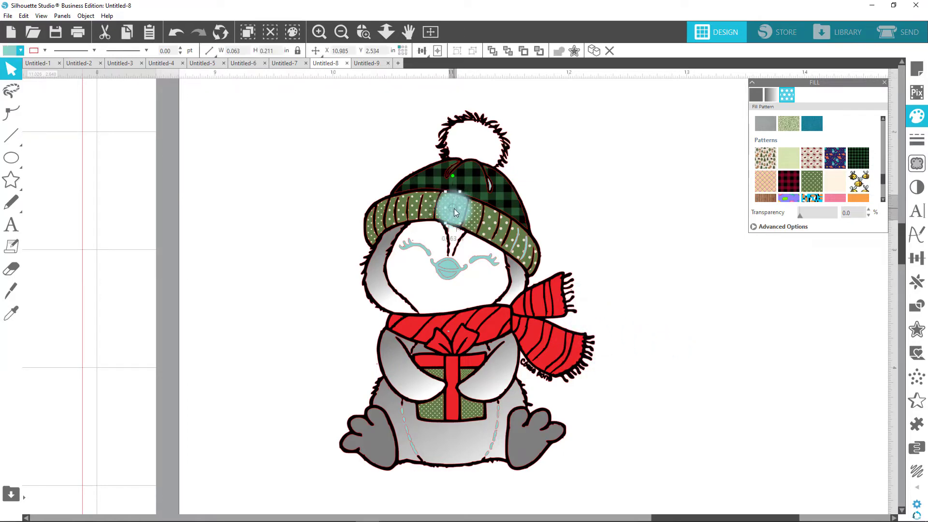
pyautogui.moveTo(454, 208); pyautogui.dragTo(461, 205)
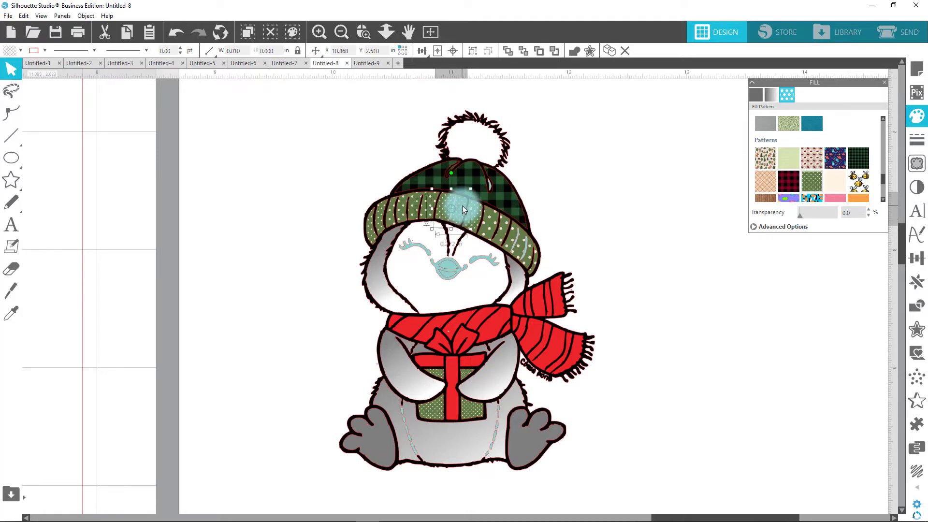
pyautogui.click(913, 314)
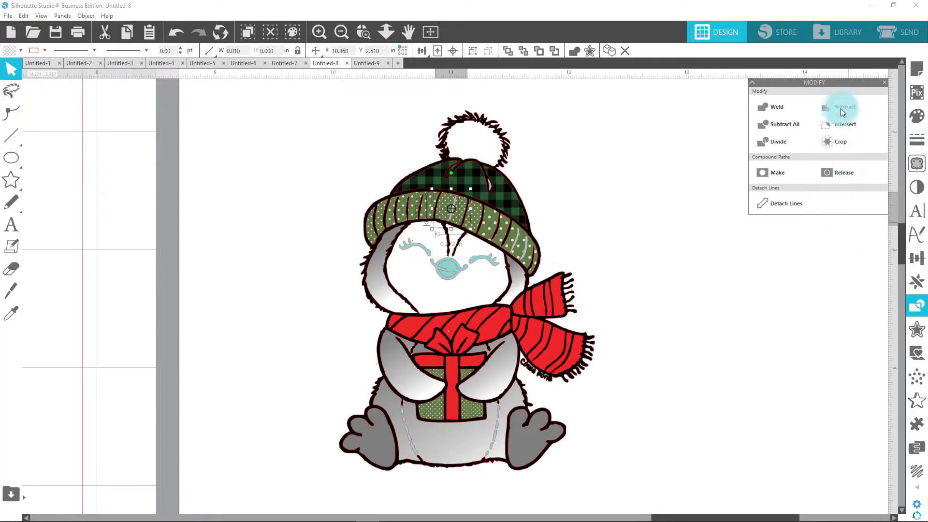
pyautogui.click(841, 108)
pyautogui.click(694, 219)
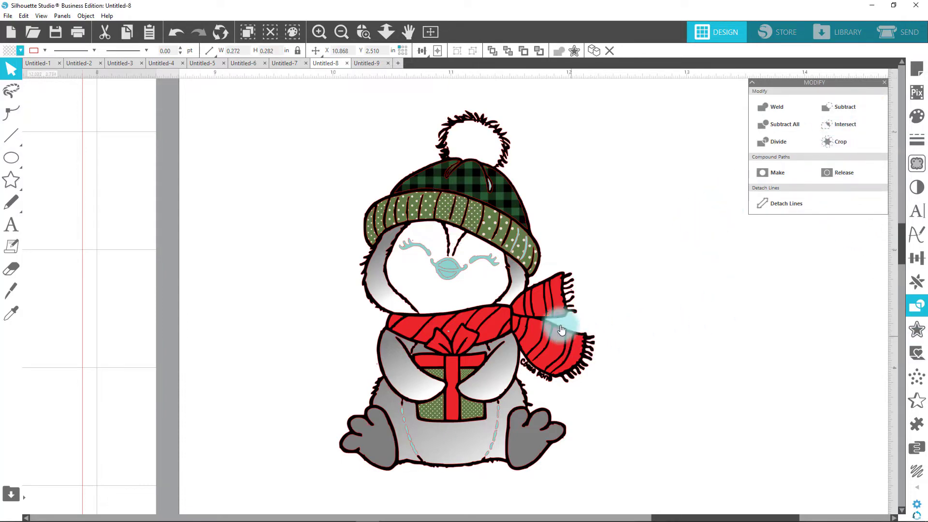
pyautogui.click(408, 162)
# Step: Subtract the first teal crease line from the large-dotted brim section on the hat's right side
pyautogui.click(361, 32)
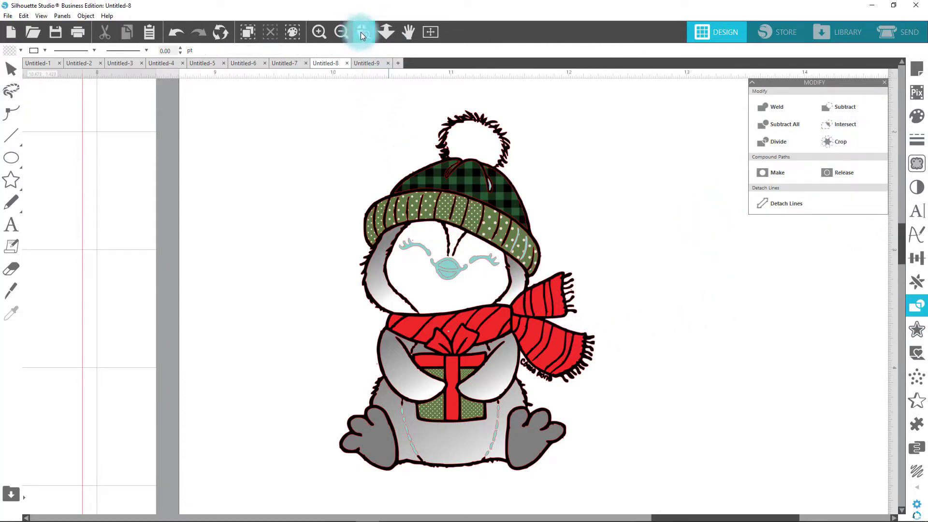
pyautogui.moveTo(495, 200); pyautogui.dragTo(588, 309)
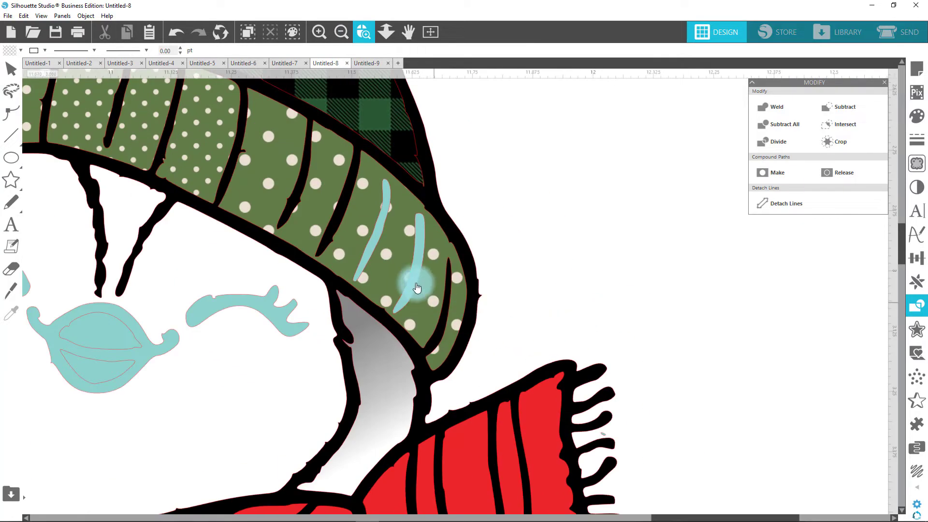
pyautogui.click(372, 231)
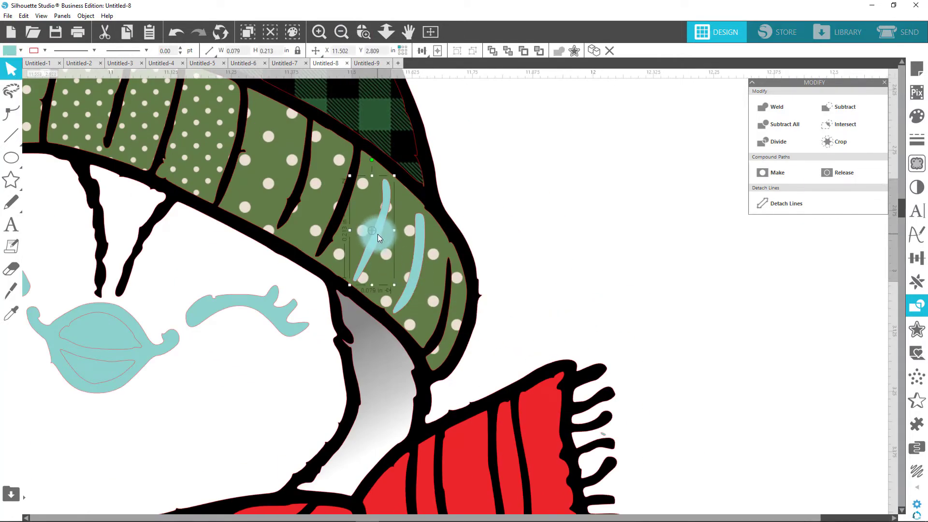
pyautogui.click(404, 214)
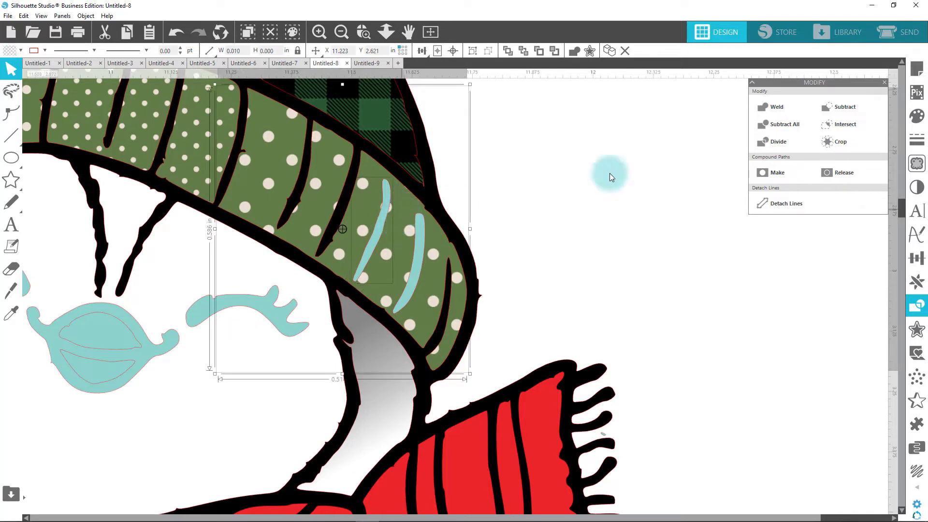
pyautogui.click(862, 103)
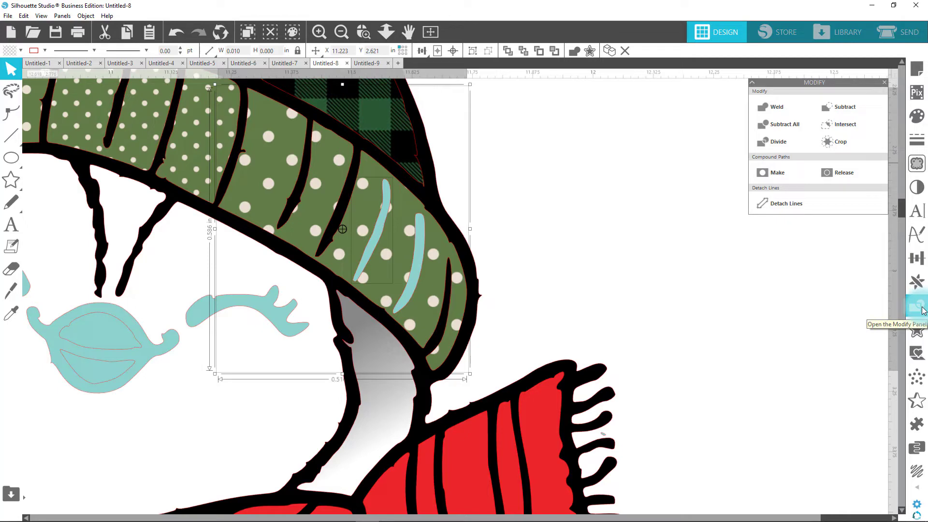
pyautogui.click(847, 182)
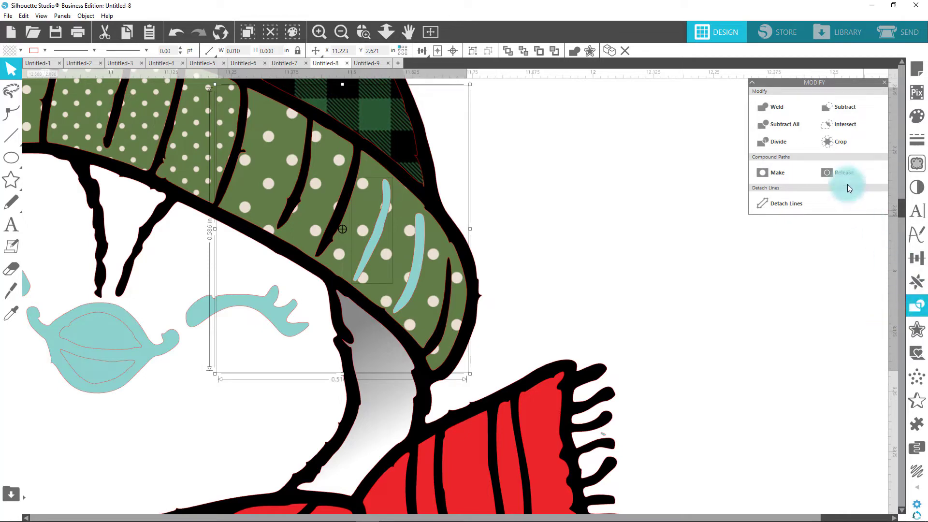
pyautogui.click(867, 107)
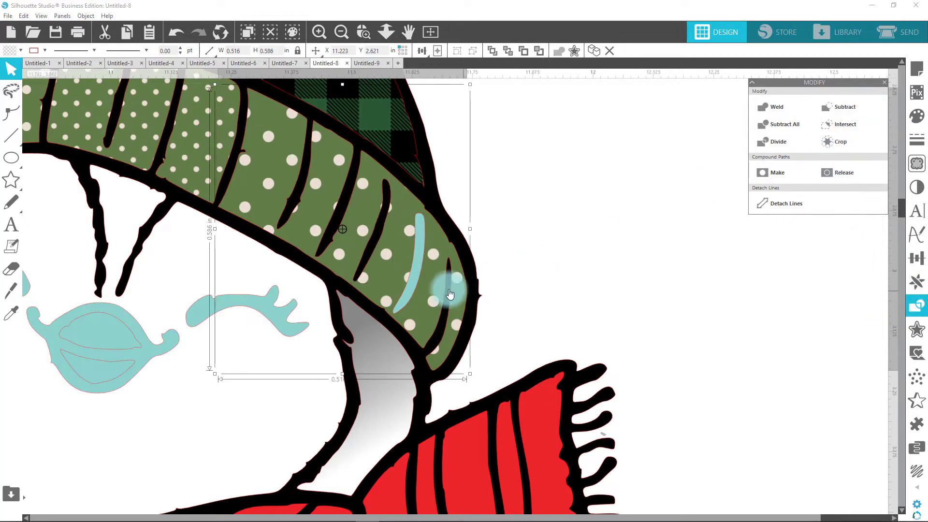
# Step: Subtract the remaining teal crease line from the same large-dotted brim section
pyautogui.click(417, 265)
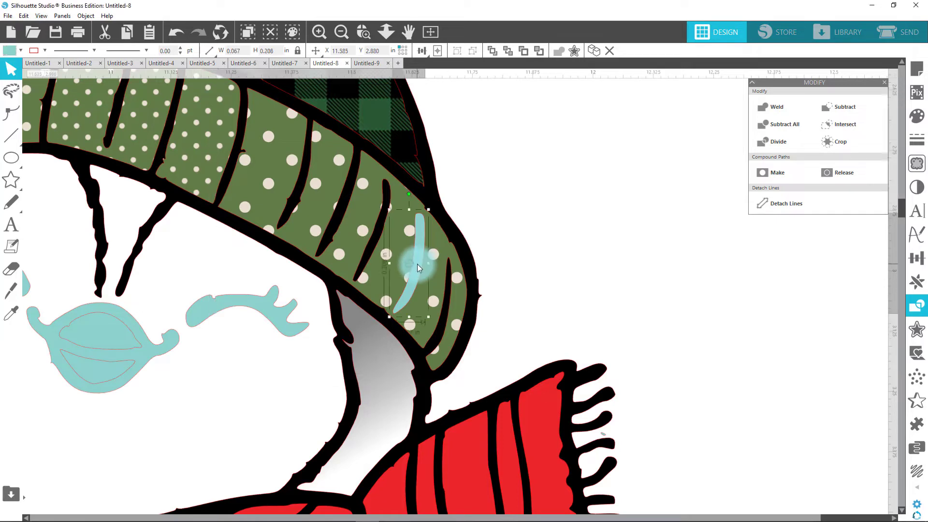
pyautogui.click(441, 243)
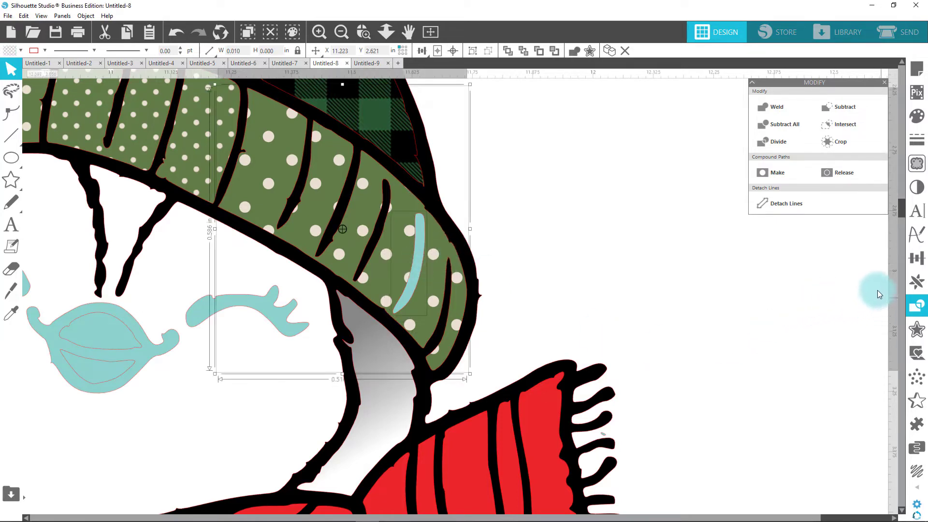
pyautogui.click(867, 108)
# Step: Move the small teal sliver off the plaid part of the hat and delete it
pyautogui.scroll(5, 616, 318)
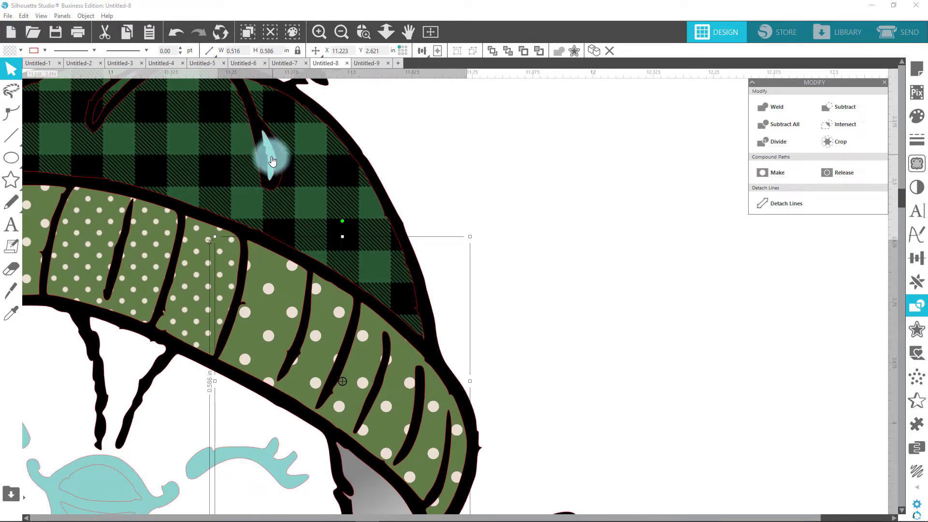
pyautogui.moveTo(269, 153); pyautogui.dragTo(497, 144)
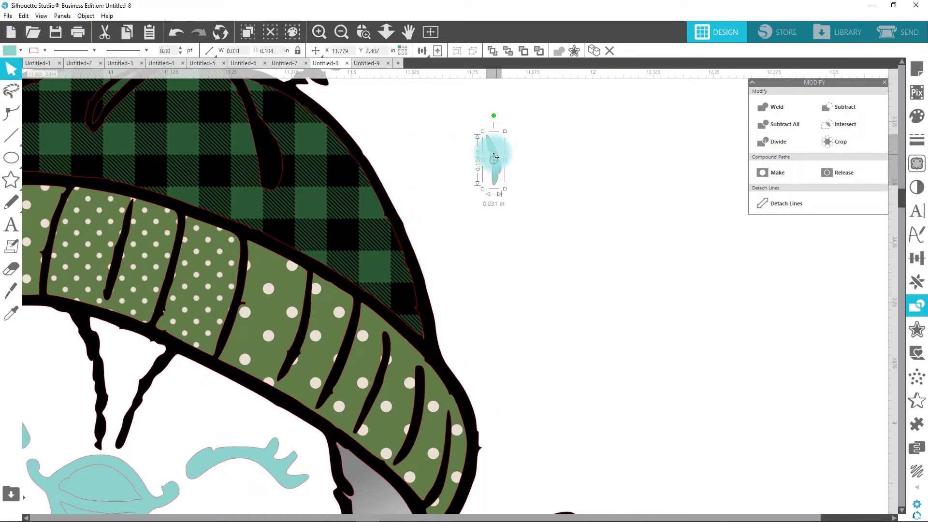
pyautogui.press('Delete')
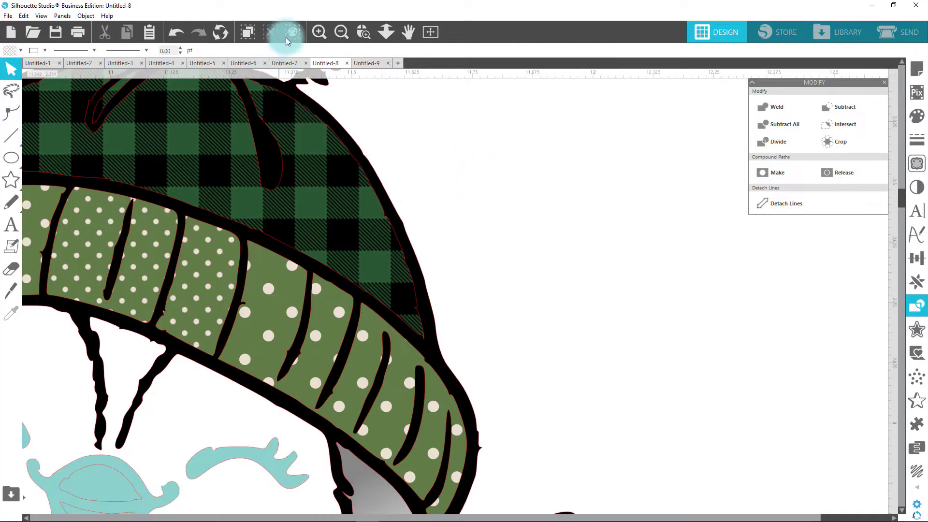
# Step: Subtract the teal closed-eye shape on the left of the penguin's face from the white face shape
pyautogui.click(338, 32)
pyautogui.scroll(-2, 561, 218)
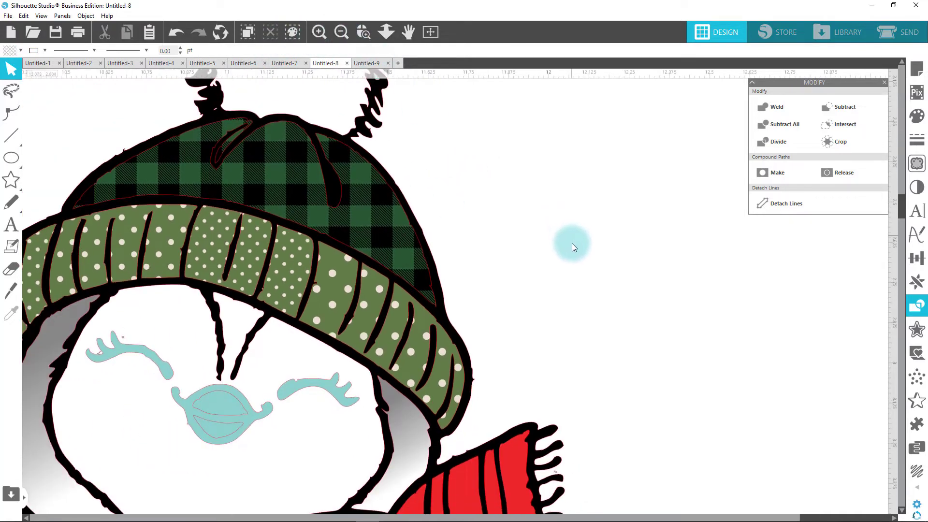
pyautogui.scroll(-1, 515, 298)
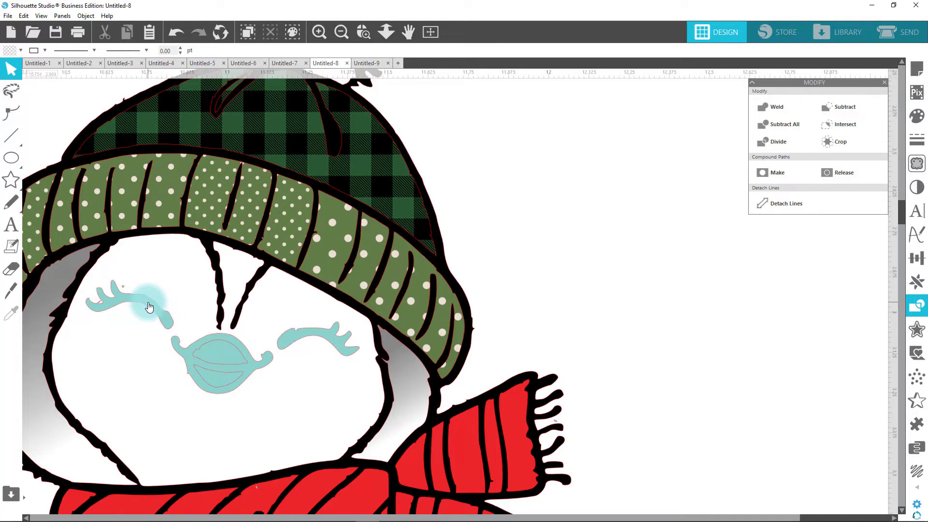
pyautogui.click(149, 307)
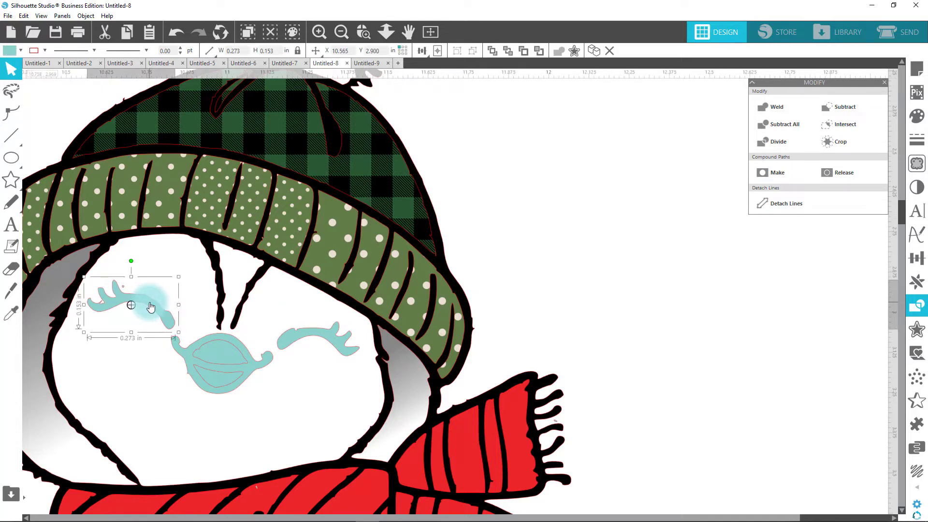
pyautogui.click(150, 266)
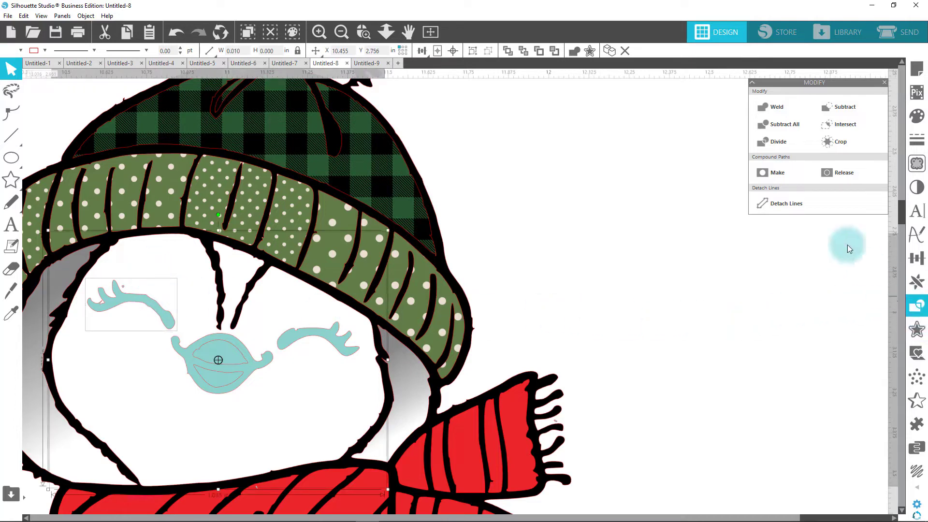
pyautogui.click(845, 110)
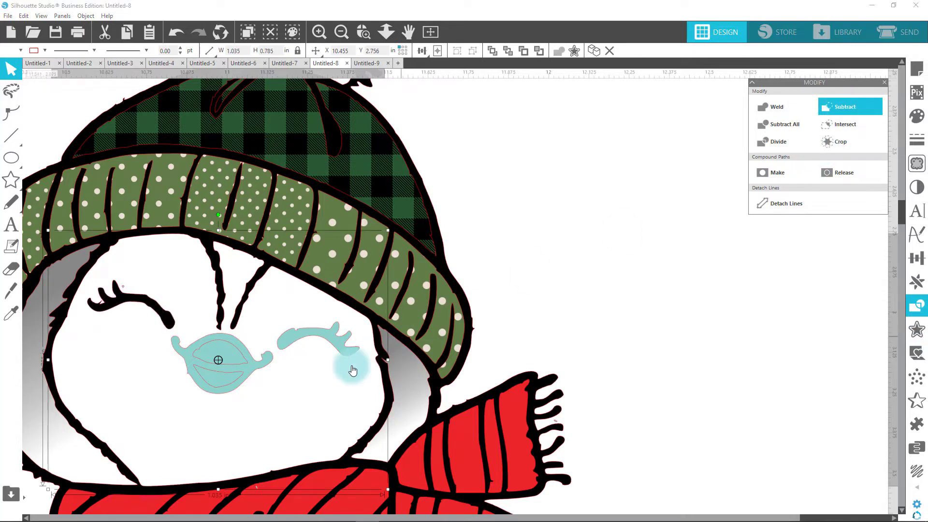
# Step: Subtract the teal closed-eye shape on the right of the penguin's face from the white face shape
pyautogui.click(313, 338)
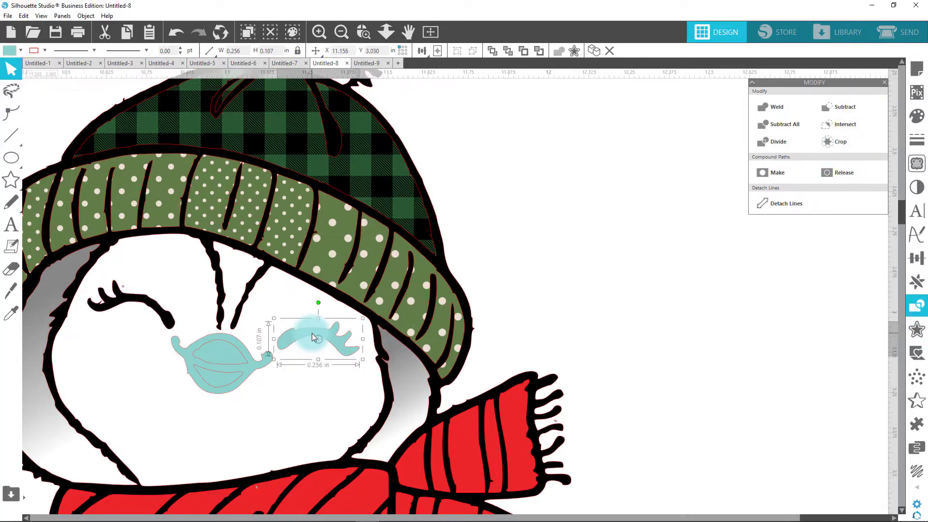
pyautogui.click(289, 297)
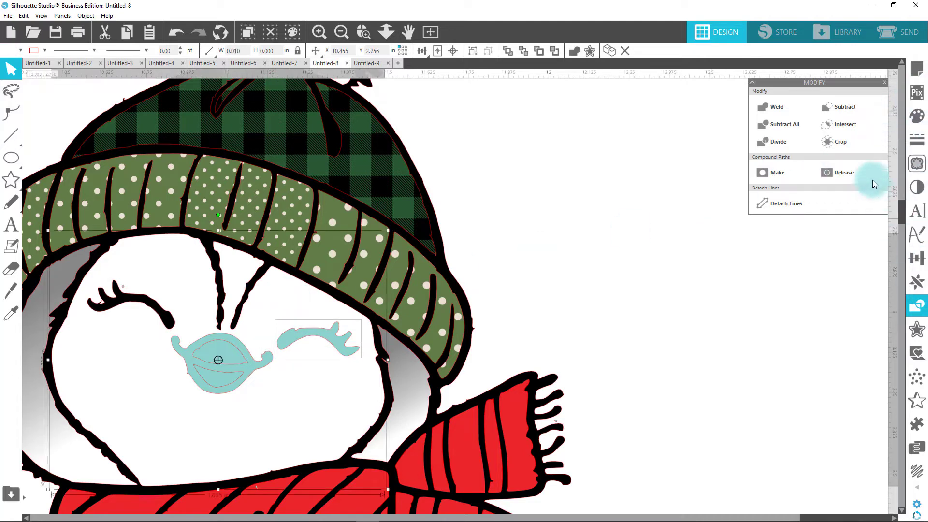
pyautogui.click(869, 115)
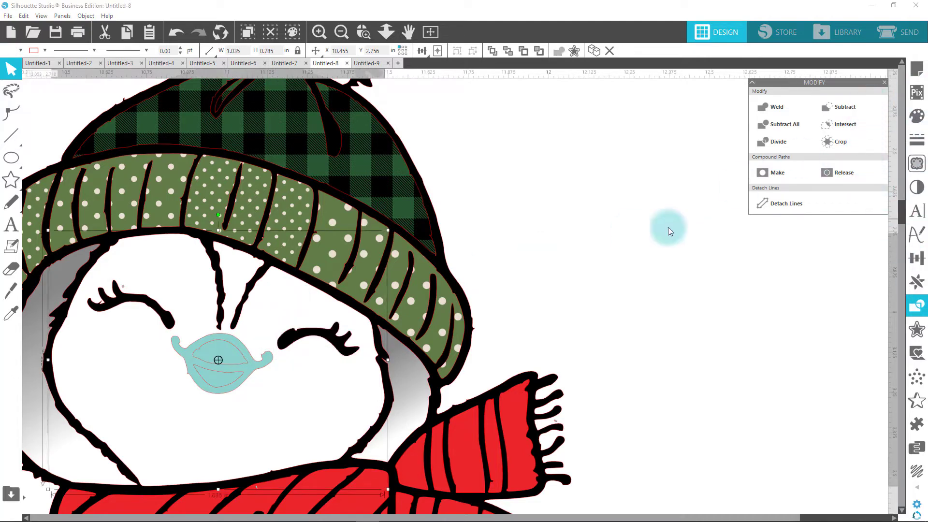
# Step: Subtract the teal beak-and-smile outline shape from the white face shape
pyautogui.click(239, 348)
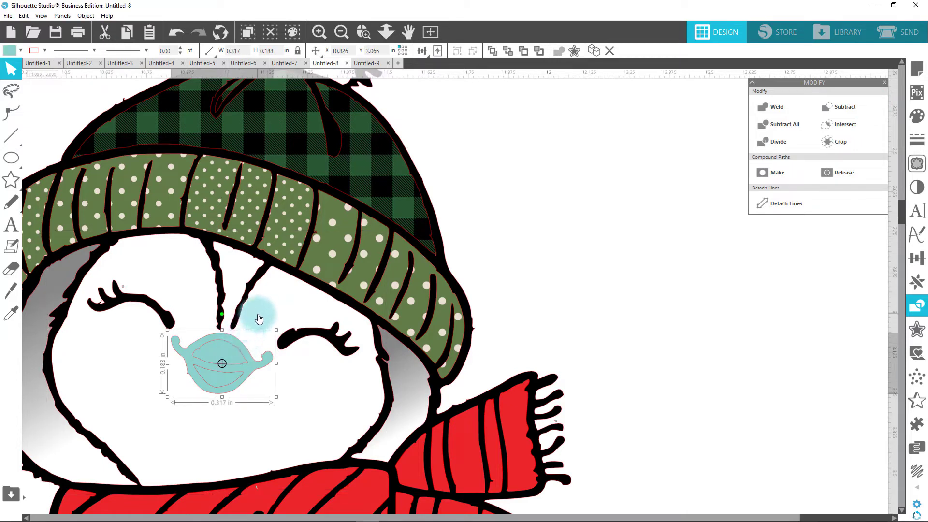
pyautogui.keyDown('shift'); pyautogui.click(261, 313); pyautogui.keyUp('shift')
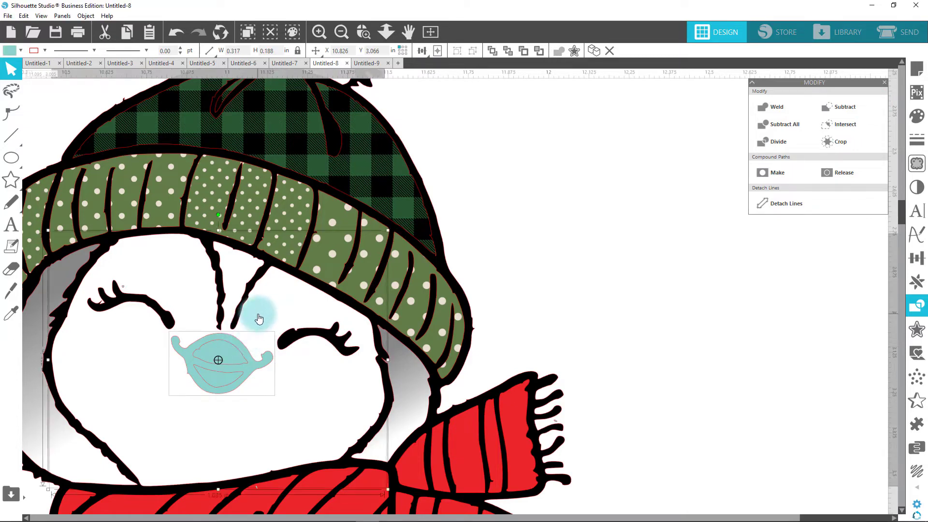
pyautogui.click(851, 106)
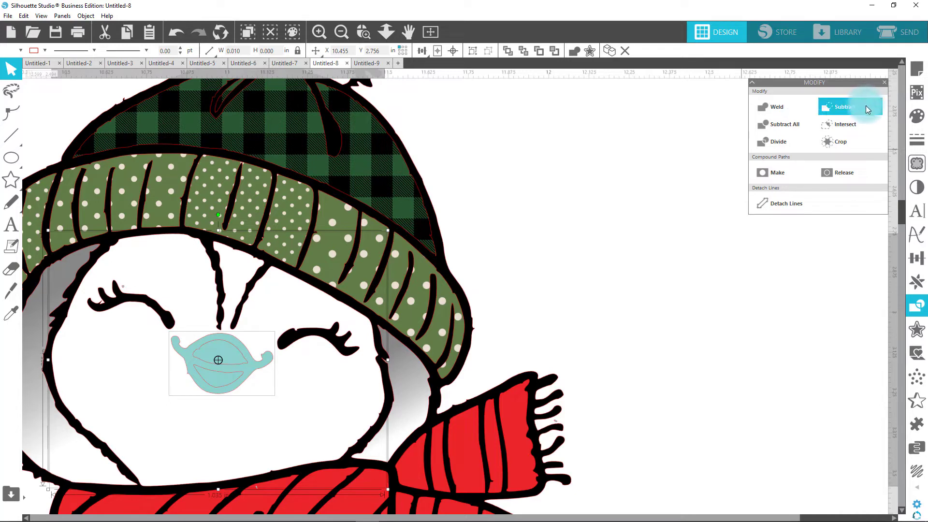
# Step: Fill the upper and lower halves of the penguin's beak with orange
pyautogui.click(233, 353)
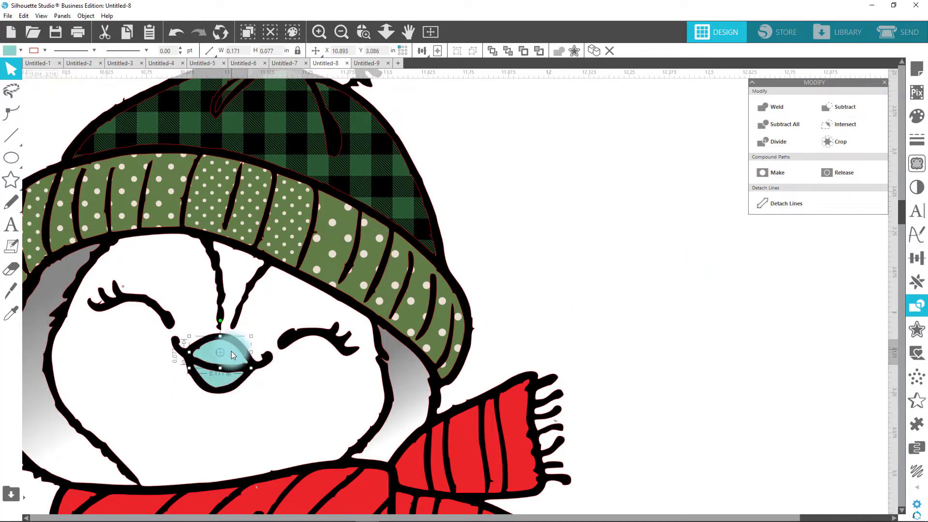
pyautogui.click(218, 383)
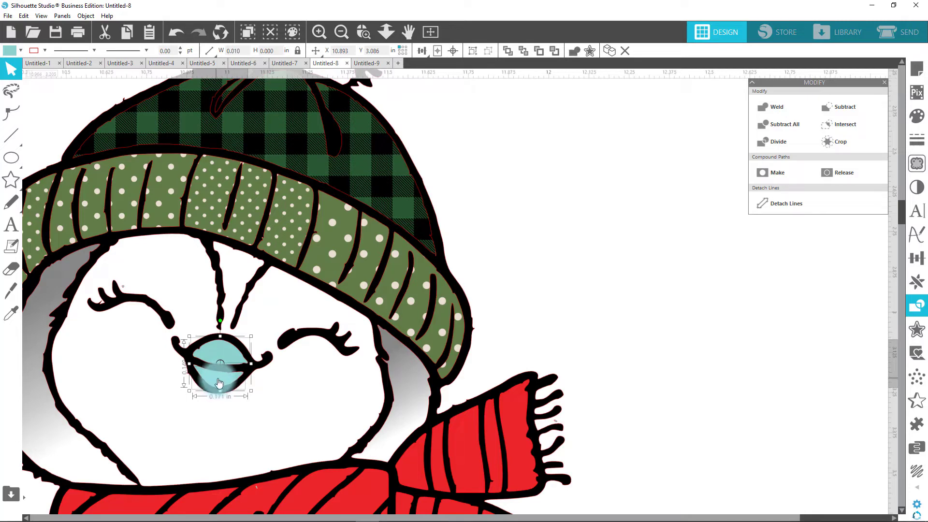
pyautogui.click(10, 50)
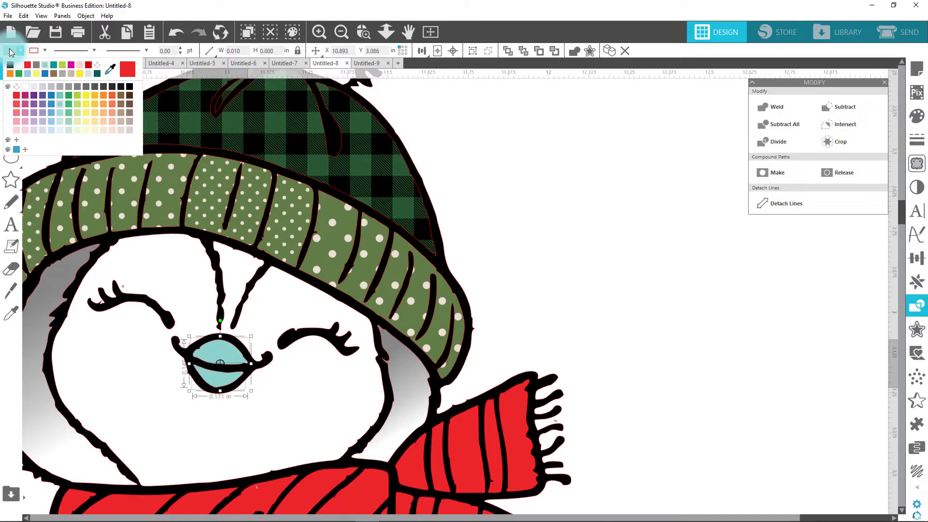
pyautogui.click(105, 98)
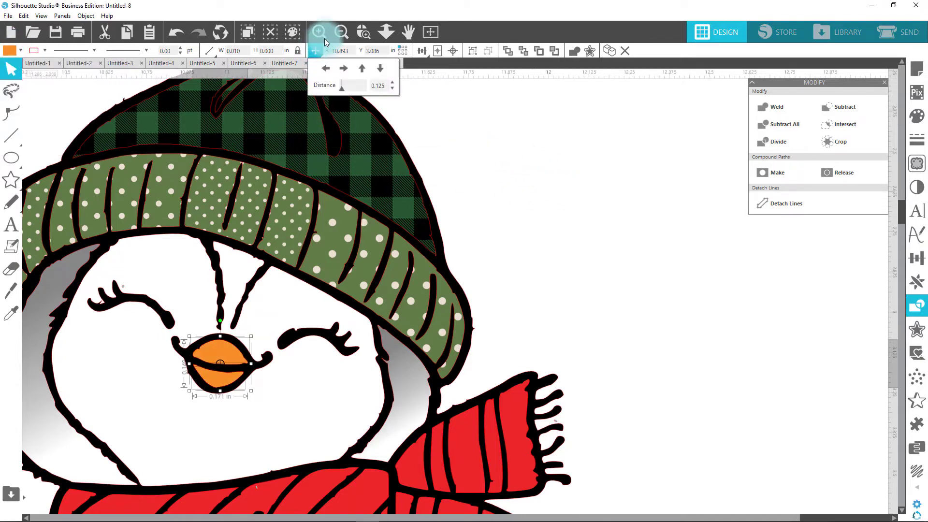
pyautogui.click(341, 31)
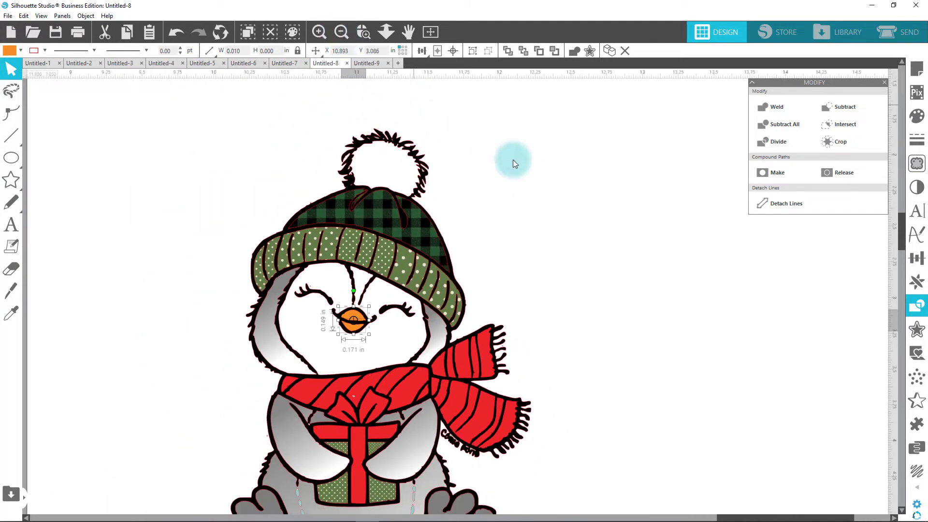
pyautogui.click(556, 187)
# Step: Apply the gray gradient sampled from the side of the penguin's head to the pom-pom
pyautogui.click(401, 180)
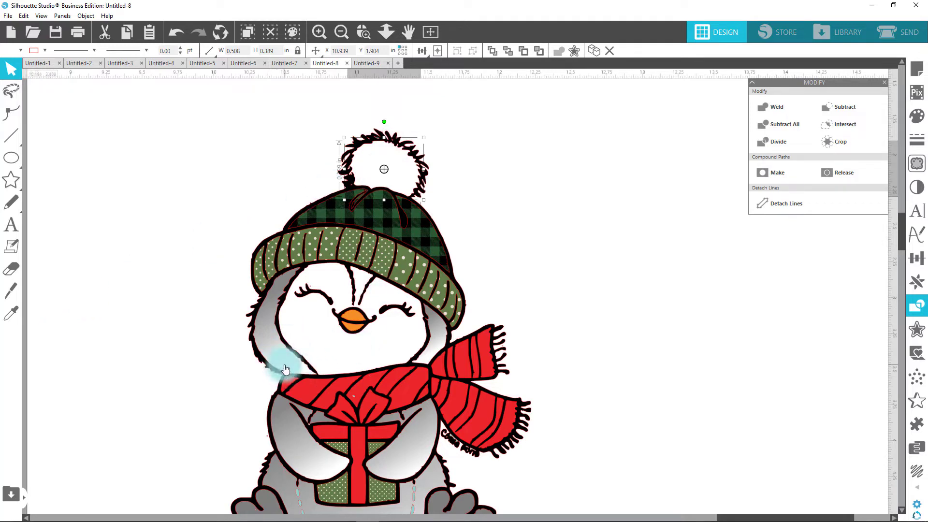
pyautogui.click(12, 315)
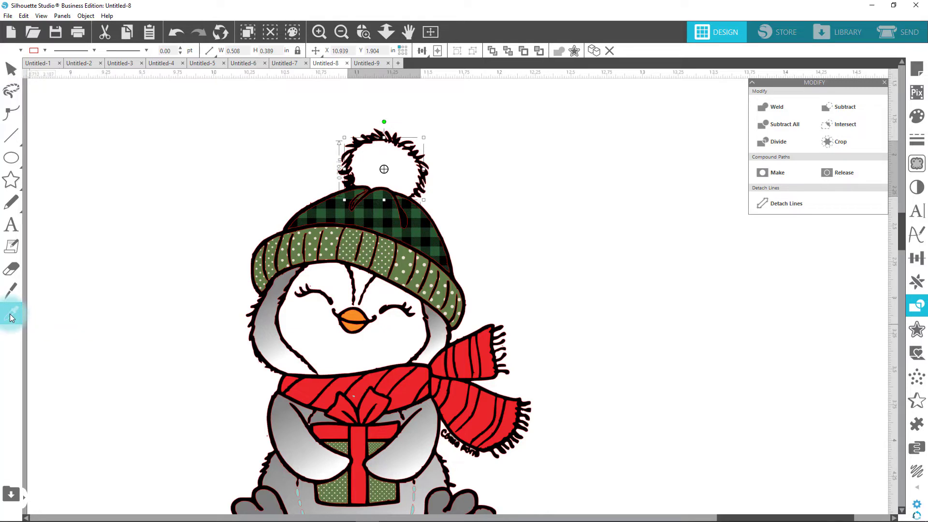
pyautogui.click(285, 360)
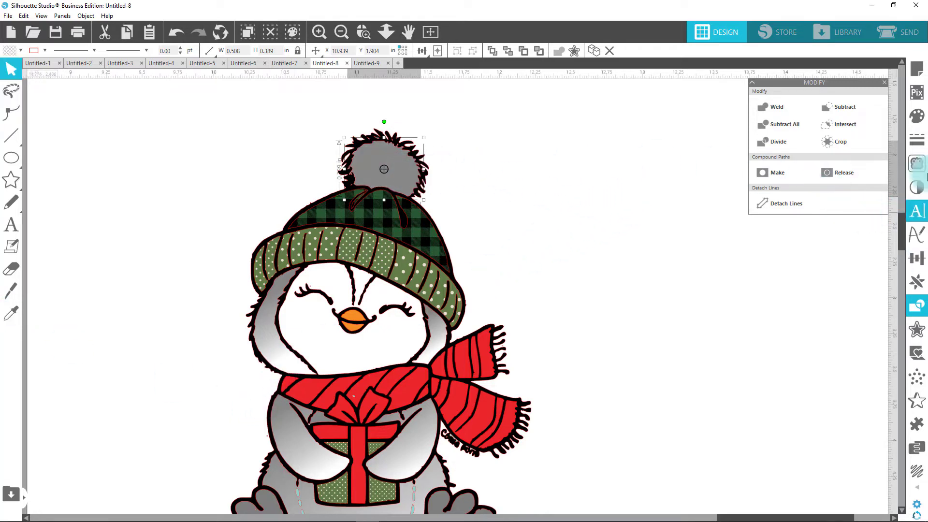
# Step: Try to adjust the pom-pom's gradient by moving its middle stop to the dark end and rotating the gradient to -180°
pyautogui.click(920, 120)
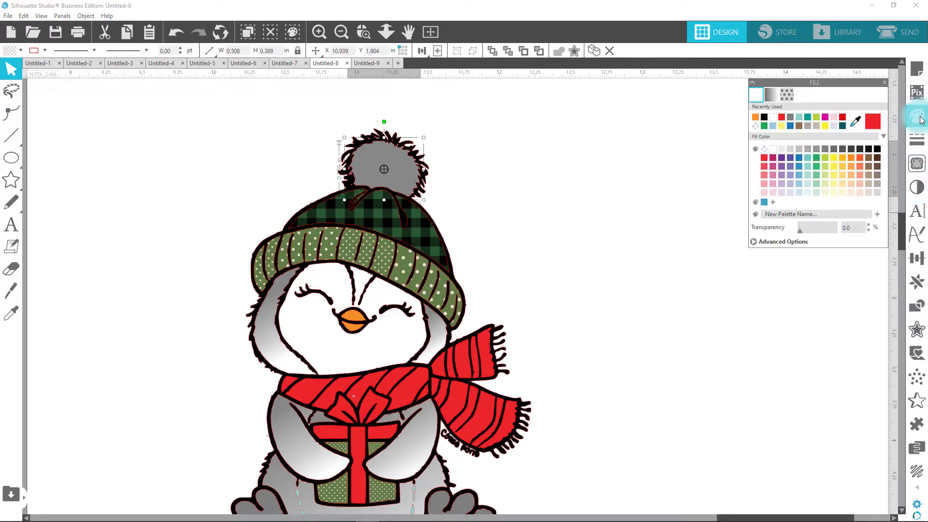
pyautogui.click(790, 126)
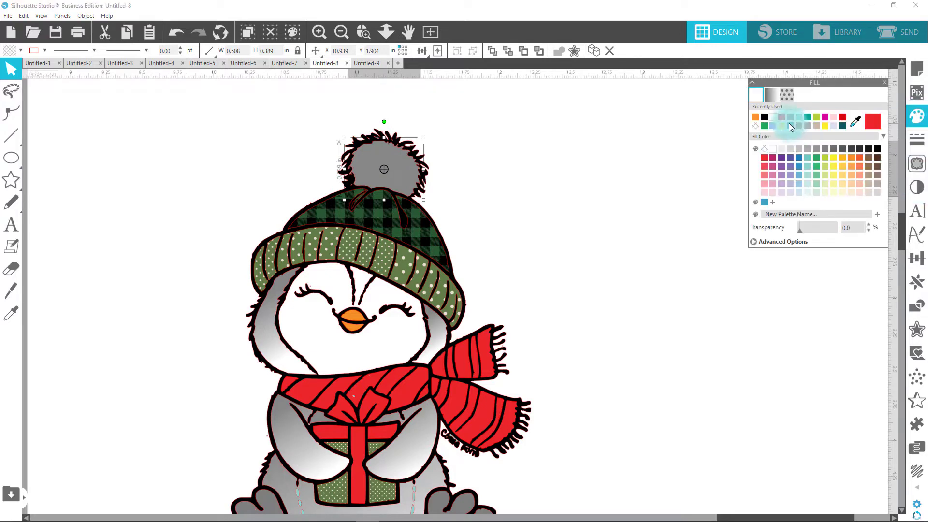
pyautogui.click(787, 95)
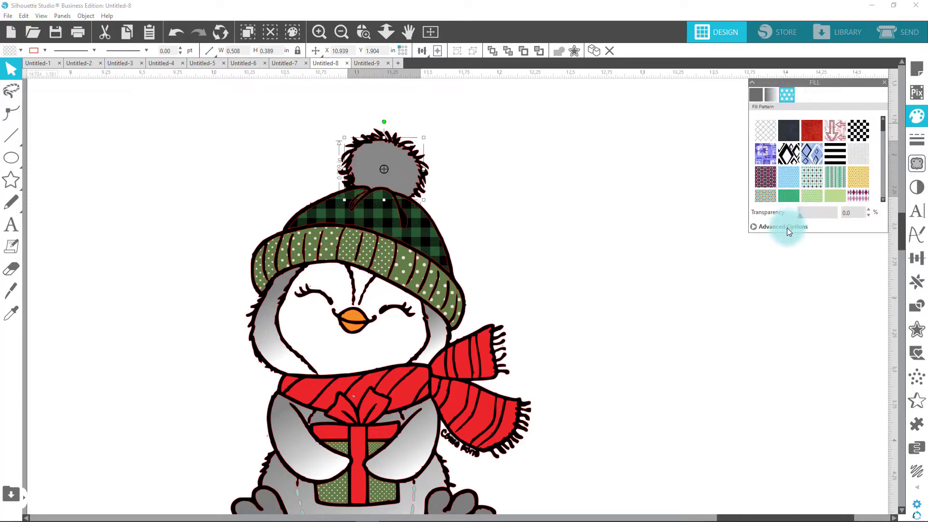
pyautogui.click(772, 97)
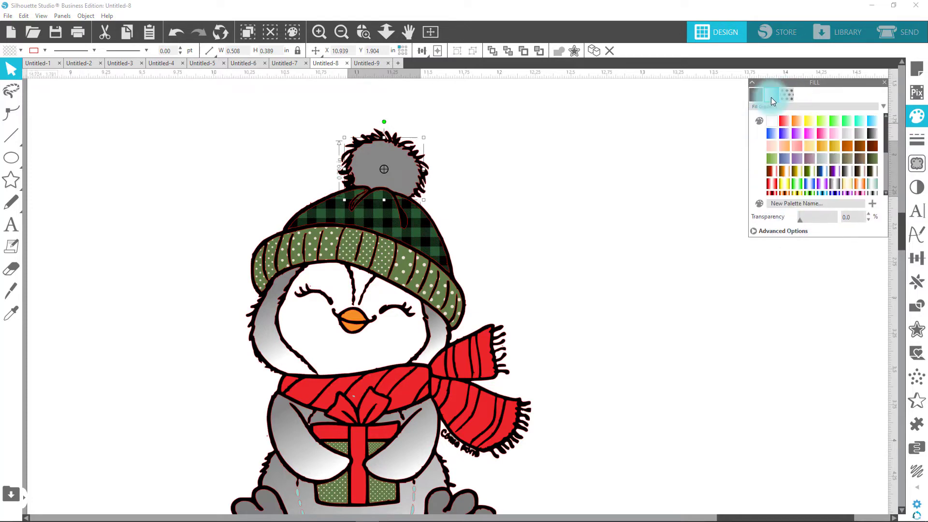
pyautogui.click(793, 232)
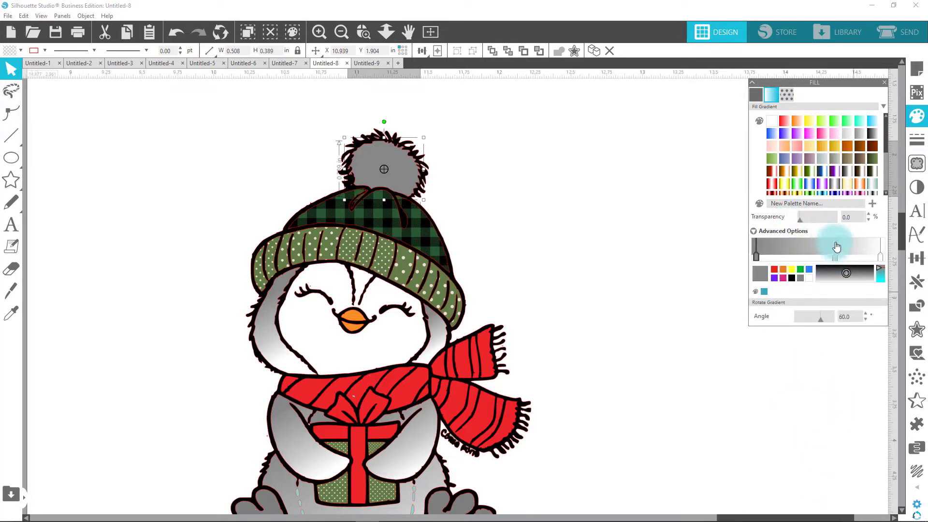
pyautogui.moveTo(837, 246); pyautogui.dragTo(822, 275)
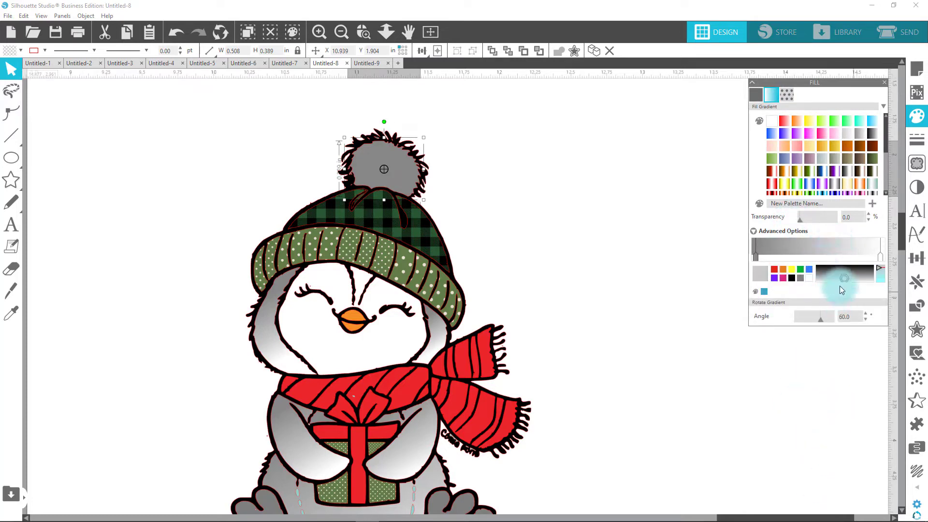
pyautogui.moveTo(822, 320); pyautogui.dragTo(791, 323)
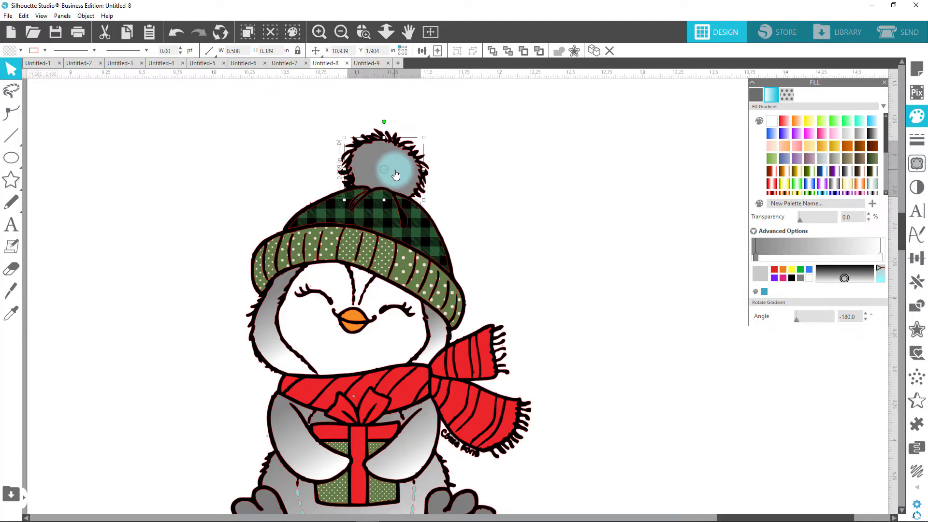
# Step: Try to lighten the pom-pom's gradient by adding a light stop near the dark end and another light stop around the middle
pyautogui.scroll(-1, 601, 315)
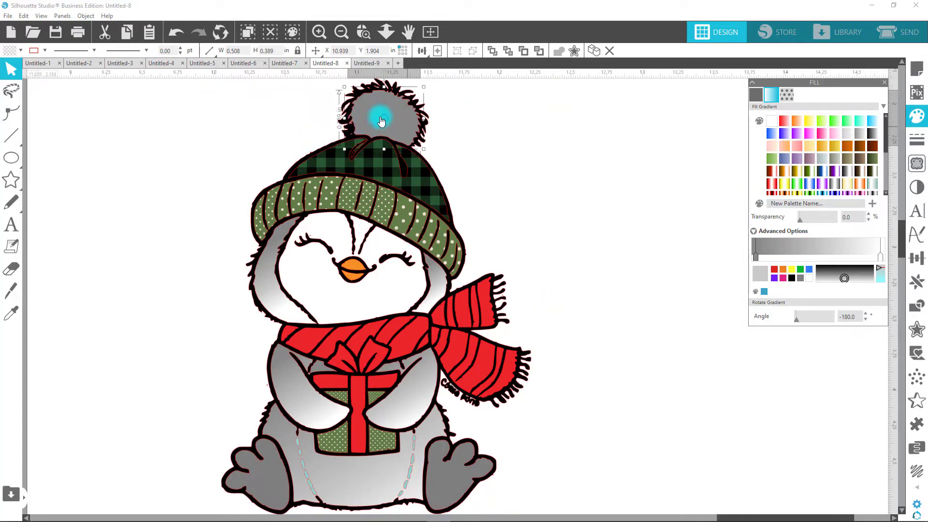
pyautogui.click(772, 147)
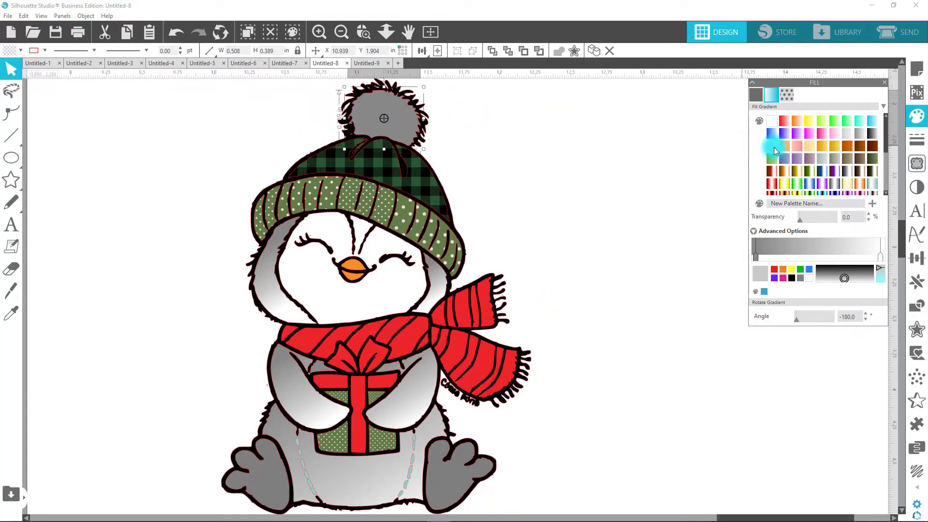
pyautogui.click(841, 251)
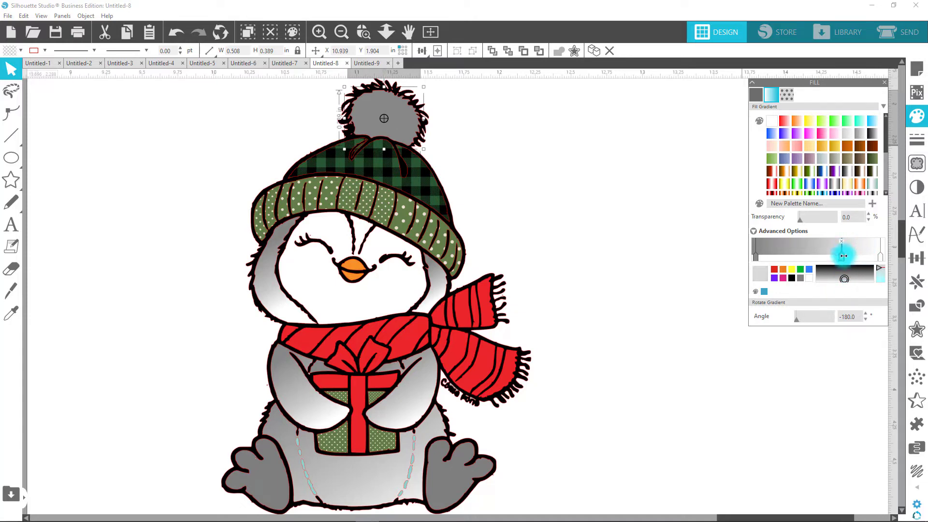
pyautogui.moveTo(843, 255); pyautogui.dragTo(757, 255)
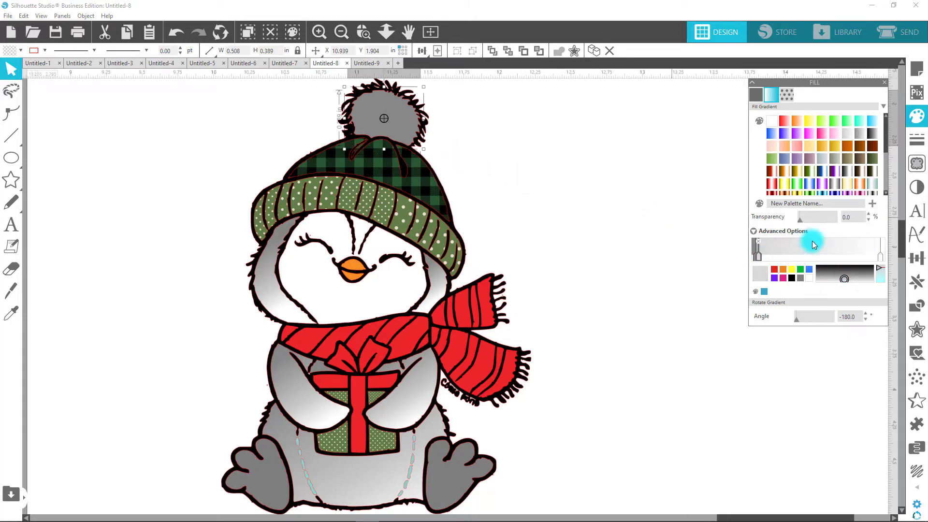
pyautogui.moveTo(878, 256); pyautogui.dragTo(813, 253)
pyautogui.click(391, 120)
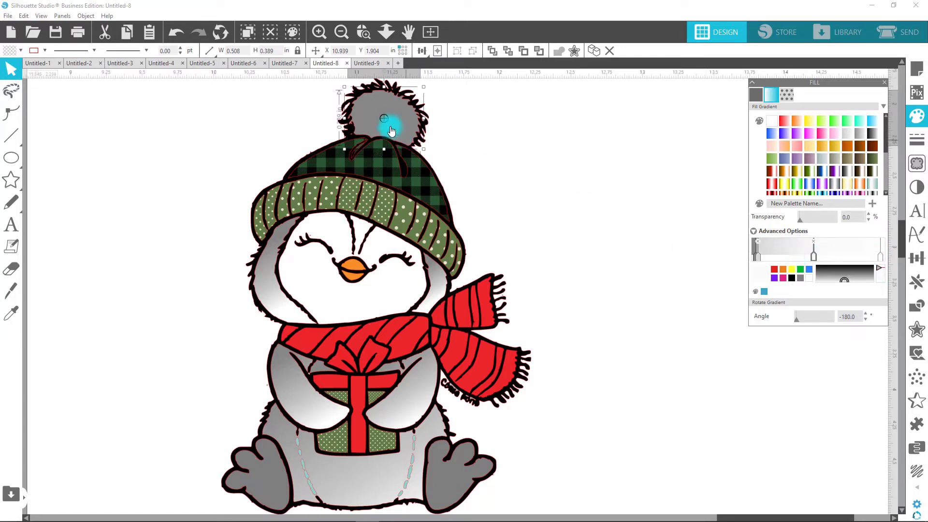
# Step: Move the pom-pom fill shape beside the hat and try blue-gray and gray preset gradients on it, rotated to 180°
pyautogui.moveTo(389, 129); pyautogui.dragTo(510, 139)
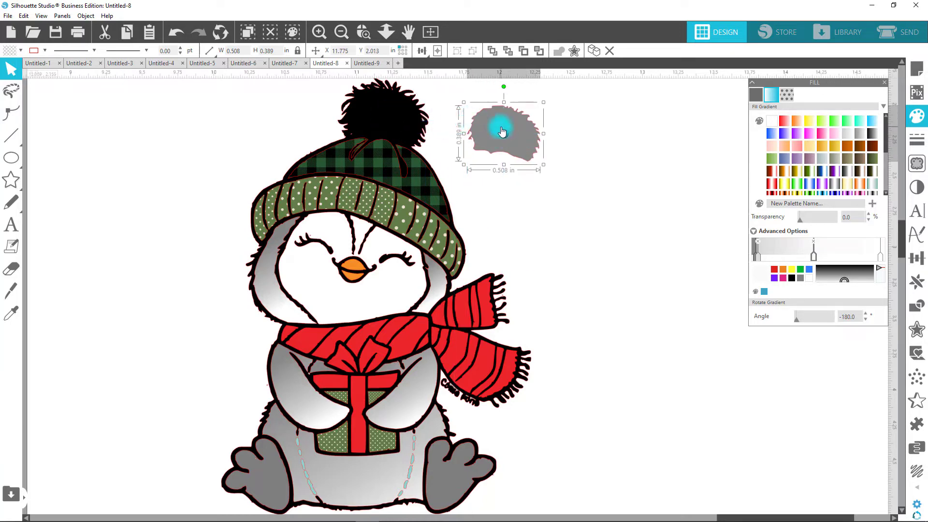
pyautogui.click(821, 157)
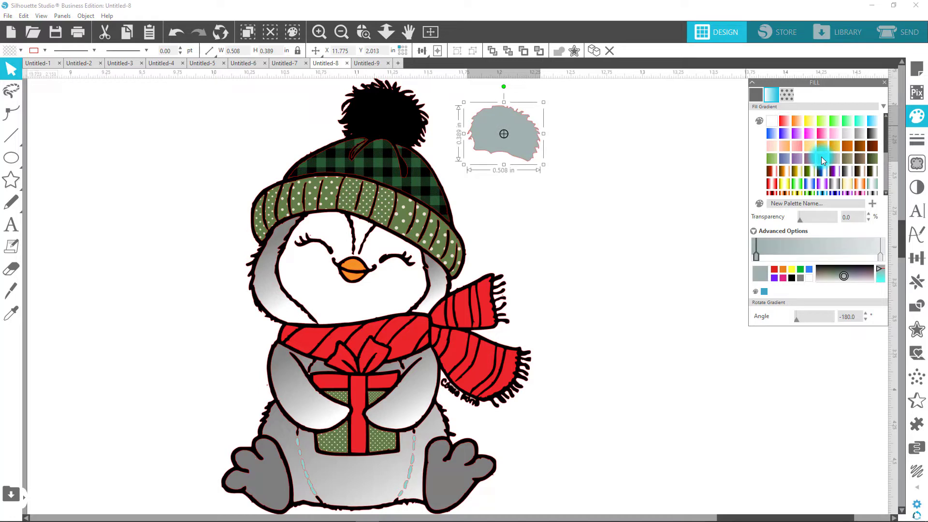
pyautogui.click(859, 136)
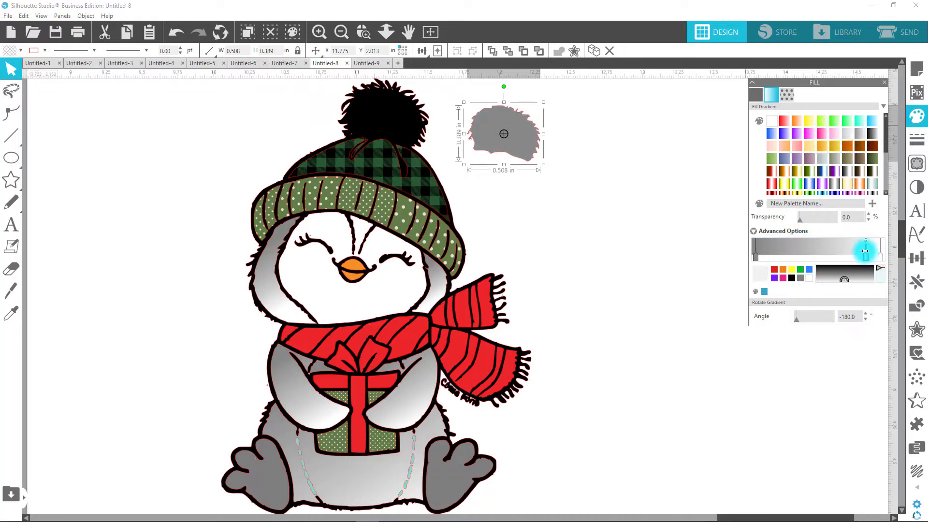
pyautogui.click(845, 251)
pyautogui.moveTo(807, 243); pyautogui.dragTo(712, 250)
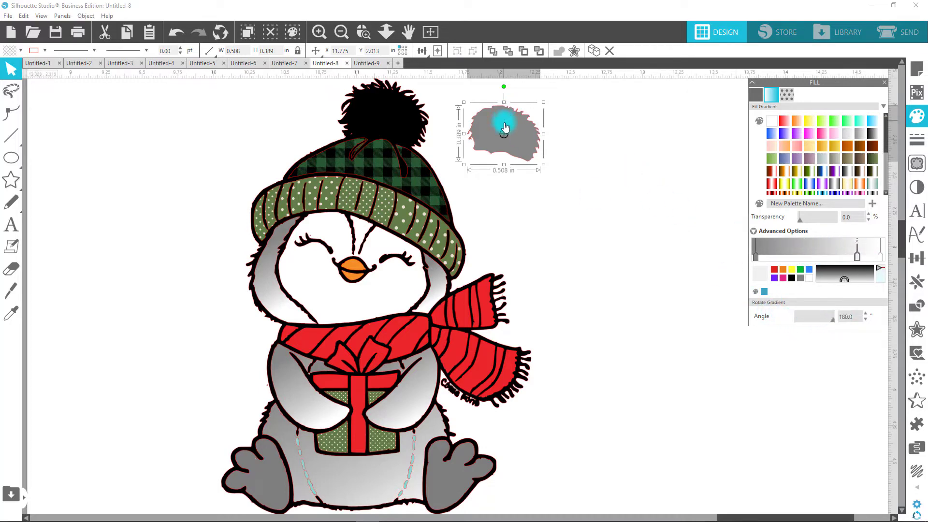
# Step: Fill the pom-pom shape with white and move it back inside the pom-pom outline on the hat
pyautogui.click(616, 146)
pyautogui.click(516, 143)
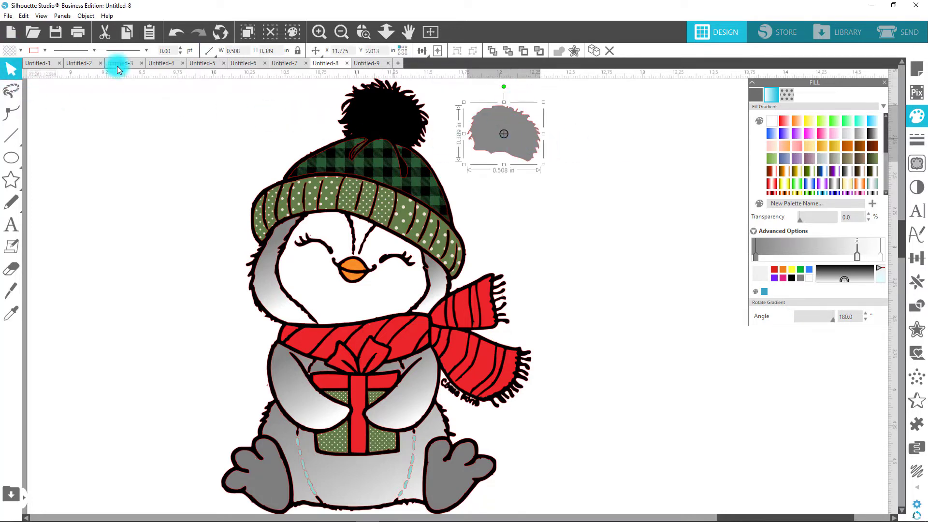
pyautogui.click(20, 51)
pyautogui.click(27, 70)
pyautogui.click(526, 127)
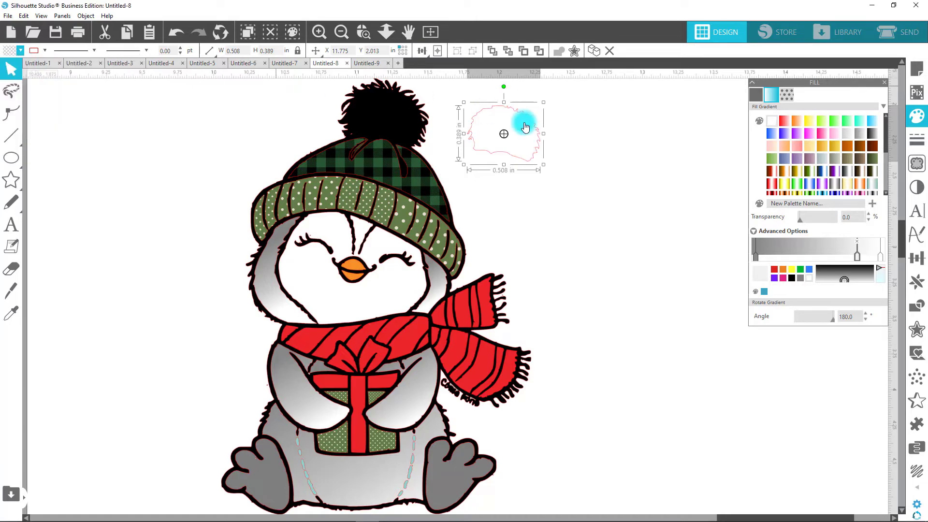
pyautogui.moveTo(524, 137); pyautogui.dragTo(404, 122)
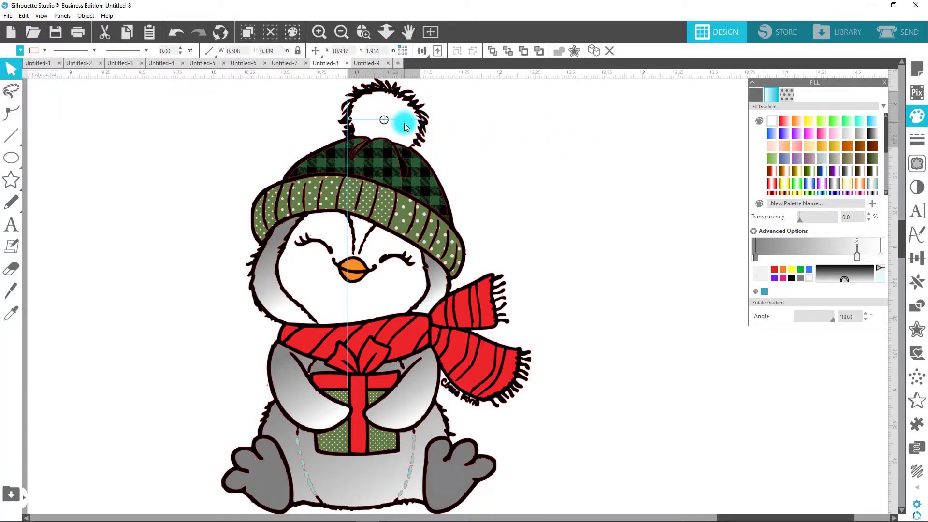
pyautogui.click(548, 136)
# Step: Subtract the five teal dashes along the left side of the penguin's belly from the gray gradient body shape
pyautogui.scroll(-4, 549, 140)
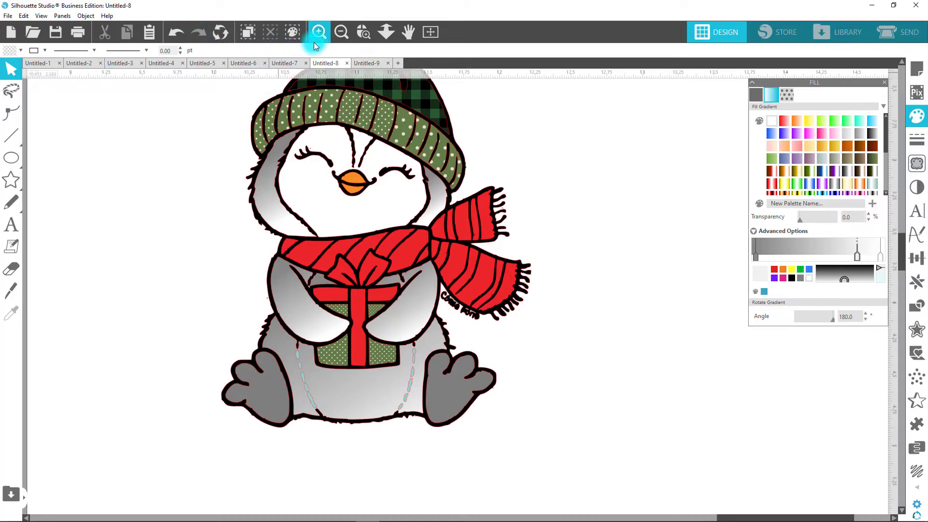
pyautogui.click(363, 32)
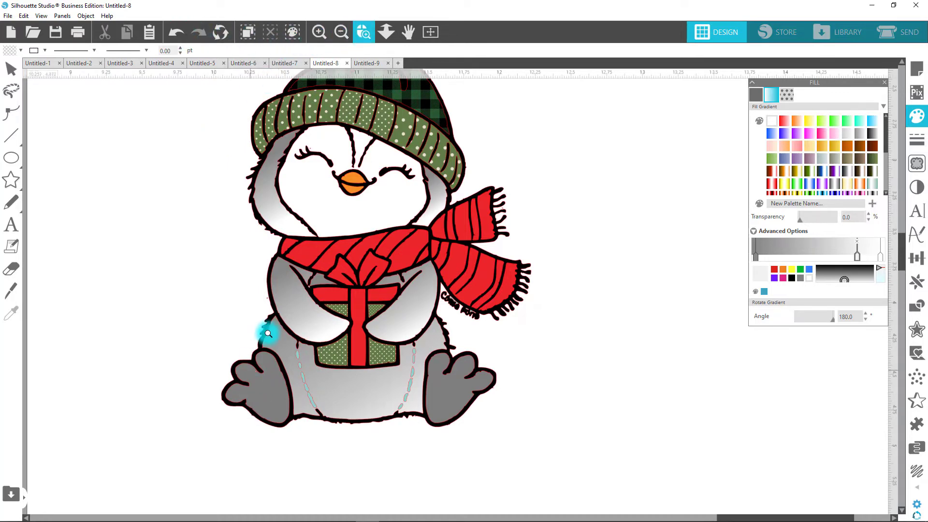
pyautogui.moveTo(268, 334); pyautogui.dragTo(550, 448)
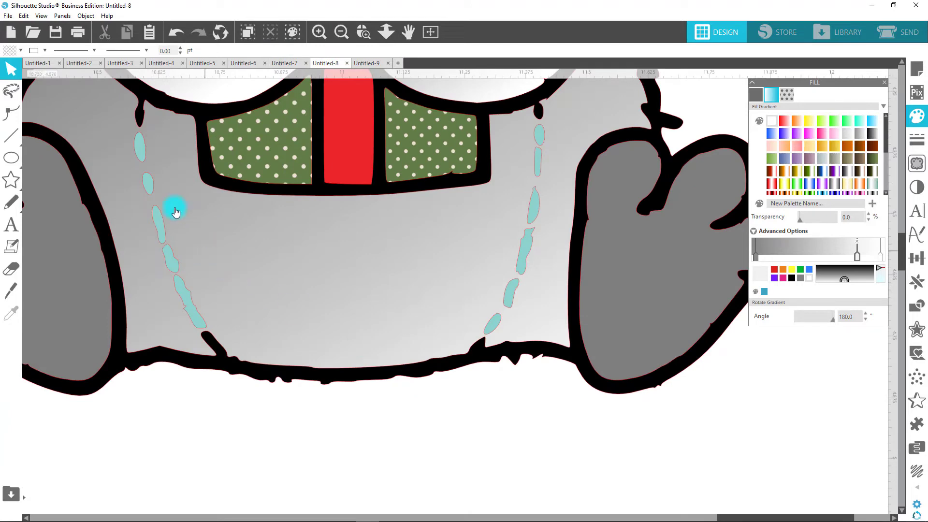
pyautogui.click(143, 154)
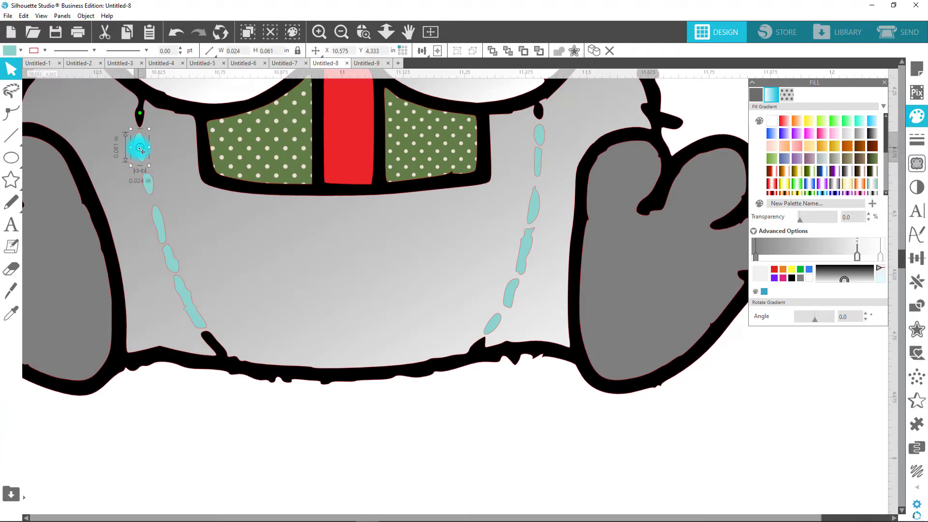
pyautogui.keyDown('shift'); pyautogui.click(146, 186); pyautogui.keyUp('shift')
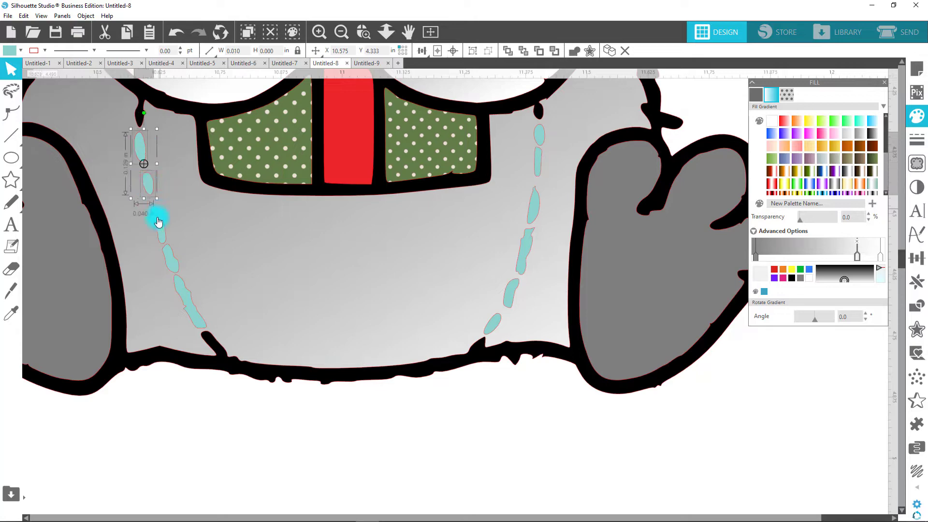
pyautogui.keyDown('shift'); pyautogui.click(160, 225); pyautogui.keyUp('shift')
pyautogui.keyDown('shift'); pyautogui.click(183, 277); pyautogui.keyUp('shift')
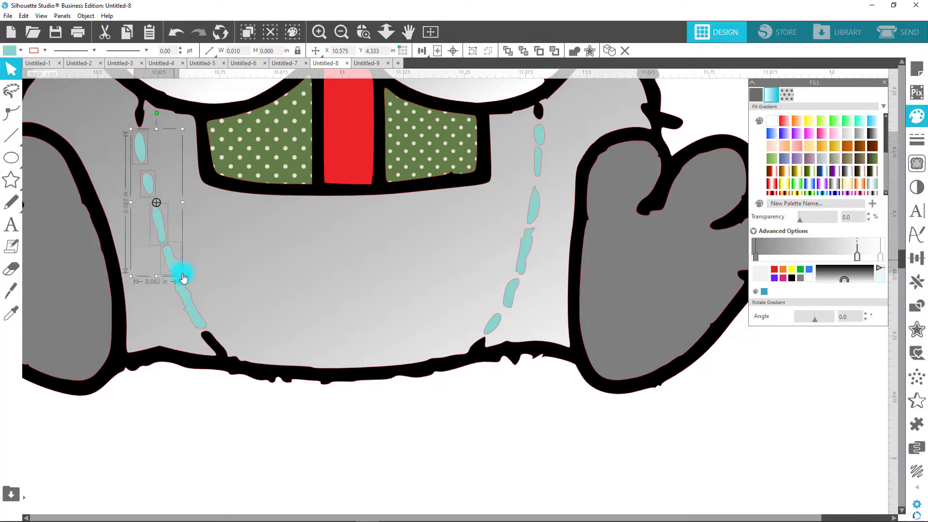
pyautogui.keyDown('shift'); pyautogui.click(189, 305); pyautogui.keyUp('shift')
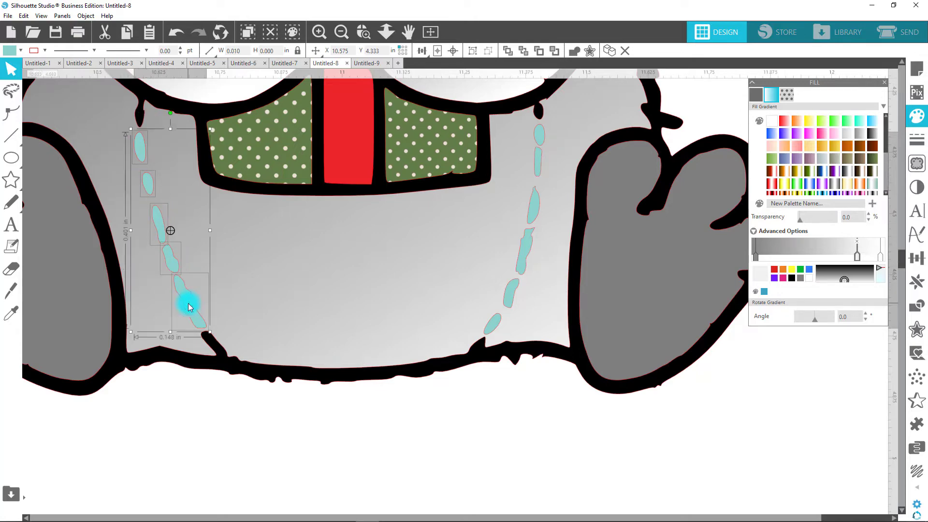
pyautogui.click(277, 276)
pyautogui.click(504, 239)
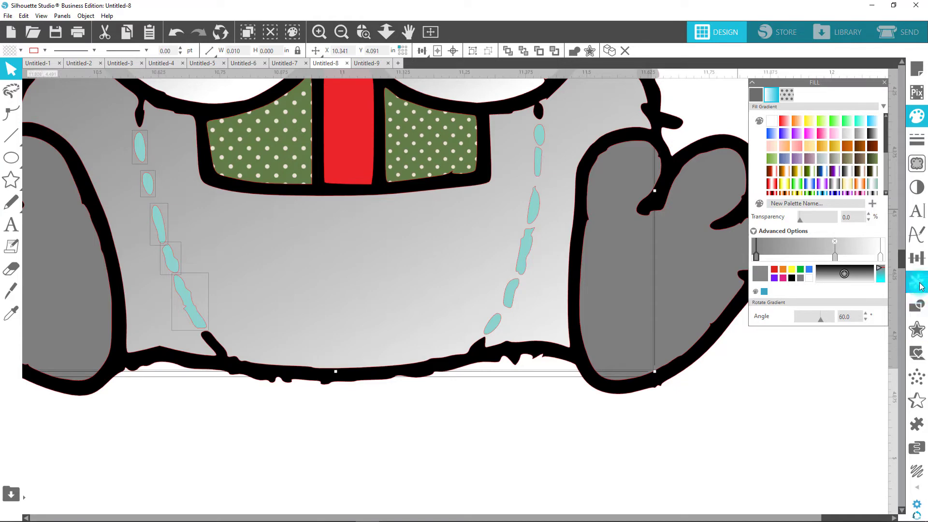
pyautogui.click(917, 312)
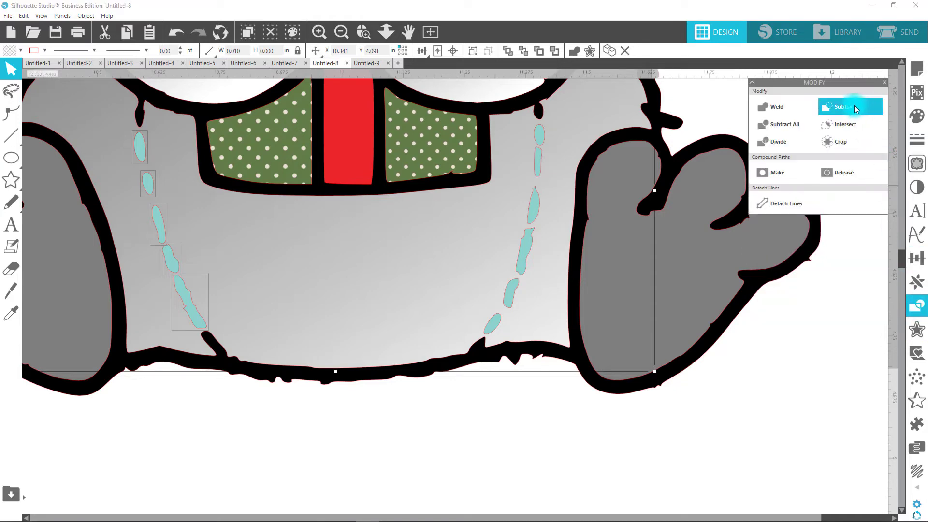
pyautogui.click(847, 106)
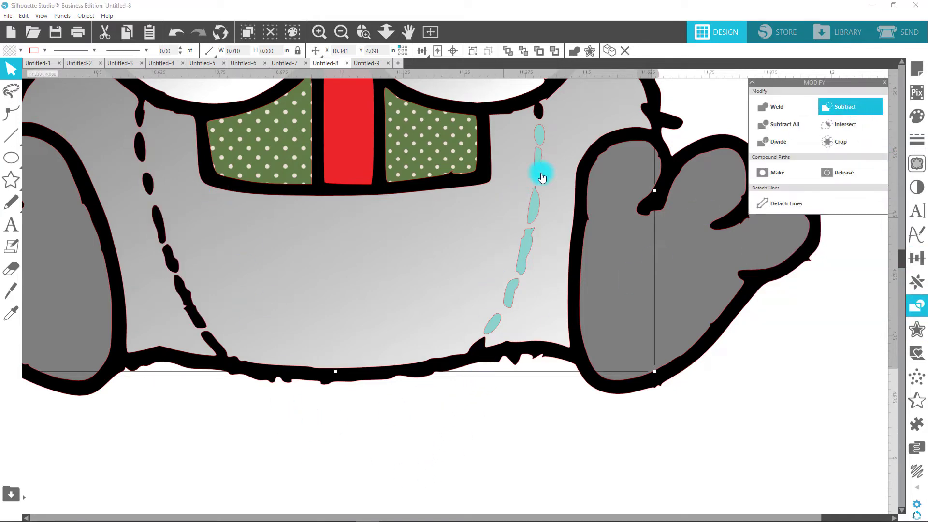
# Step: Subtract the six teal dashes along the right side of the penguin's belly from the gray gradient body shape
pyautogui.click(555, 143)
pyautogui.click(543, 135)
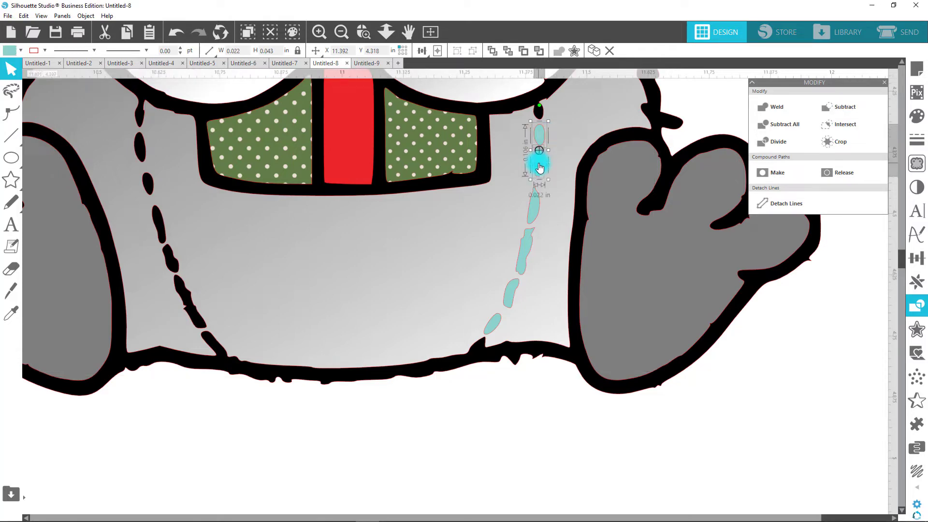
pyautogui.keyDown('shift'); pyautogui.click(533, 212); pyautogui.keyUp('shift')
pyautogui.keyDown('shift'); pyautogui.click(526, 245); pyautogui.keyUp('shift')
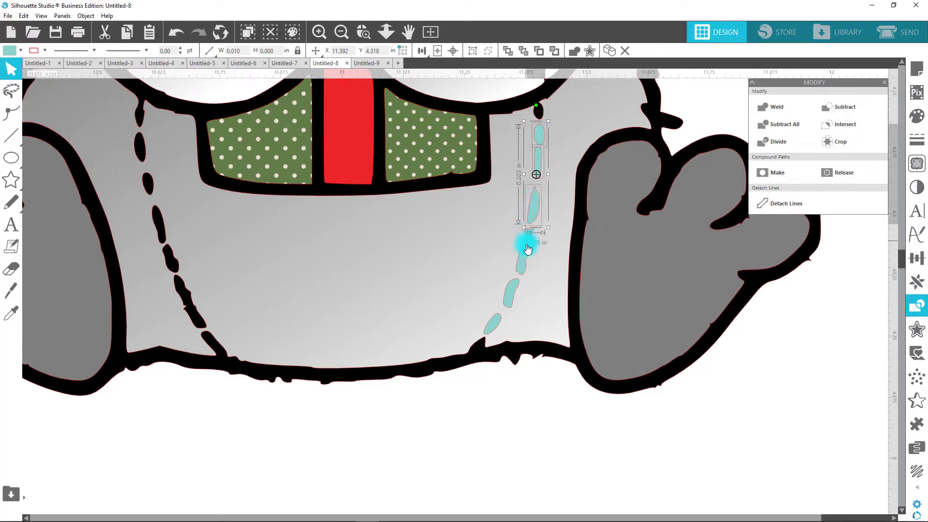
pyautogui.keyDown('shift'); pyautogui.click(507, 290); pyautogui.keyUp('shift')
pyautogui.keyDown('shift'); pyautogui.click(501, 321); pyautogui.keyUp('shift')
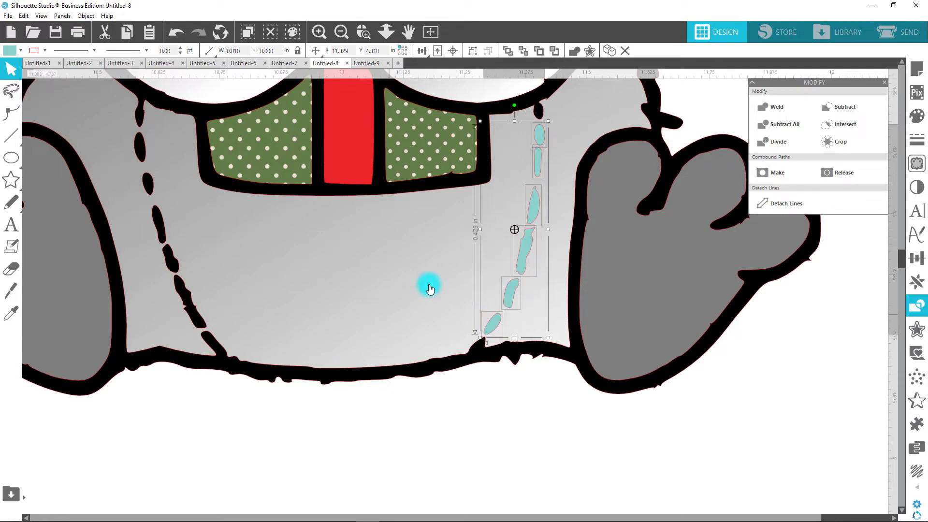
pyautogui.keyDown('shift'); pyautogui.click(442, 251); pyautogui.keyUp('shift')
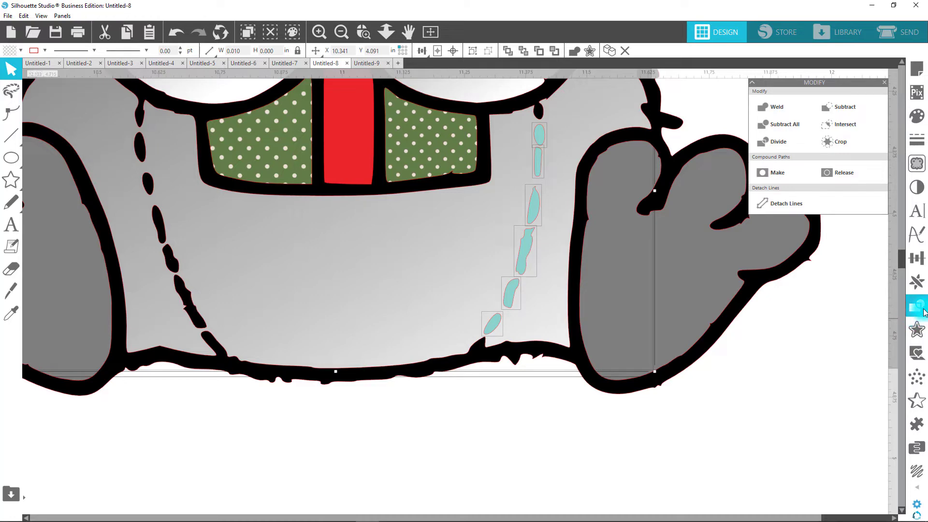
pyautogui.click(853, 111)
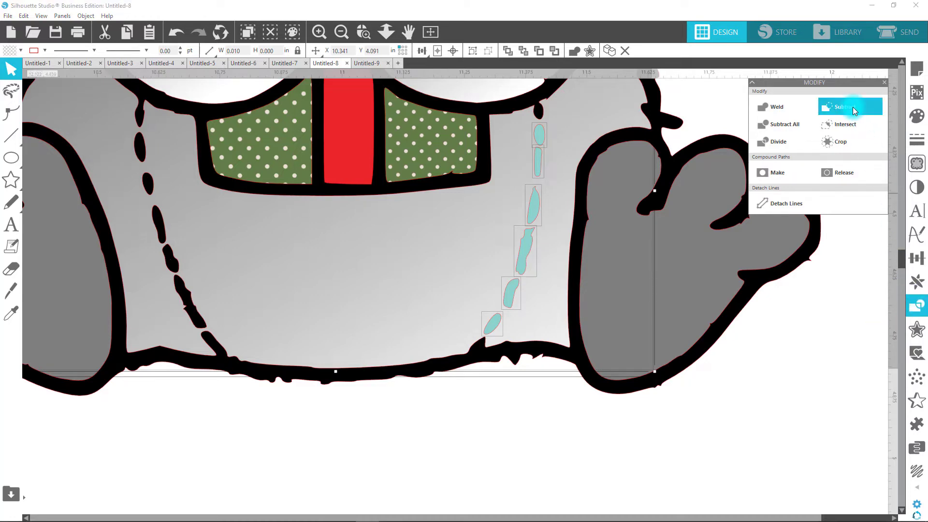
# Step: Group all the pieces of the colored penguin into one object
pyautogui.click(340, 33)
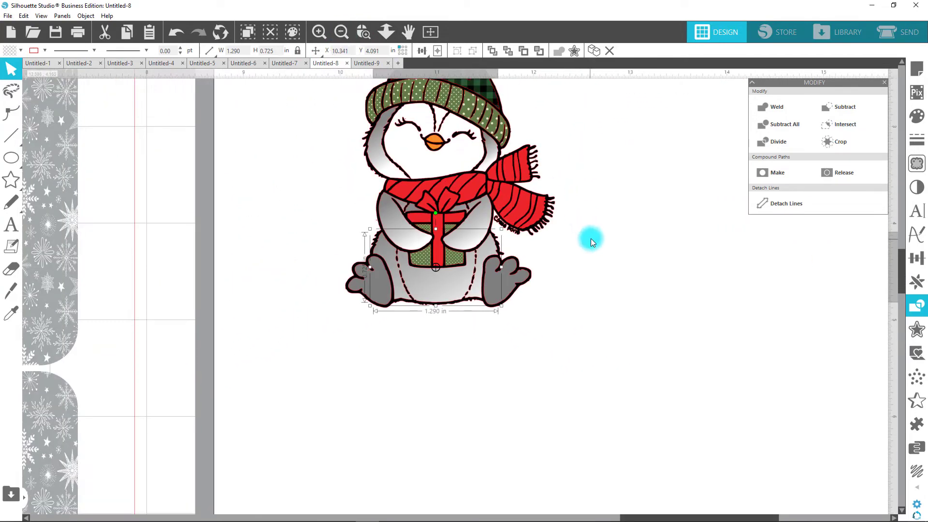
pyautogui.scroll(3, 591, 238)
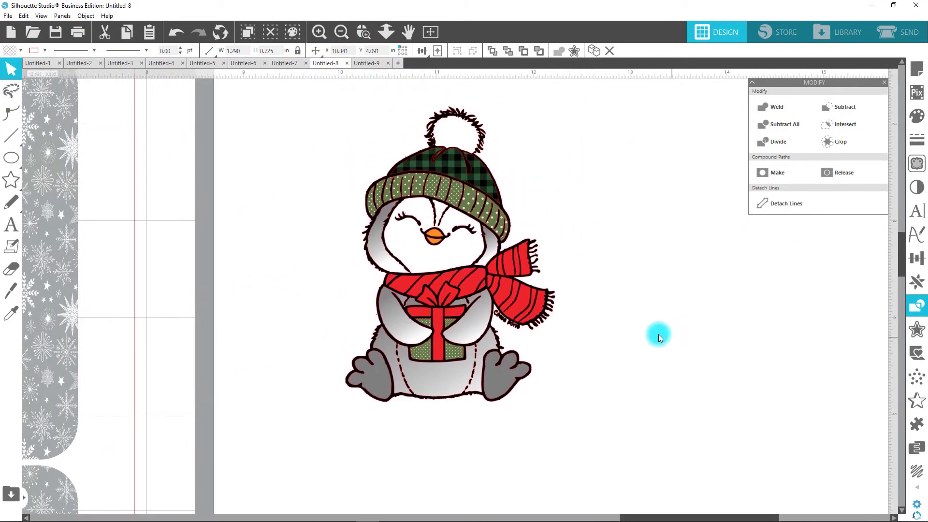
pyautogui.moveTo(323, 103); pyautogui.dragTo(575, 422)
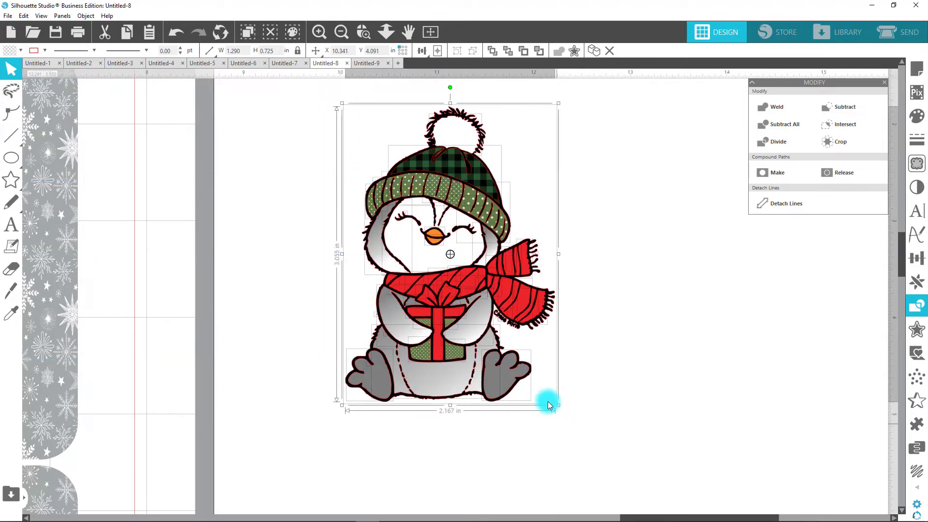
pyautogui.rightClick(518, 378)
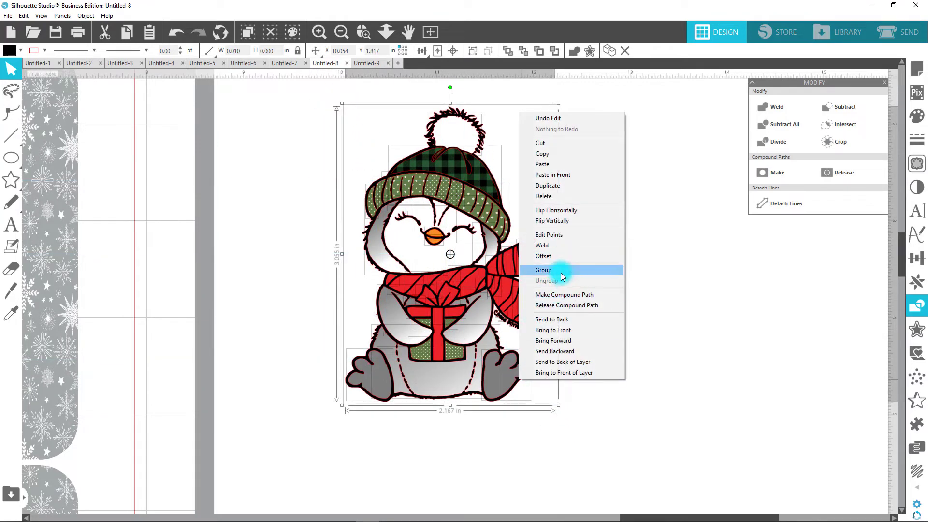
pyautogui.click(560, 271)
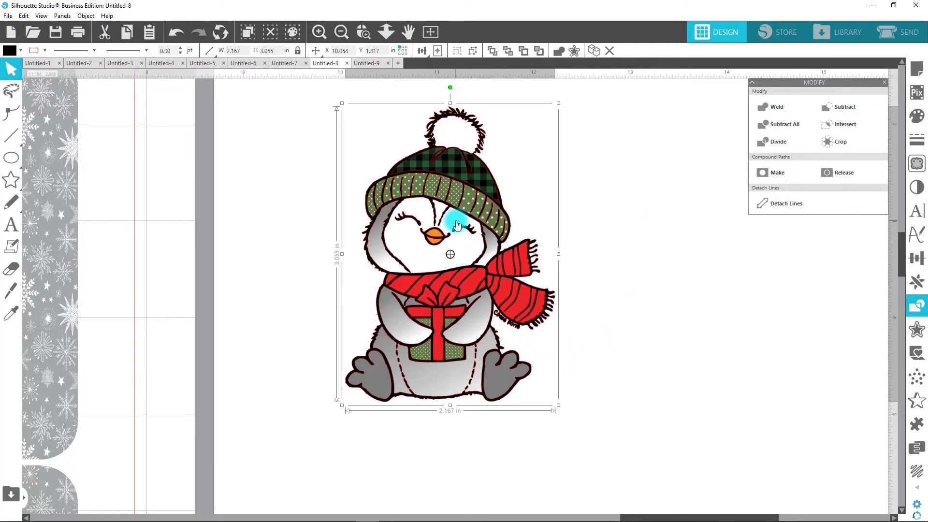
# Step: Move the grouped penguin onto the upper-left snowflake tag on the page
pyautogui.click(342, 34)
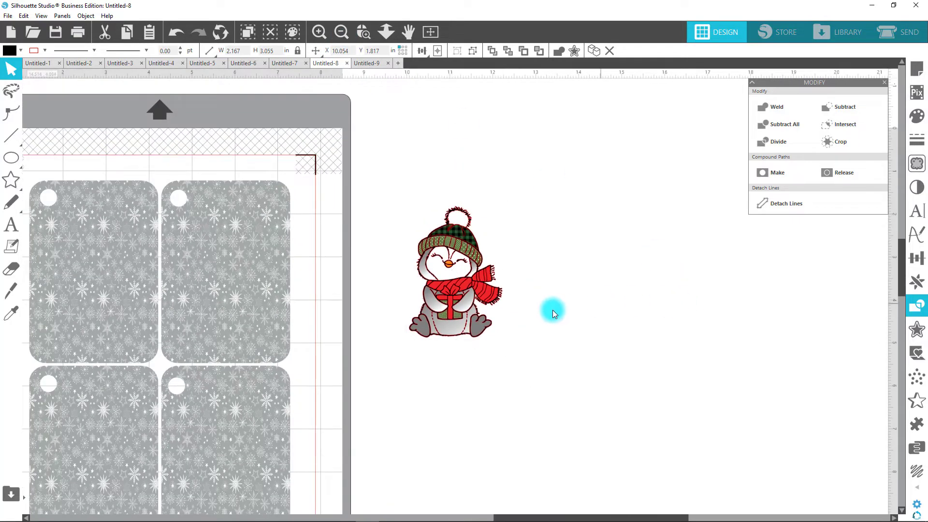
pyautogui.moveTo(451, 310); pyautogui.dragTo(101, 295)
pyautogui.click(435, 269)
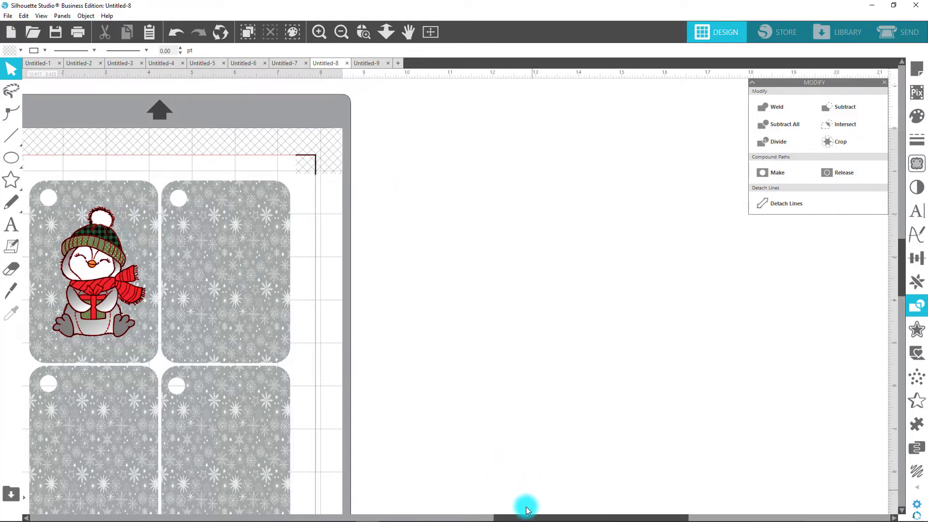
# Step: Remove the red line color from the grouped penguin on the upper-left tag by making its lines transparent
pyautogui.moveTo(528, 516); pyautogui.dragTo(402, 516)
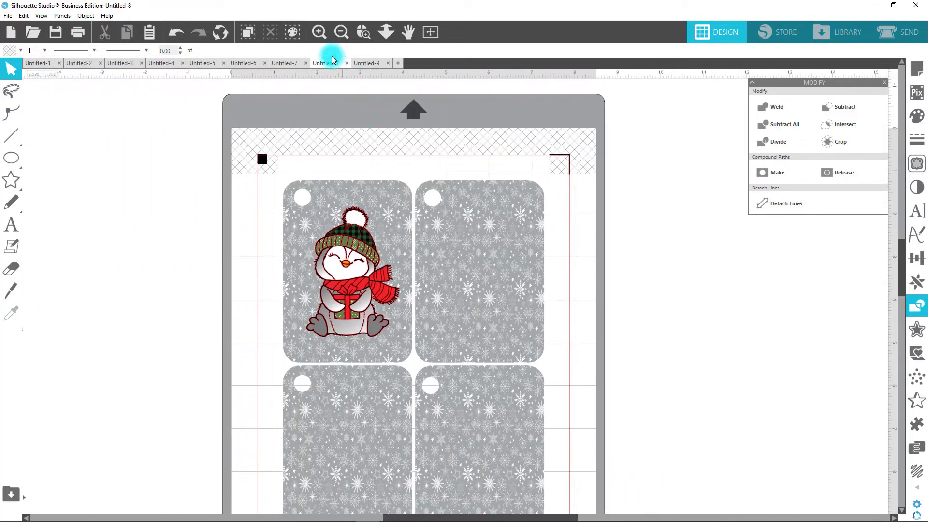
pyautogui.click(363, 32)
pyautogui.moveTo(295, 165); pyautogui.dragTo(449, 325)
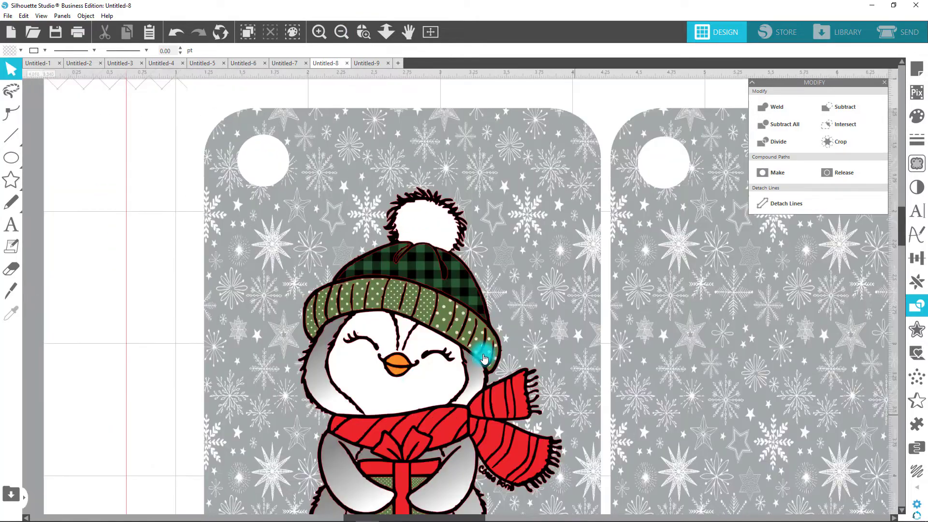
pyautogui.scroll(-1, 425, 245)
pyautogui.scroll(-1, 426, 245)
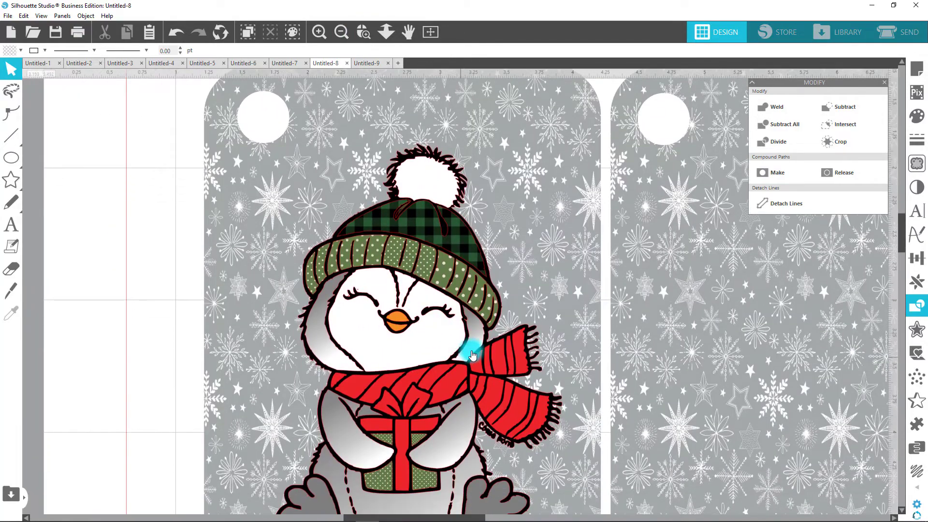
pyautogui.click(460, 357)
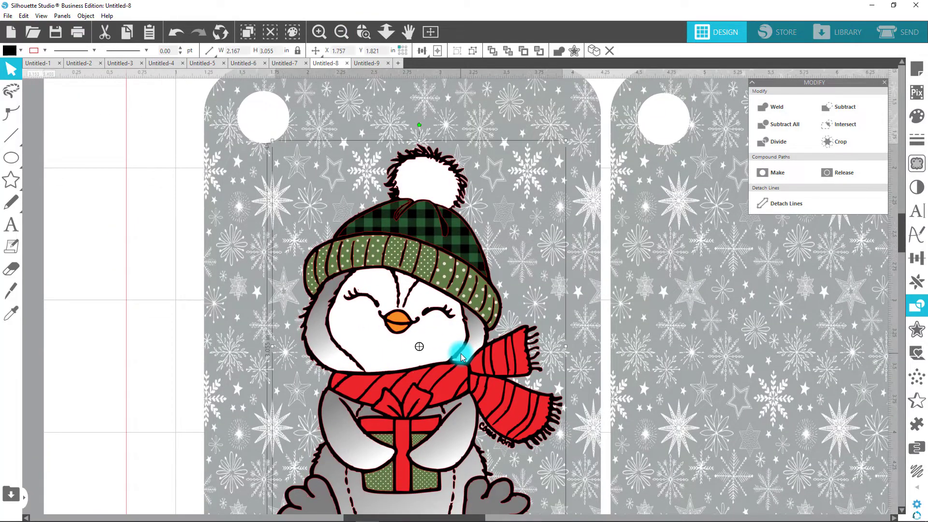
pyautogui.click(34, 51)
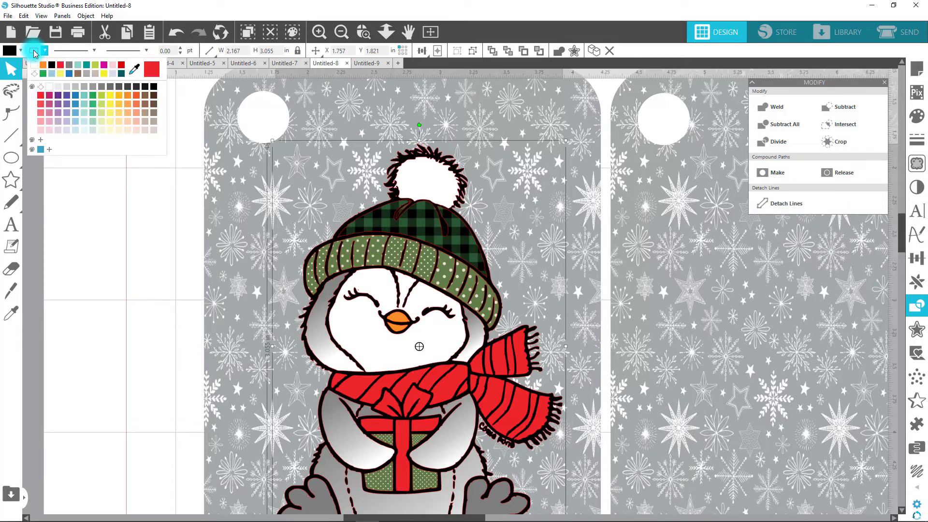
pyautogui.click(35, 74)
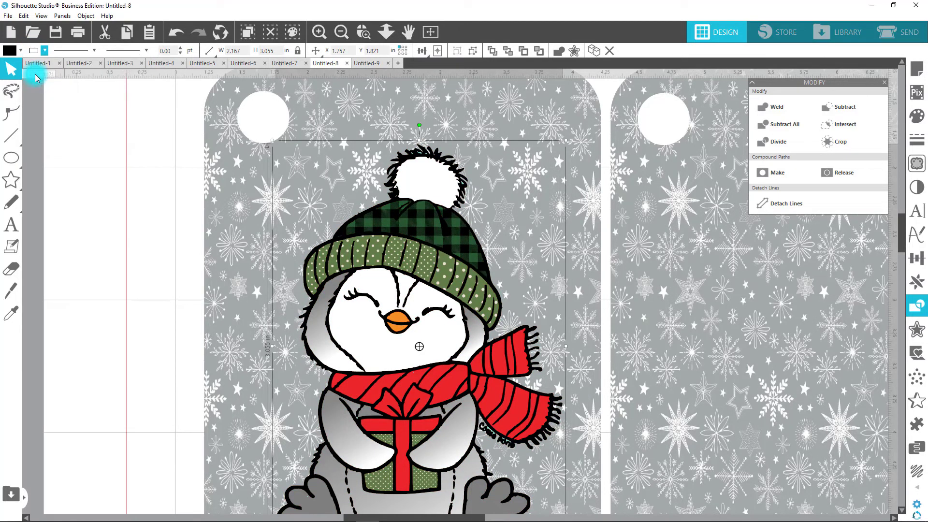
pyautogui.click(80, 204)
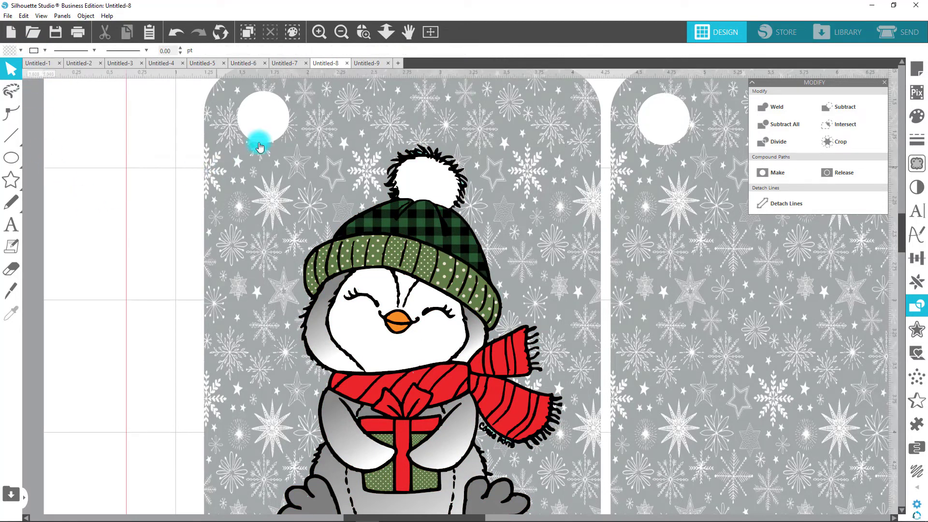
# Step: Place a copy of the colored penguin on the upper-right snowflake tag
pyautogui.click(343, 31)
pyautogui.click(431, 333)
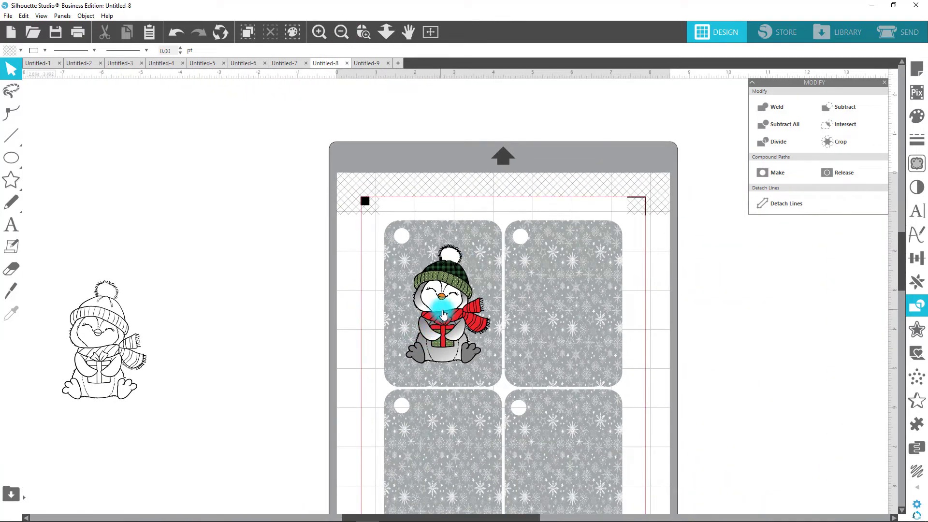
pyautogui.click(442, 310)
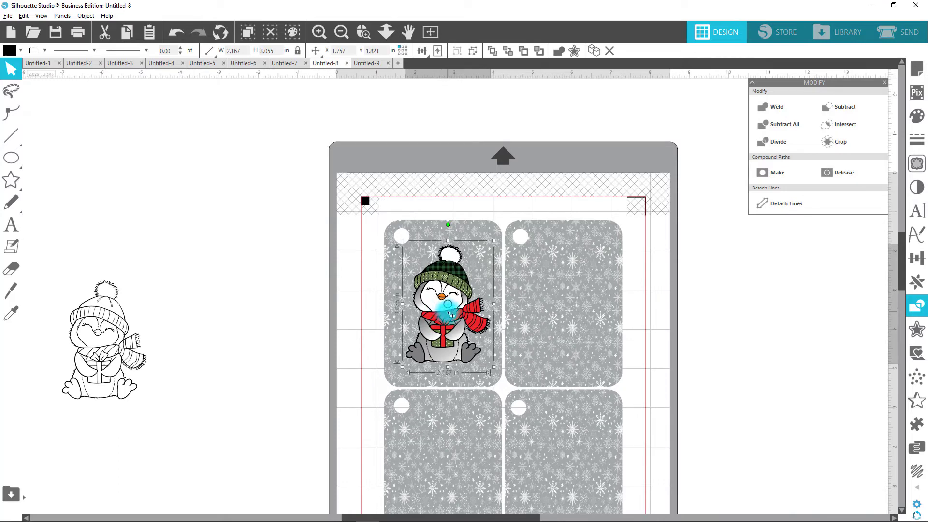
pyautogui.moveTo(450, 314); pyautogui.dragTo(572, 318)
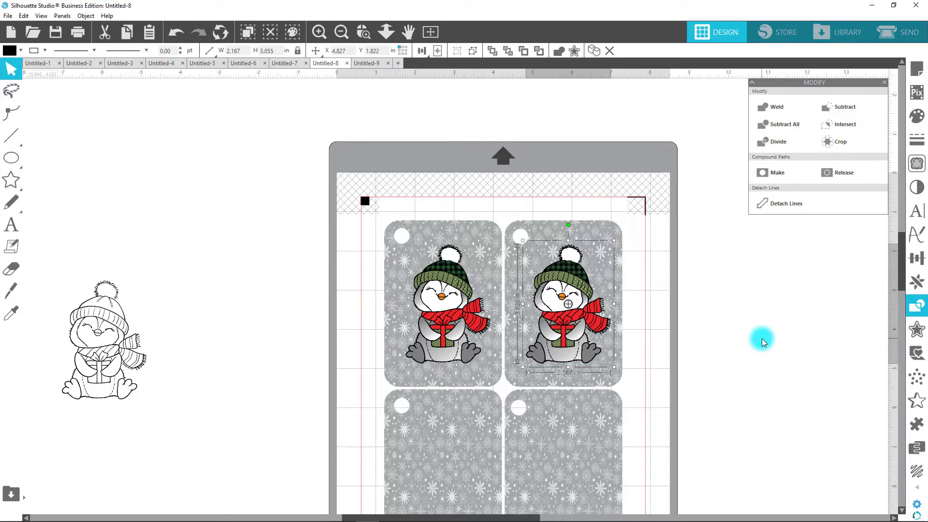
# Step: Colorize the penguin copy on the upper-right tag with a hue of about 50, turning its hat and gift patterns purple
pyautogui.click(921, 118)
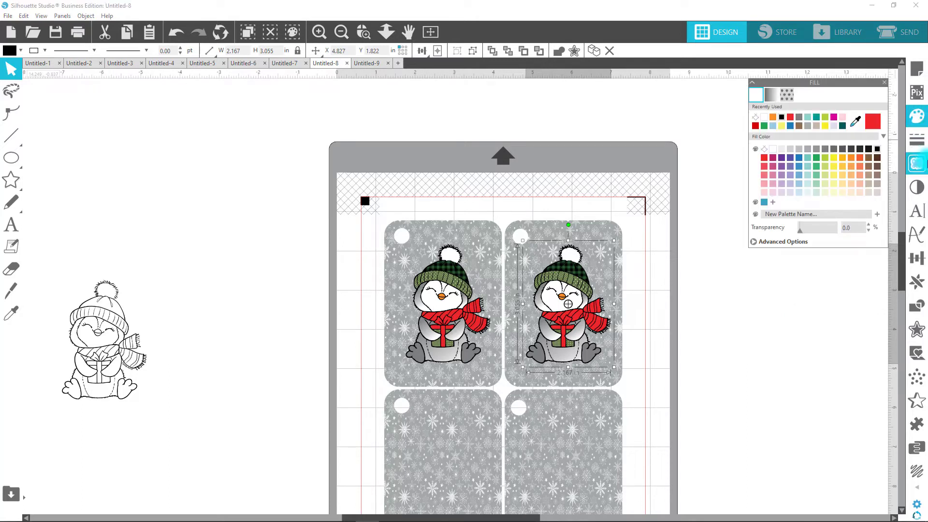
pyautogui.click(921, 192)
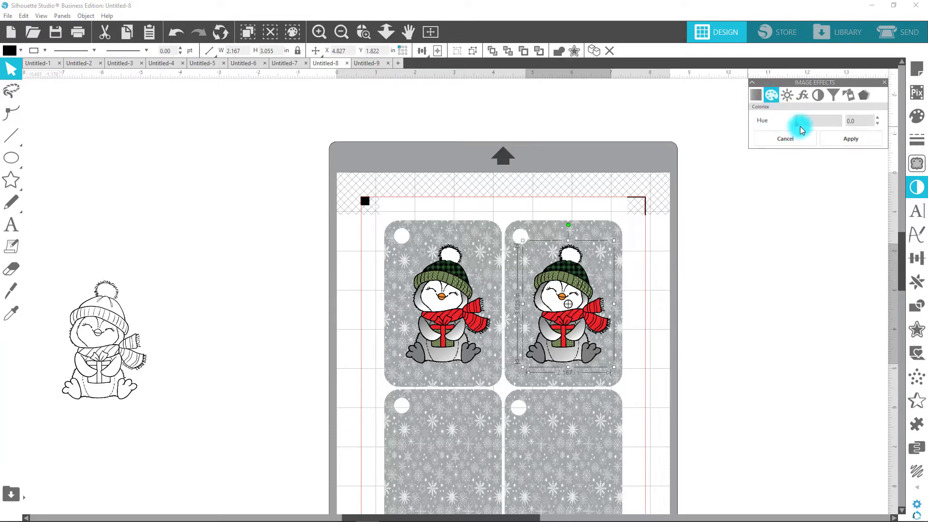
pyautogui.moveTo(813, 128); pyautogui.dragTo(826, 127)
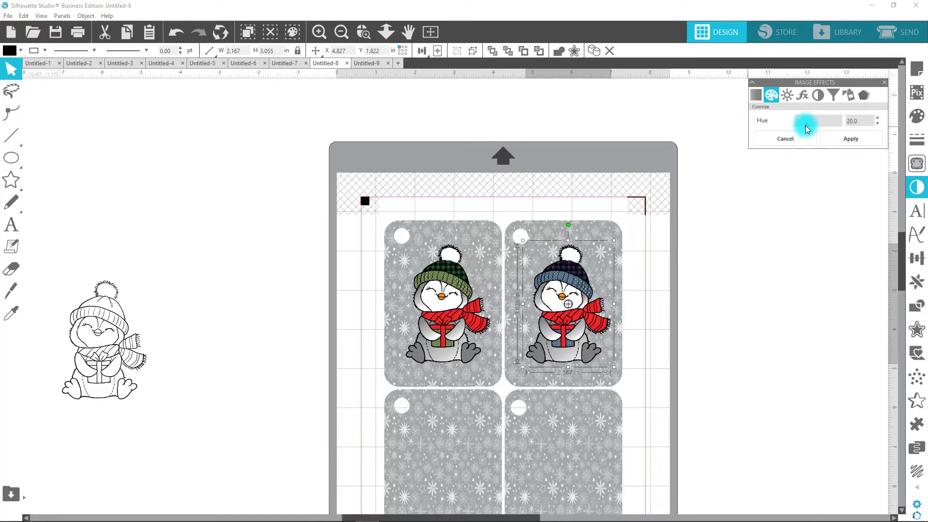
pyautogui.moveTo(810, 130)
pyautogui.mouseDown()
pyautogui.moveTo(859, 124)
pyautogui.moveTo(825, 128)
pyautogui.mouseUp()
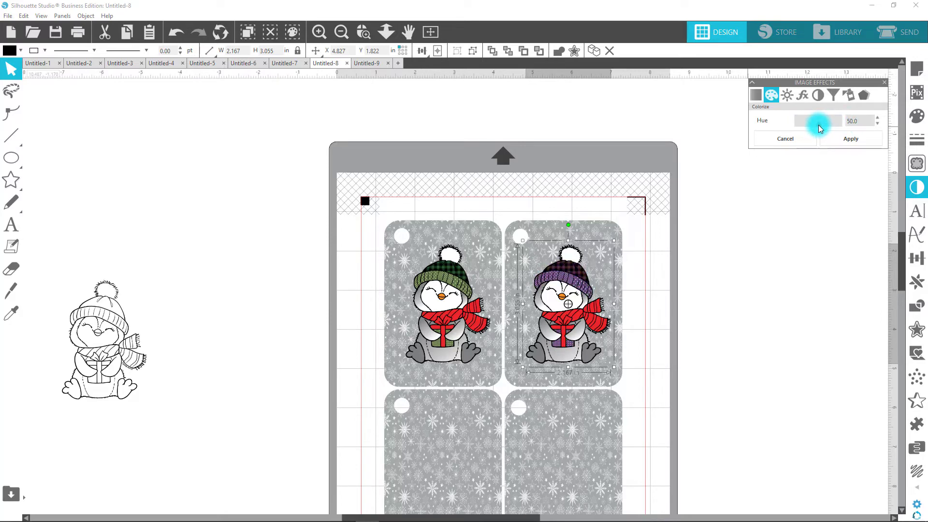
pyautogui.click(762, 324)
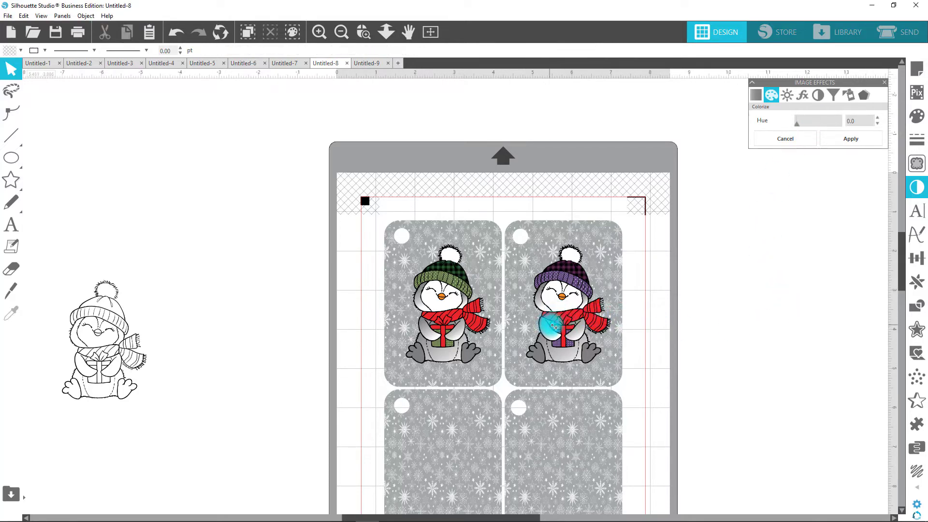
# Step: Place a copy of the purple-hatted penguin in the blank area beside the page and ungroup it
pyautogui.moveTo(559, 323); pyautogui.dragTo(762, 300)
pyautogui.rightClick(762, 300)
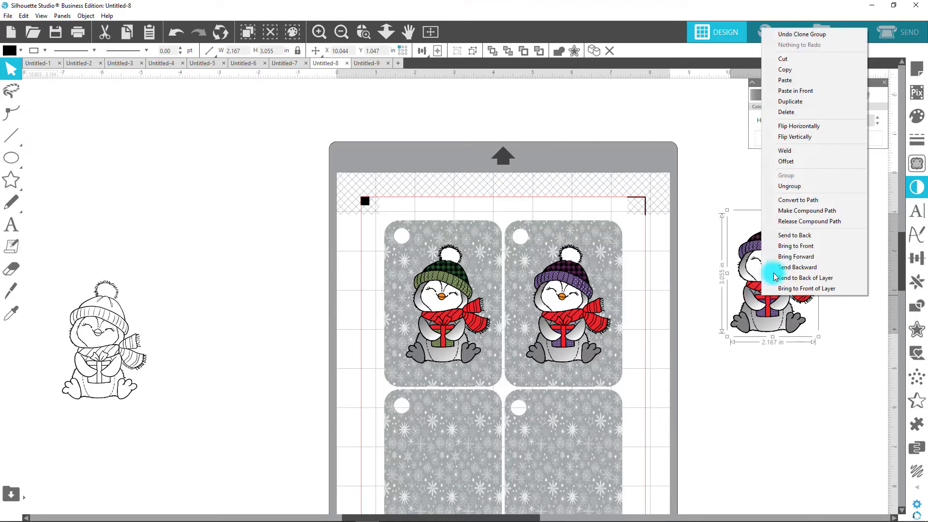
pyautogui.click(821, 183)
pyautogui.click(762, 401)
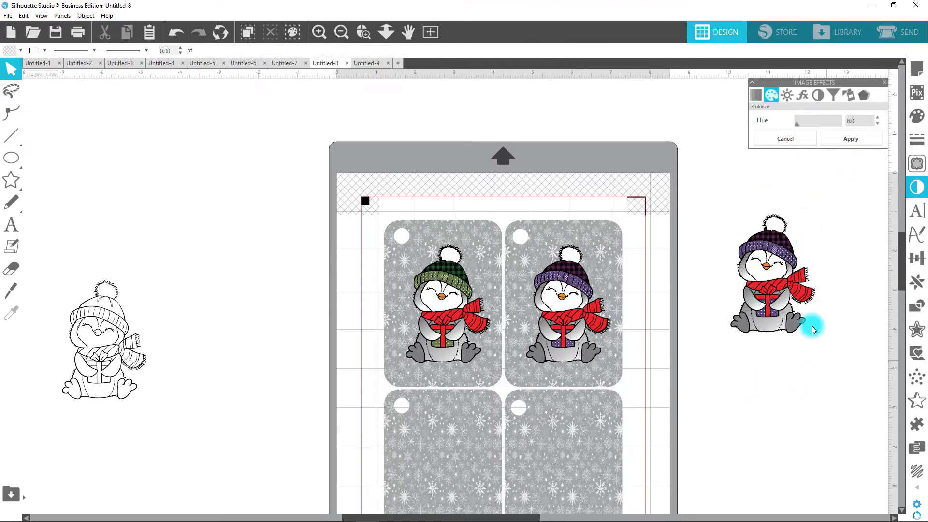
# Step: Try shifting the Colorize hue of all the ungrouped penguin's pieces, passing through 30
pyautogui.click(785, 140)
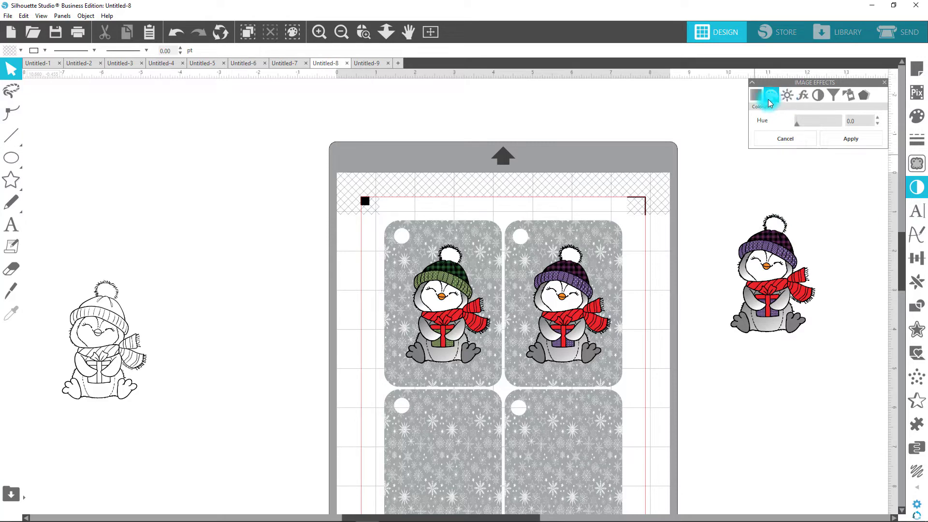
pyautogui.click(805, 127)
pyautogui.moveTo(720, 182); pyautogui.dragTo(844, 367)
pyautogui.click(800, 127)
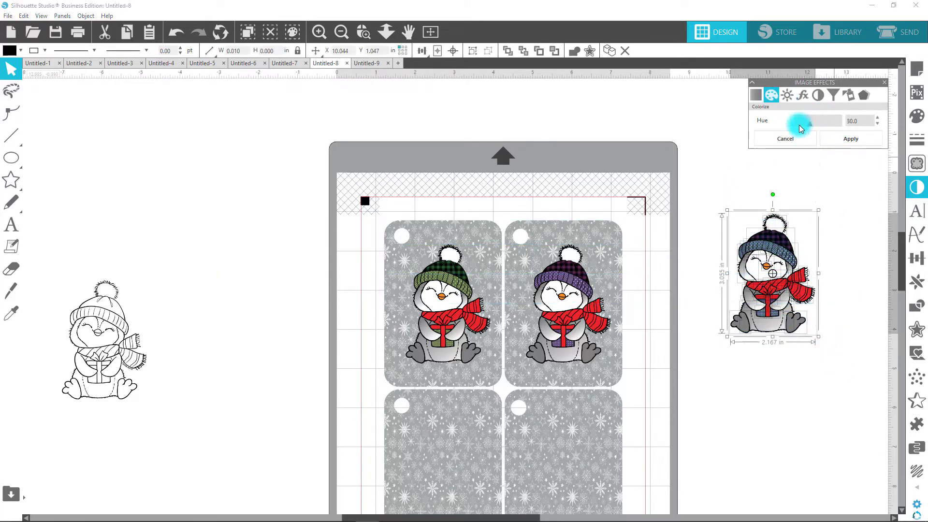
pyautogui.click(828, 271)
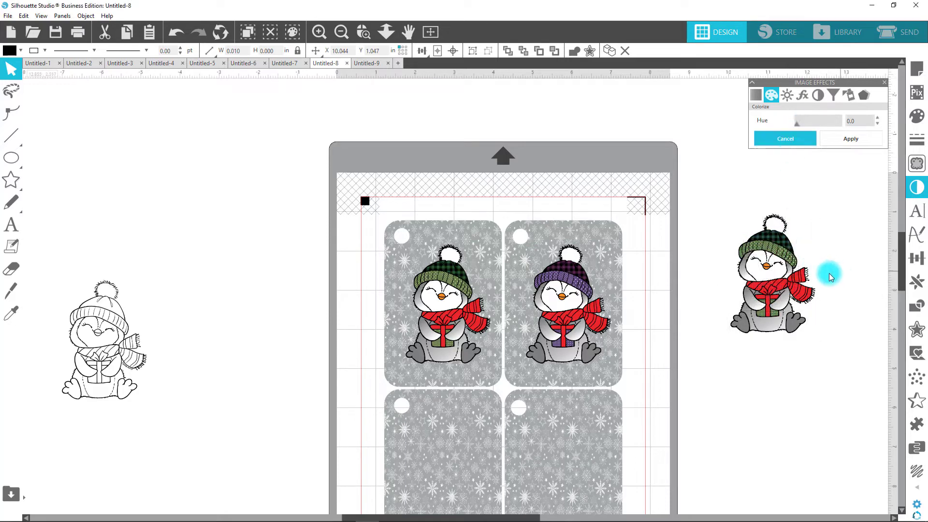
# Step: Try to colorize only the red scarf end of the ungrouped penguin with a hue of 76
pyautogui.click(810, 293)
pyautogui.click(812, 121)
pyautogui.click(828, 126)
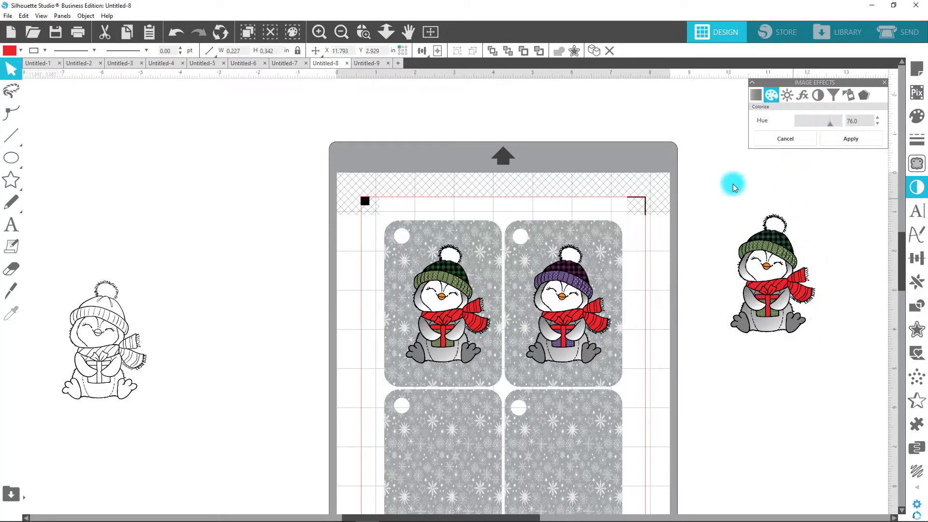
# Step: Colorize all pieces of the ungrouped penguin with a hue of about 38, turning the hat and gift patterns blue
pyautogui.moveTo(714, 179); pyautogui.dragTo(833, 355)
pyautogui.moveTo(828, 122); pyautogui.dragTo(816, 127)
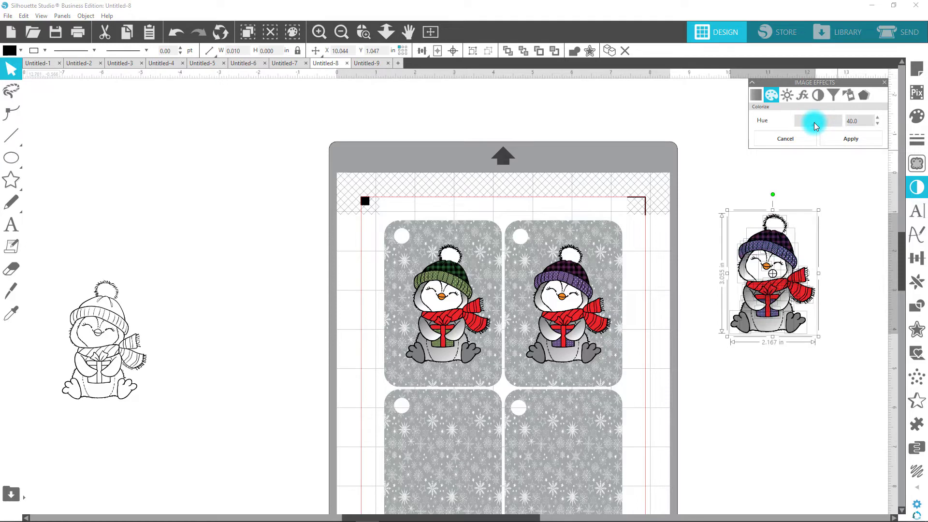
pyautogui.moveTo(811, 127); pyautogui.dragTo(803, 128)
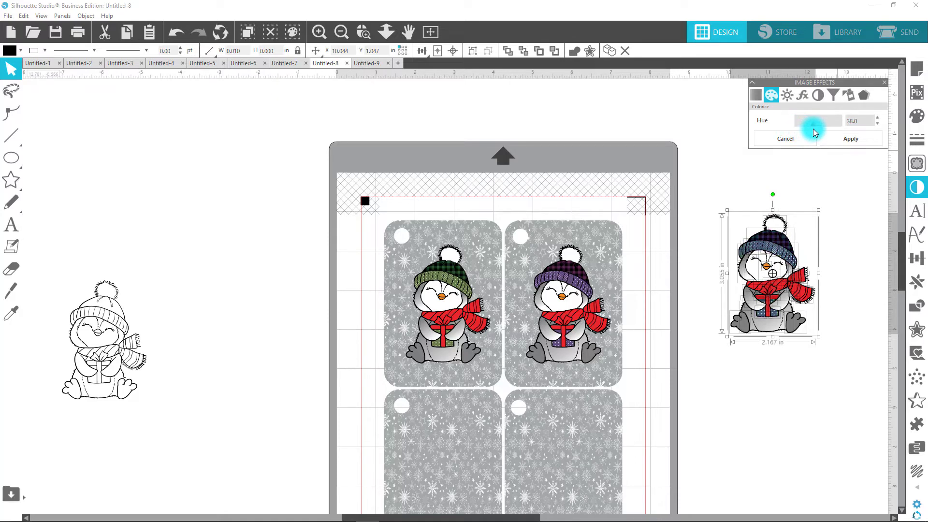
# Step: Colorize the penguin's pieces with a hue of 64 and group the whole penguin
pyautogui.moveTo(819, 133)
pyautogui.mouseDown()
pyautogui.moveTo(854, 131)
pyautogui.moveTo(817, 134)
pyautogui.mouseUp()
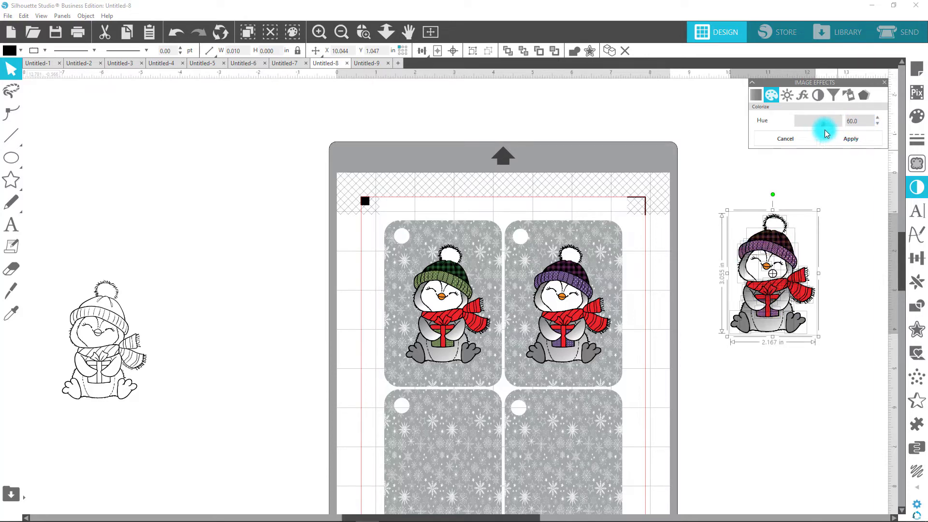
pyautogui.moveTo(805, 366); pyautogui.dragTo(707, 184)
pyautogui.rightClick(802, 263)
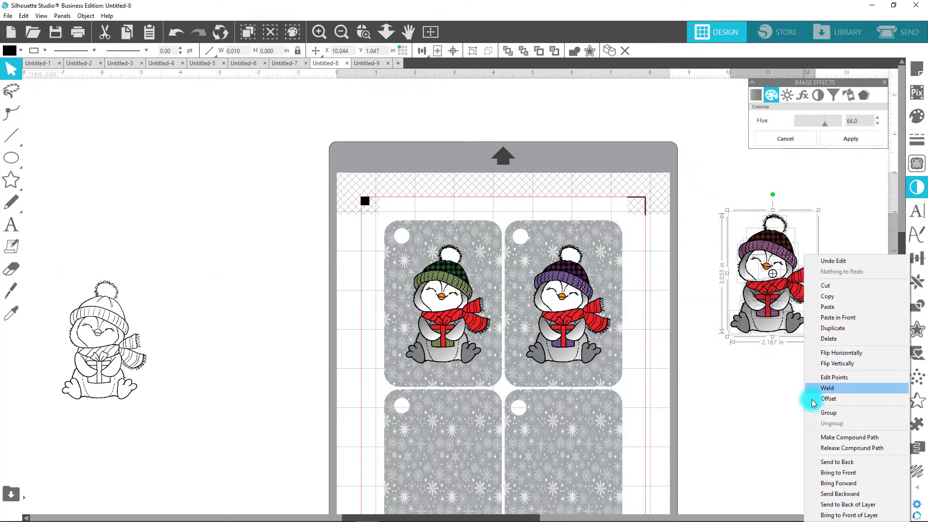
pyautogui.click(828, 412)
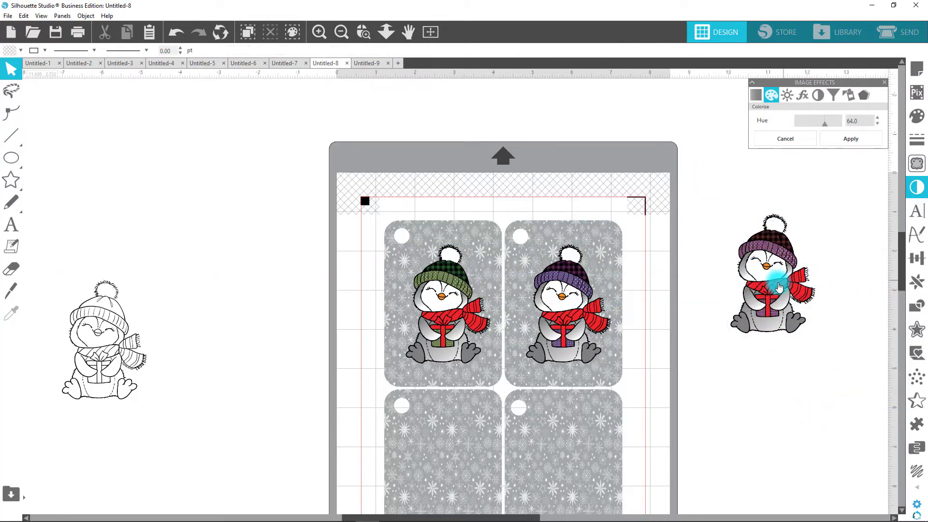
# Step: Place the grouped penguin on the lower-left tag, then put a copy beside the page and ungroup it
pyautogui.moveTo(775, 280); pyautogui.dragTo(454, 468)
pyautogui.scroll(-3, 793, 279)
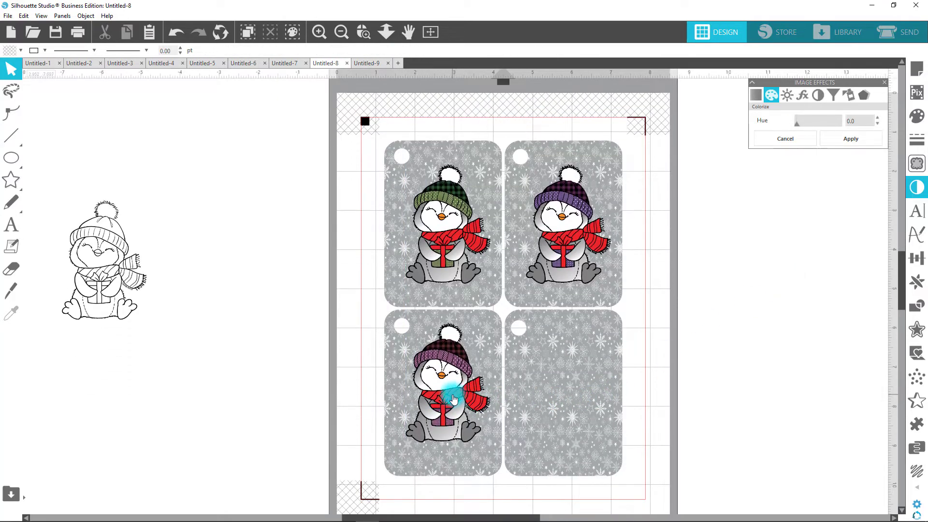
pyautogui.moveTo(454, 399); pyautogui.dragTo(758, 291)
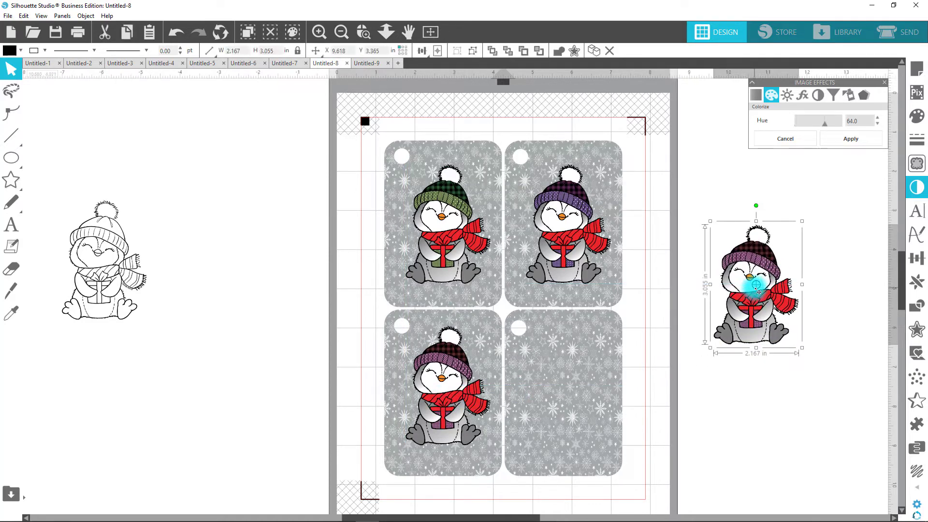
pyautogui.rightClick(791, 303)
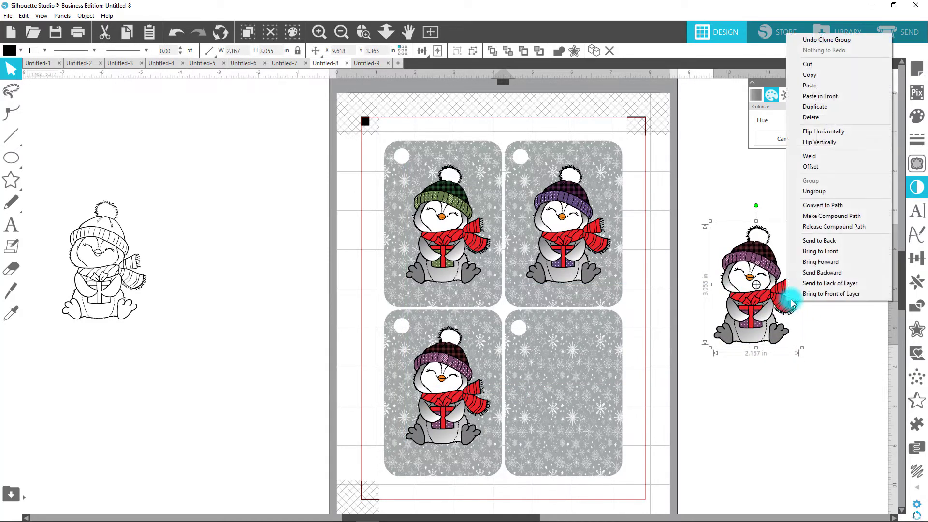
pyautogui.click(821, 192)
pyautogui.click(811, 405)
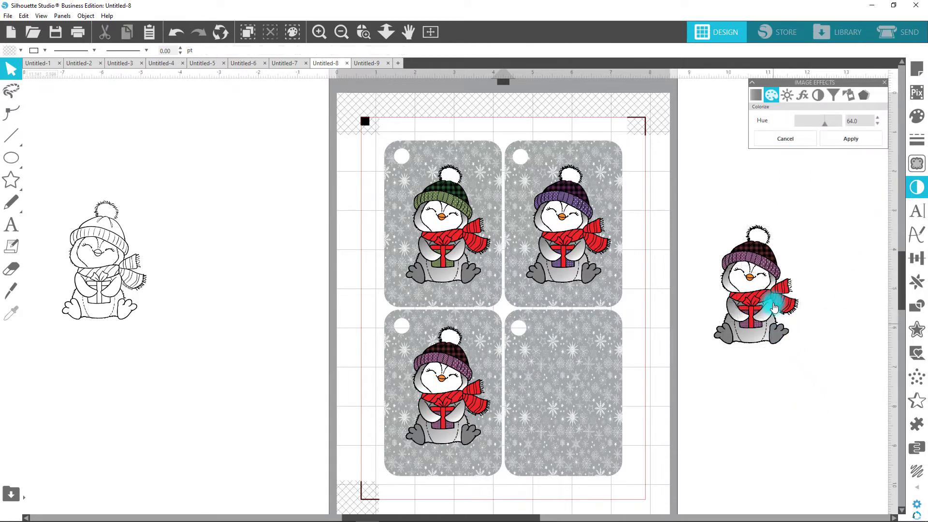
# Step: Fill two alternating stripes of the ungrouped penguin's neck scarf with green
pyautogui.click(364, 32)
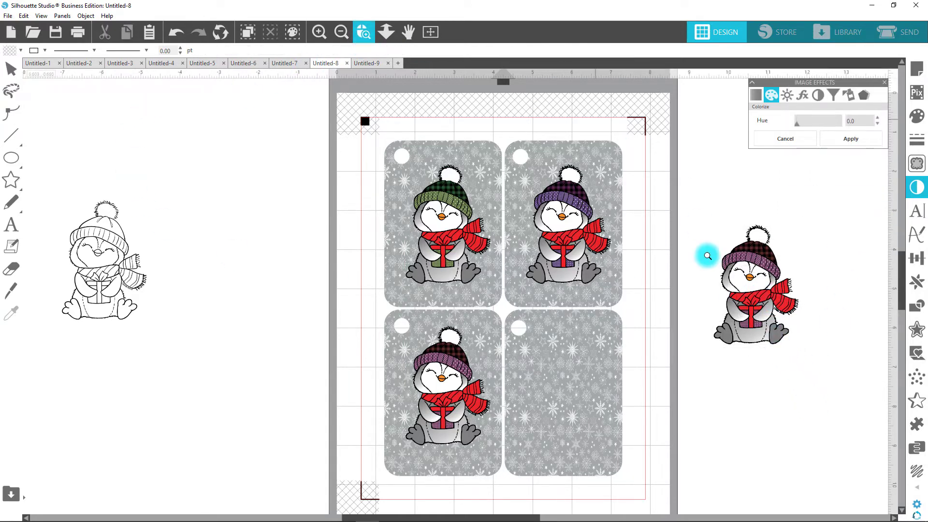
pyautogui.moveTo(706, 253); pyautogui.dragTo(843, 389)
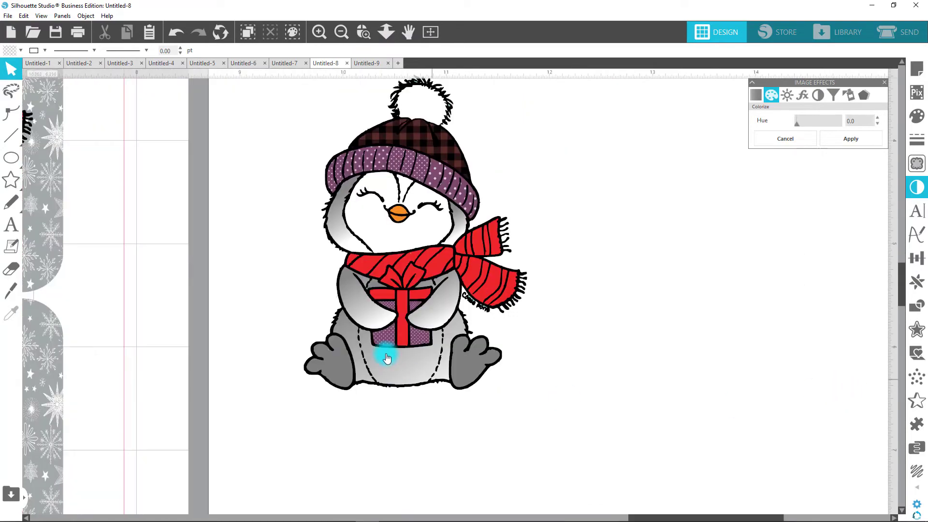
pyautogui.click(379, 275)
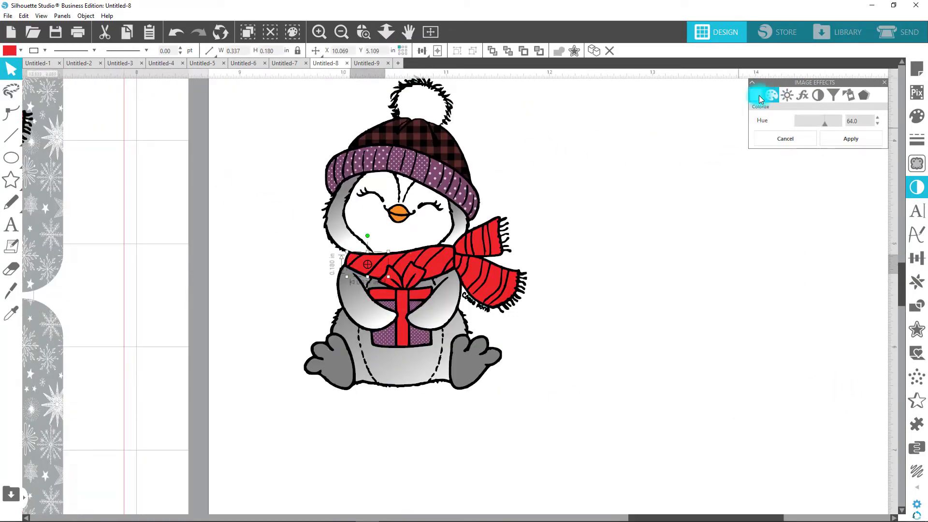
pyautogui.click(12, 51)
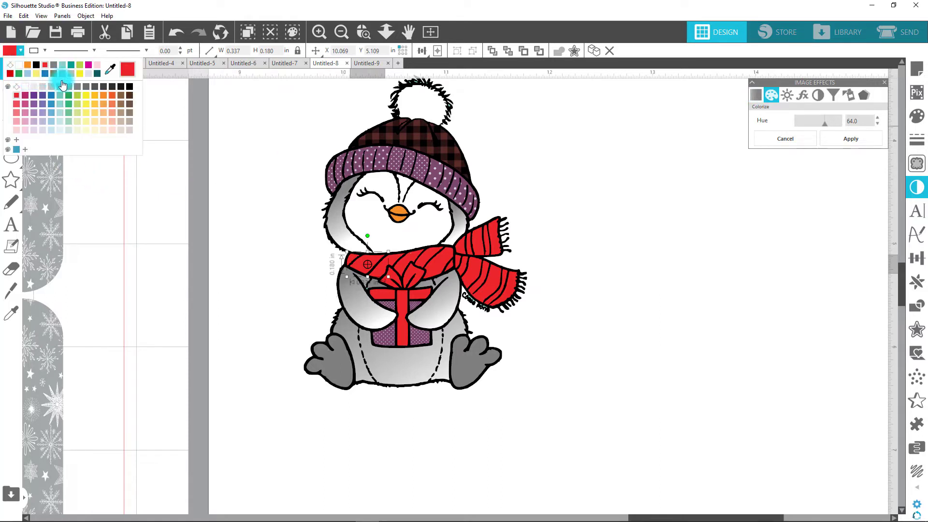
pyautogui.click(18, 74)
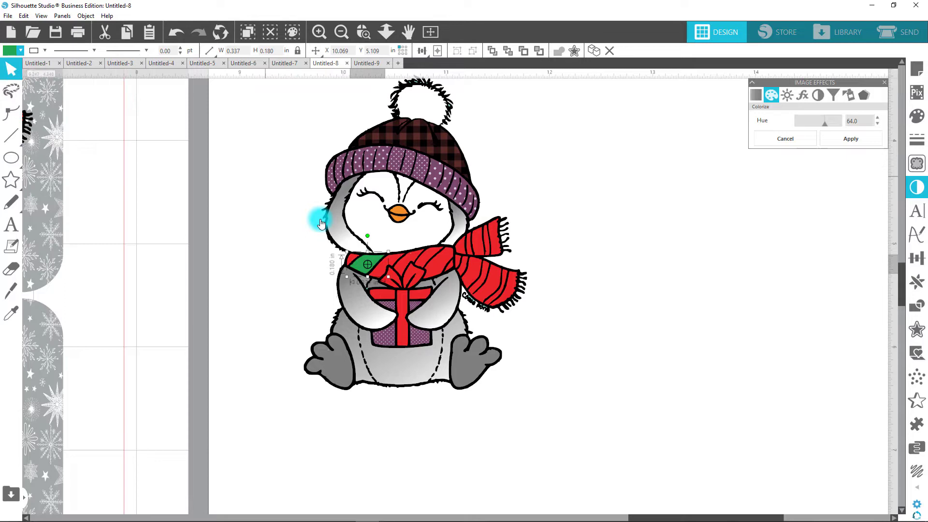
pyautogui.click(412, 261)
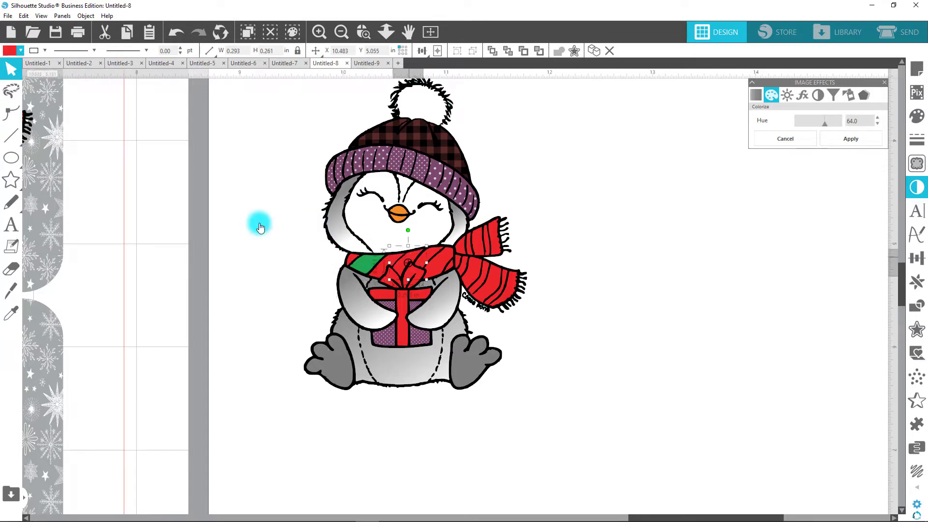
pyautogui.click(10, 51)
pyautogui.click(19, 74)
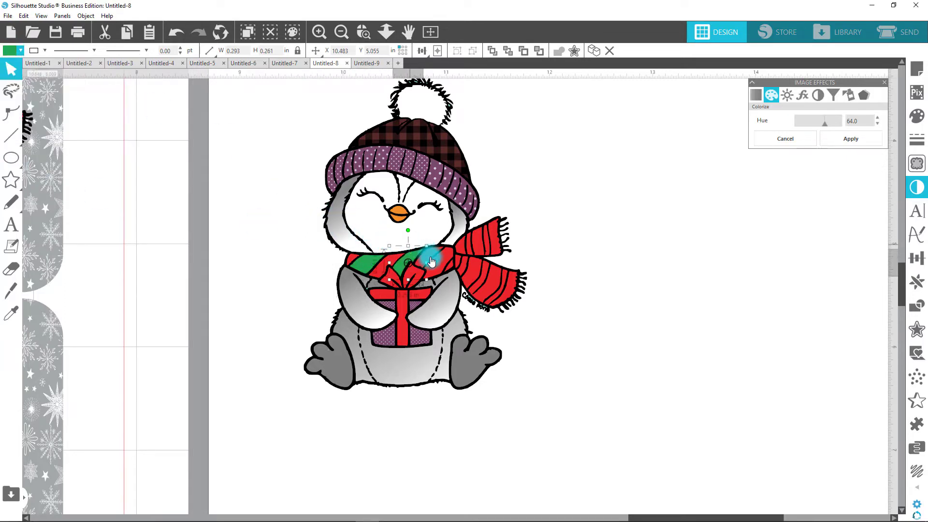
# Step: Fill the neck scarf's stripe nearest the knot and alternating stripes of the upper scarf tail with green
pyautogui.moveTo(441, 266); pyautogui.dragTo(504, 215)
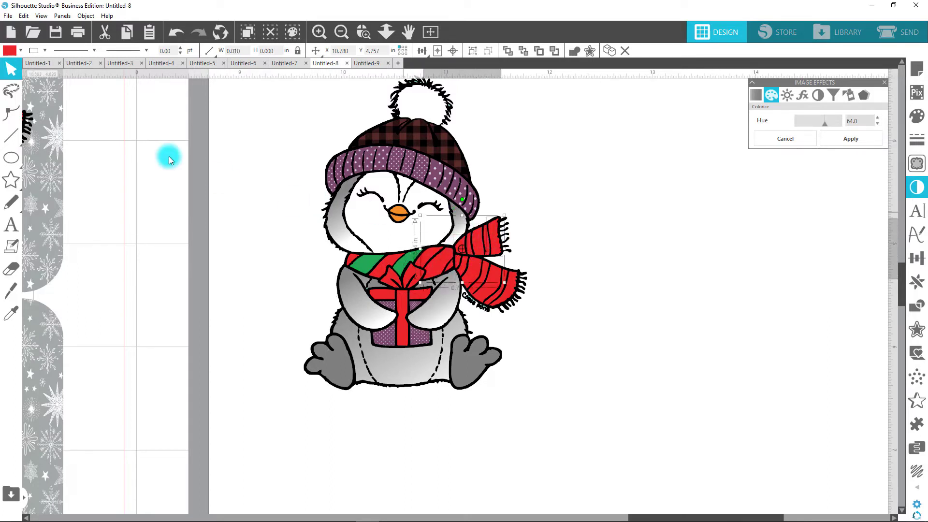
pyautogui.click(7, 51)
pyautogui.click(124, 107)
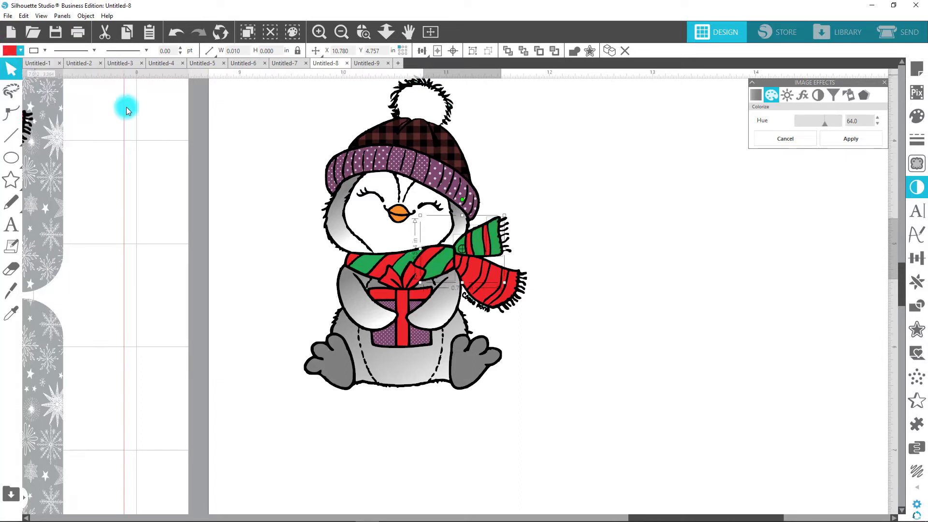
# Step: Fill the stripe next to the fringe of the lower scarf tail with green
pyautogui.click(586, 256)
pyautogui.click(474, 278)
pyautogui.click(465, 274)
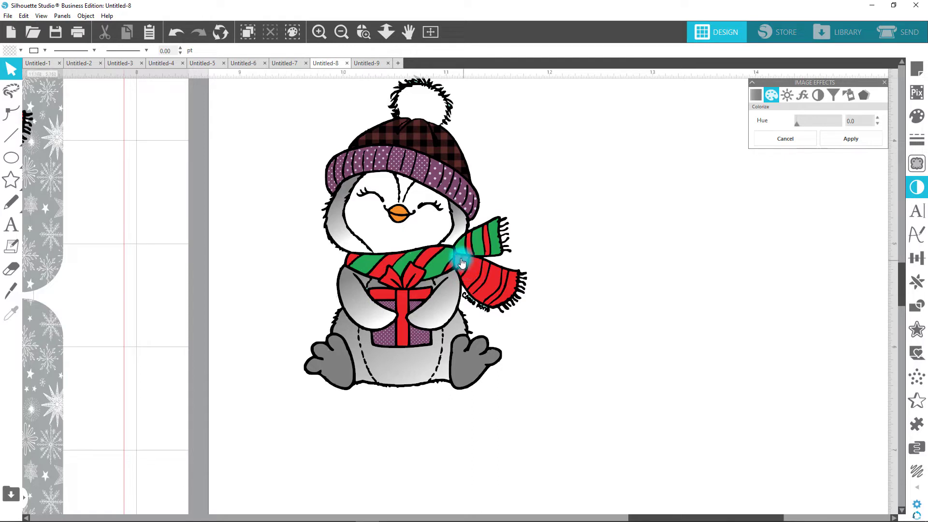
pyautogui.click(460, 261)
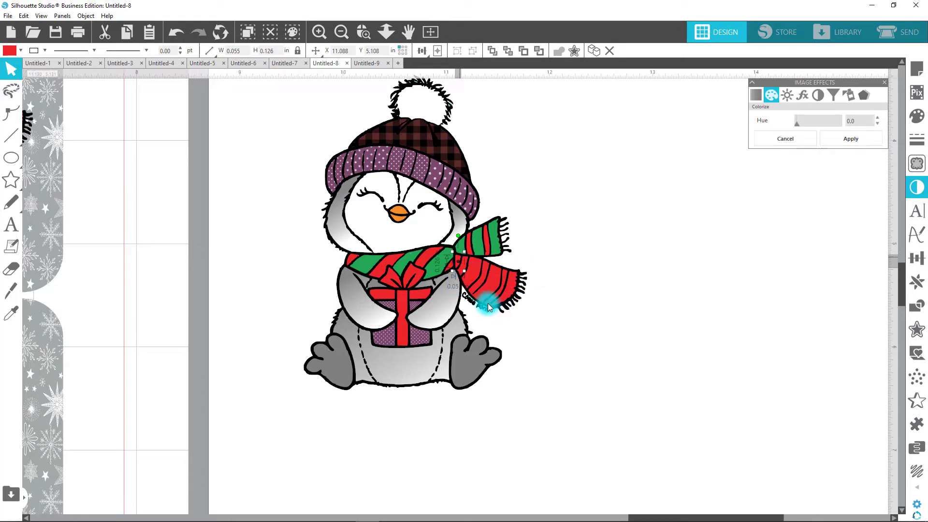
pyautogui.click(582, 349)
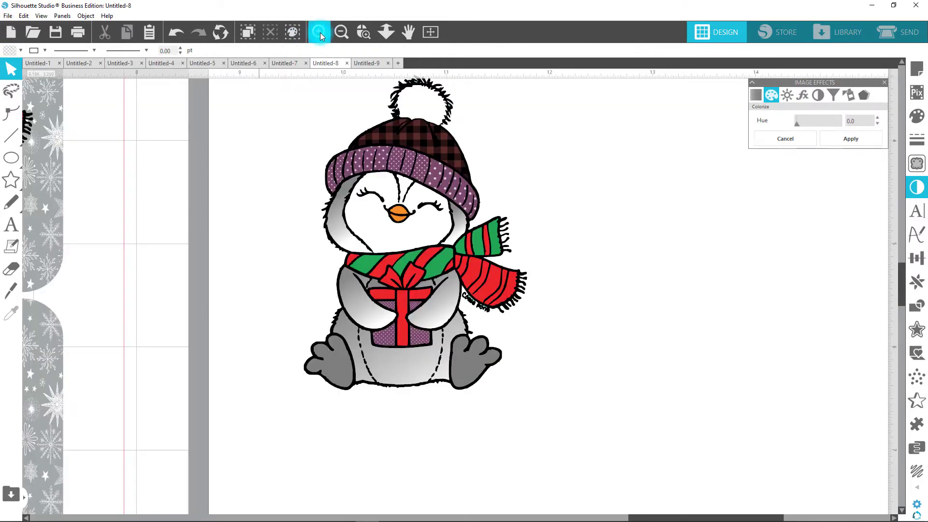
pyautogui.click(362, 31)
pyautogui.moveTo(472, 254); pyautogui.dragTo(514, 326)
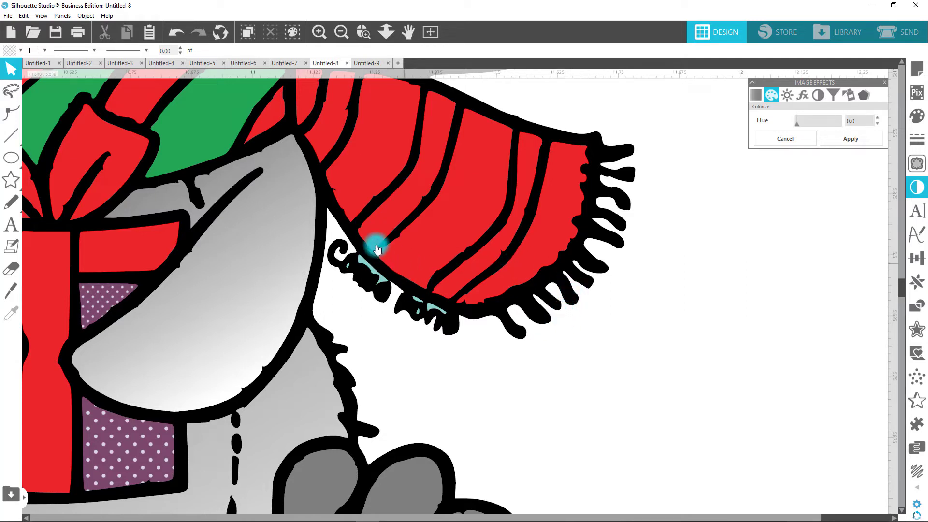
pyautogui.click(551, 243)
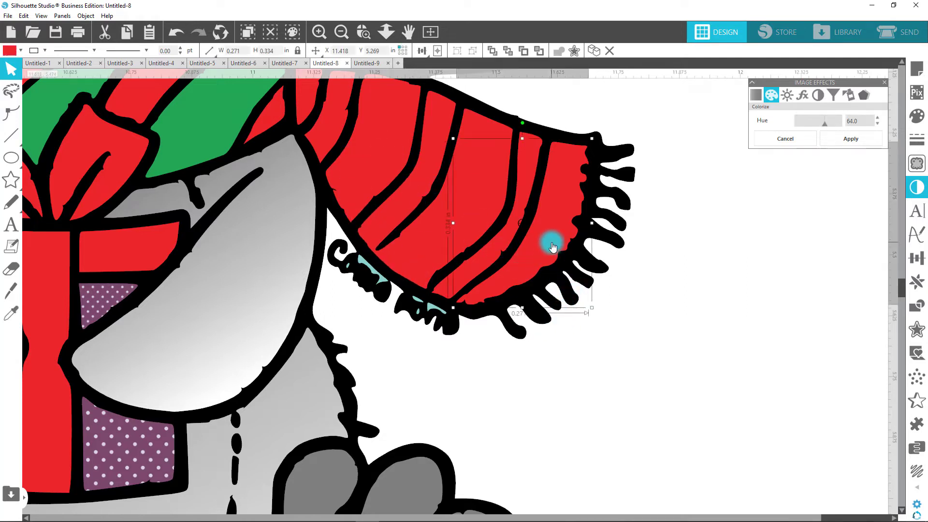
pyautogui.click(10, 50)
pyautogui.click(17, 68)
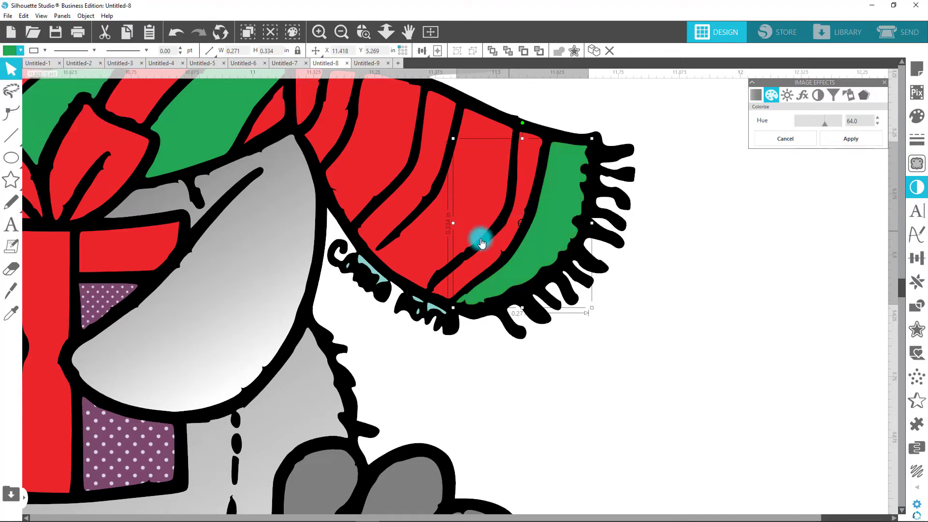
# Step: Fill the wide middle stripe and the narrow stripe near the knot of the lower scarf tail with green
pyautogui.click(358, 179)
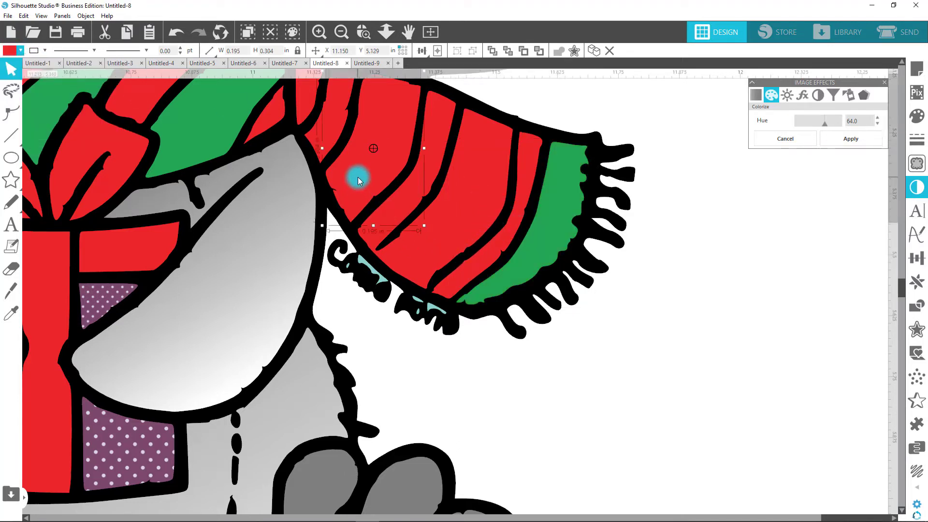
pyautogui.click(428, 242)
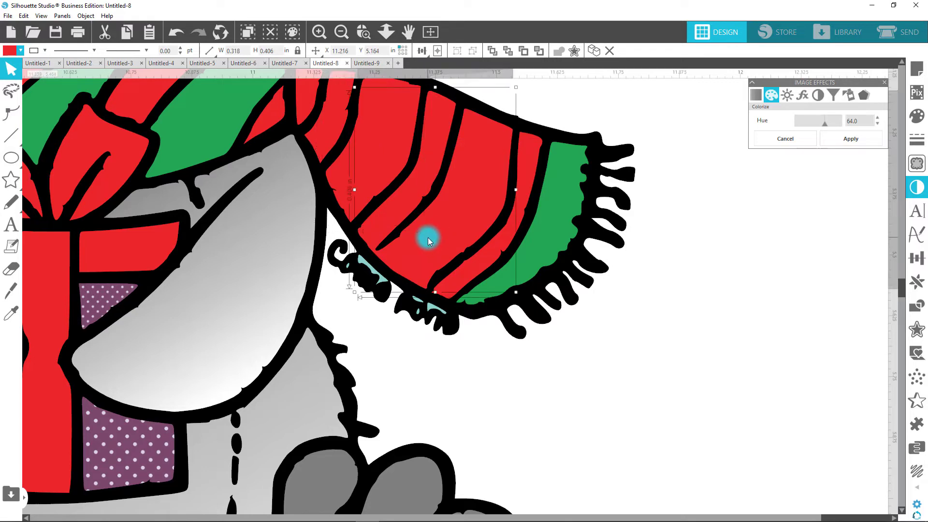
pyautogui.click(21, 49)
pyautogui.click(14, 70)
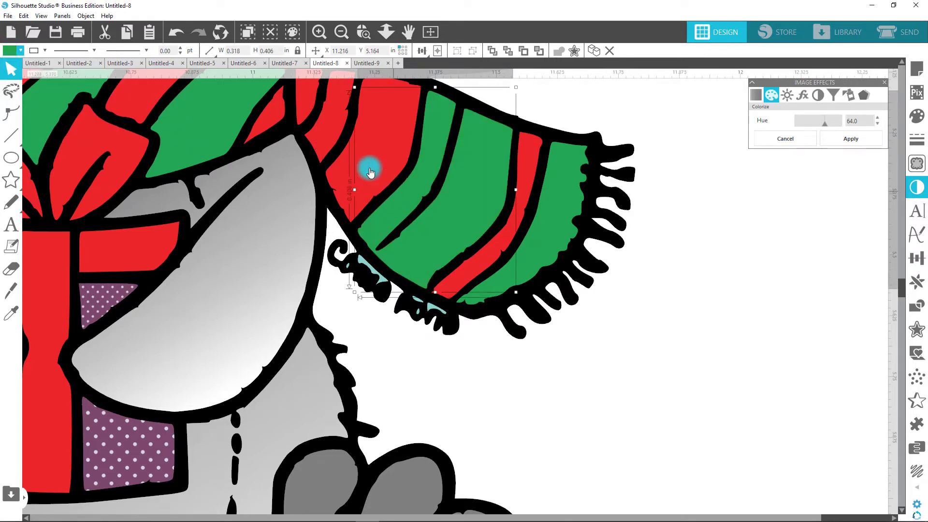
pyautogui.click(325, 133)
pyautogui.click(8, 52)
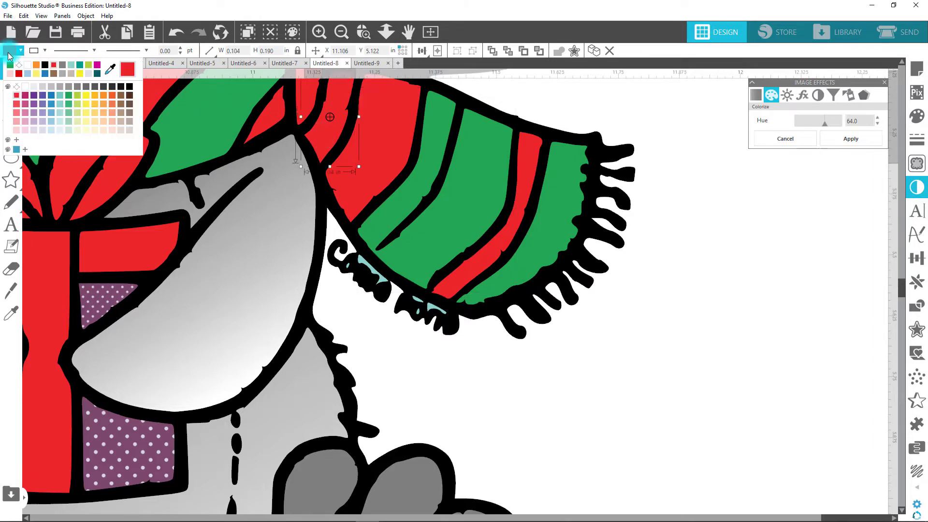
pyautogui.click(12, 70)
pyautogui.scroll(2, 682, 209)
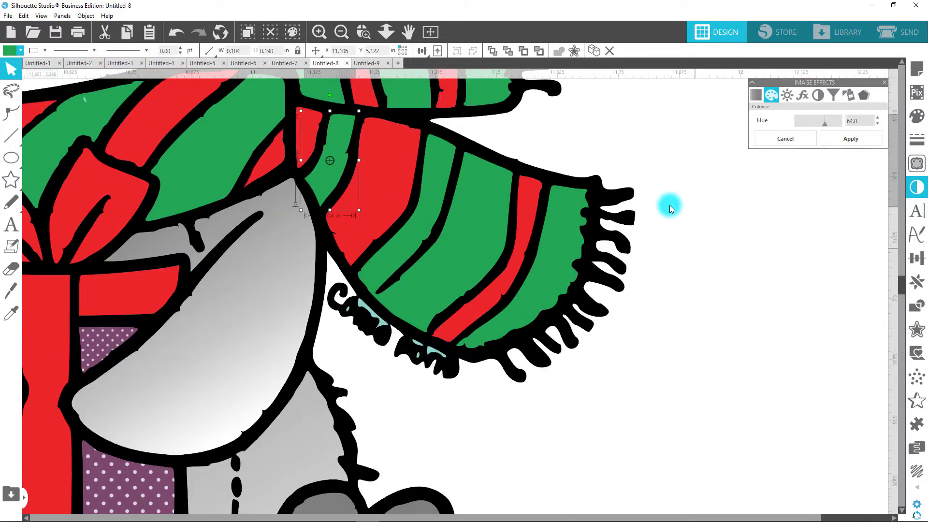
# Step: Fill the gift's purple polka-dot pieces with the black-and-white dotted fill pattern
pyautogui.click(341, 30)
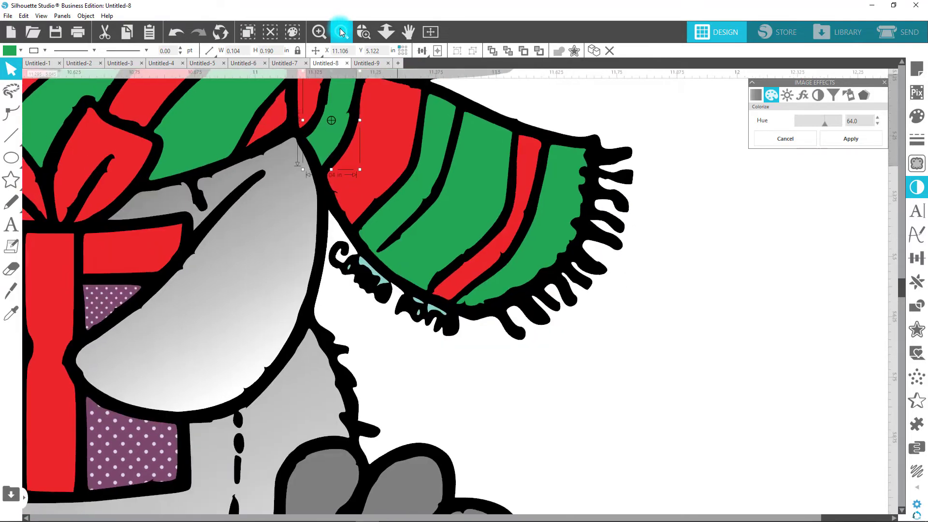
pyautogui.click(341, 30)
pyautogui.click(341, 30)
pyautogui.click(340, 32)
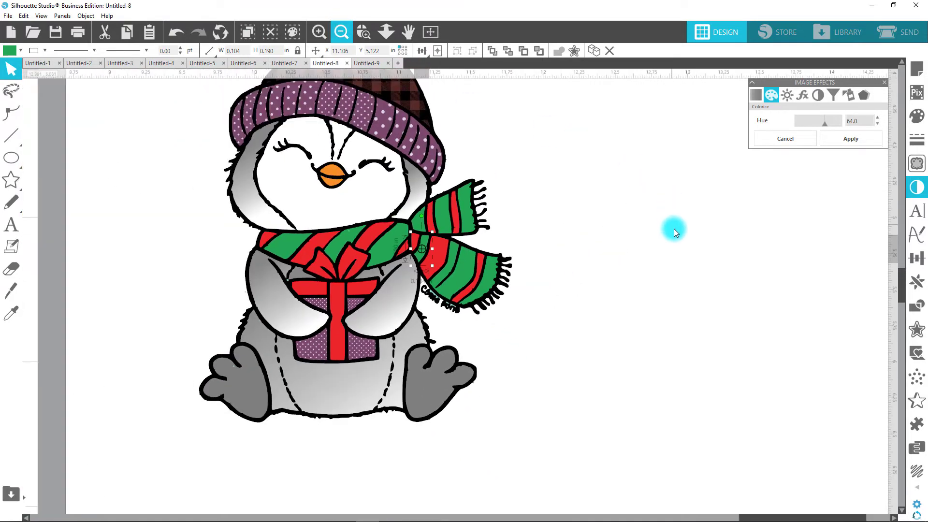
pyautogui.click(350, 332)
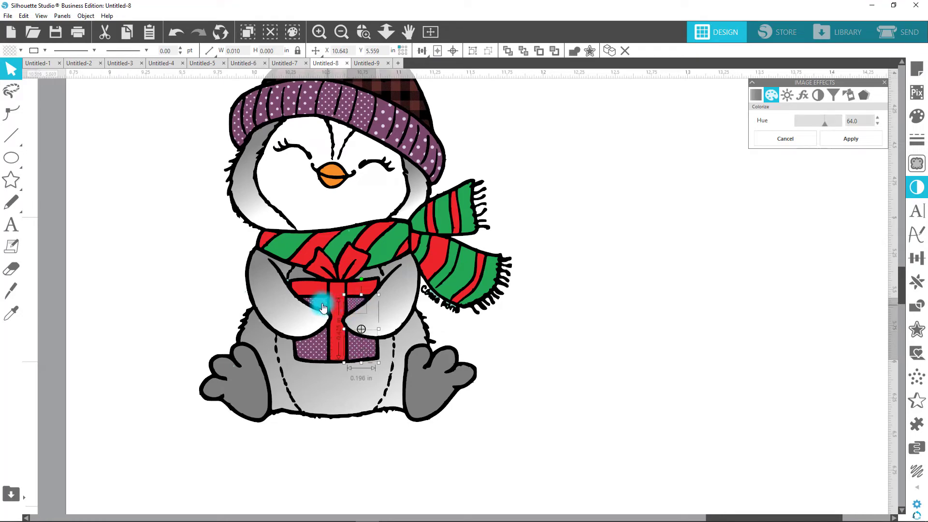
pyautogui.click(323, 349)
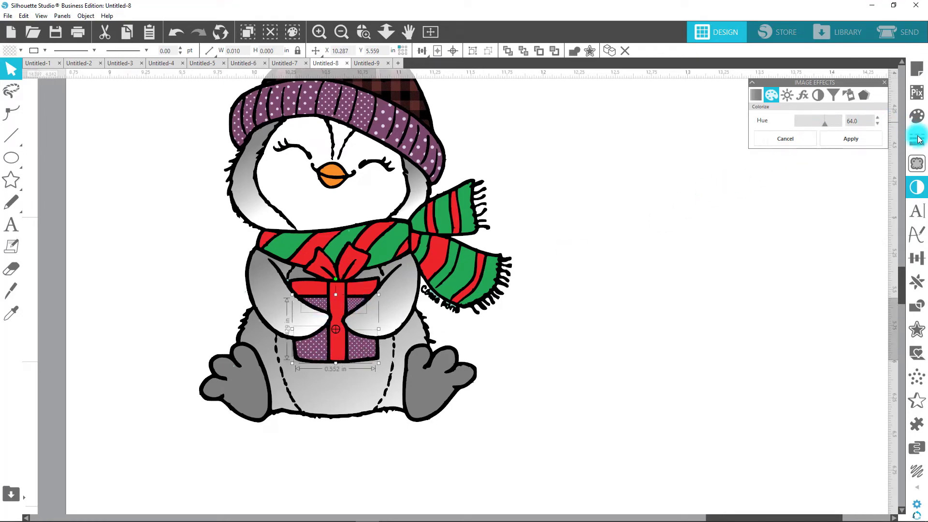
pyautogui.click(916, 119)
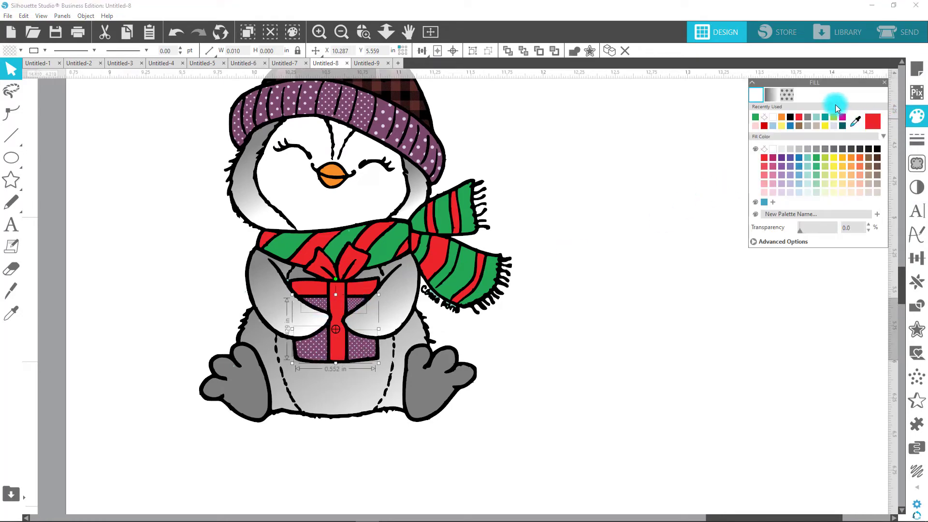
pyautogui.click(787, 95)
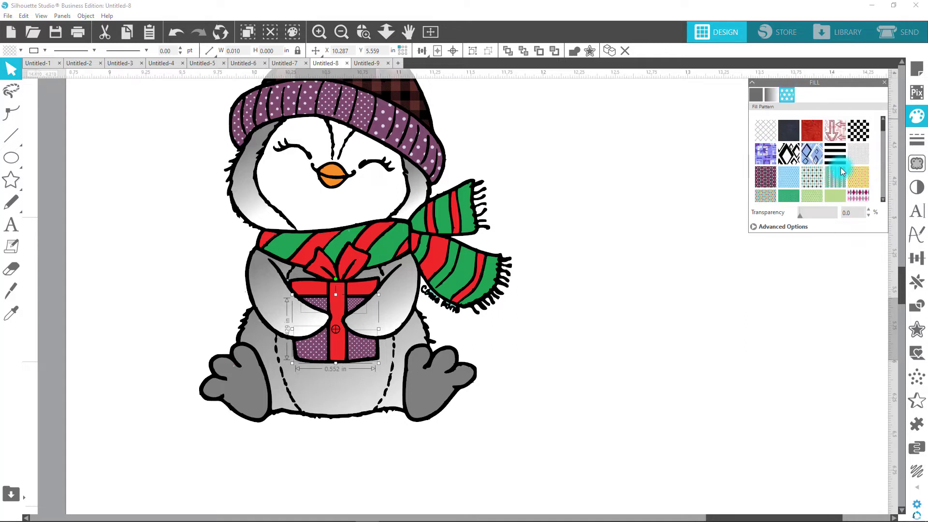
pyautogui.scroll(-5, 840, 167)
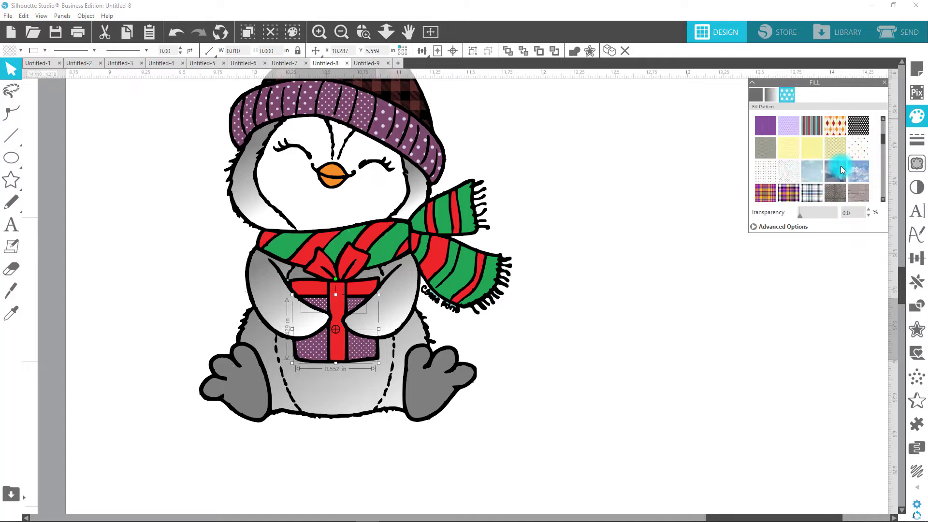
pyautogui.click(866, 128)
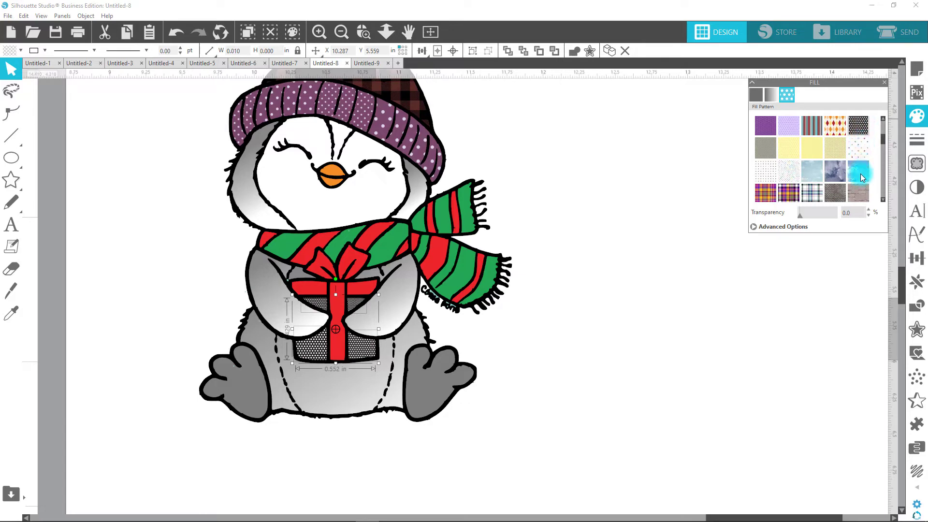
# Step: Try dotted, pink wool, diagonal-striped, light blue and green gingham patterns on the gift box pieces
pyautogui.click(850, 157)
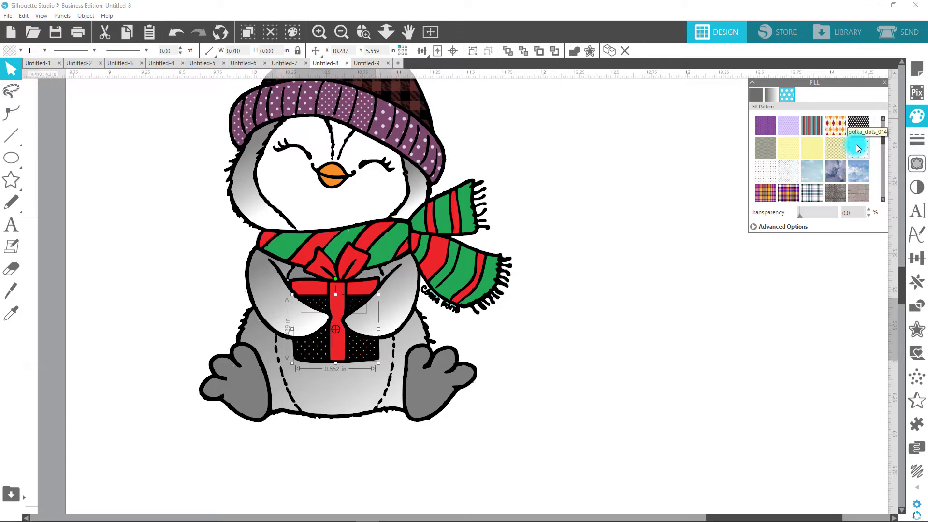
pyautogui.scroll(-5, 857, 149)
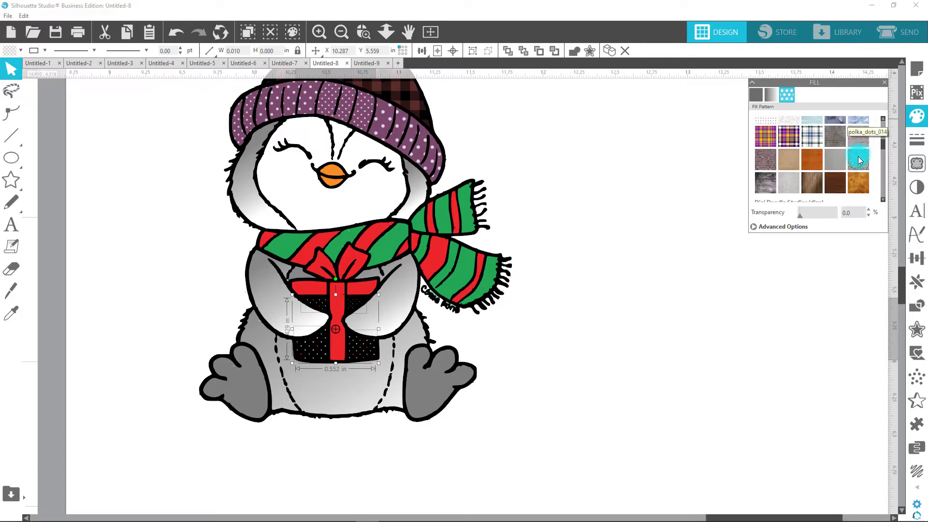
pyautogui.scroll(-1, 857, 162)
pyautogui.click(855, 135)
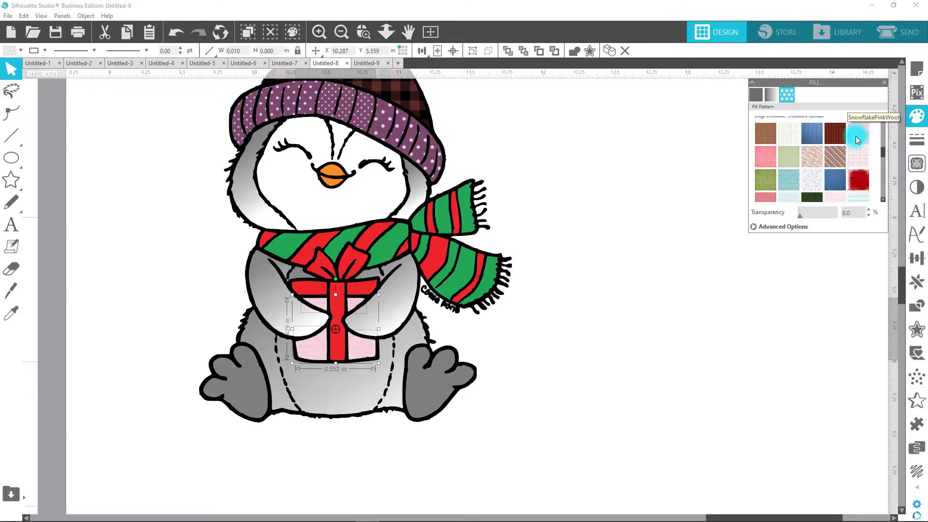
pyautogui.click(830, 159)
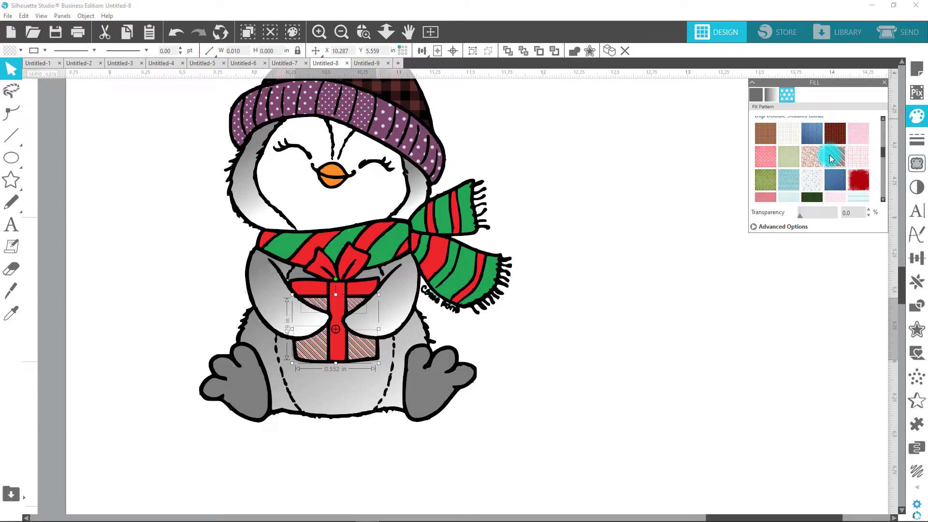
pyautogui.click(812, 166)
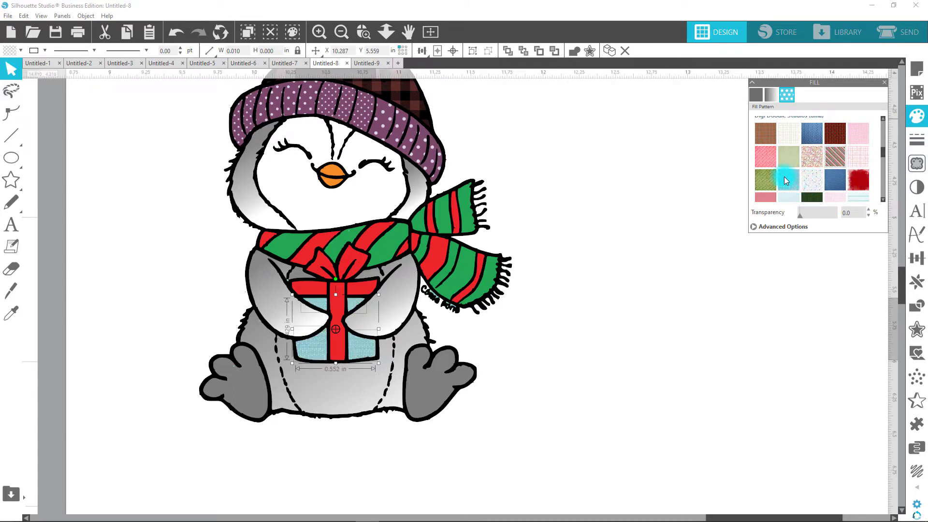
pyautogui.scroll(-5, 796, 170)
pyautogui.click(833, 159)
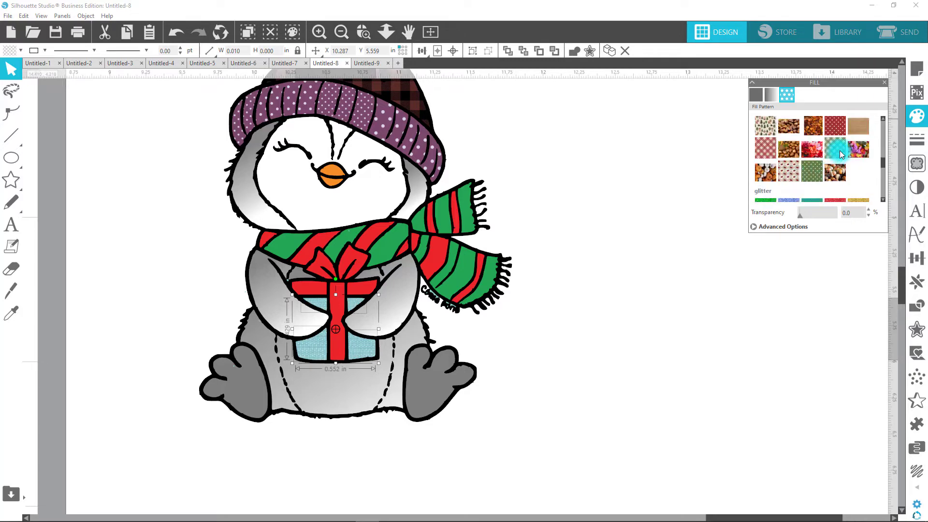
pyautogui.scroll(-5, 839, 152)
pyautogui.click(837, 164)
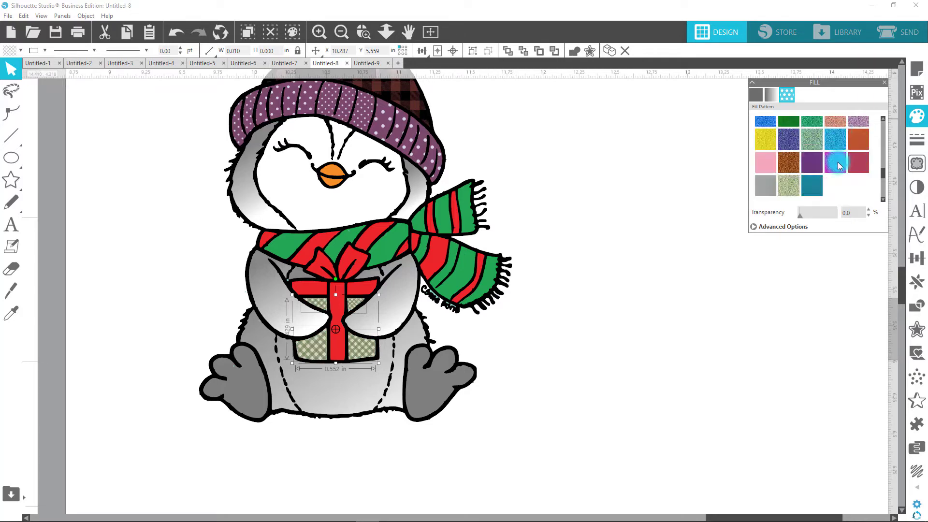
# Step: Fill the gift box pieces with the dark green plaid pattern
pyautogui.scroll(10, 837, 161)
pyautogui.click(824, 155)
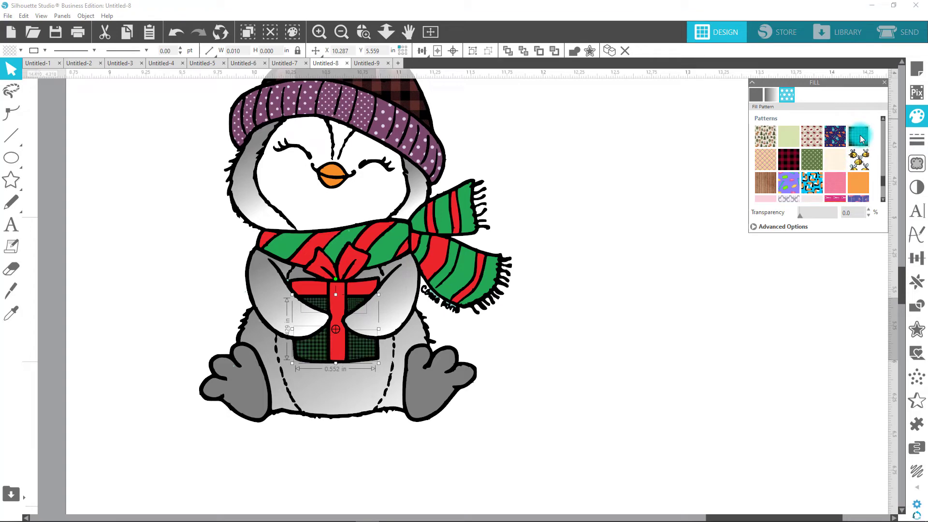
pyautogui.click(819, 196)
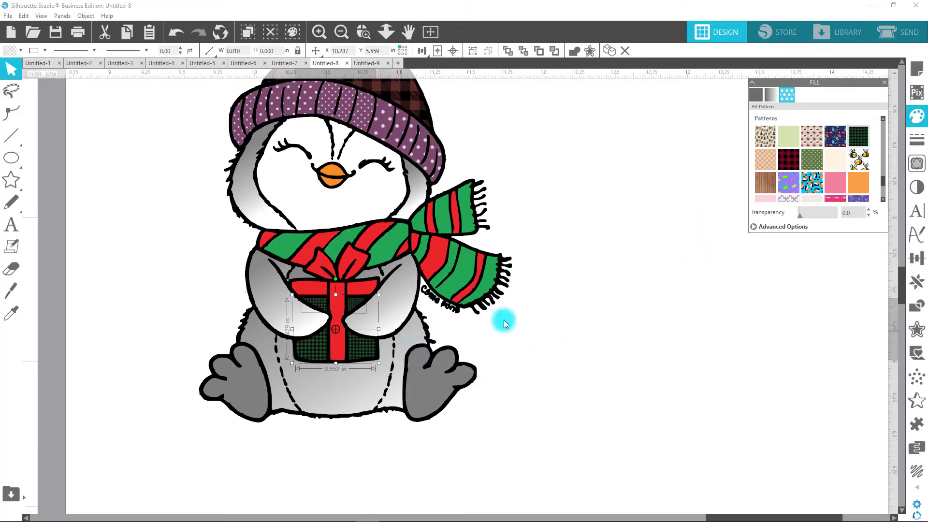
# Step: Copy the gift's dark green plaid onto the lower scarf tail's wide middle stripe and the stripe next to the fringe
pyautogui.click(468, 274)
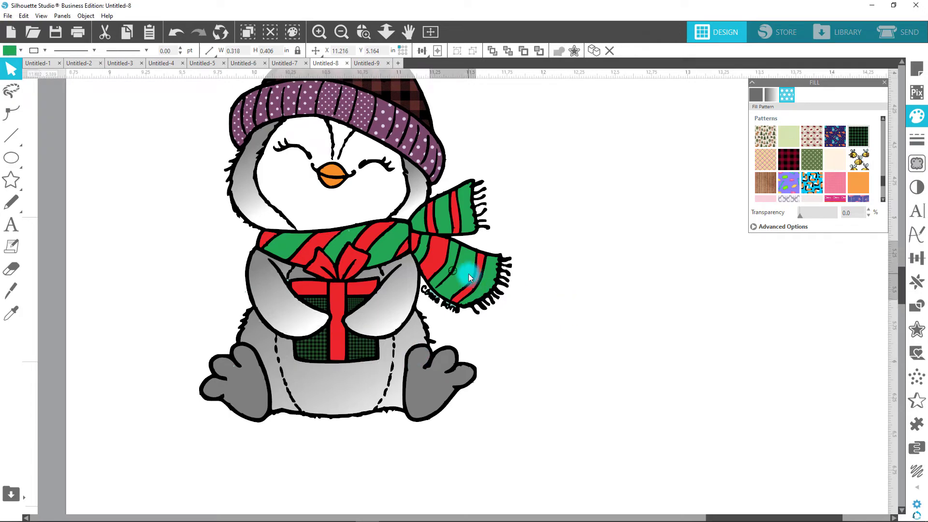
pyautogui.click(11, 313)
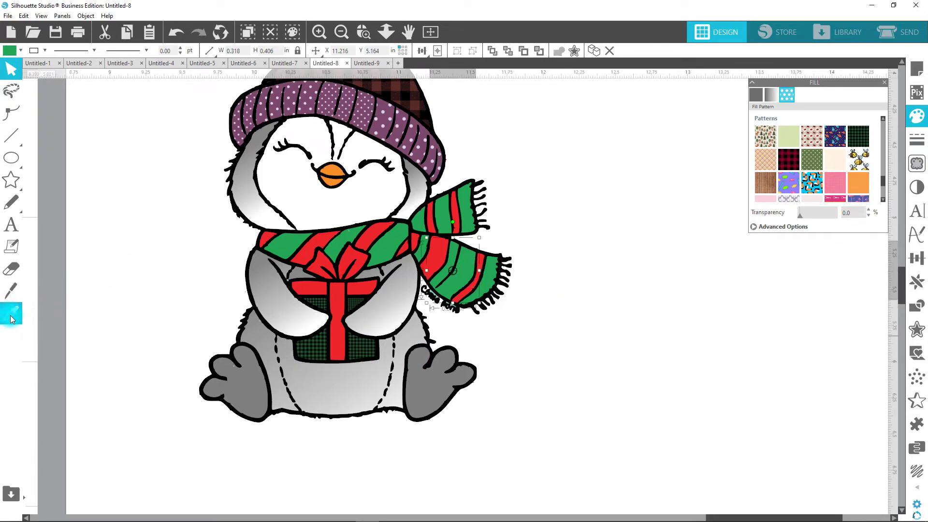
pyautogui.click(355, 305)
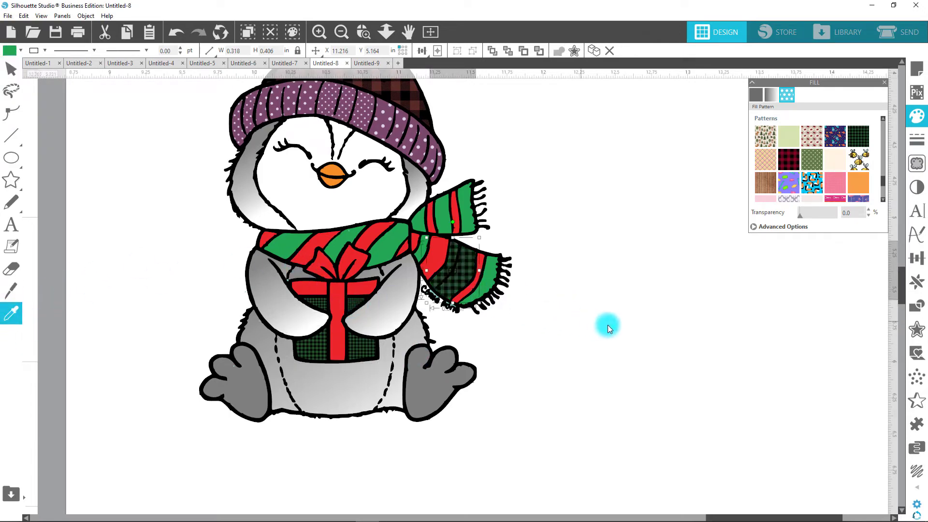
pyautogui.click(491, 279)
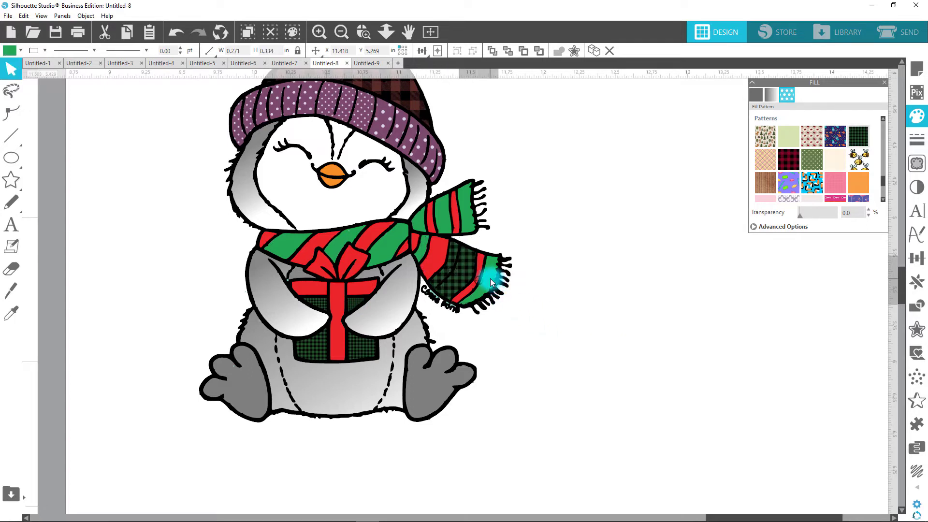
pyautogui.click(11, 313)
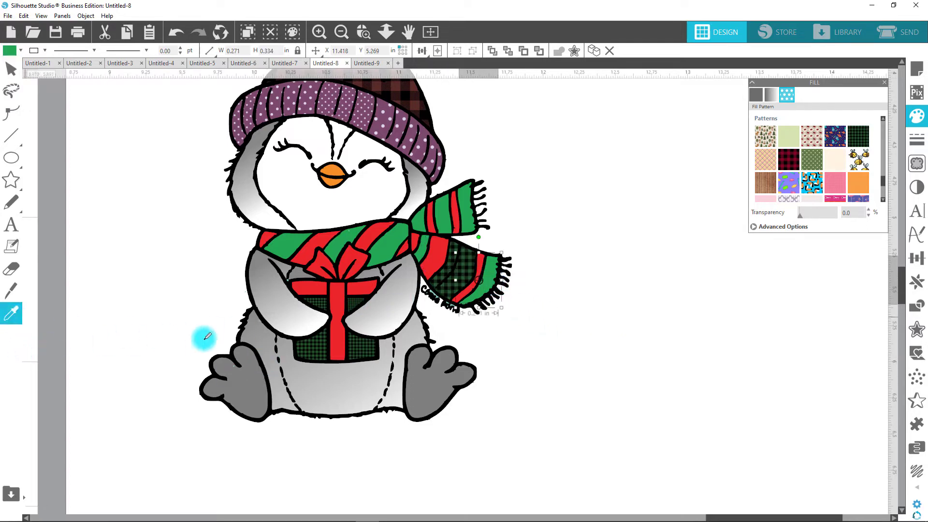
pyautogui.click(319, 346)
# Step: Copy the dark green plaid onto the green stripes of the neck scarf and the upper scarf tail
pyautogui.click(389, 244)
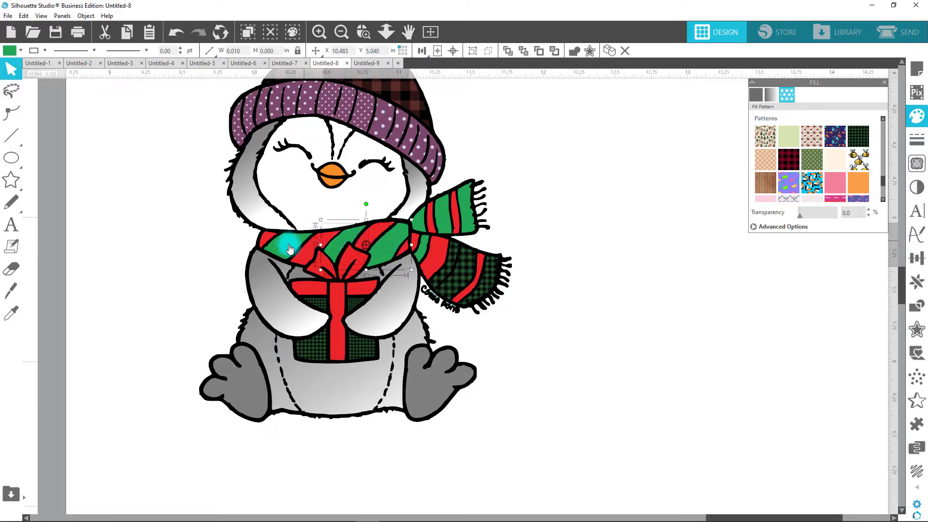
pyautogui.click(369, 214)
pyautogui.click(418, 227)
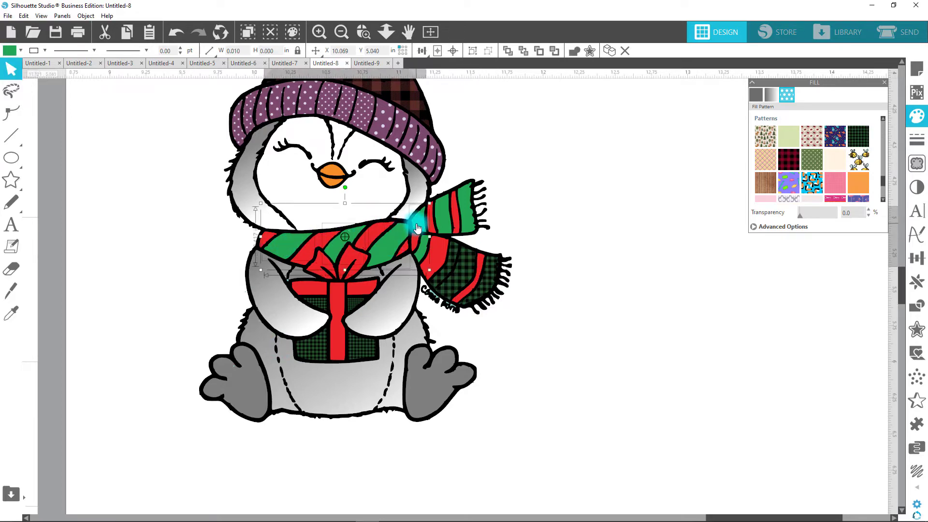
pyautogui.keyDown('shift'); pyautogui.click(439, 213); pyautogui.keyUp('shift')
pyautogui.keyDown('shift'); pyautogui.click(463, 209); pyautogui.keyUp('shift')
pyautogui.click(10, 312)
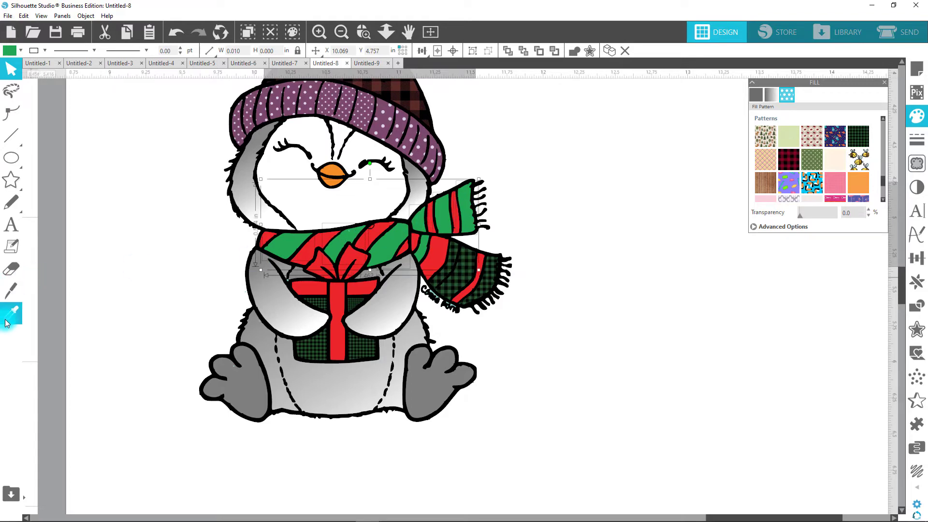
pyautogui.click(461, 263)
pyautogui.click(608, 270)
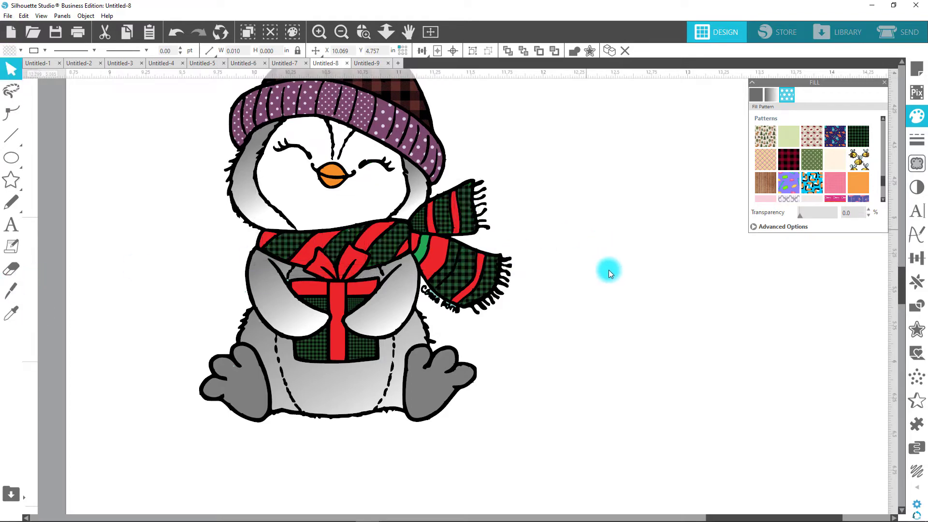
# Step: Fill all four gift box pieces with the green polka-dot pattern
pyautogui.click(362, 347)
pyautogui.keyDown('shift'); pyautogui.click(325, 354); pyautogui.keyUp('shift')
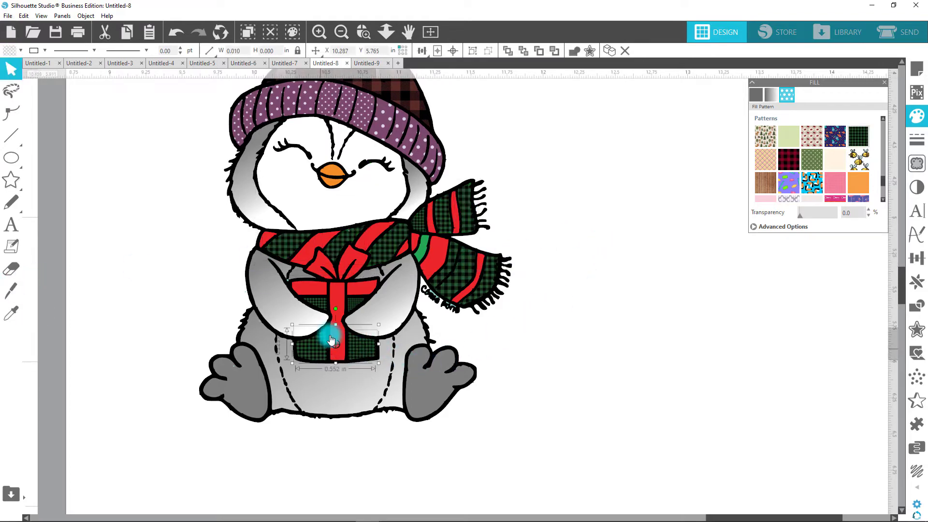
pyautogui.keyDown('shift'); pyautogui.click(311, 300); pyautogui.keyUp('shift')
pyautogui.keyDown('shift'); pyautogui.click(352, 300); pyautogui.keyUp('shift')
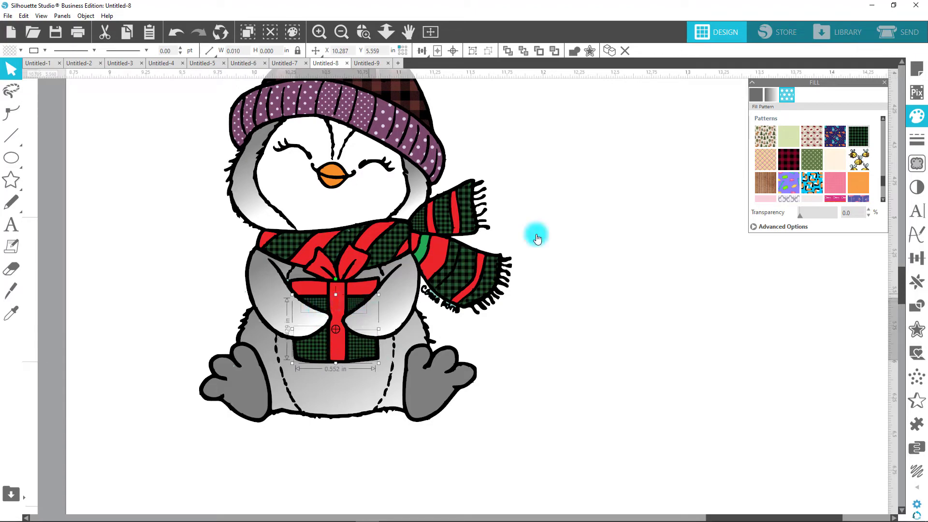
pyautogui.click(815, 161)
# Step: Fill the hat's crown with the dark green plaid pattern
pyautogui.scroll(3, 656, 332)
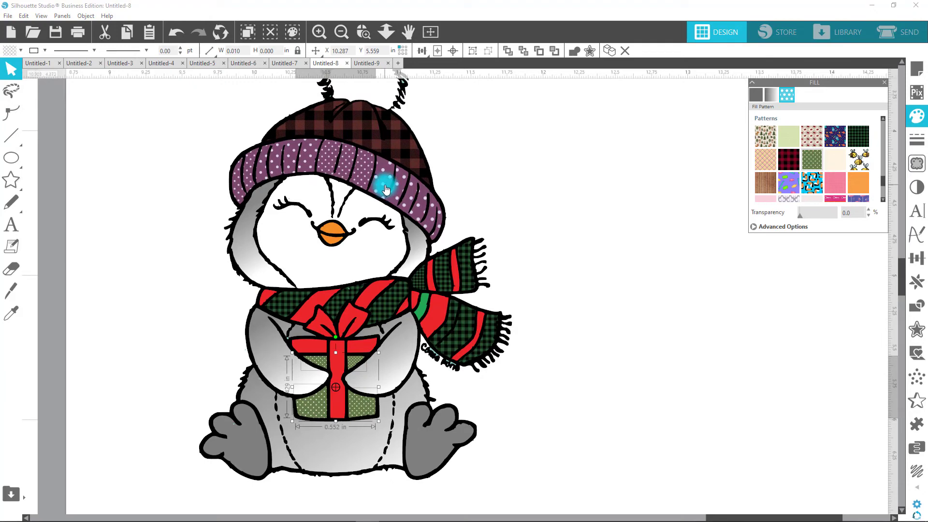
pyautogui.click(352, 124)
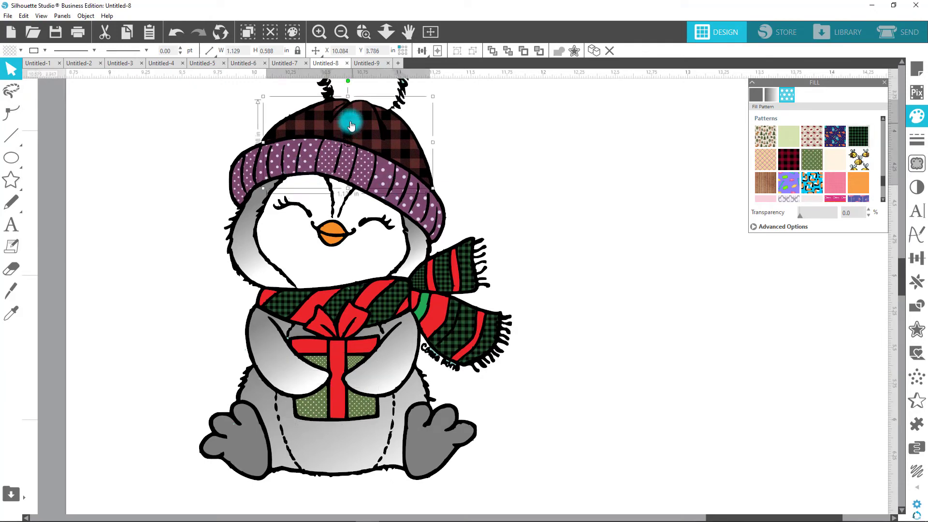
pyautogui.click(858, 135)
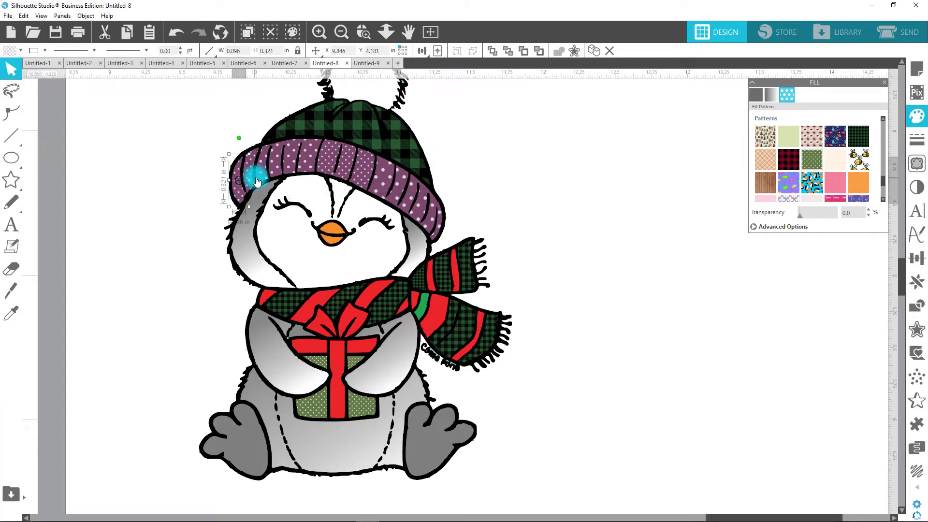
# Step: Select the purple polka-dot ribs across the hat brim and fill them with solid red
pyautogui.click(268, 167)
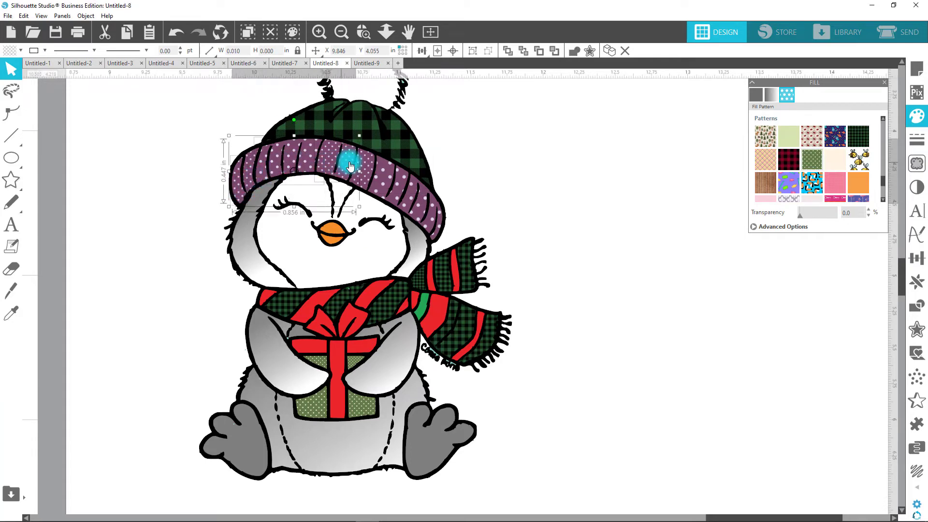
pyautogui.keyDown('shift'); pyautogui.click(400, 182); pyautogui.keyUp('shift')
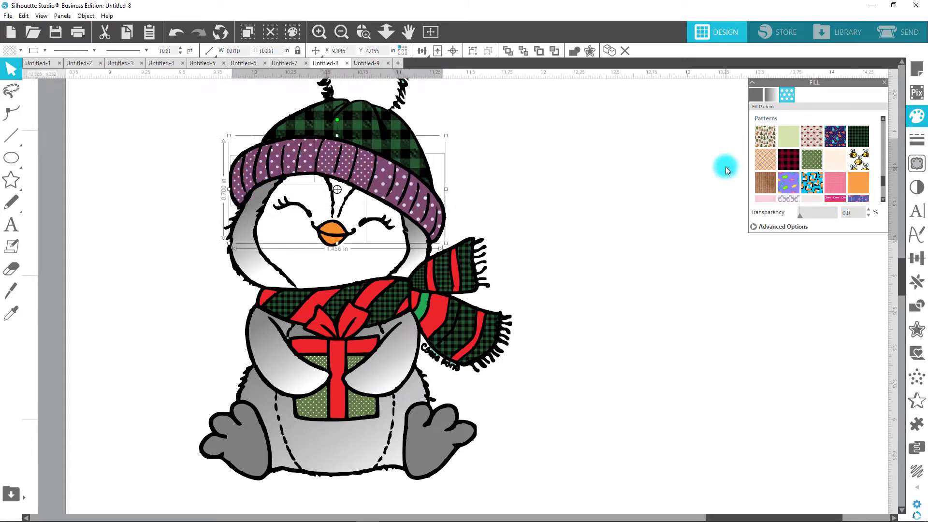
pyautogui.click(10, 50)
pyautogui.click(100, 83)
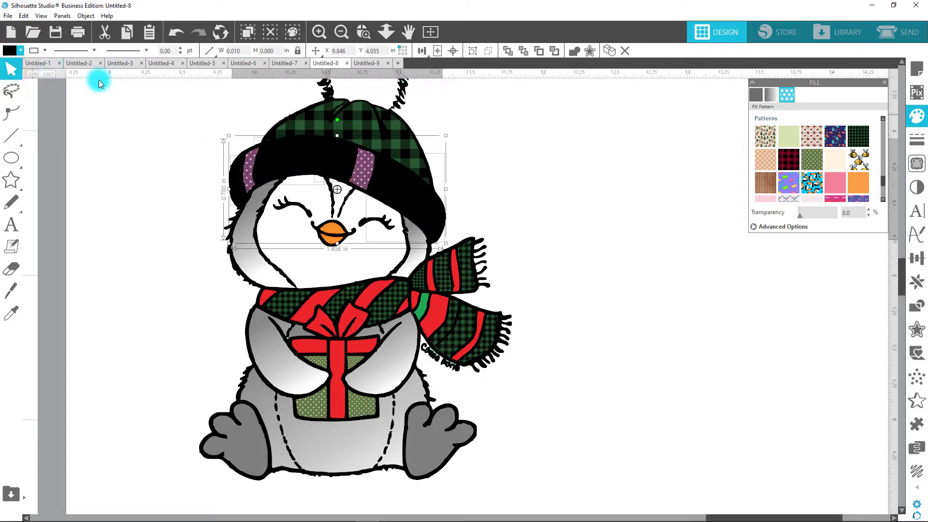
pyautogui.click(9, 50)
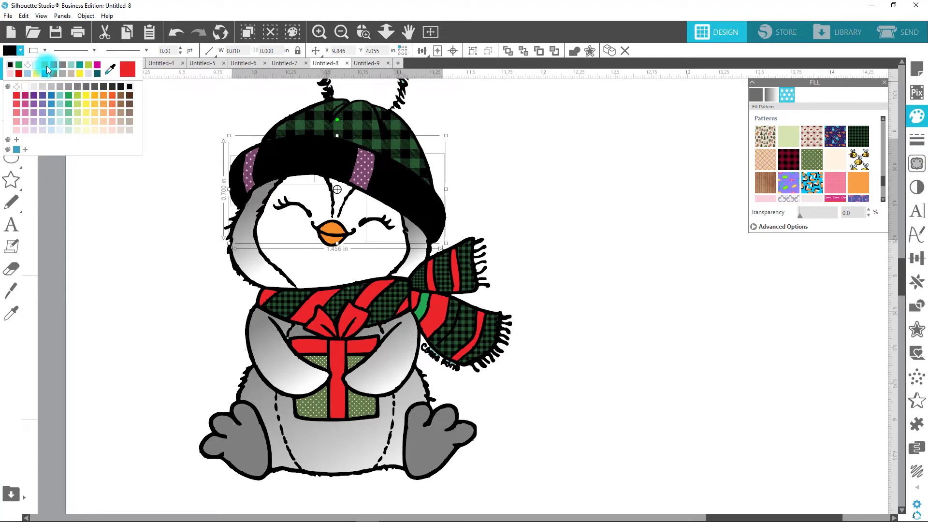
pyautogui.click(47, 70)
pyautogui.click(559, 141)
# Step: Fill the two remaining purple ribs of the hat brim with red
pyautogui.click(362, 174)
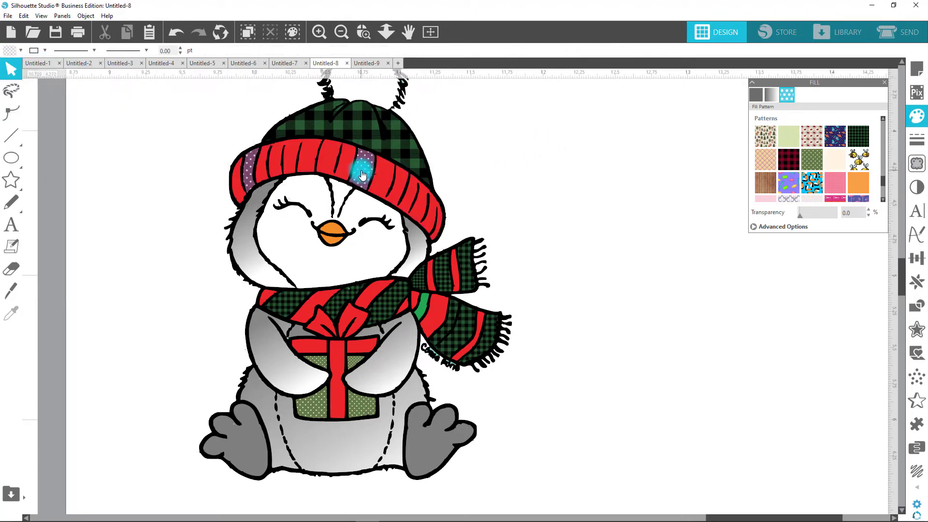
pyautogui.click(6, 52)
pyautogui.click(19, 68)
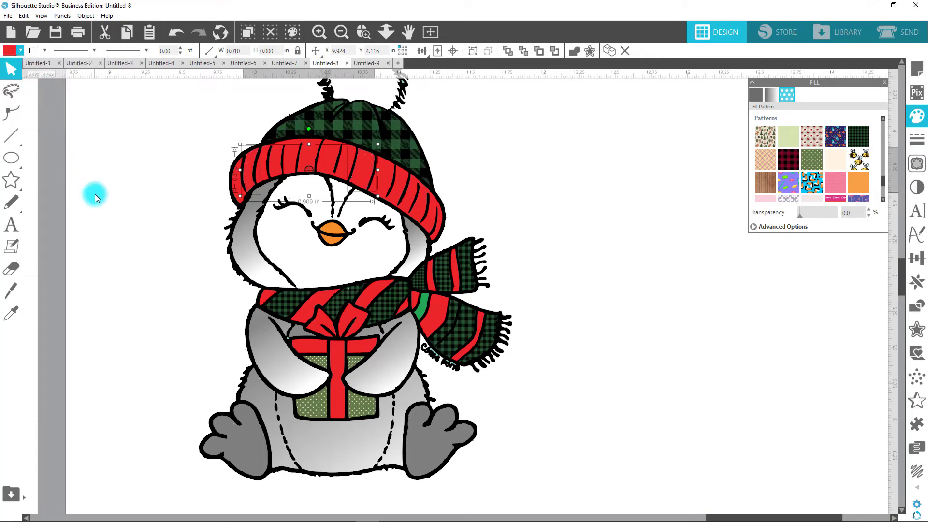
pyautogui.click(698, 303)
# Step: Copy the dark green plaid from the neck scarf onto the narrow green stripe near the knot of the lower tail
pyautogui.scroll(3, 700, 301)
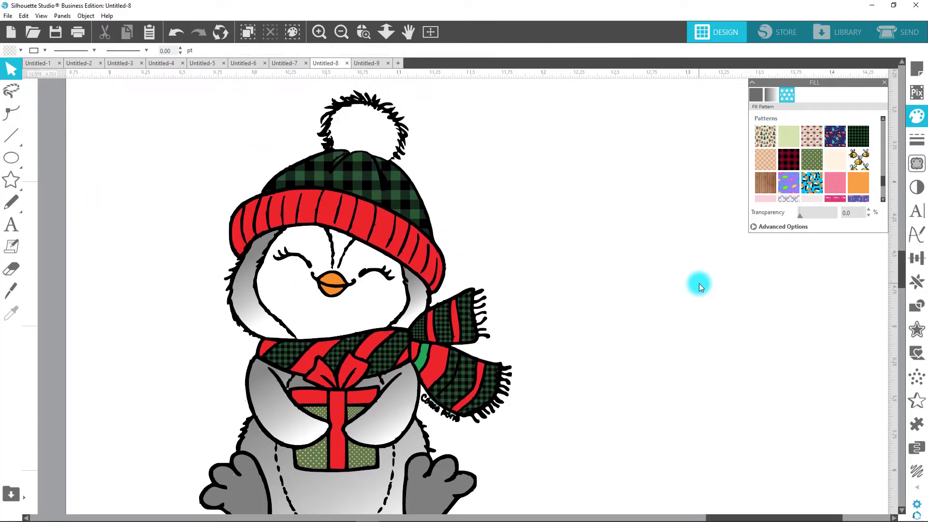
pyautogui.scroll(-1, 699, 285)
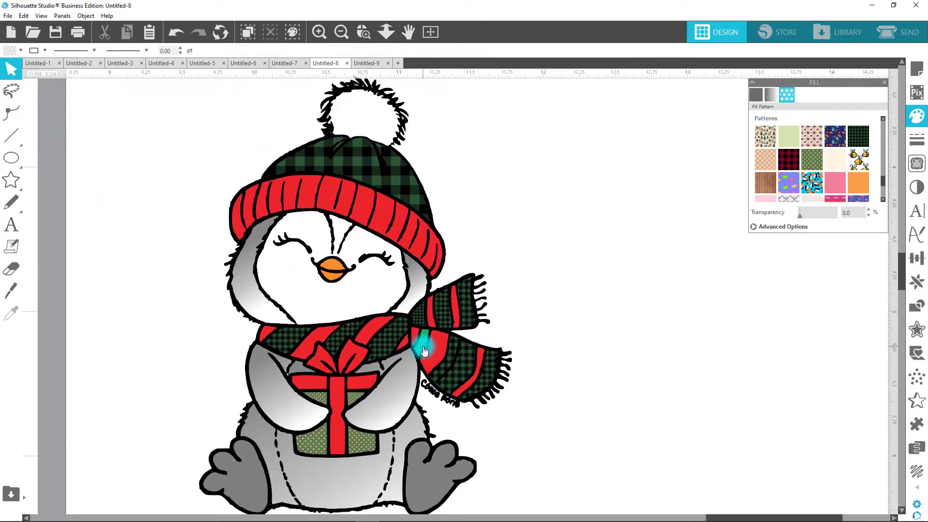
pyautogui.click(423, 347)
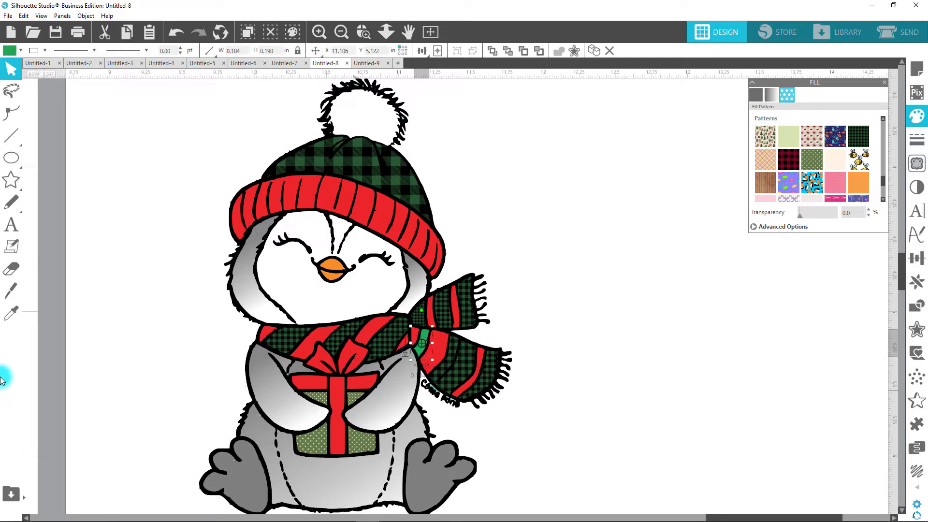
pyautogui.click(11, 313)
pyautogui.click(341, 325)
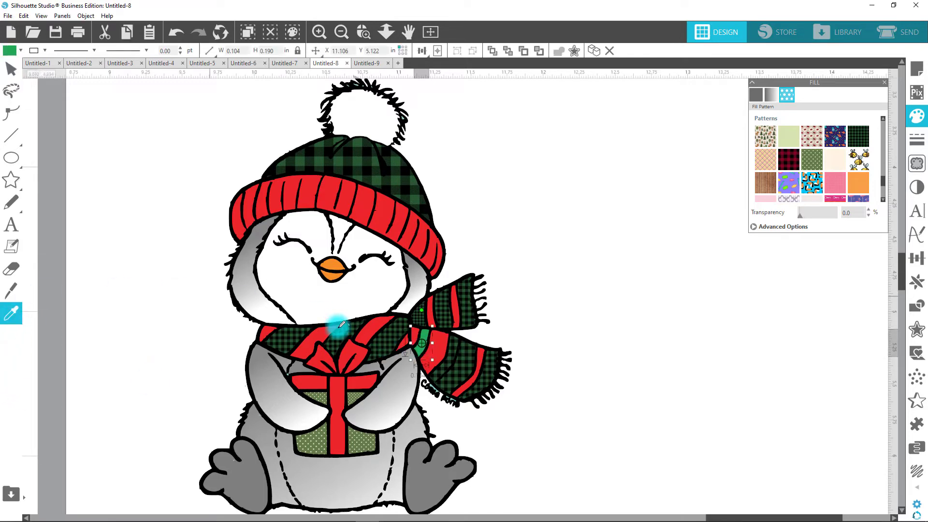
pyautogui.click(296, 337)
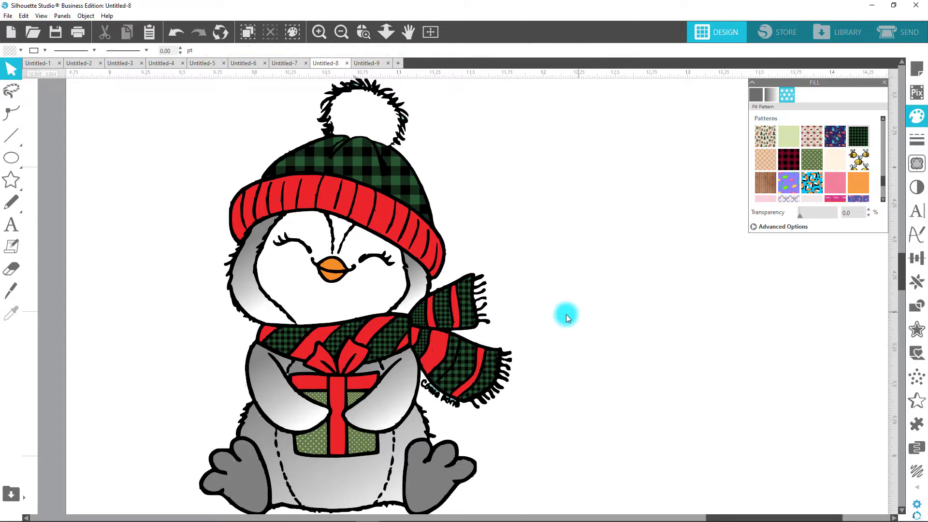
pyautogui.click(341, 32)
pyautogui.click(341, 32)
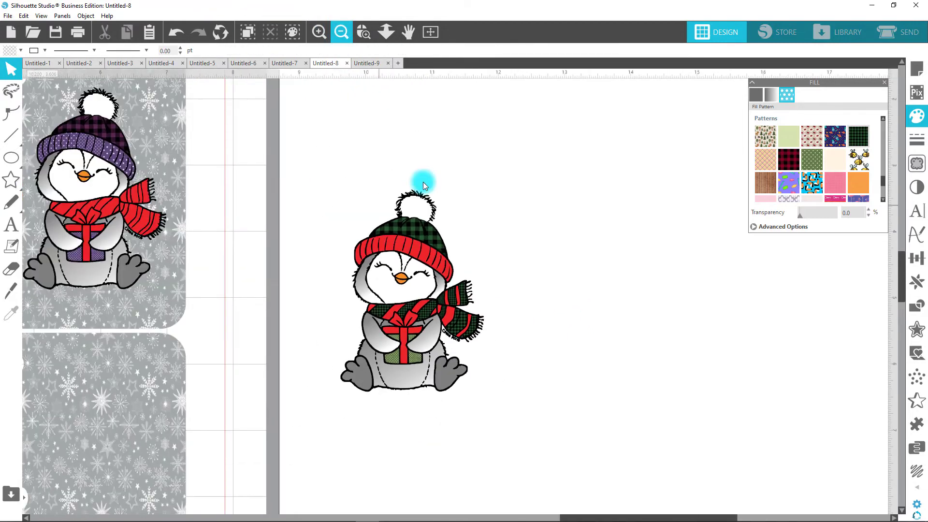
# Step: Group all parts of the green plaid penguin and place a duplicate of the group beside it
pyautogui.moveTo(319, 186); pyautogui.dragTo(494, 409)
pyautogui.rightClick(440, 360)
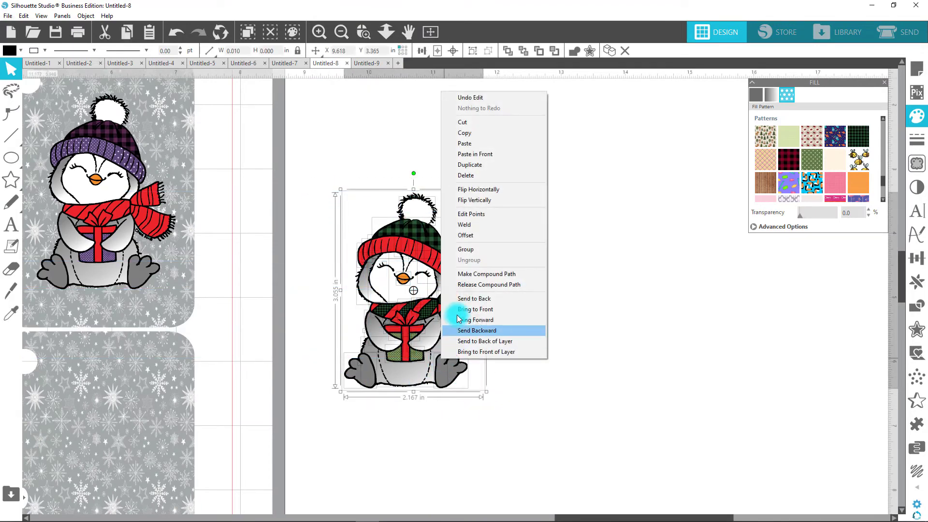
pyautogui.click(483, 249)
pyautogui.moveTo(394, 313); pyautogui.dragTo(584, 313)
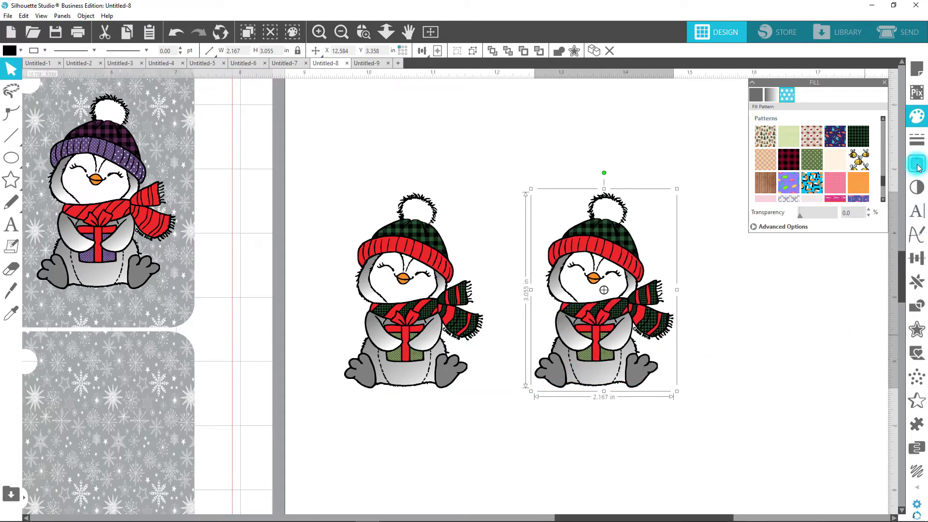
# Step: Colorize the duplicate penguin with an image effect hue of 57
pyautogui.click(907, 116)
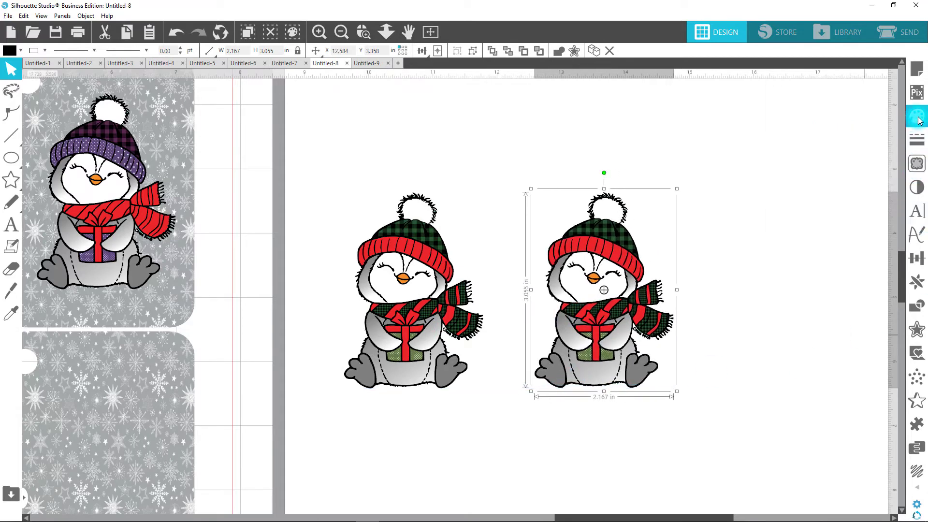
pyautogui.click(921, 191)
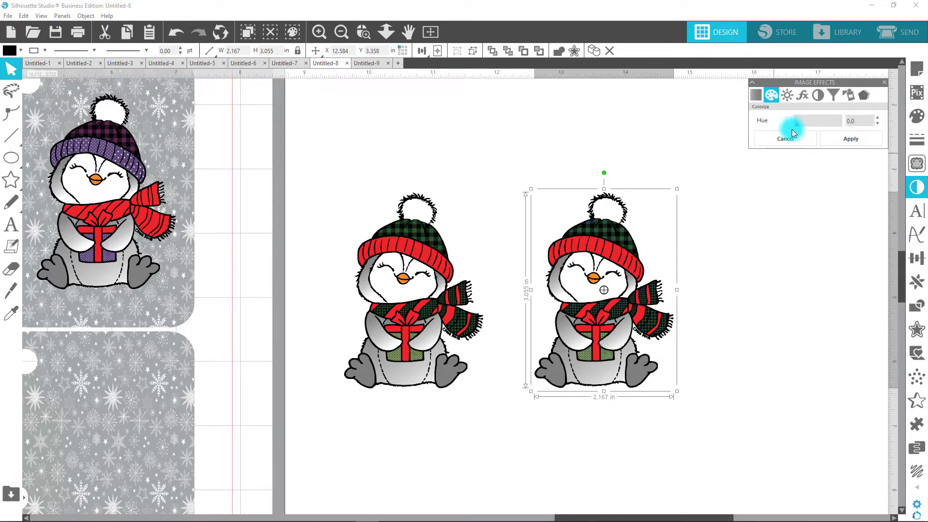
pyautogui.moveTo(827, 128)
pyautogui.mouseDown()
pyautogui.moveTo(836, 129)
pyautogui.moveTo(795, 129)
pyautogui.moveTo(821, 127)
pyautogui.mouseUp()
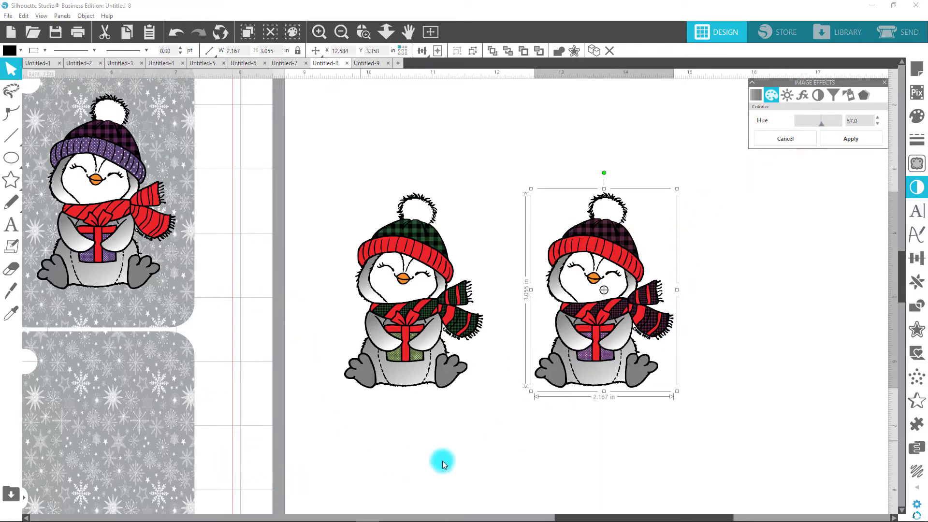
# Step: Place the green plaid penguin on the empty lower-right snowflake tag and delete the recolored duplicate beside the mat
pyautogui.click(338, 32)
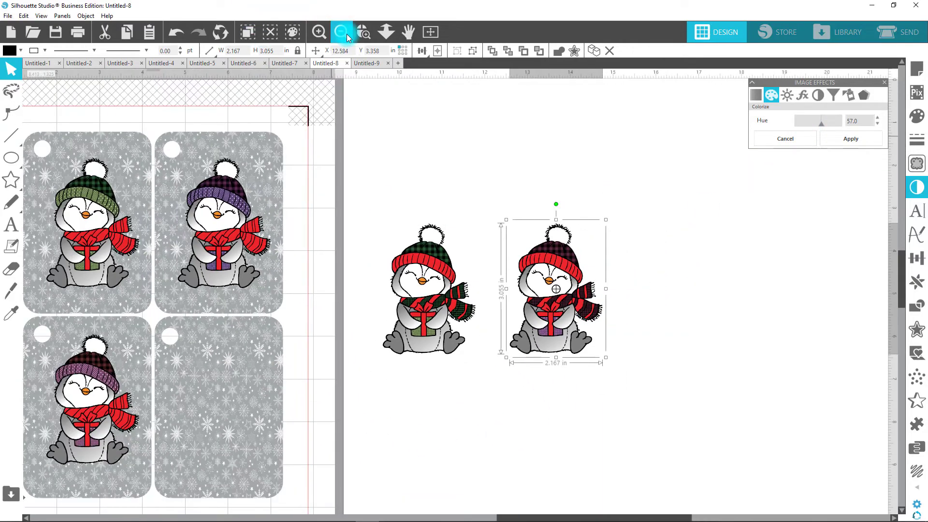
pyautogui.click(490, 332)
pyautogui.moveTo(466, 333); pyautogui.dragTo(313, 371)
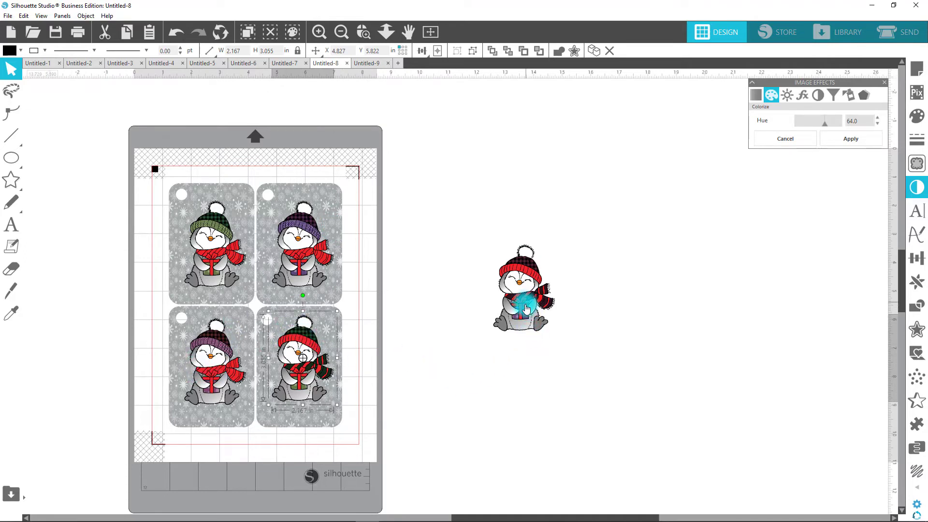
pyautogui.click(464, 395)
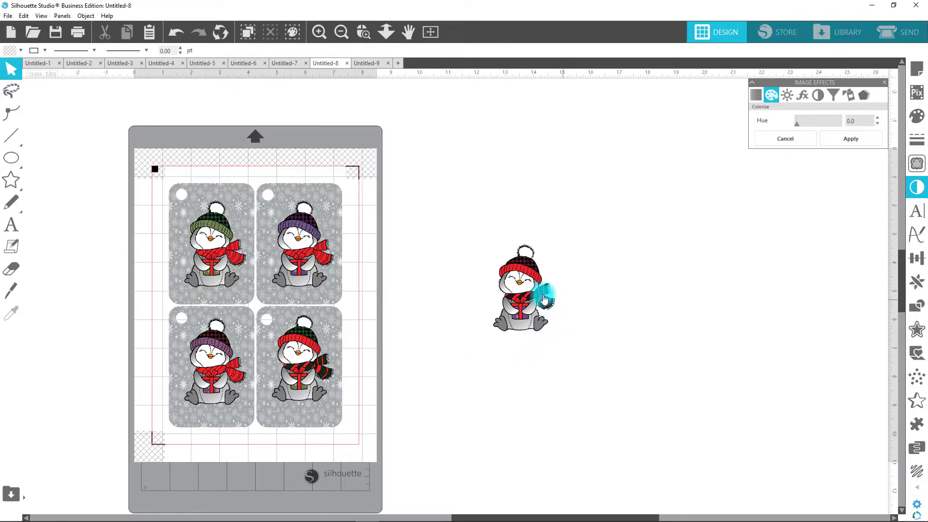
pyautogui.click(521, 296)
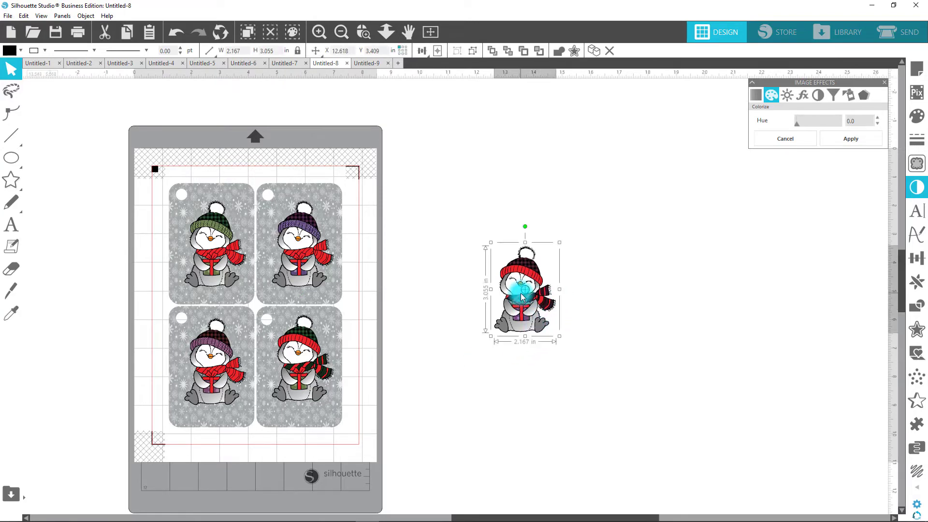
pyautogui.press('Delete')
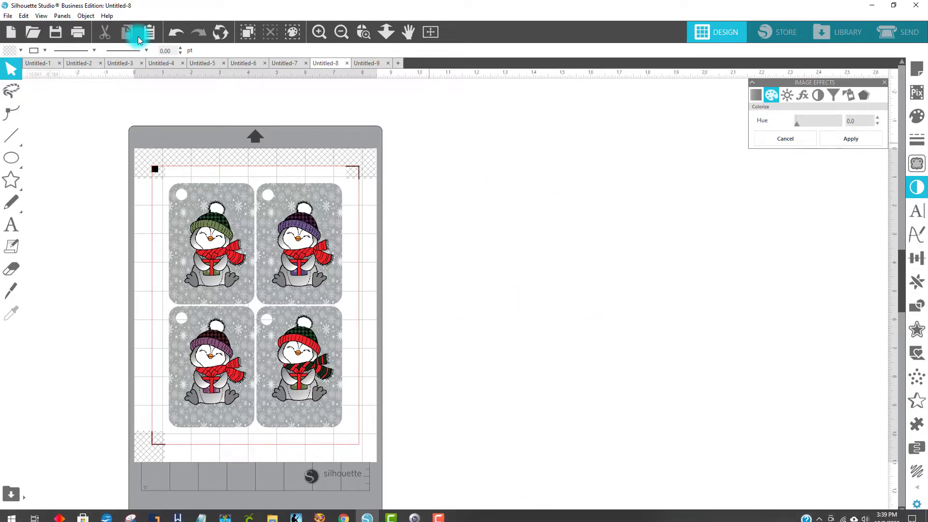
# Step: Print one copy of the current tag page on the EPSON WF-7720 Series printer, accepting its printing preferences
pyautogui.click(7, 16)
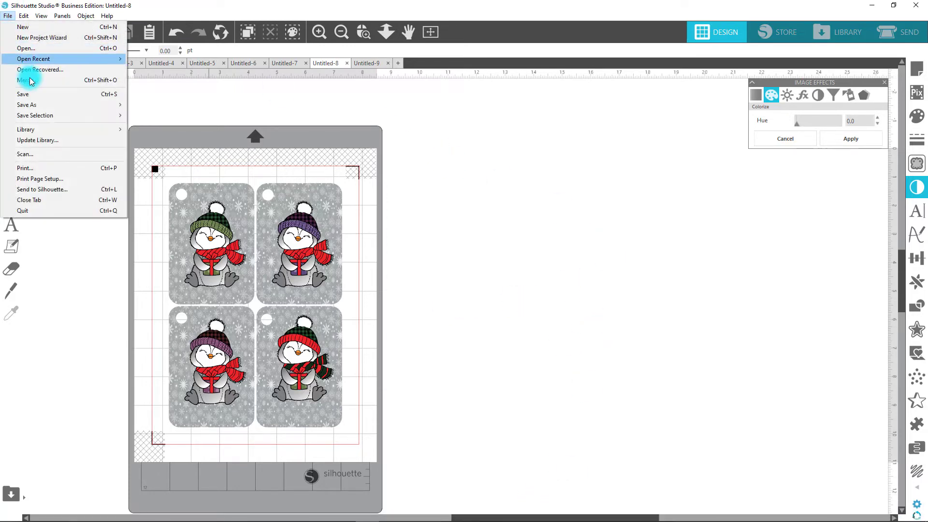
pyautogui.click(64, 170)
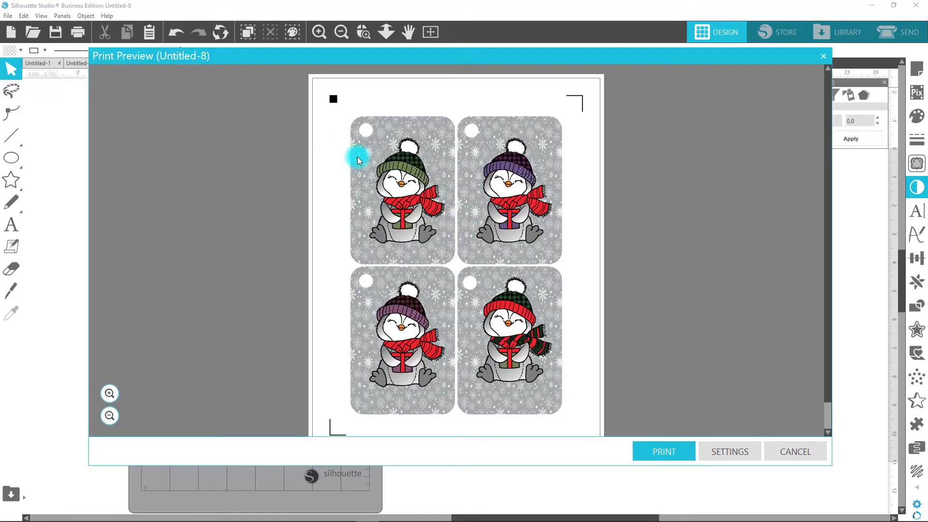
pyautogui.scroll(-1, 570, 376)
pyautogui.click(656, 453)
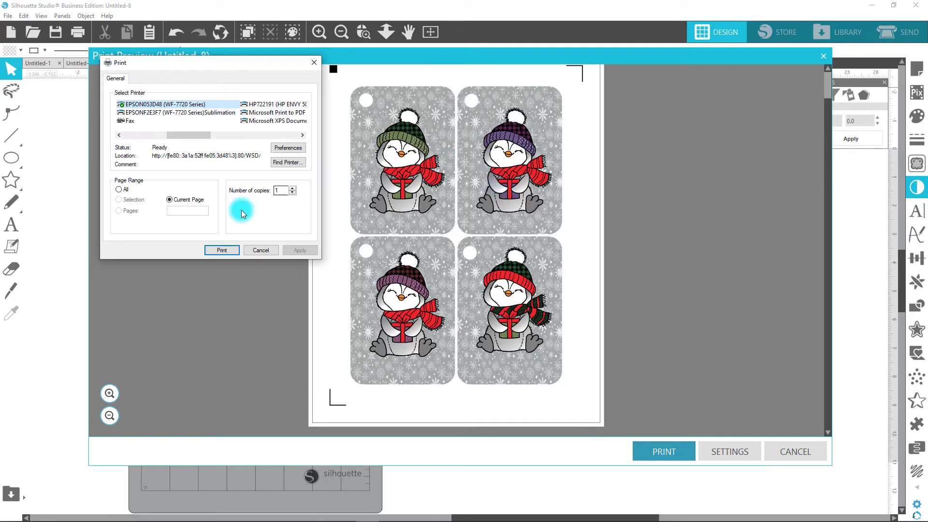
pyautogui.click(291, 149)
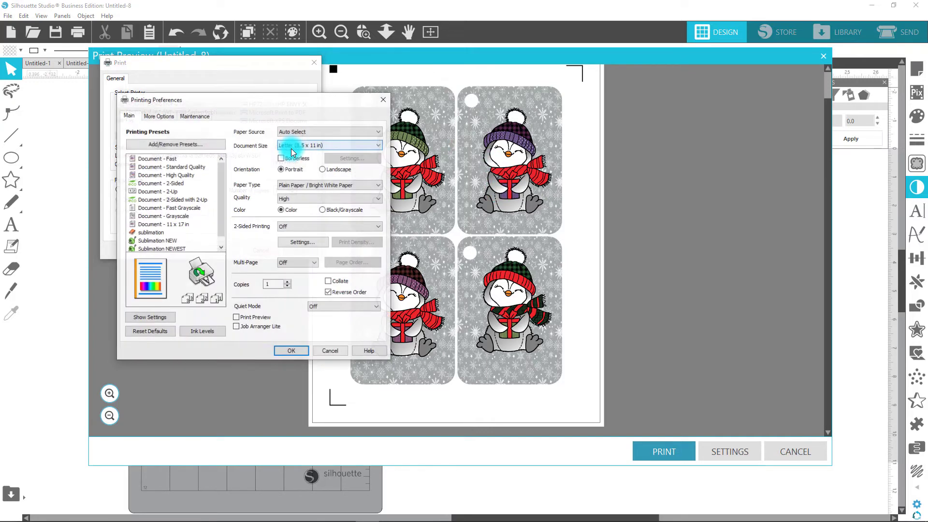
pyautogui.click(292, 351)
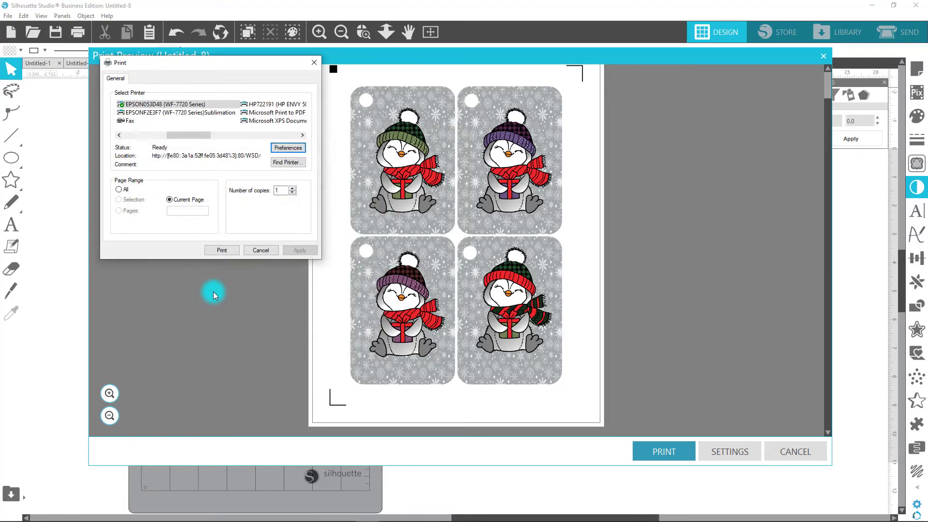
pyautogui.click(217, 249)
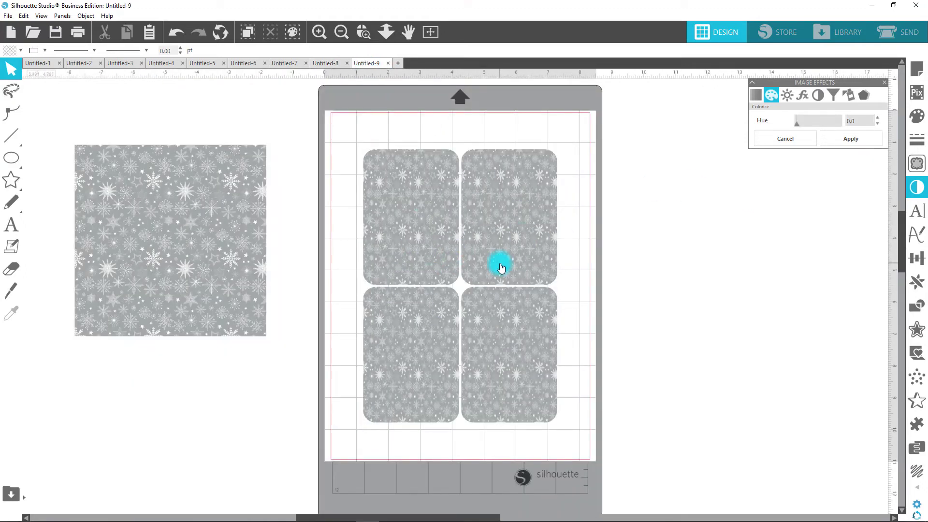
# Step: Switch to the Untitled-9 document and delete the spare snowflake pattern square beside the mat
pyautogui.click(331, 66)
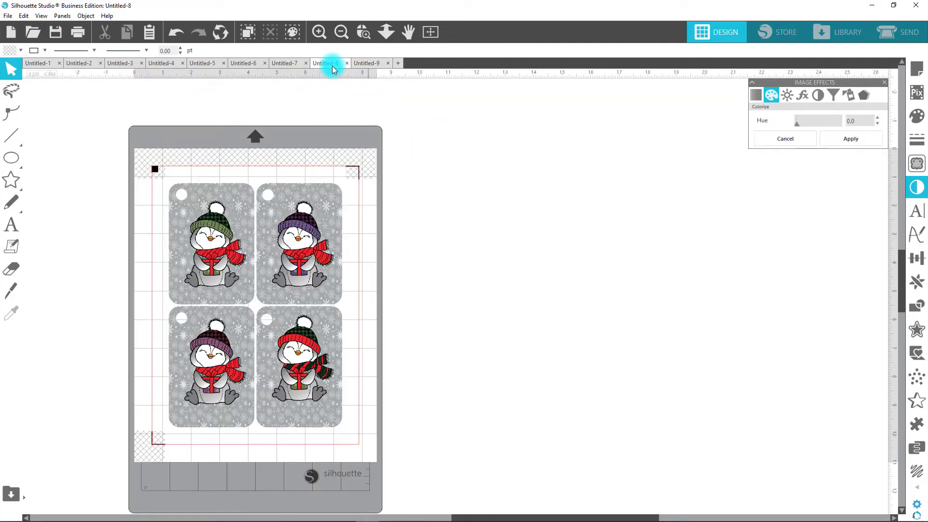
pyautogui.click(369, 63)
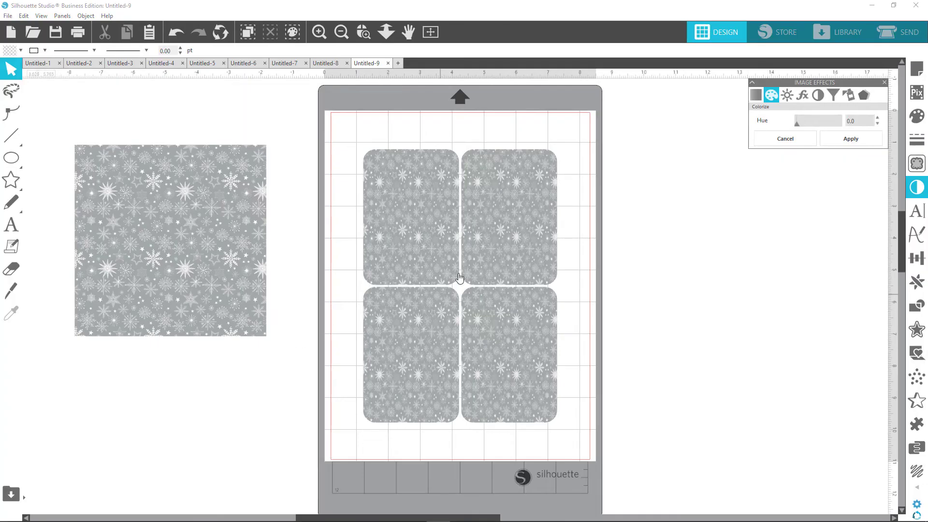
pyautogui.click(223, 270)
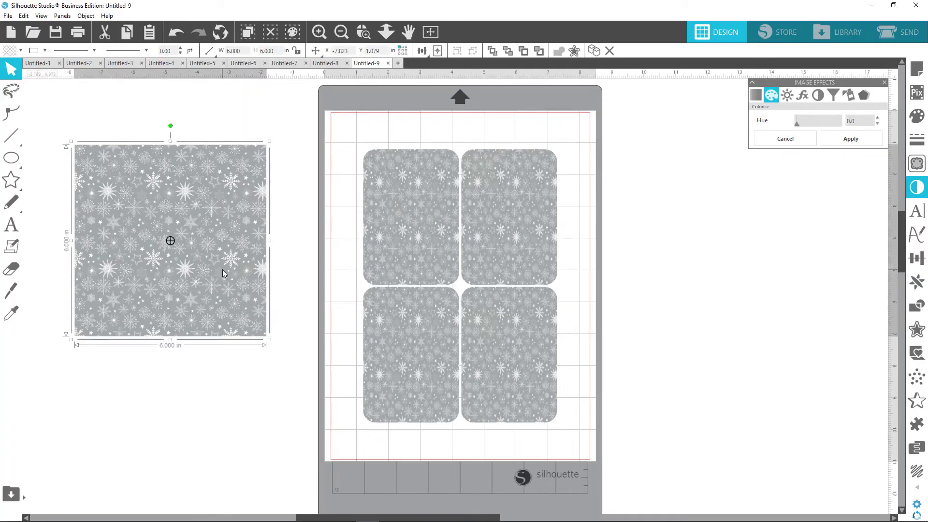
pyautogui.press('Delete')
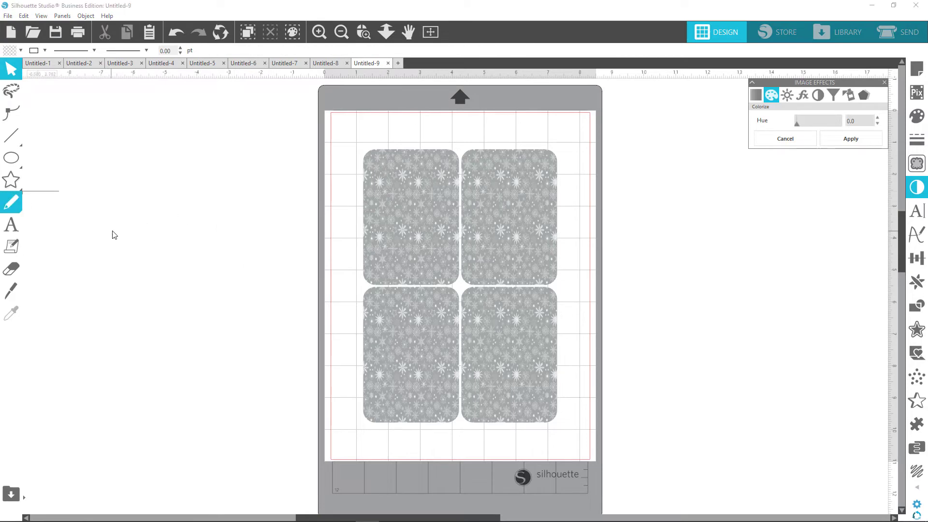
# Step: Paste the joke "What do you call fifty penguins at the North Pole? (Really lost, because penguins live in the Southern Hemisphere!)" and shift it left
pyautogui.rightClick(124, 164)
pyautogui.click(148, 208)
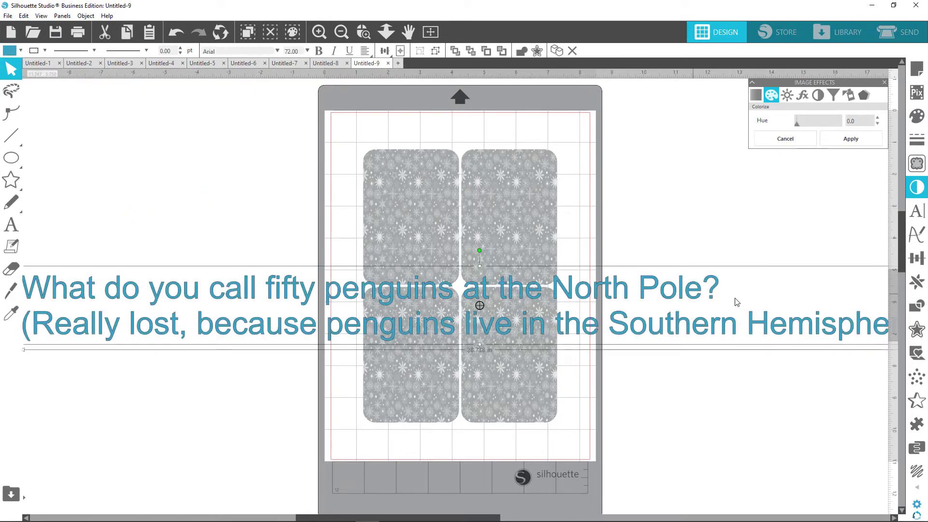
pyautogui.press('Left')
pyautogui.press('Left')
pyautogui.press('Left')
pyautogui.press('Left')
pyautogui.press('Left')
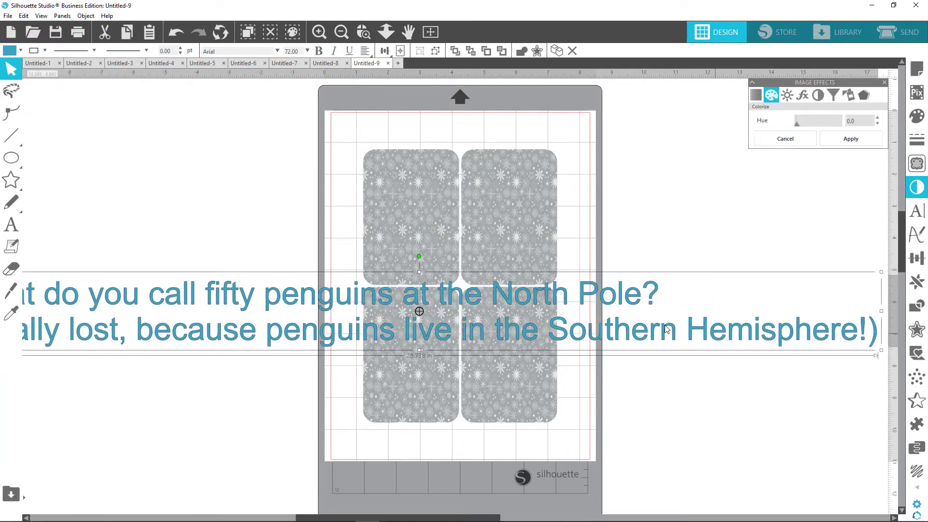
pyautogui.press('Up')
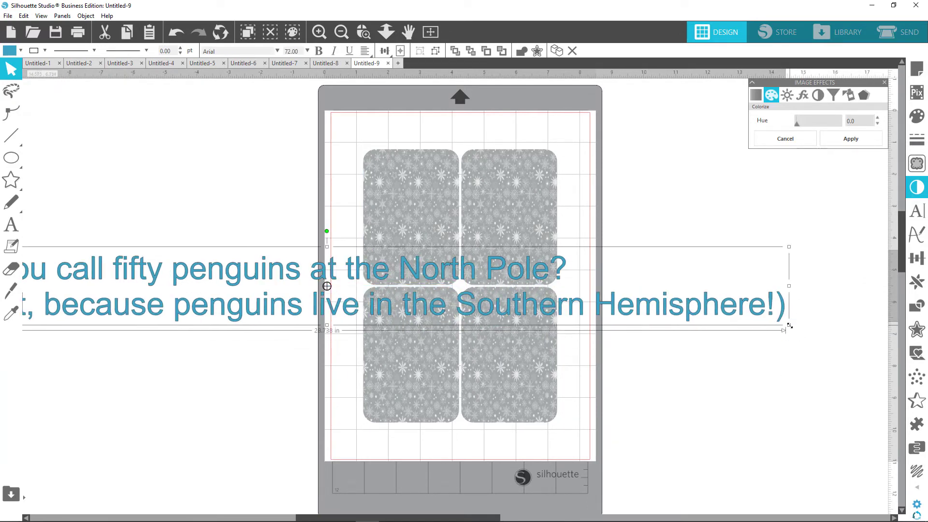
# Step: Scale the pasted joke text down proportionally to about 20 pt
pyautogui.moveTo(788, 325); pyautogui.dragTo(725, 246)
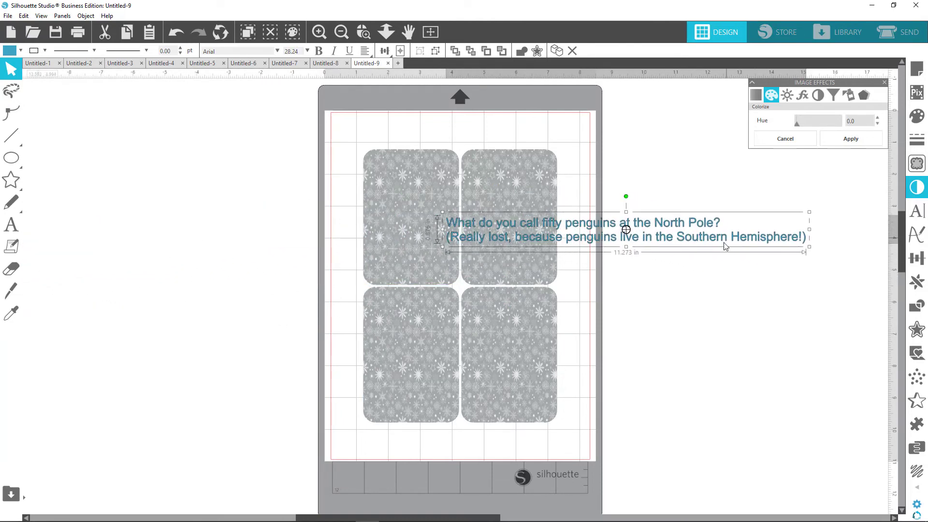
pyautogui.moveTo(811, 252); pyautogui.dragTo(708, 255)
pyautogui.click(710, 237)
# Step: Narrow the joke's text box to about 2.9 in so the text wraps into a seven-line column
pyautogui.doubleClick(696, 230)
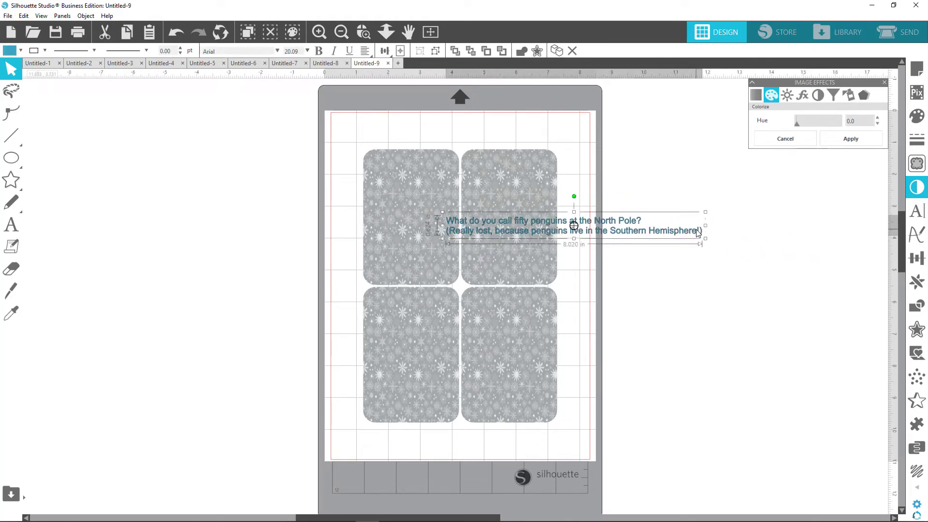
pyautogui.moveTo(703, 225); pyautogui.dragTo(553, 244)
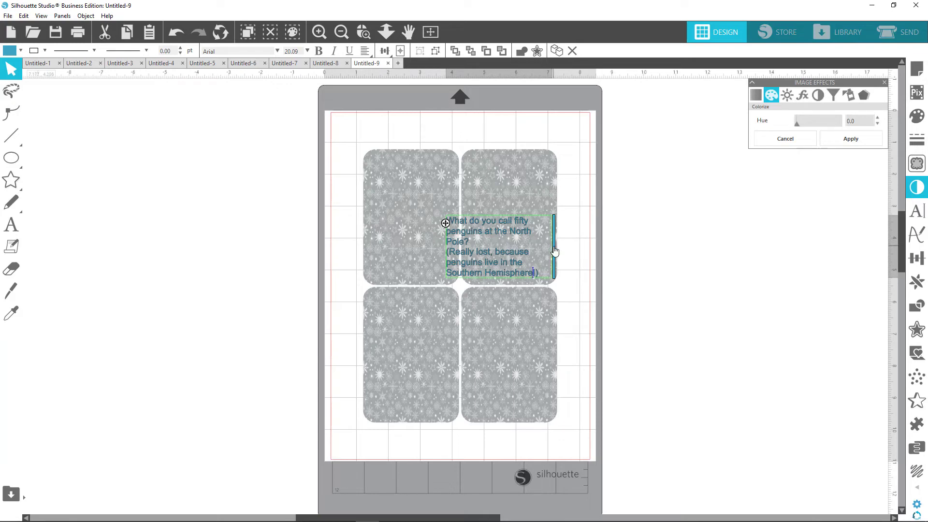
pyautogui.moveTo(548, 250); pyautogui.dragTo(497, 248)
pyautogui.press('Escape')
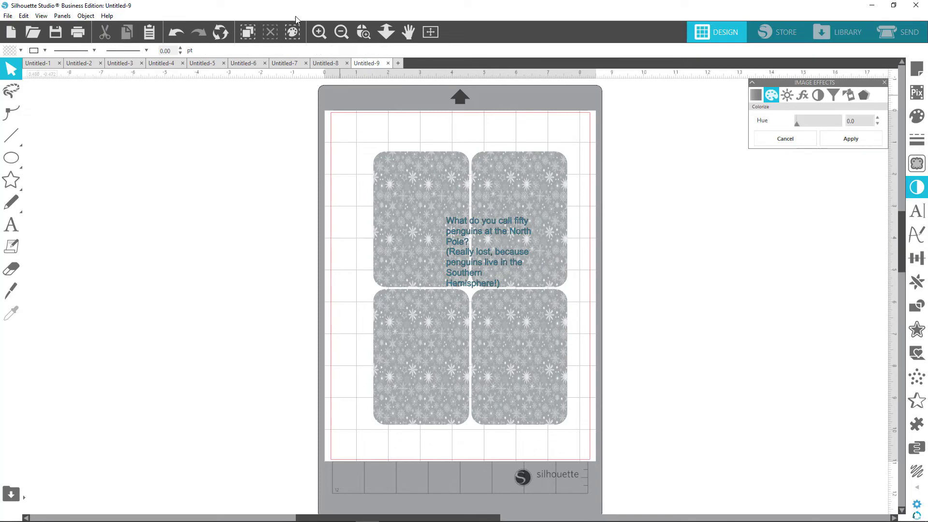
# Step: Undo the accidental moves of the four snowflake tag backgrounds
pyautogui.click(176, 32)
pyautogui.click(176, 32)
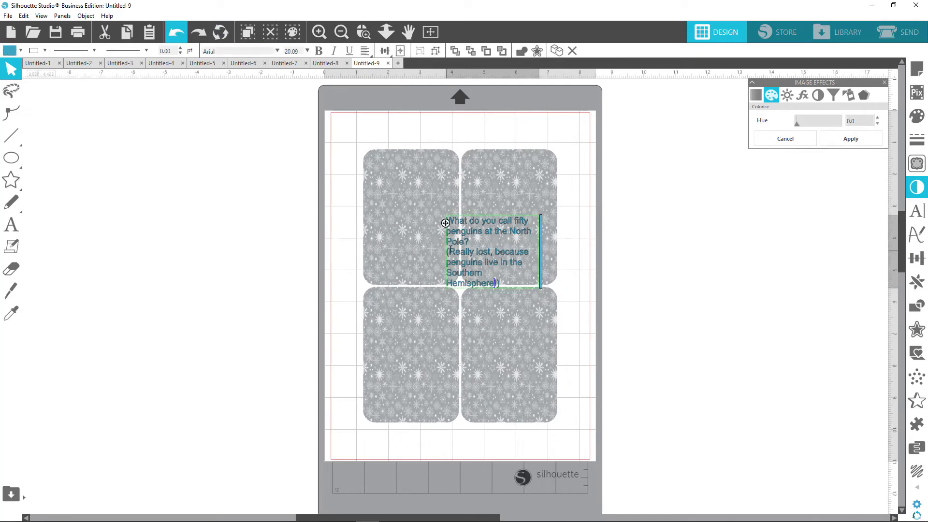
pyautogui.click(623, 234)
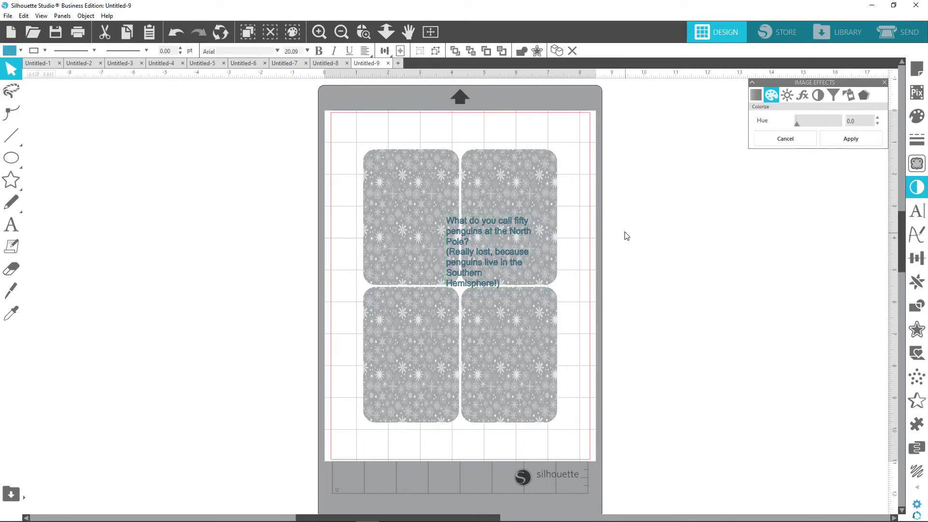
pyautogui.click(511, 242)
pyautogui.hotkey('ctrl', 'z')
pyautogui.hotkey('ctrl', 'z')
pyautogui.hotkey('ctrl', 'z')
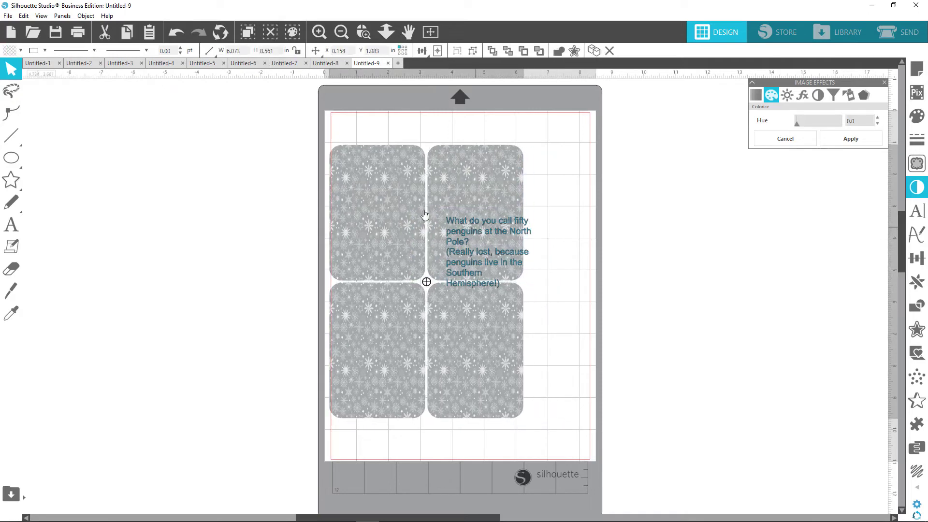
pyautogui.click(177, 33)
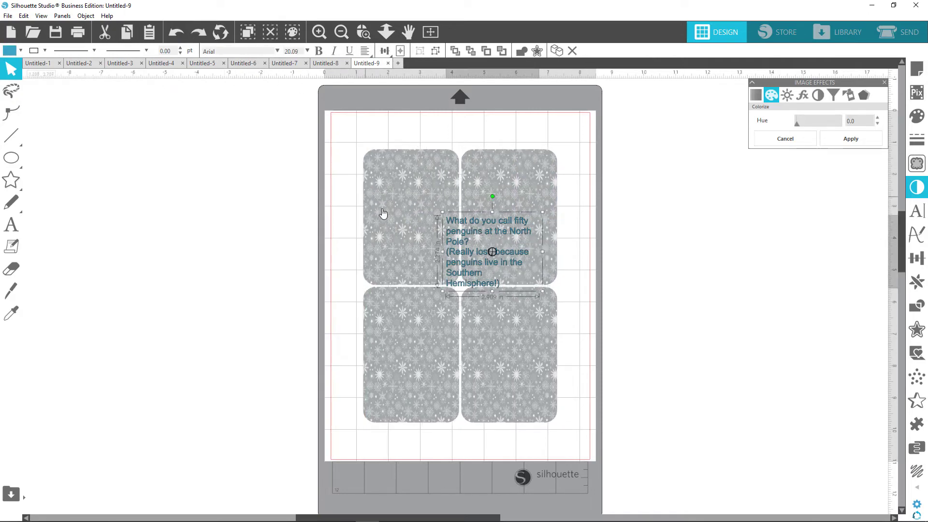
# Step: Move the joke text onto the upper-left tag and resize it to about 2.25 in wide, stretching it slightly taller
pyautogui.moveTo(457, 233); pyautogui.dragTo(383, 192)
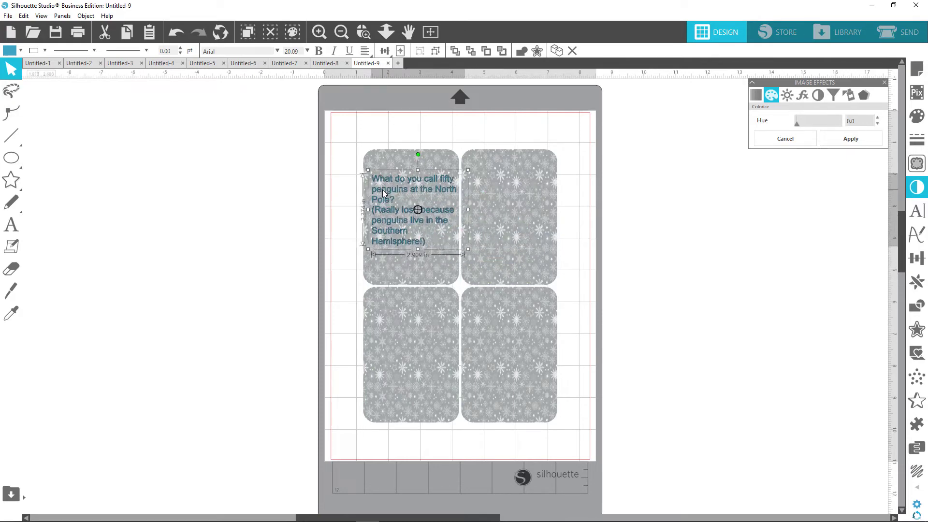
pyautogui.moveTo(462, 212); pyautogui.dragTo(453, 215)
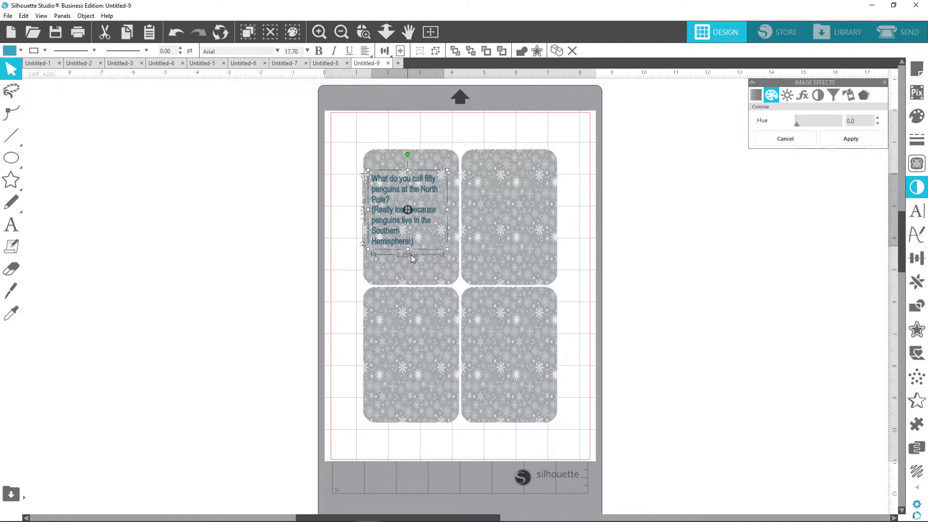
pyautogui.moveTo(411, 254); pyautogui.dragTo(413, 260)
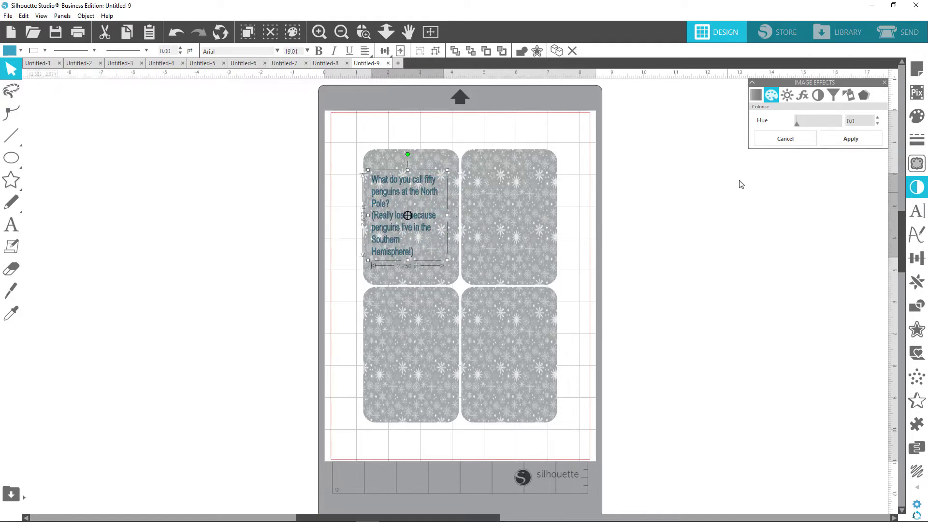
# Step: Set the joke text's font to 212 Moon Child Sans and enlarge it proportionally to about 22 pt, about 2.6 in wide
pyautogui.click(916, 211)
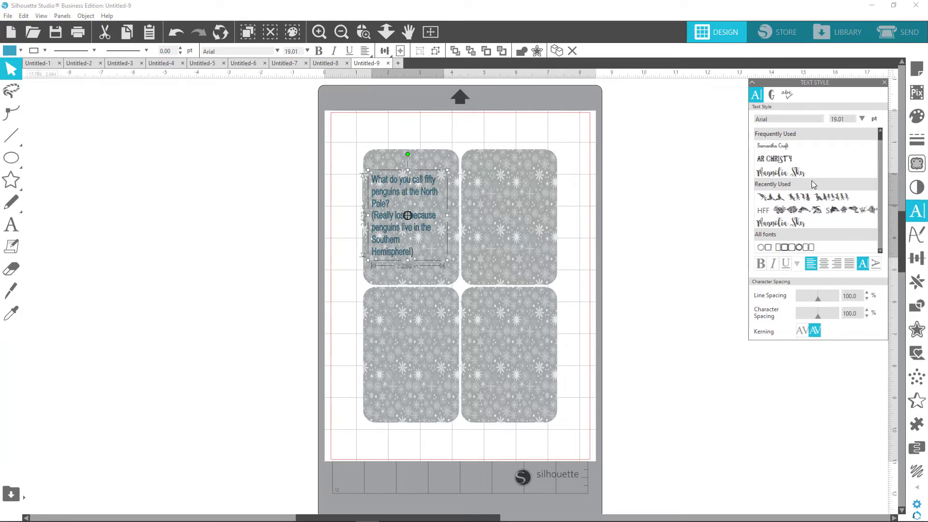
pyautogui.scroll(-5, 812, 182)
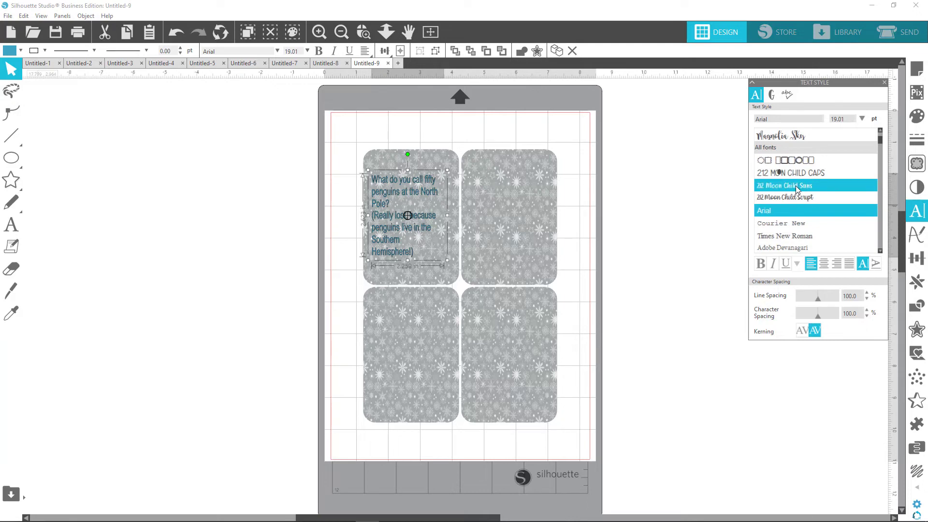
pyautogui.click(796, 186)
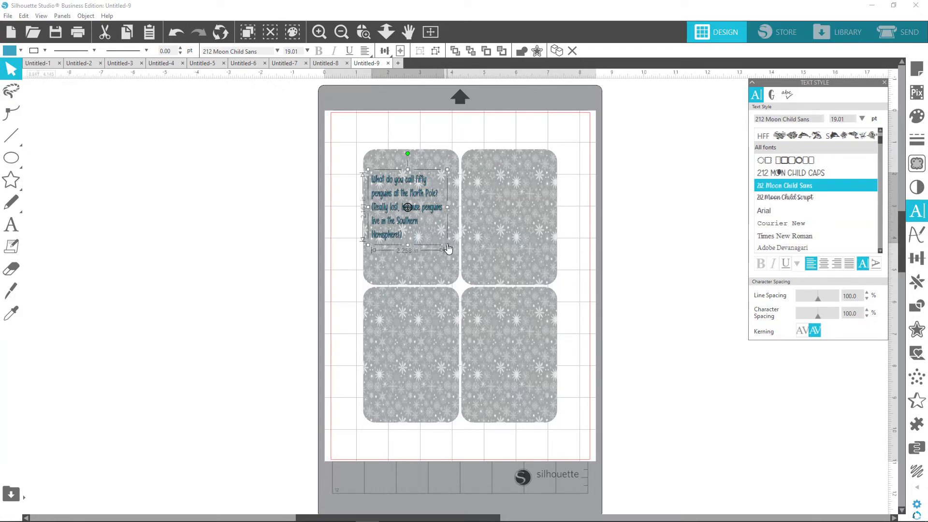
pyautogui.moveTo(446, 245); pyautogui.dragTo(457, 257)
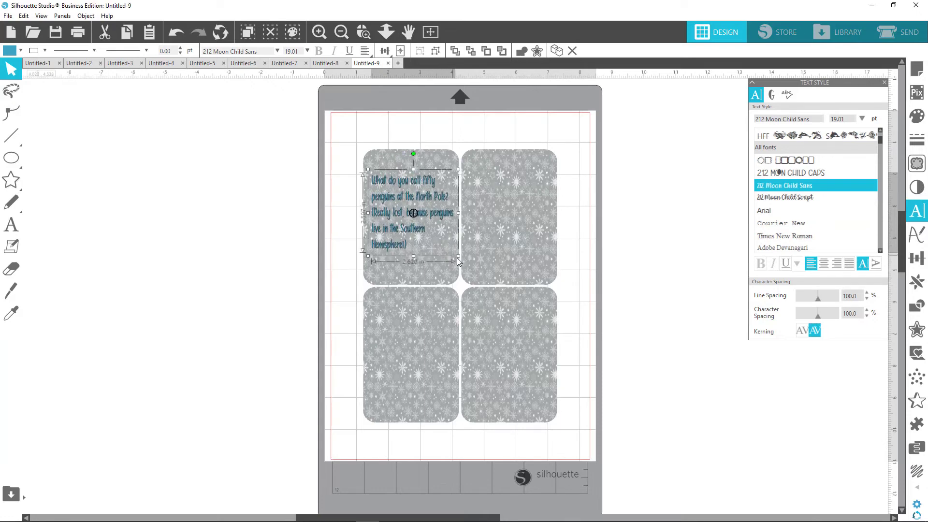
# Step: Fill the joke text with black
pyautogui.click(10, 50)
pyautogui.click(18, 65)
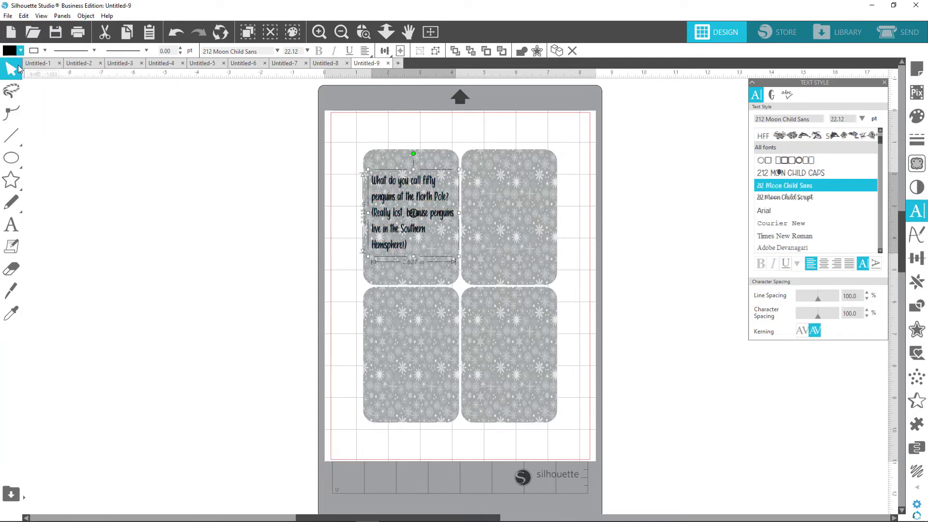
pyautogui.click(346, 215)
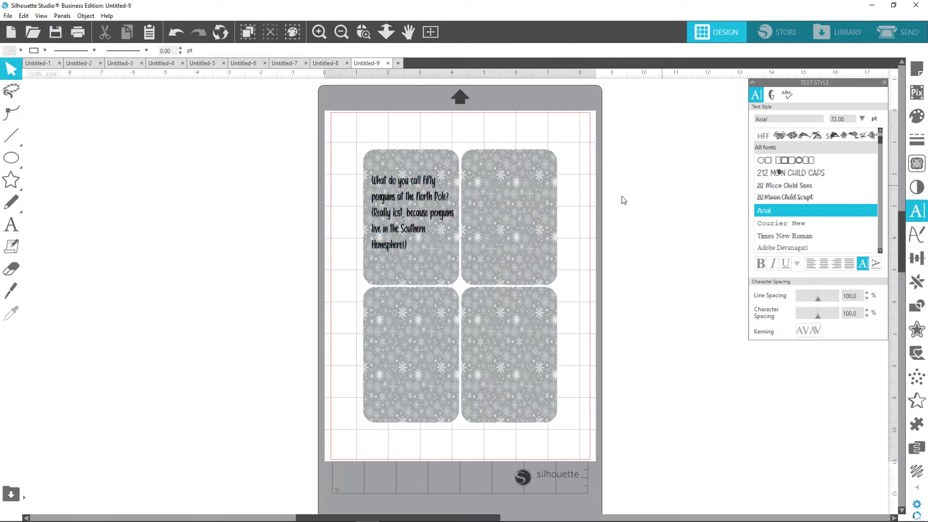
# Step: Insert a blank line between the joke's question and answer, and remove the parentheses around the answer
pyautogui.click(440, 207)
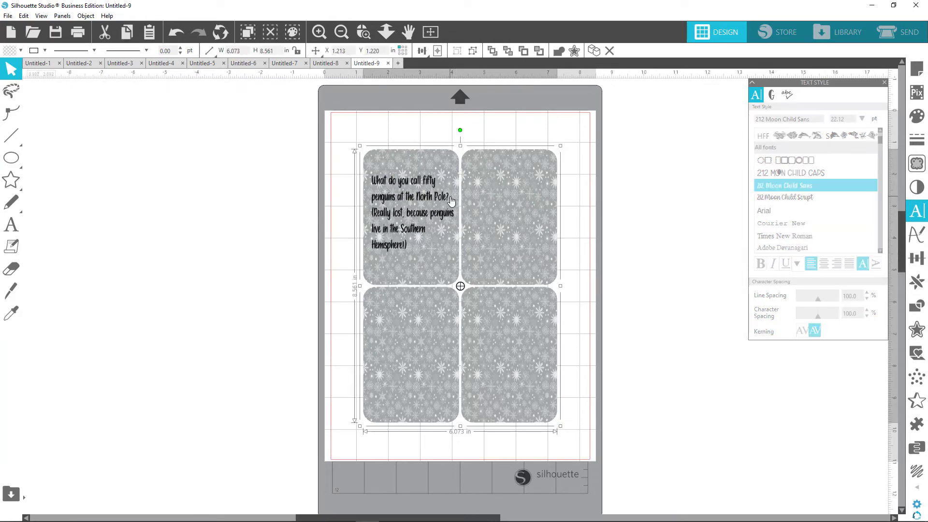
pyautogui.doubleClick(450, 196)
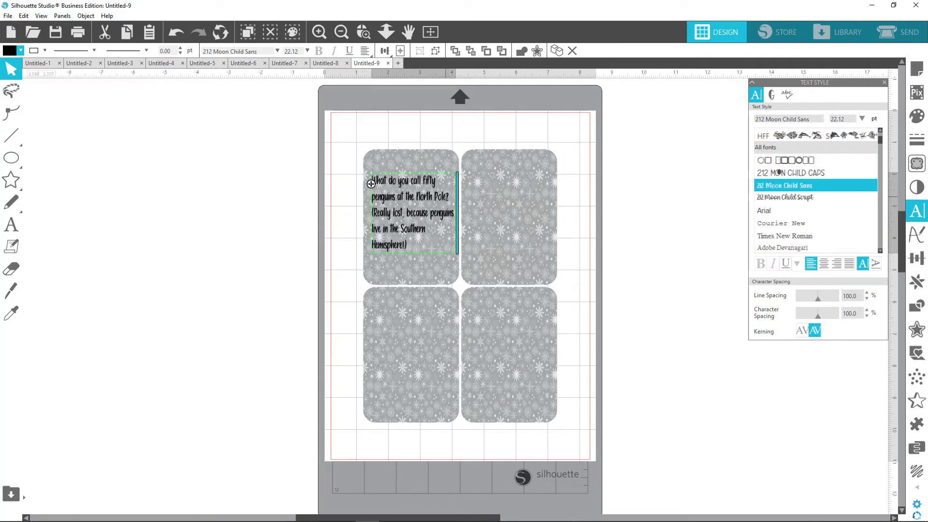
pyautogui.press('Return')
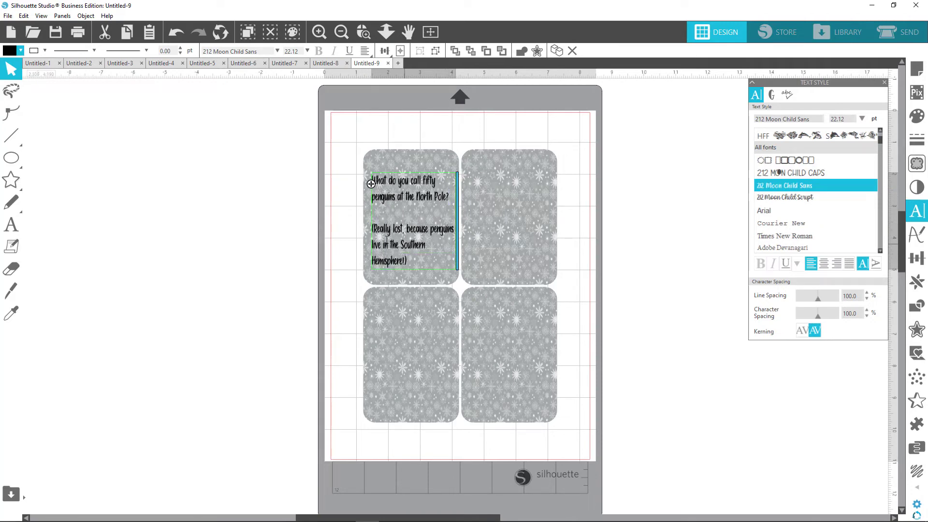
pyautogui.click(374, 233)
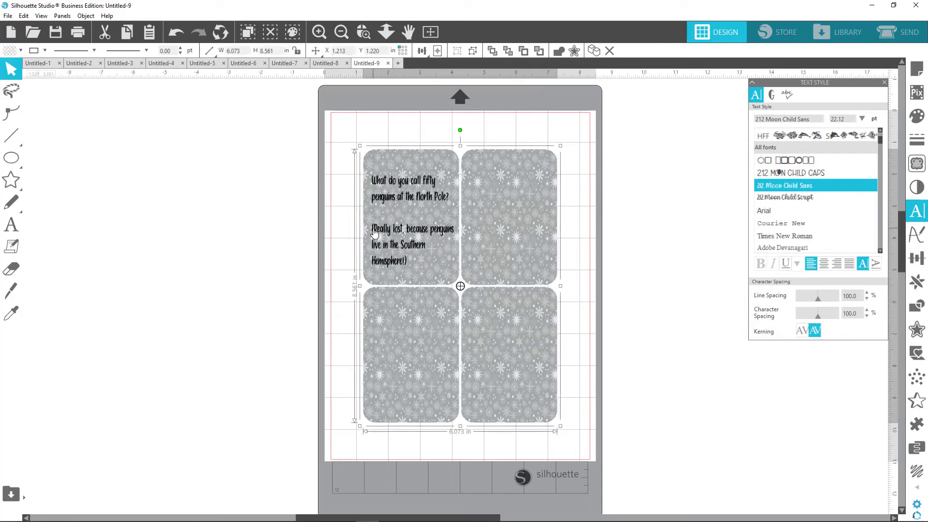
pyautogui.doubleClick(375, 233)
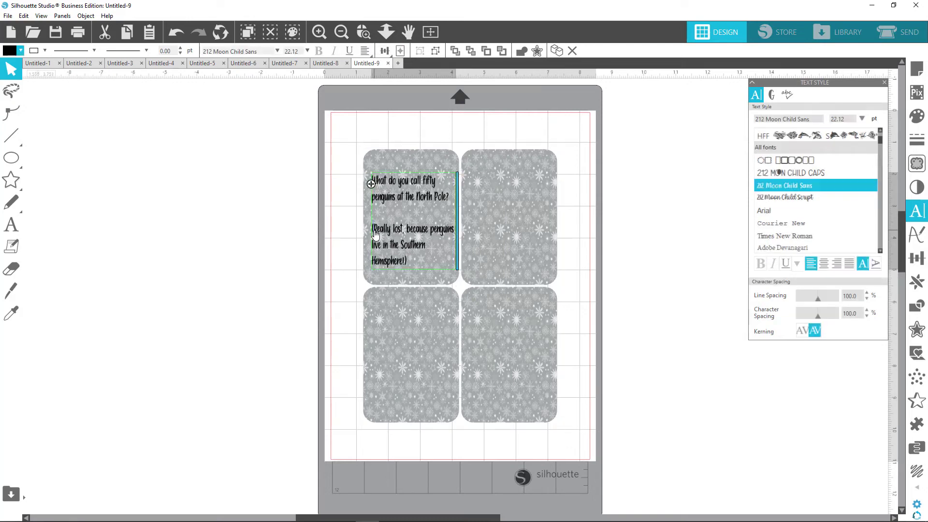
pyautogui.press('BackSpace')
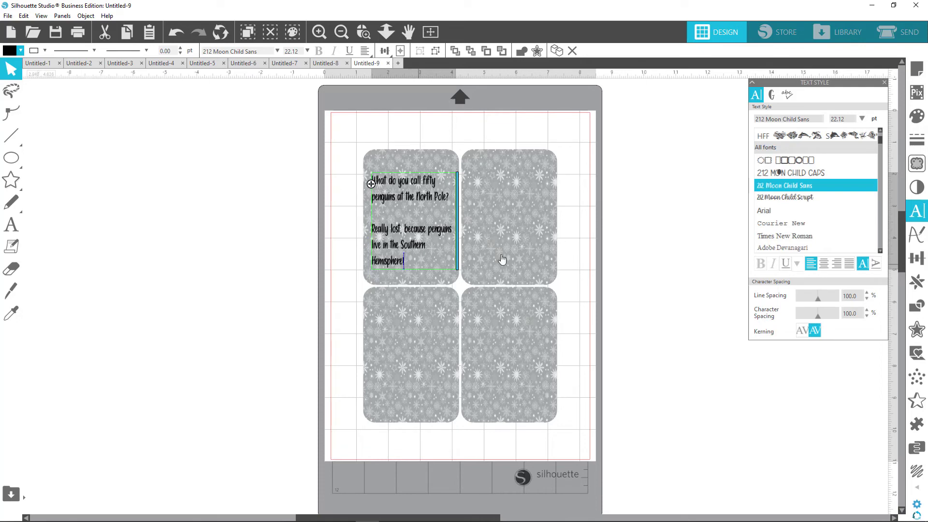
pyautogui.click(652, 242)
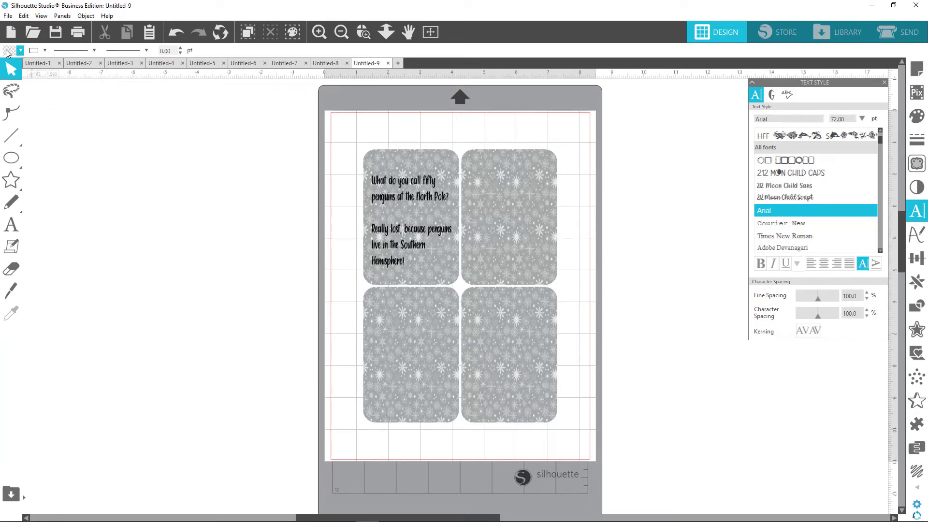
# Step: Switch to the Untitled-2 document and ungroup the set of four finished joke tags
pyautogui.click(43, 65)
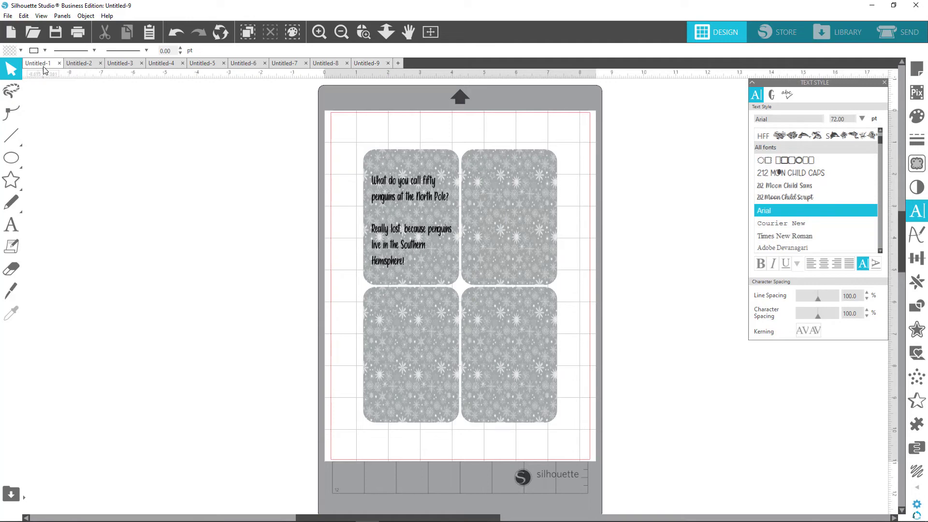
pyautogui.click(73, 64)
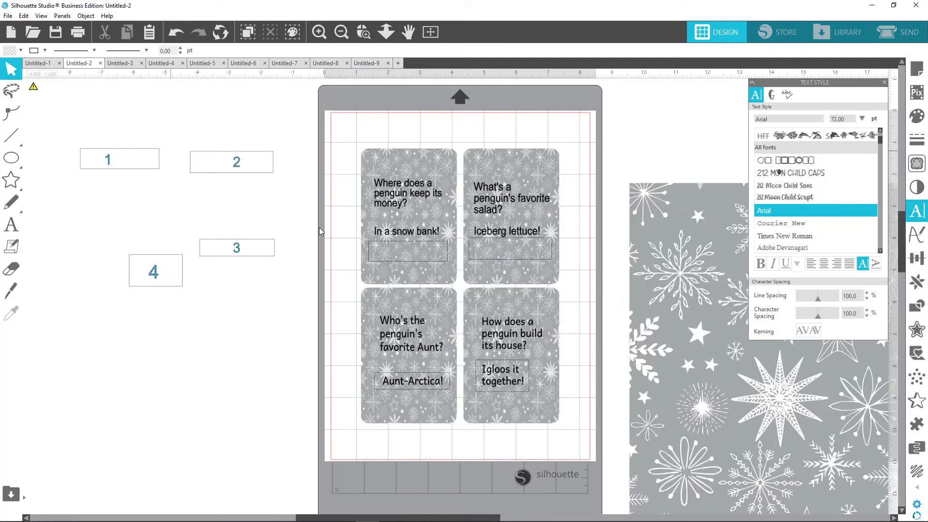
pyautogui.click(490, 191)
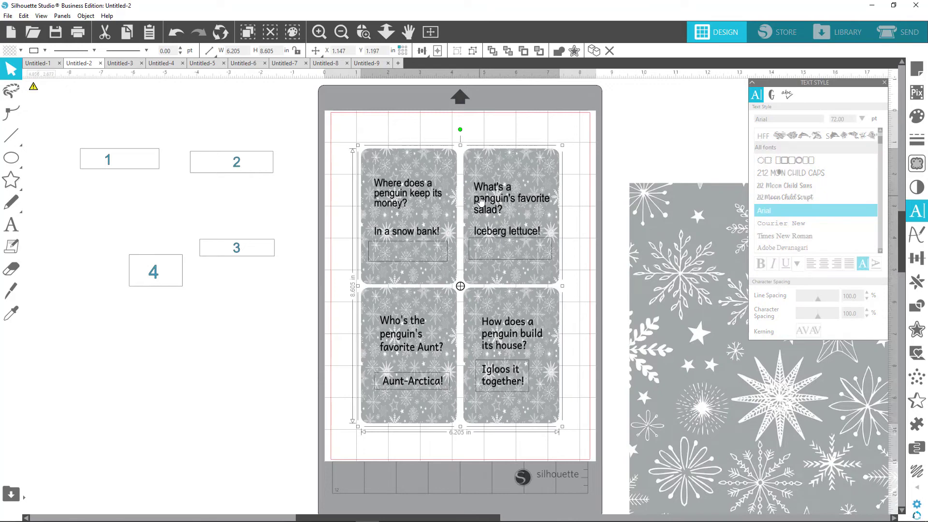
pyautogui.rightClick(481, 199)
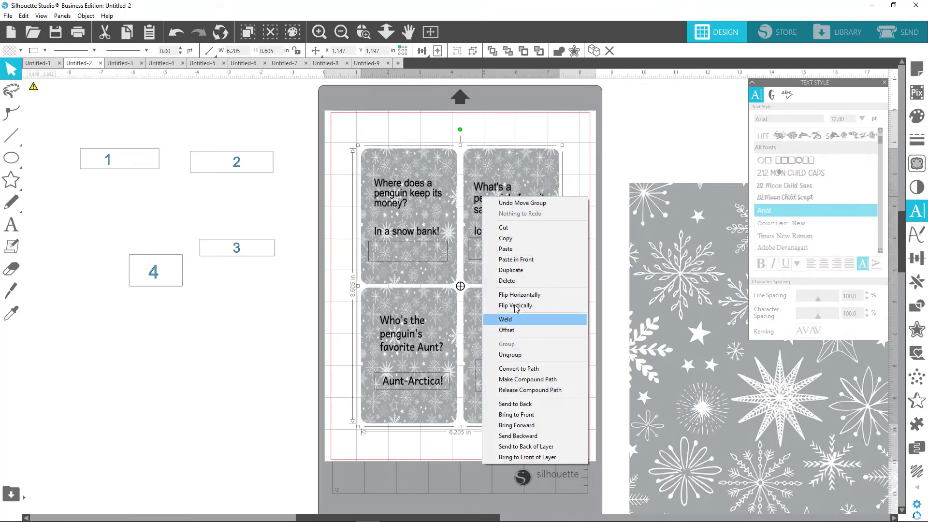
pyautogui.click(522, 240)
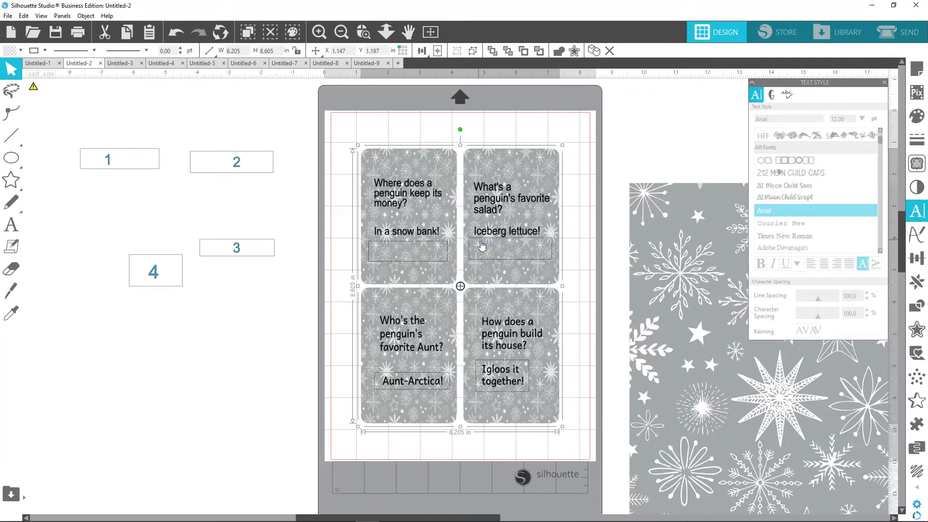
pyautogui.moveTo(482, 244)
pyautogui.mouseDown()
pyautogui.moveTo(529, 256)
pyautogui.moveTo(475, 237)
pyautogui.mouseUp()
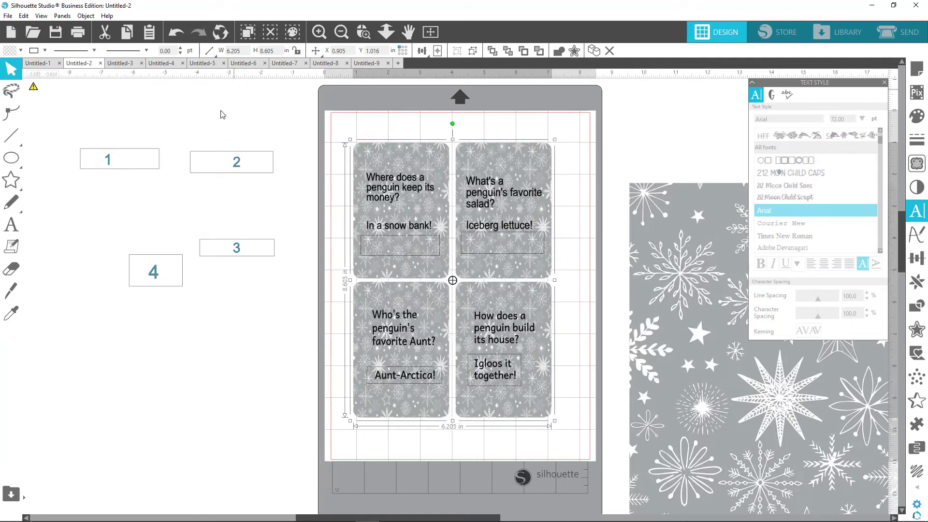
pyautogui.rightClick(381, 205)
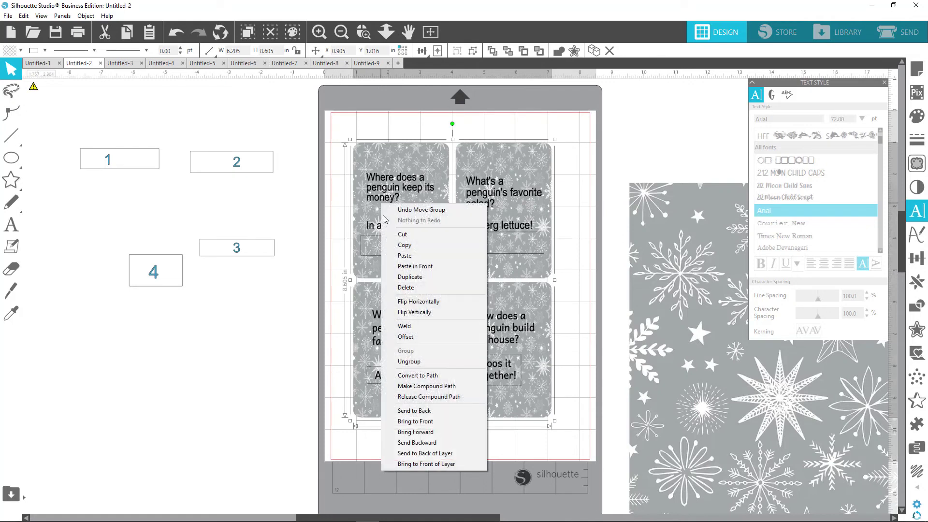
pyautogui.click(427, 368)
# Step: Move the four snowflake tag backgrounds off the page, away from the joke texts
pyautogui.moveTo(409, 162); pyautogui.dragTo(234, 226)
pyautogui.moveTo(488, 157); pyautogui.dragTo(236, 171)
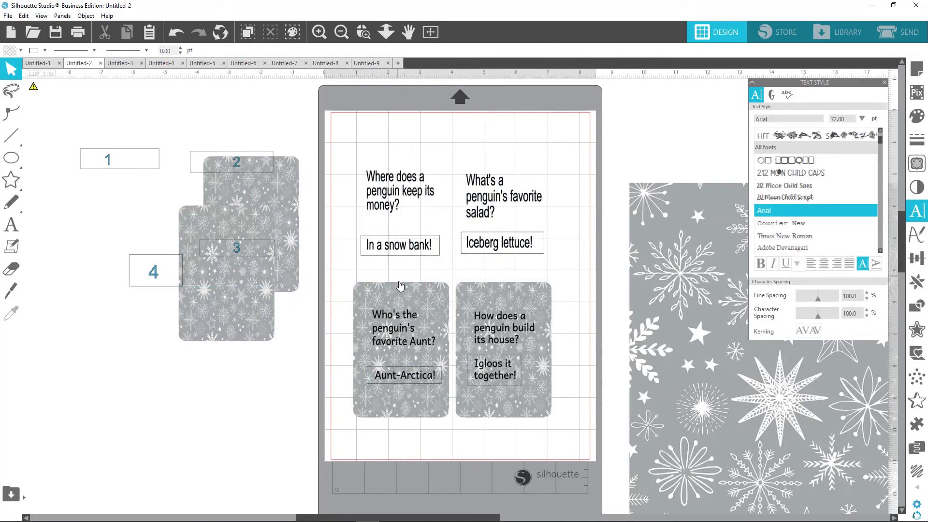
pyautogui.moveTo(399, 286); pyautogui.dragTo(206, 322)
pyautogui.moveTo(496, 290); pyautogui.dragTo(233, 324)
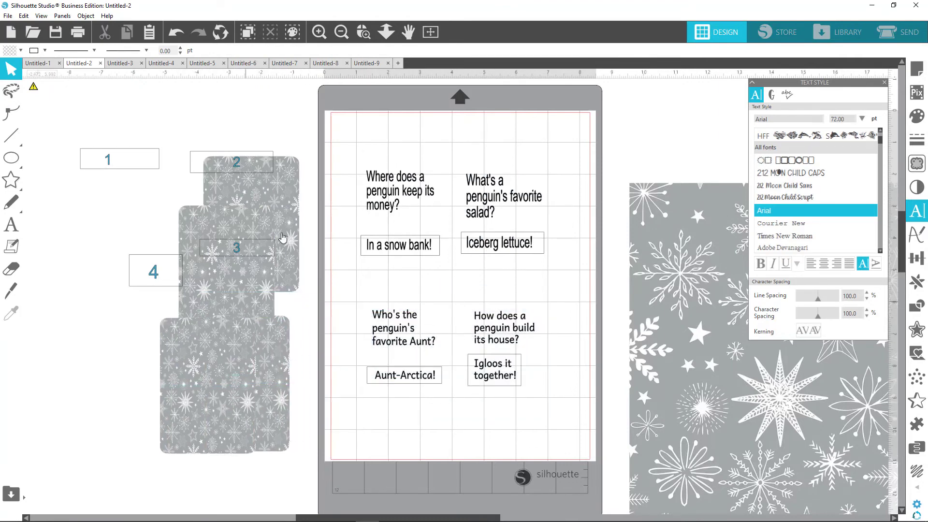
# Step: Copy all four joke texts with their answer frames and switch to the Untitled-9 document
pyautogui.moveTo(339, 131); pyautogui.dragTo(510, 389)
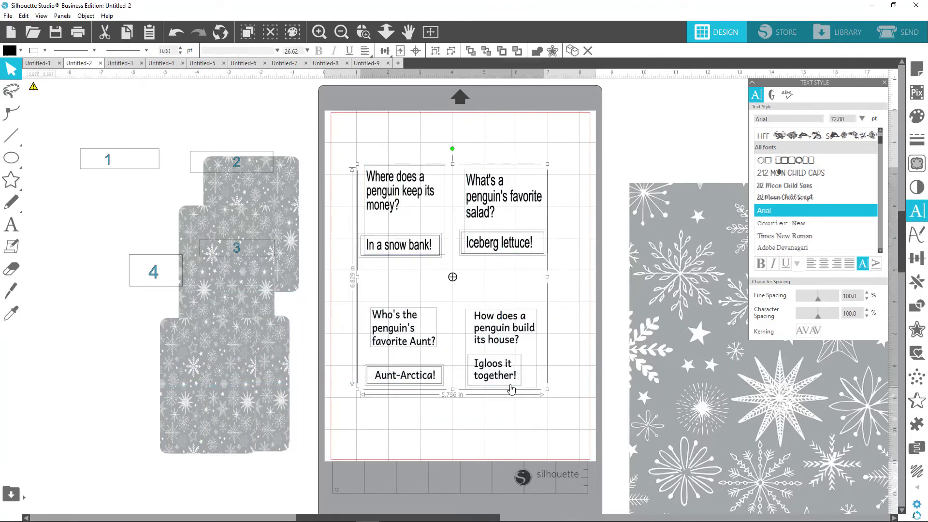
pyautogui.rightClick(511, 389)
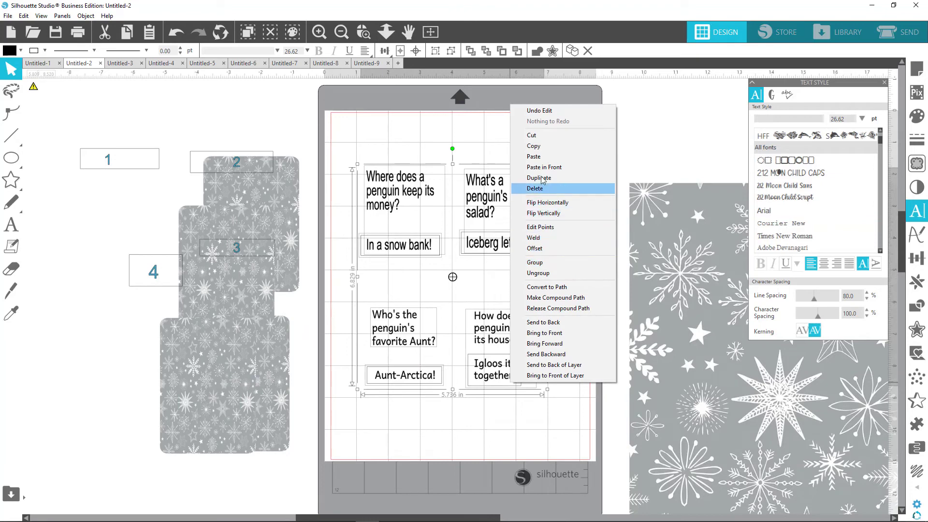
pyautogui.click(542, 146)
pyautogui.click(366, 64)
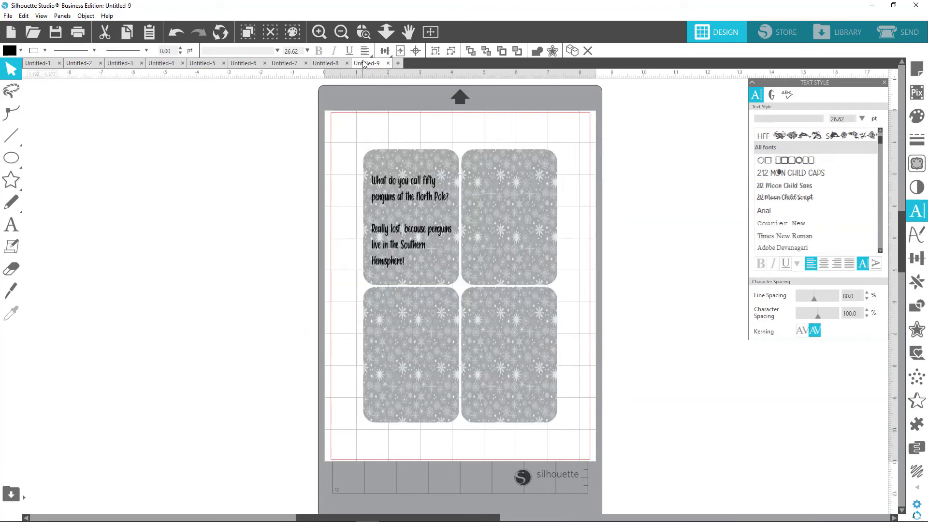
# Step: Remove the fifty-penguins joke, paste the four copied jokes and position them over the four snowflake tags
pyautogui.moveTo(398, 230); pyautogui.dragTo(124, 260)
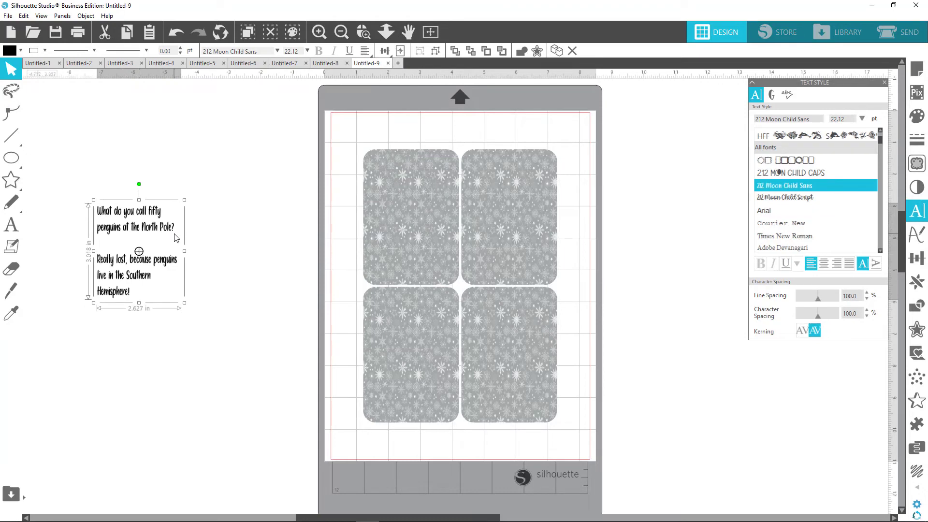
pyautogui.hotkey('ctrl', 'x')
pyautogui.rightClick(148, 190)
pyautogui.click(181, 234)
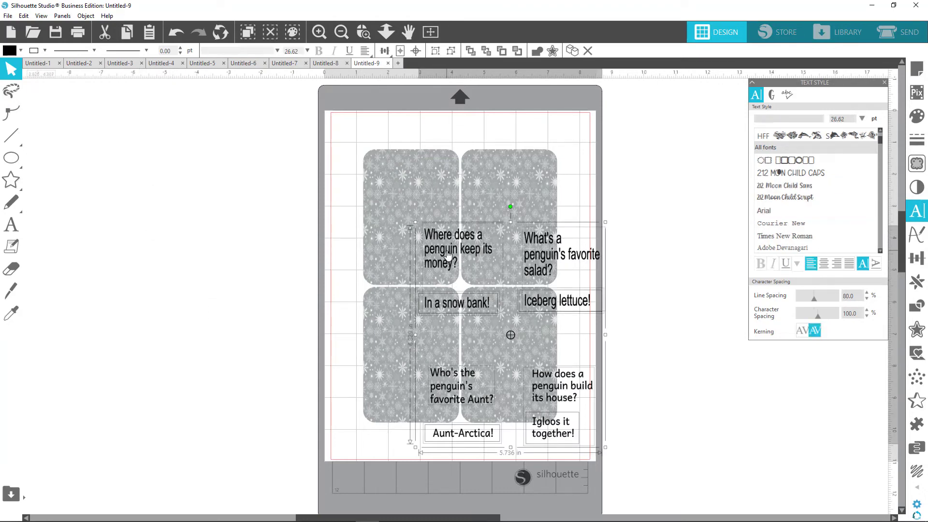
pyautogui.moveTo(449, 259); pyautogui.dragTo(394, 198)
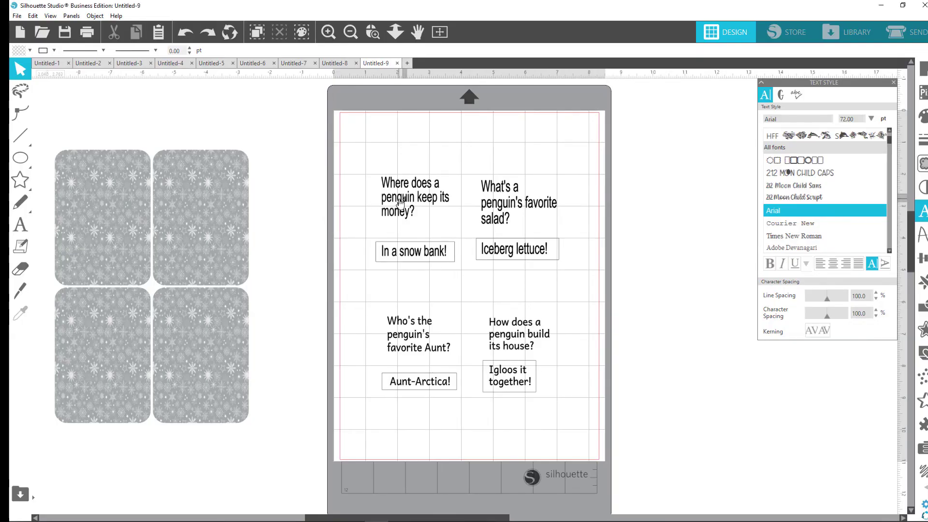
# Step: Move the rectangular frames around "In a snow bank!" and "Iceberg lettuce!" off the page
pyautogui.moveTo(399, 200)
pyautogui.mouseDown()
pyautogui.moveTo(338, 208)
pyautogui.moveTo(404, 205)
pyautogui.mouseUp()
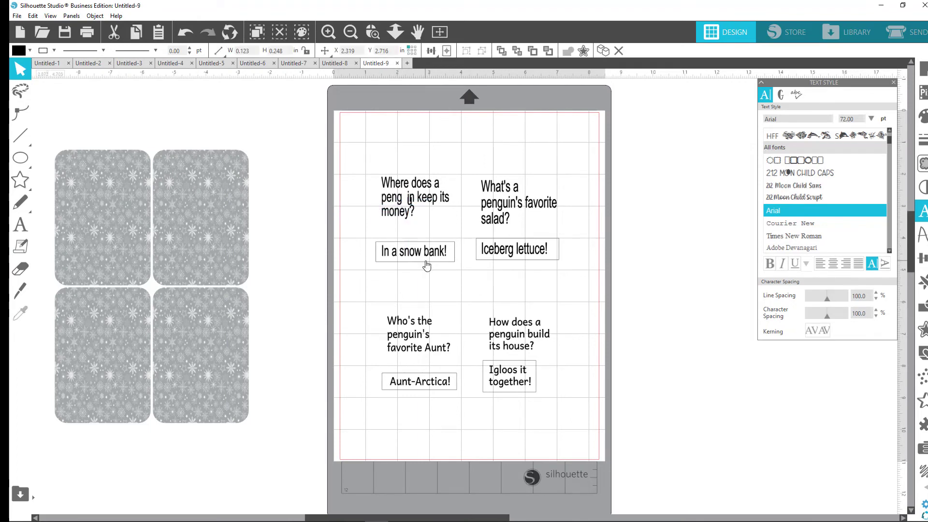
pyautogui.moveTo(426, 264); pyautogui.dragTo(686, 230)
pyautogui.moveTo(555, 263); pyautogui.dragTo(718, 265)
pyautogui.moveTo(530, 399)
pyautogui.mouseDown()
pyautogui.moveTo(526, 392)
pyautogui.moveTo(568, 406)
pyautogui.moveTo(662, 384)
pyautogui.moveTo(555, 393)
pyautogui.moveTo(574, 404)
pyautogui.moveTo(544, 394)
pyautogui.mouseUp()
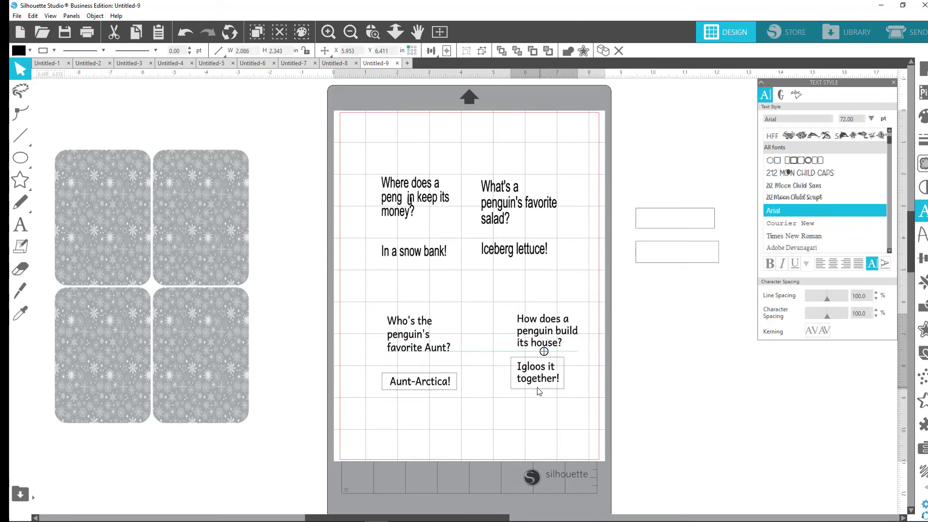
# Step: Ungroup the "Aunt-Arctica!" answer from its rectangular frame and move the frame off the page
pyautogui.moveTo(453, 386)
pyautogui.mouseDown()
pyautogui.moveTo(474, 408)
pyautogui.moveTo(459, 399)
pyautogui.mouseUp()
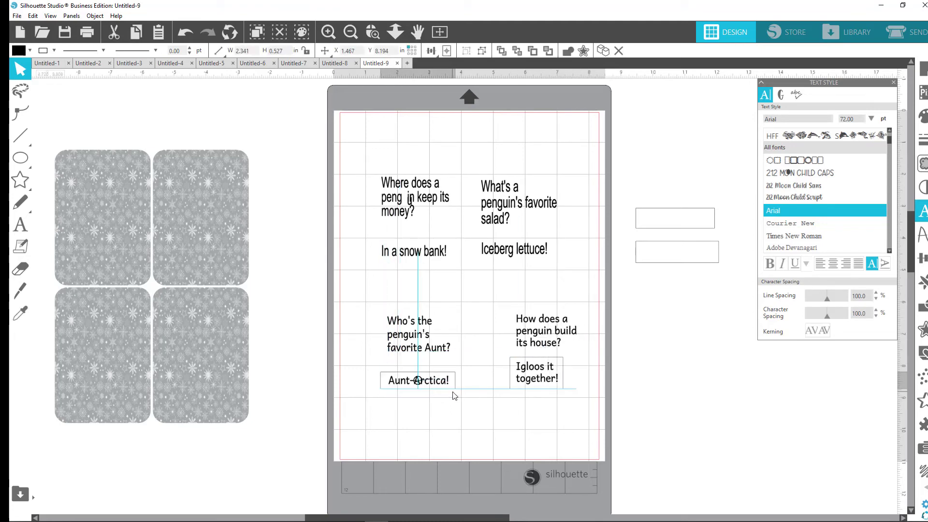
pyautogui.rightClick(450, 390)
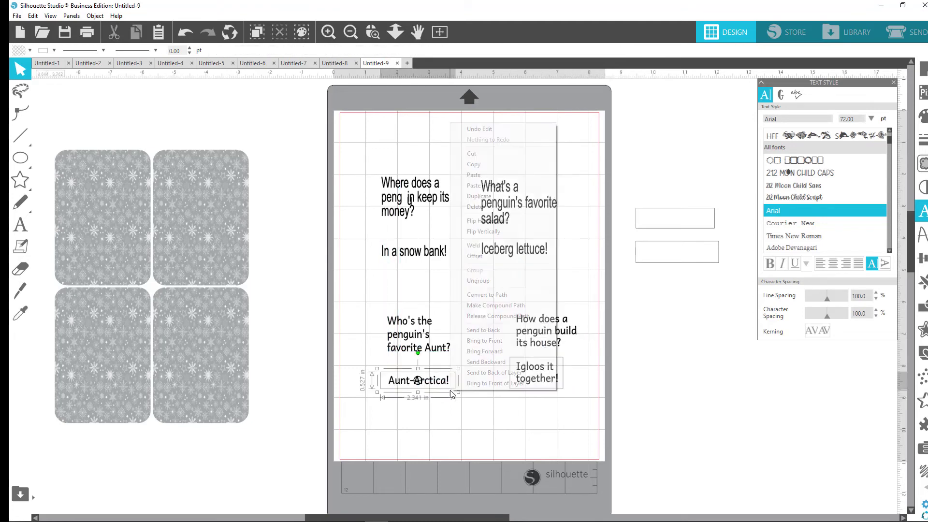
pyautogui.click(478, 280)
pyautogui.click(454, 429)
pyautogui.moveTo(422, 381); pyautogui.dragTo(672, 296)
# Step: Ungroup the igloo joke and its "Igloos it together!" answer, and move the answer's rectangular frame off the page
pyautogui.click(554, 400)
pyautogui.rightClick(552, 390)
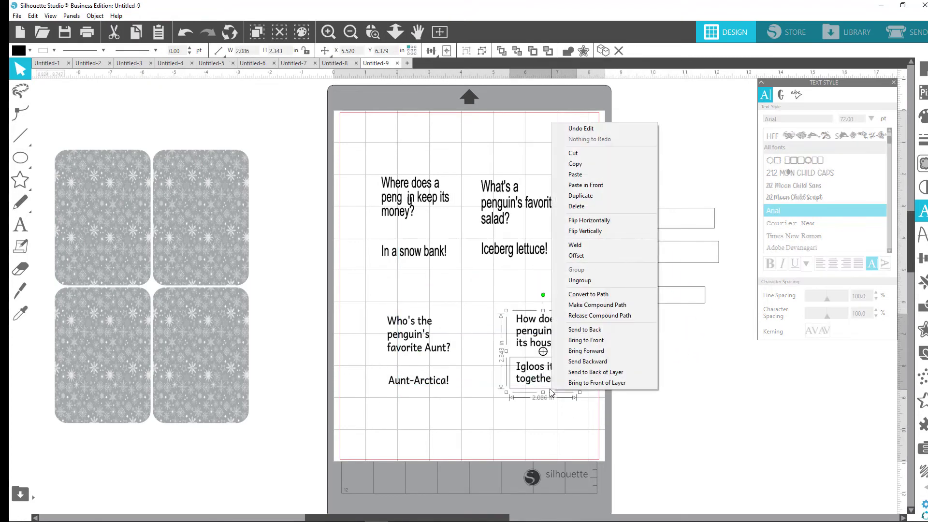
pyautogui.click(560, 409)
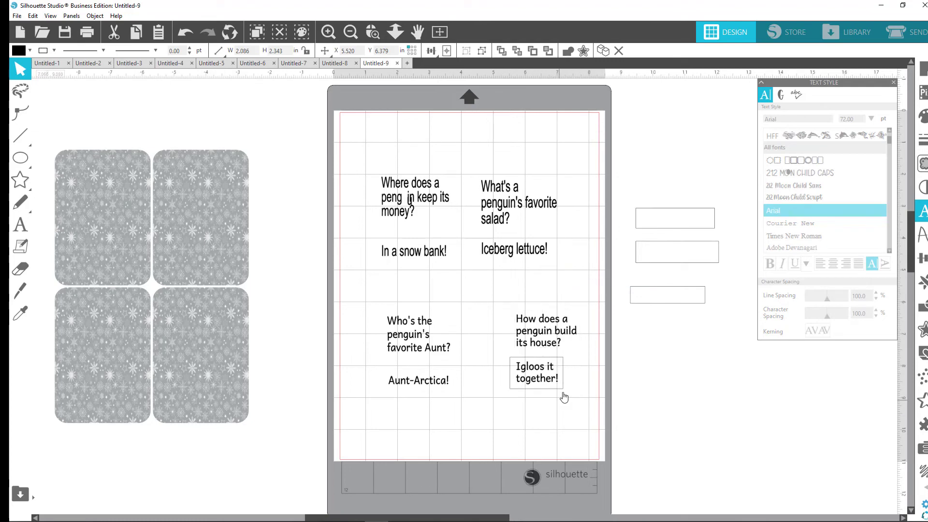
pyautogui.moveTo(562, 392)
pyautogui.mouseDown()
pyautogui.moveTo(563, 382)
pyautogui.moveTo(578, 399)
pyautogui.mouseUp()
pyautogui.rightClick(579, 398)
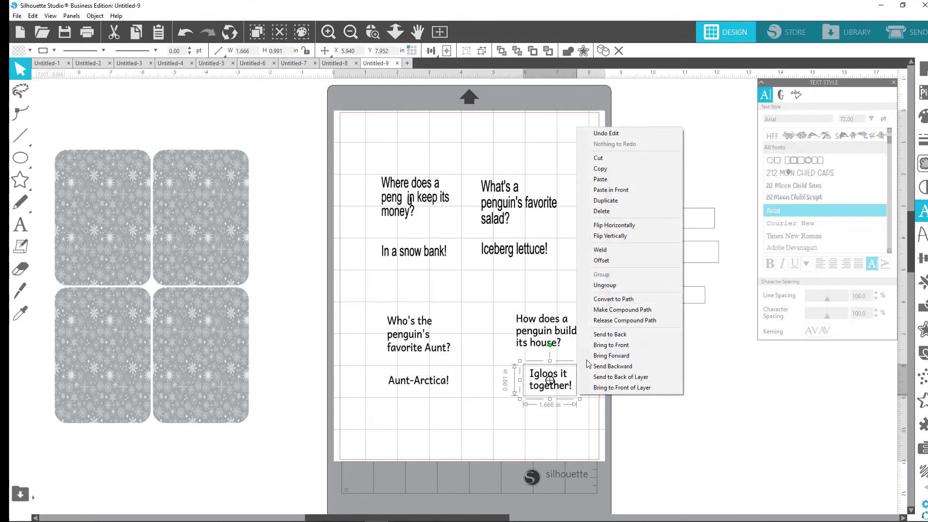
pyautogui.click(609, 299)
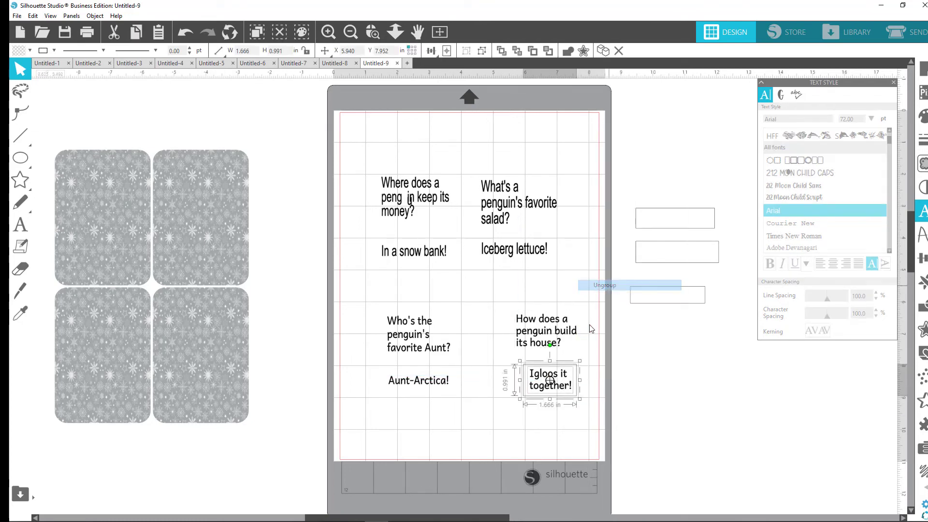
pyautogui.click(579, 401)
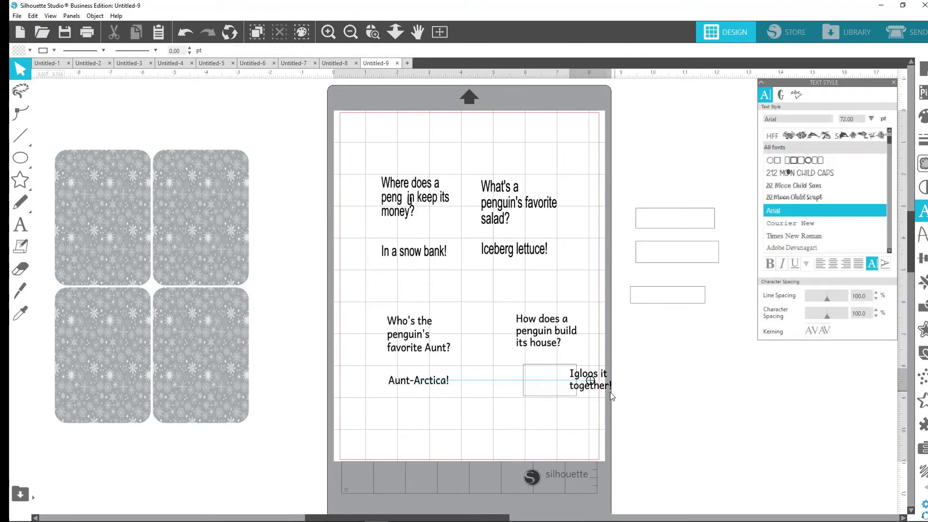
pyautogui.moveTo(610, 392); pyautogui.dragTo(549, 427)
pyautogui.moveTo(595, 387); pyautogui.dragTo(689, 356)
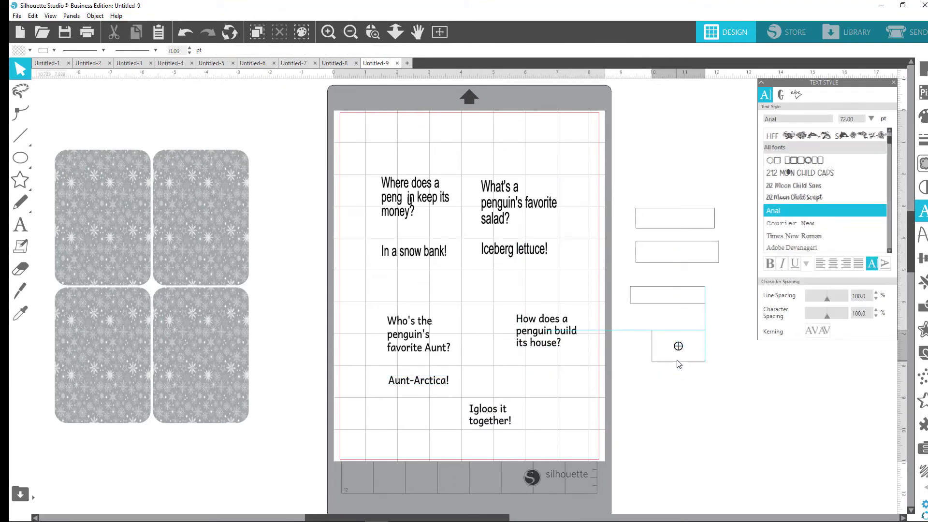
# Step: Delete all the joke texts from the page and move the four empty rectangular frames to the page's upper area
pyautogui.moveTo(353, 137); pyautogui.dragTo(502, 307)
pyautogui.hotkey('ctrl', 'a')
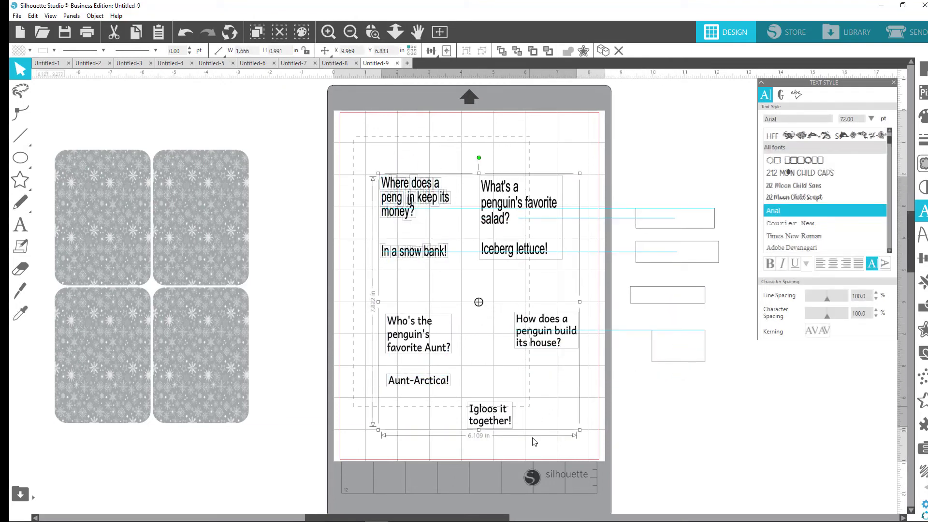
pyautogui.press('Delete')
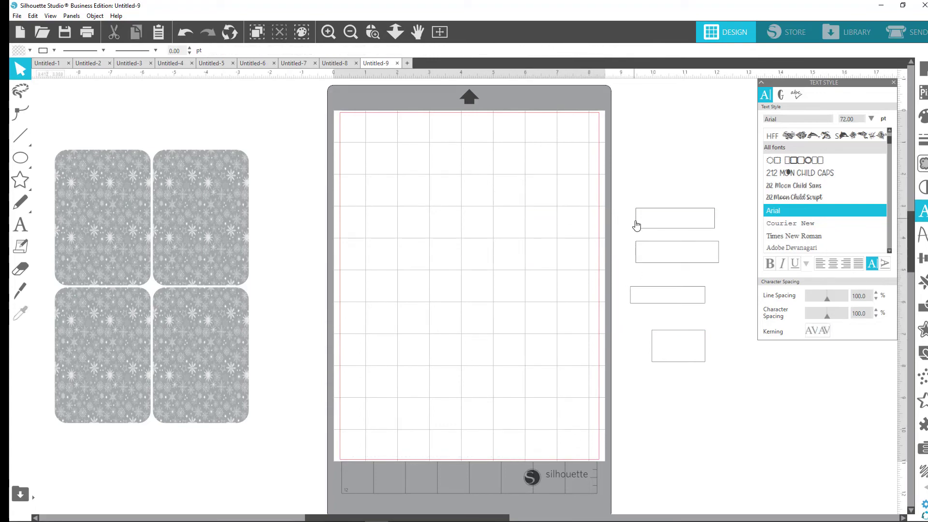
pyautogui.moveTo(636, 222); pyautogui.dragTo(344, 124)
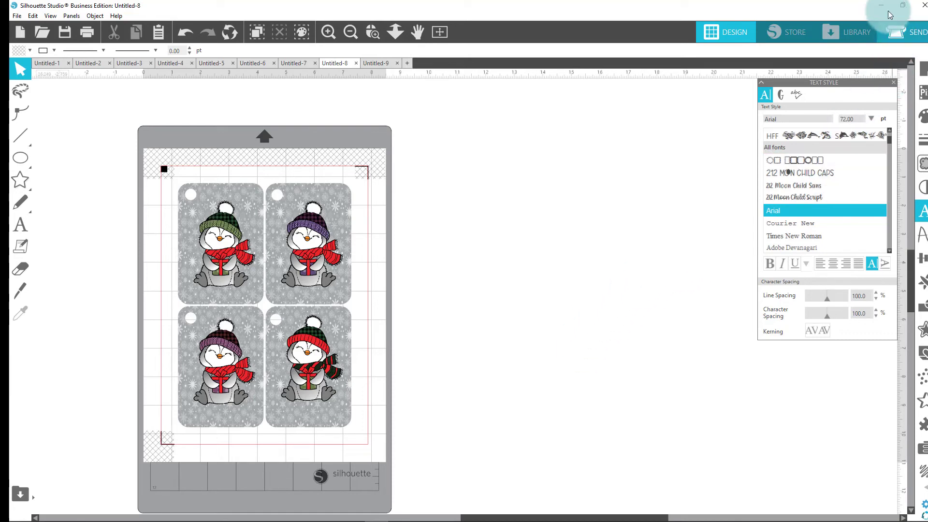
# Step: Set the penguin tags in Untitled-8 to Cut Edge and send them to the cutting machine
pyautogui.click(901, 33)
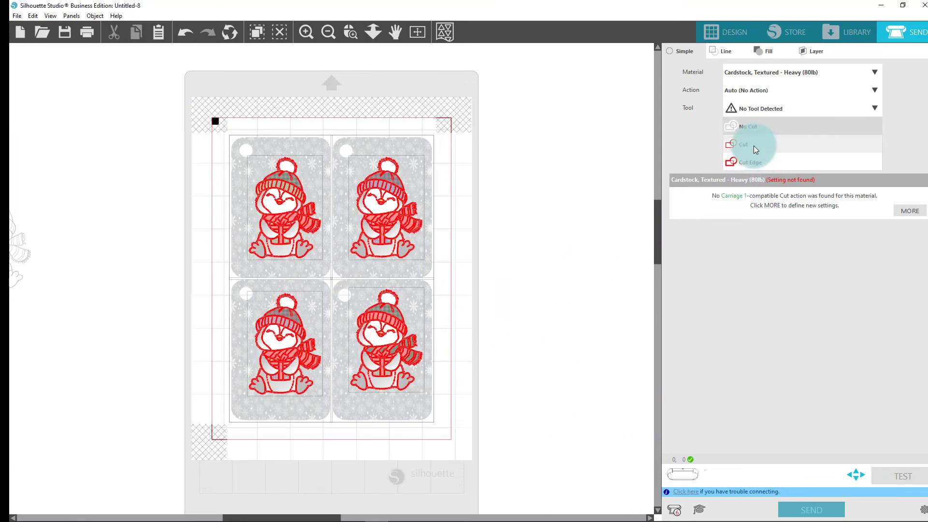
pyautogui.click(752, 163)
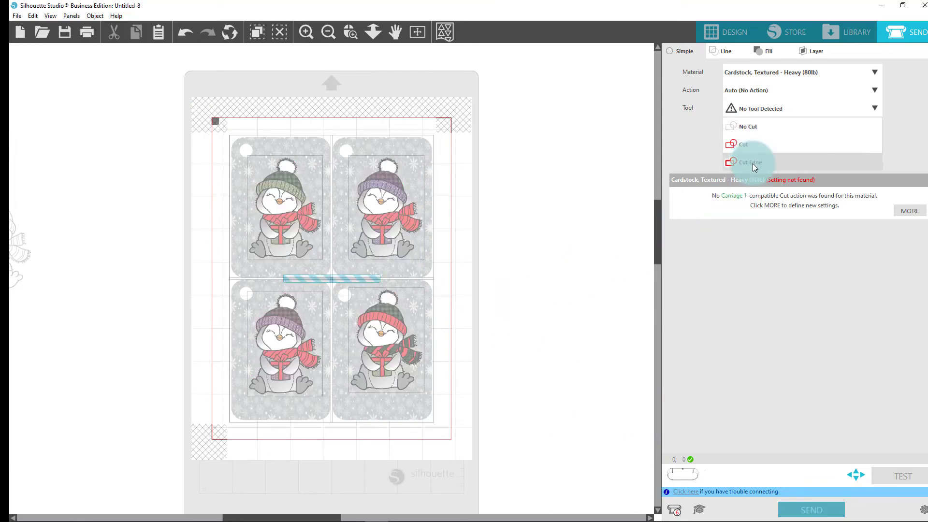
pyautogui.click(345, 298)
pyautogui.click(346, 297)
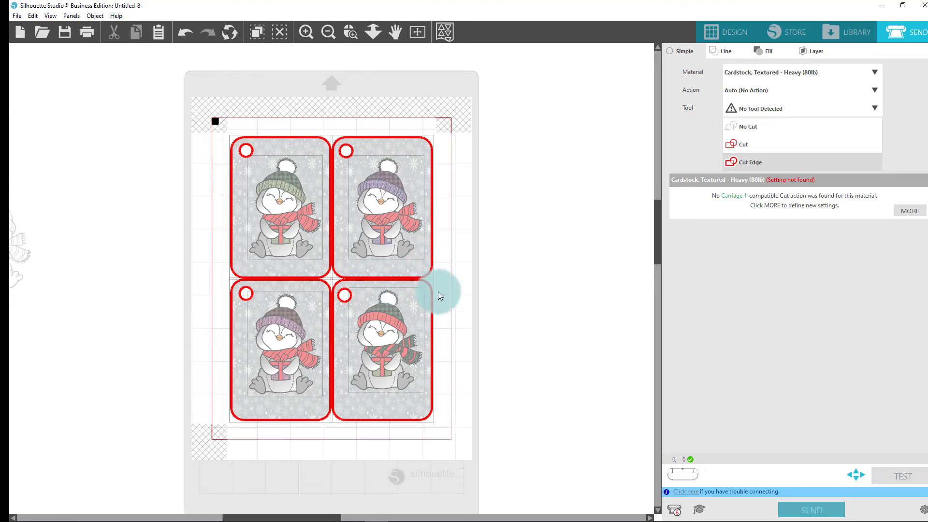
pyautogui.click(815, 510)
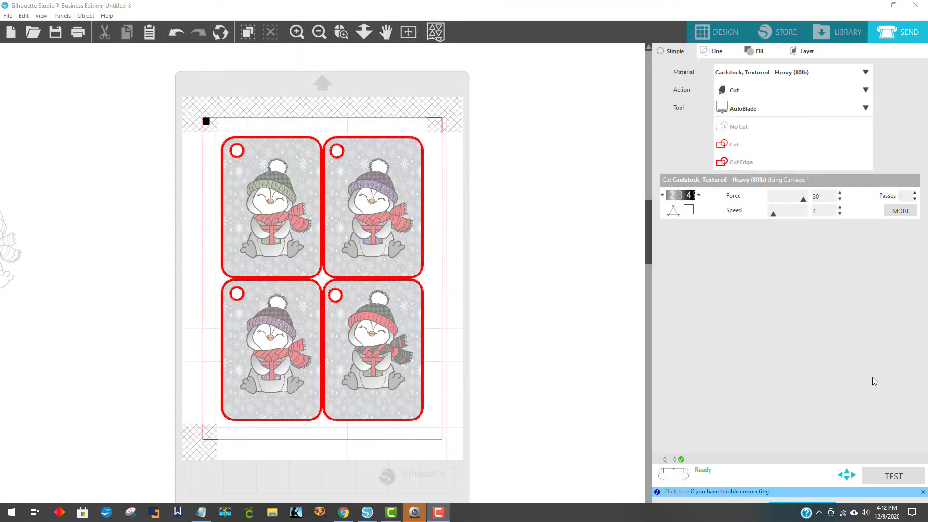
# Step: Return to the design workspace and switch to the Untitled-9 document containing the rectangular frames
pyautogui.click(720, 32)
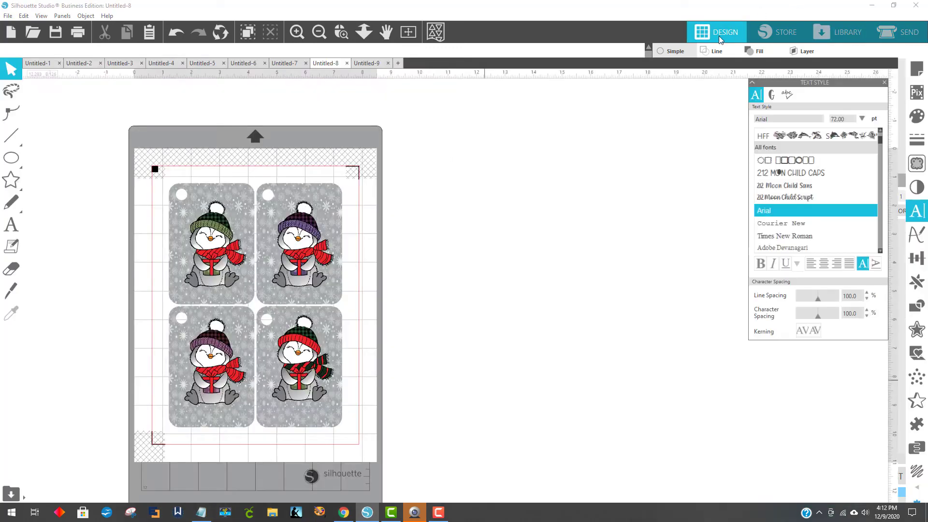
pyautogui.click(363, 63)
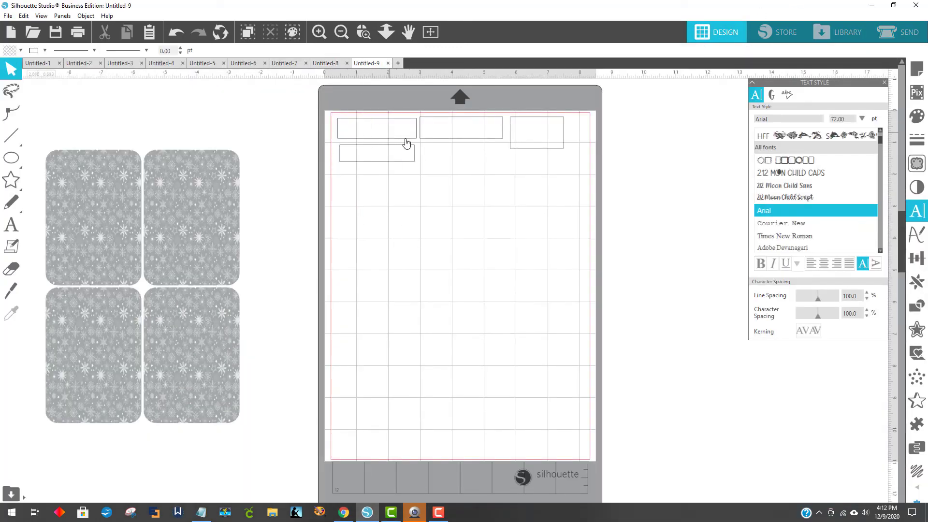